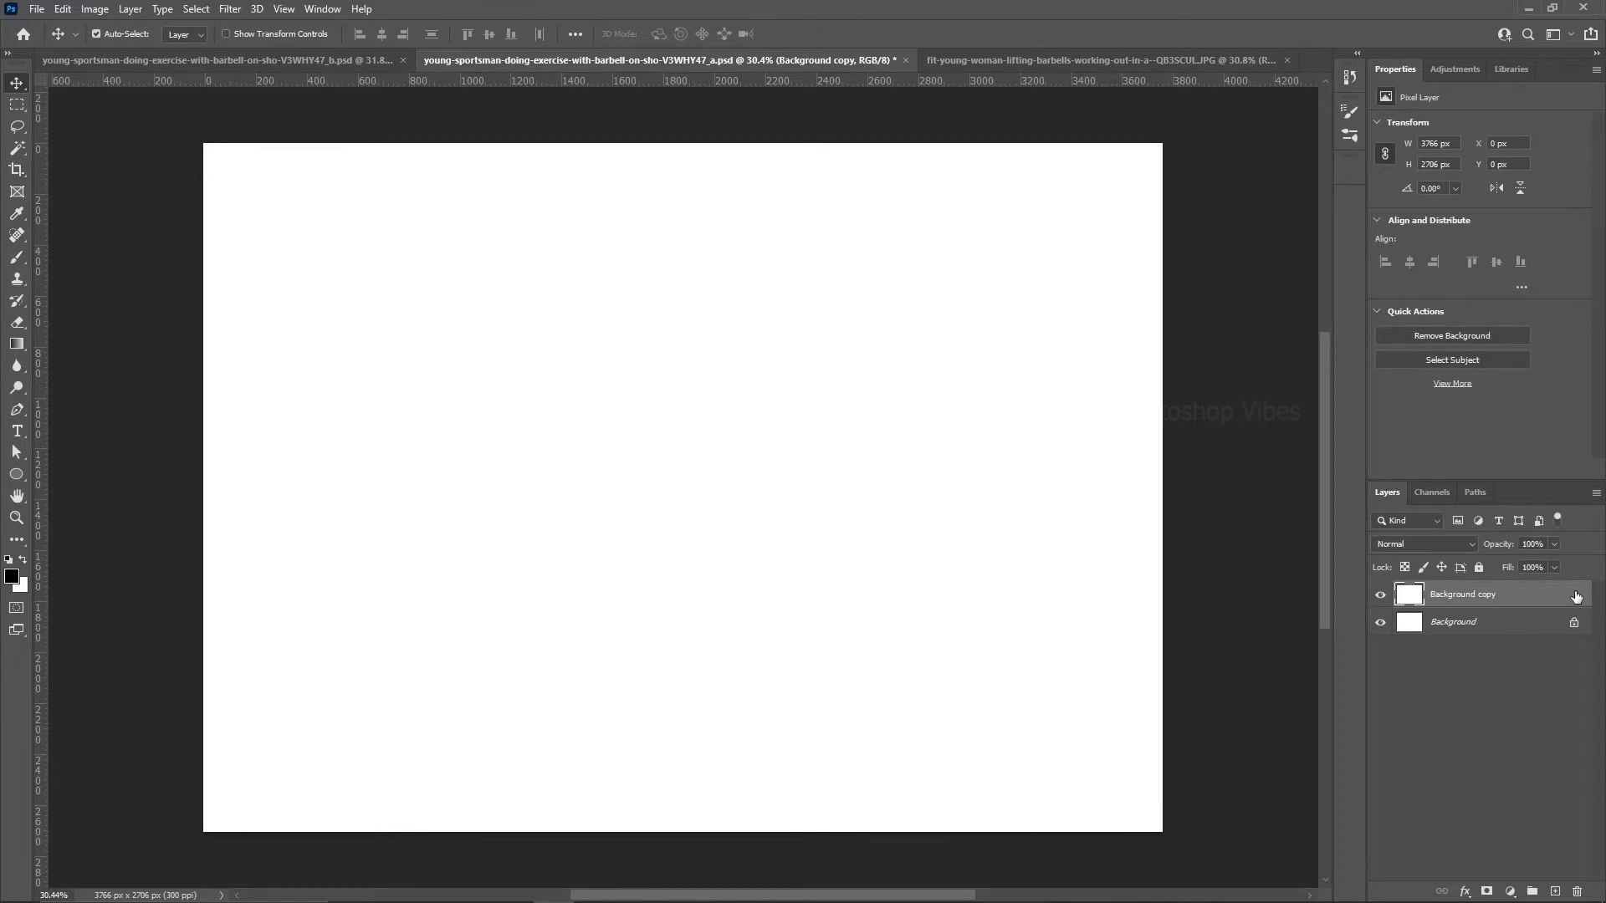
Step: Add a Gradient Overlay to the Background copy layer and set the gradient's black colour stop to #715557
double_click(1576, 597)
left_click(1004, 617)
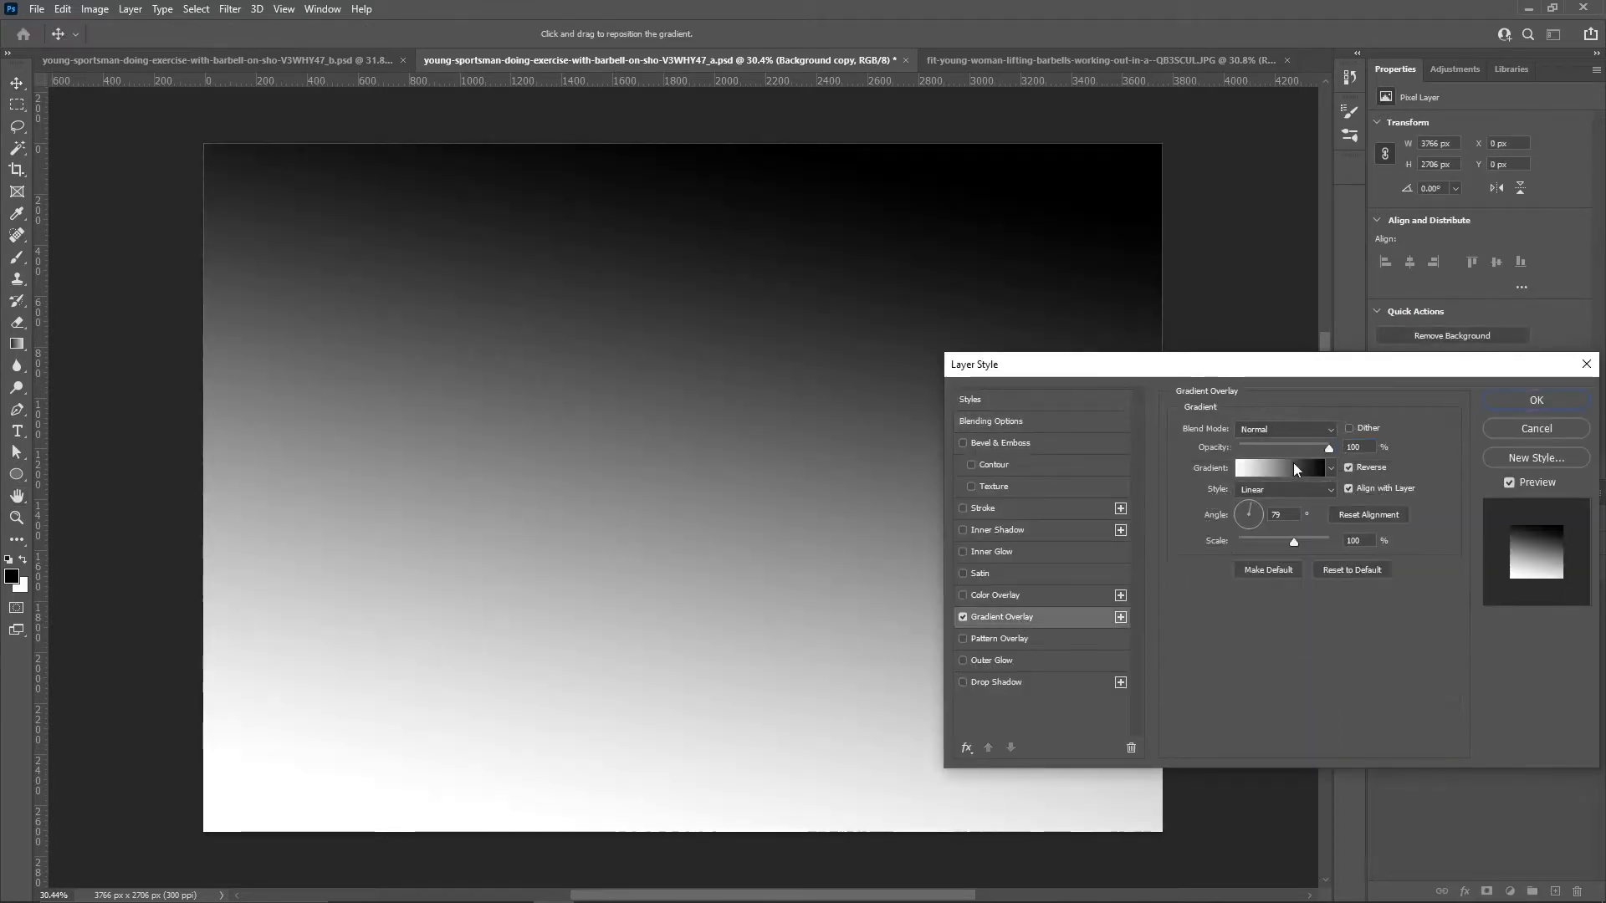
left_click(1293, 467)
left_click(1185, 507)
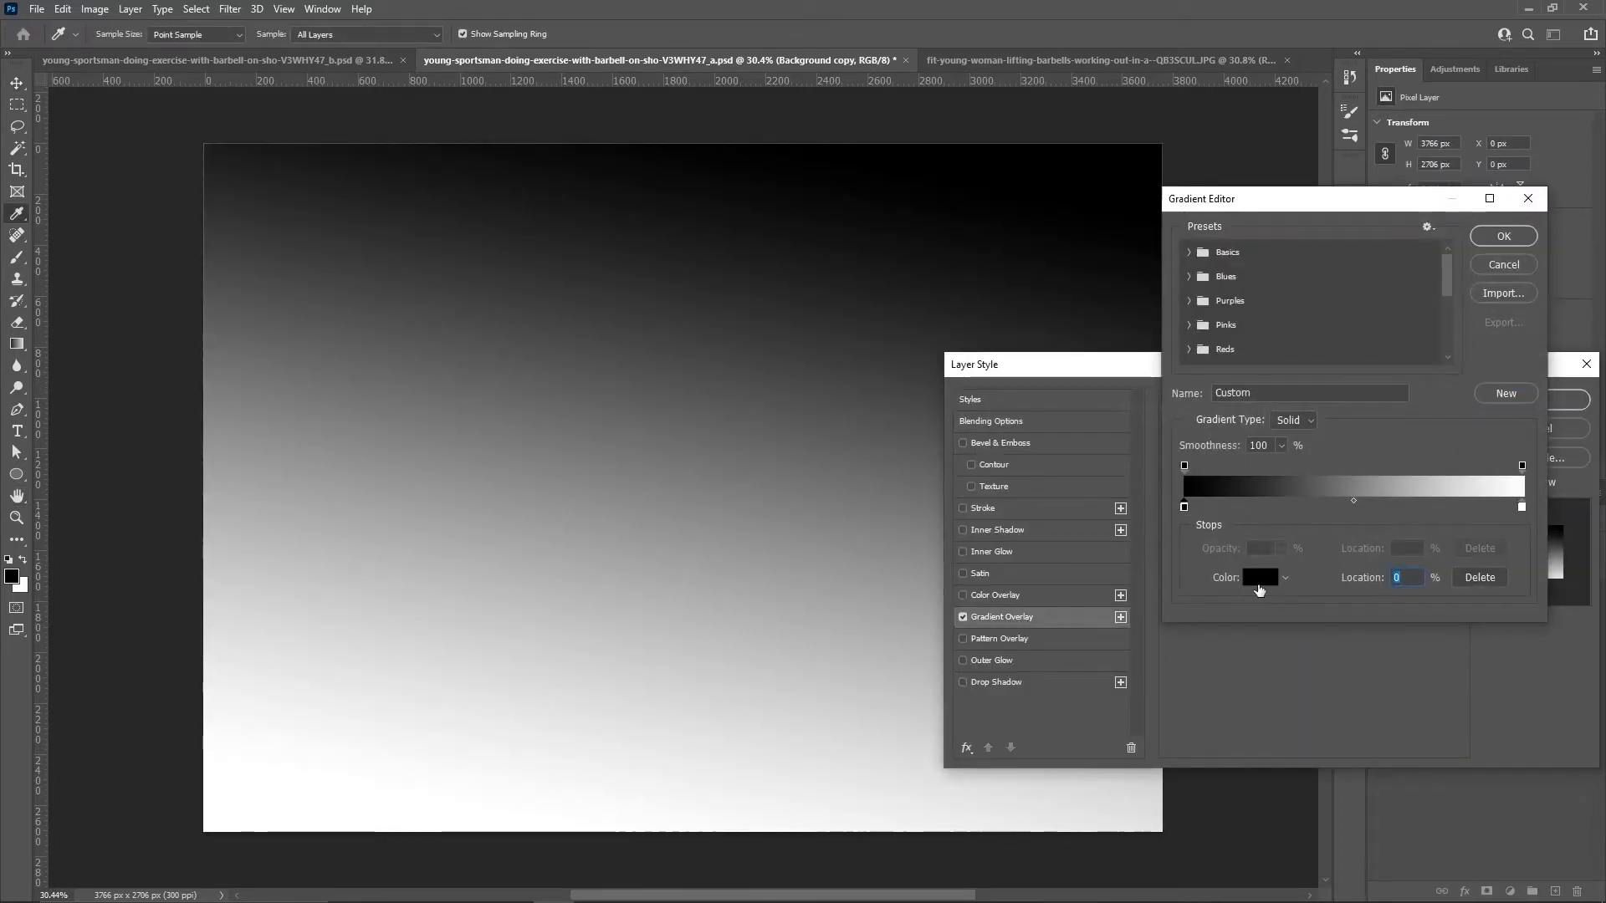
left_click(1260, 577)
left_click(1316, 530)
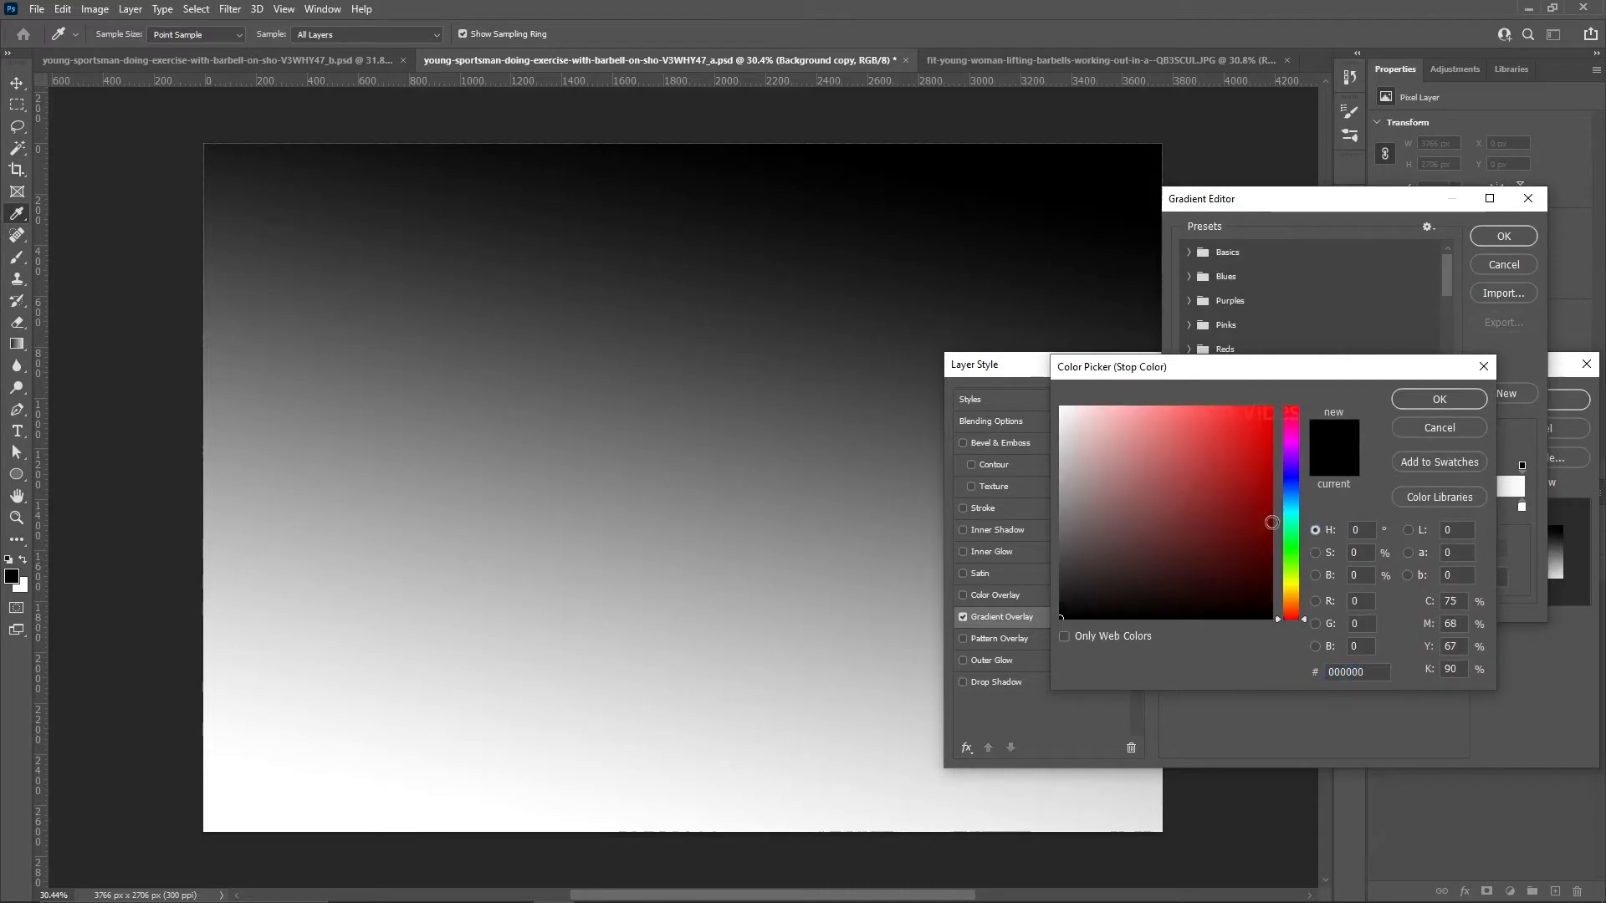
left_click(1255, 560)
left_click_drag(1295, 606, 1290, 606)
double_click(1382, 674)
key("ctrl+v")
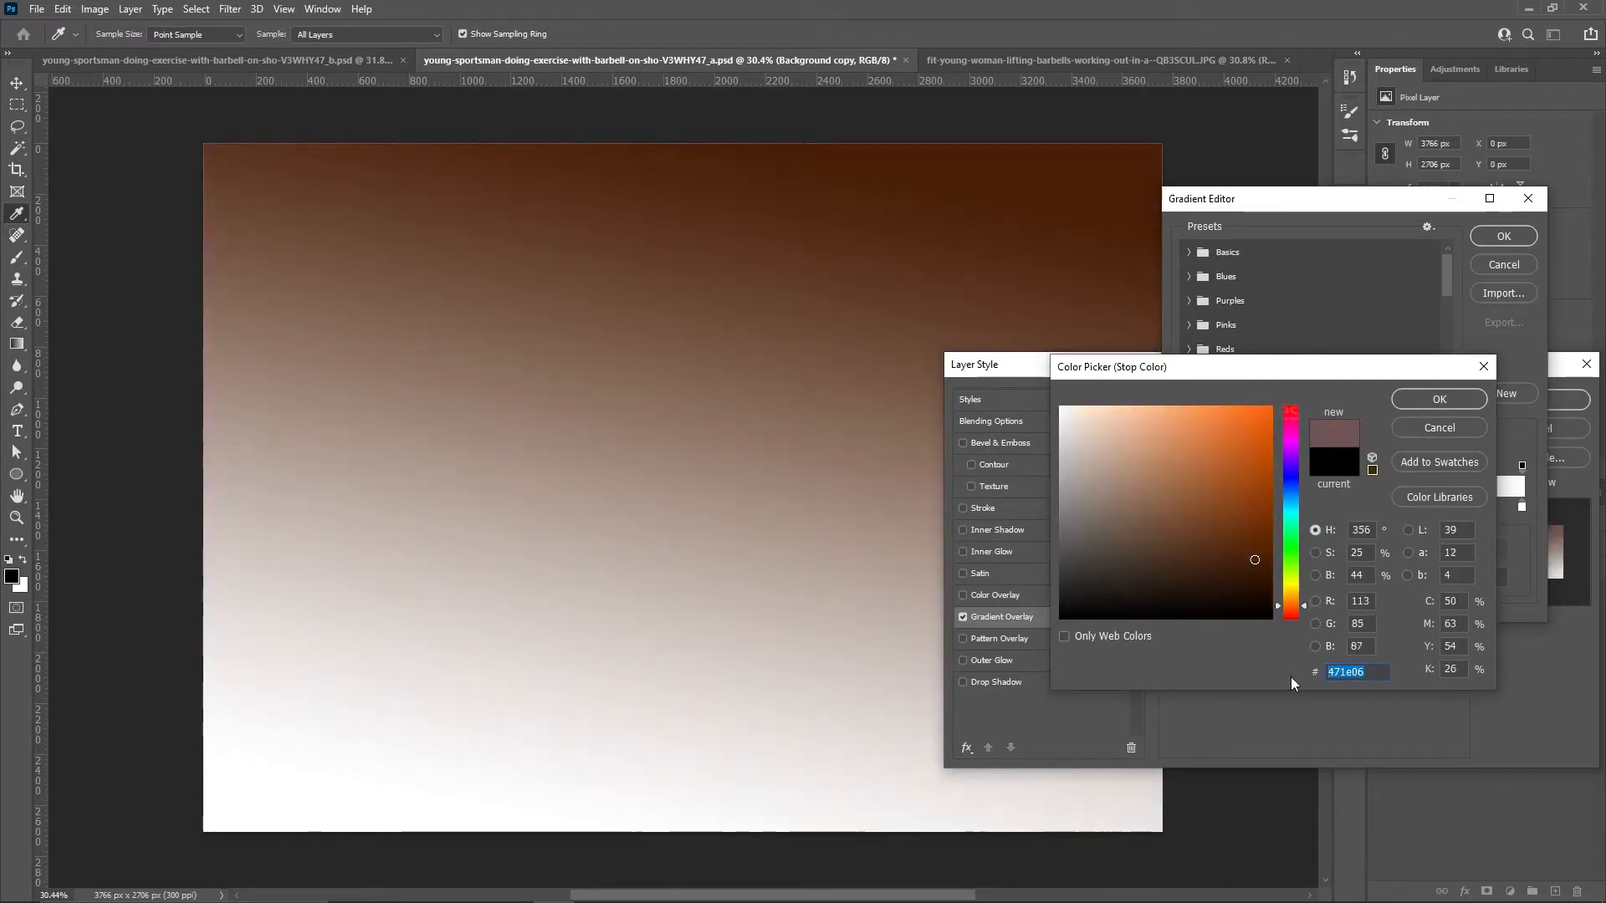
left_click(1418, 402)
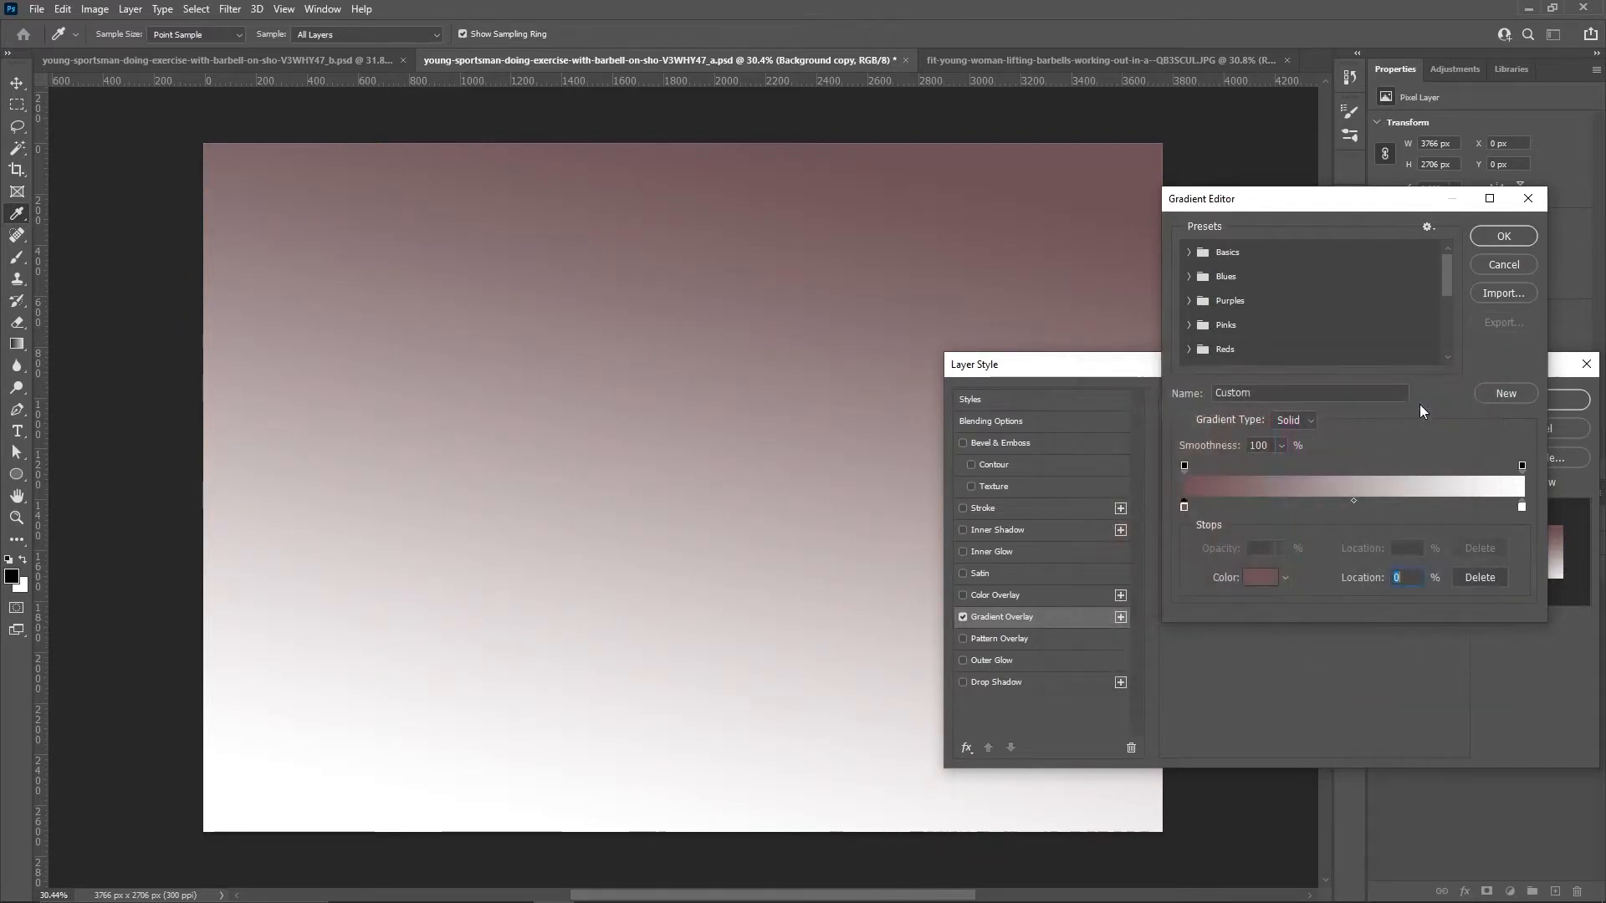
Step: Set the gradient's white end stop to #715557 darkened to 36% brightness, and apply the Gradient Overlay
left_click(1522, 507)
left_click(1260, 577)
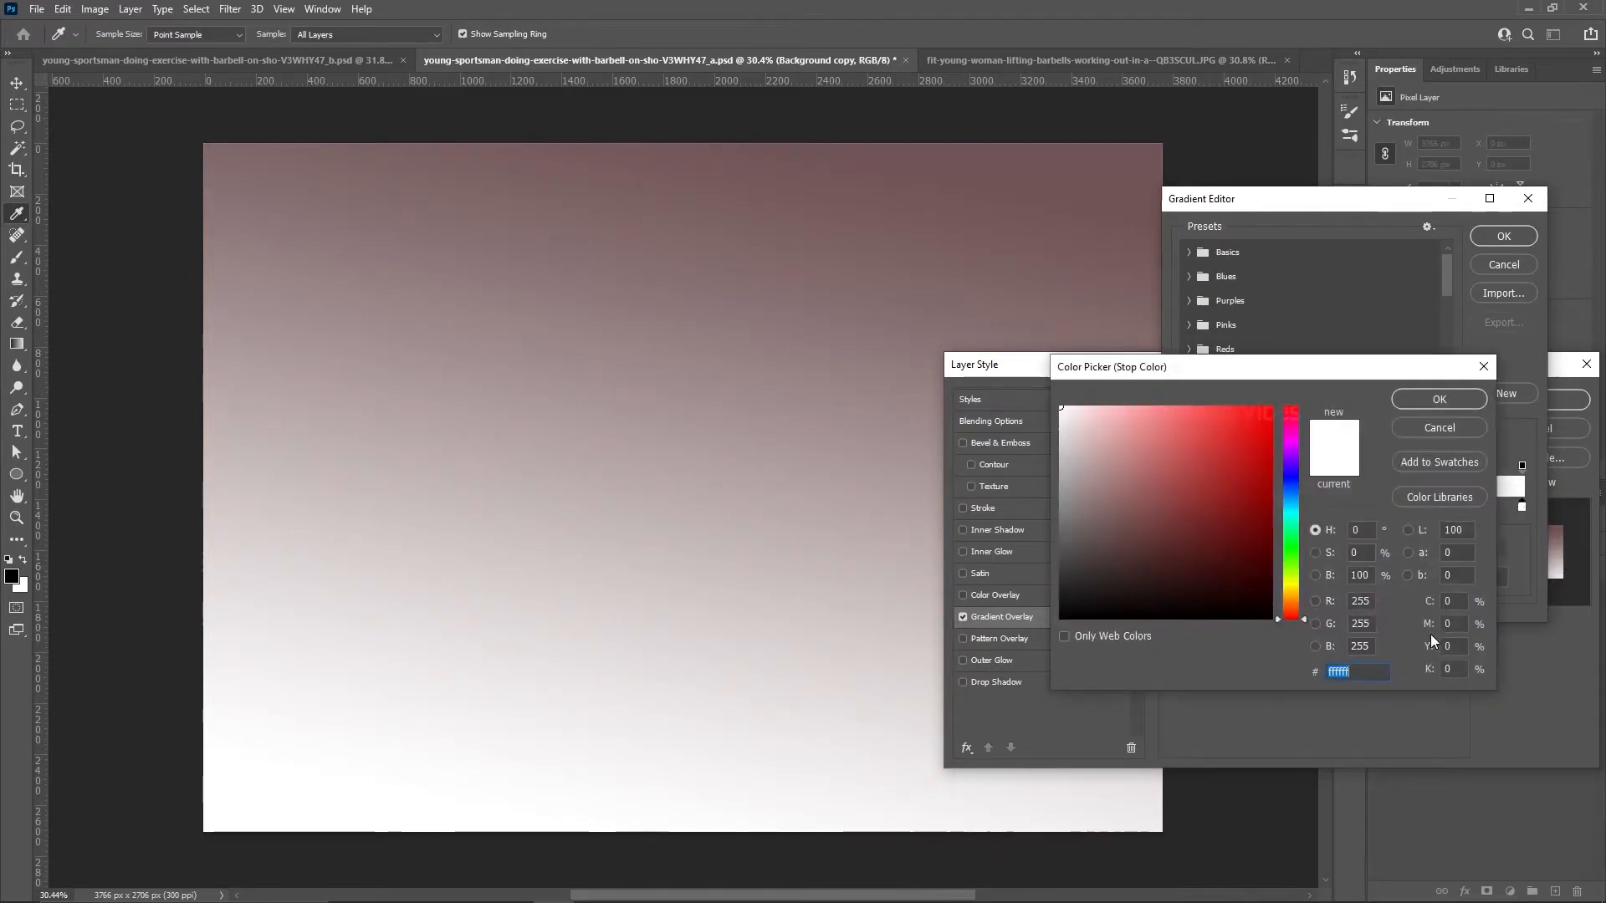
key("ctrl+v")
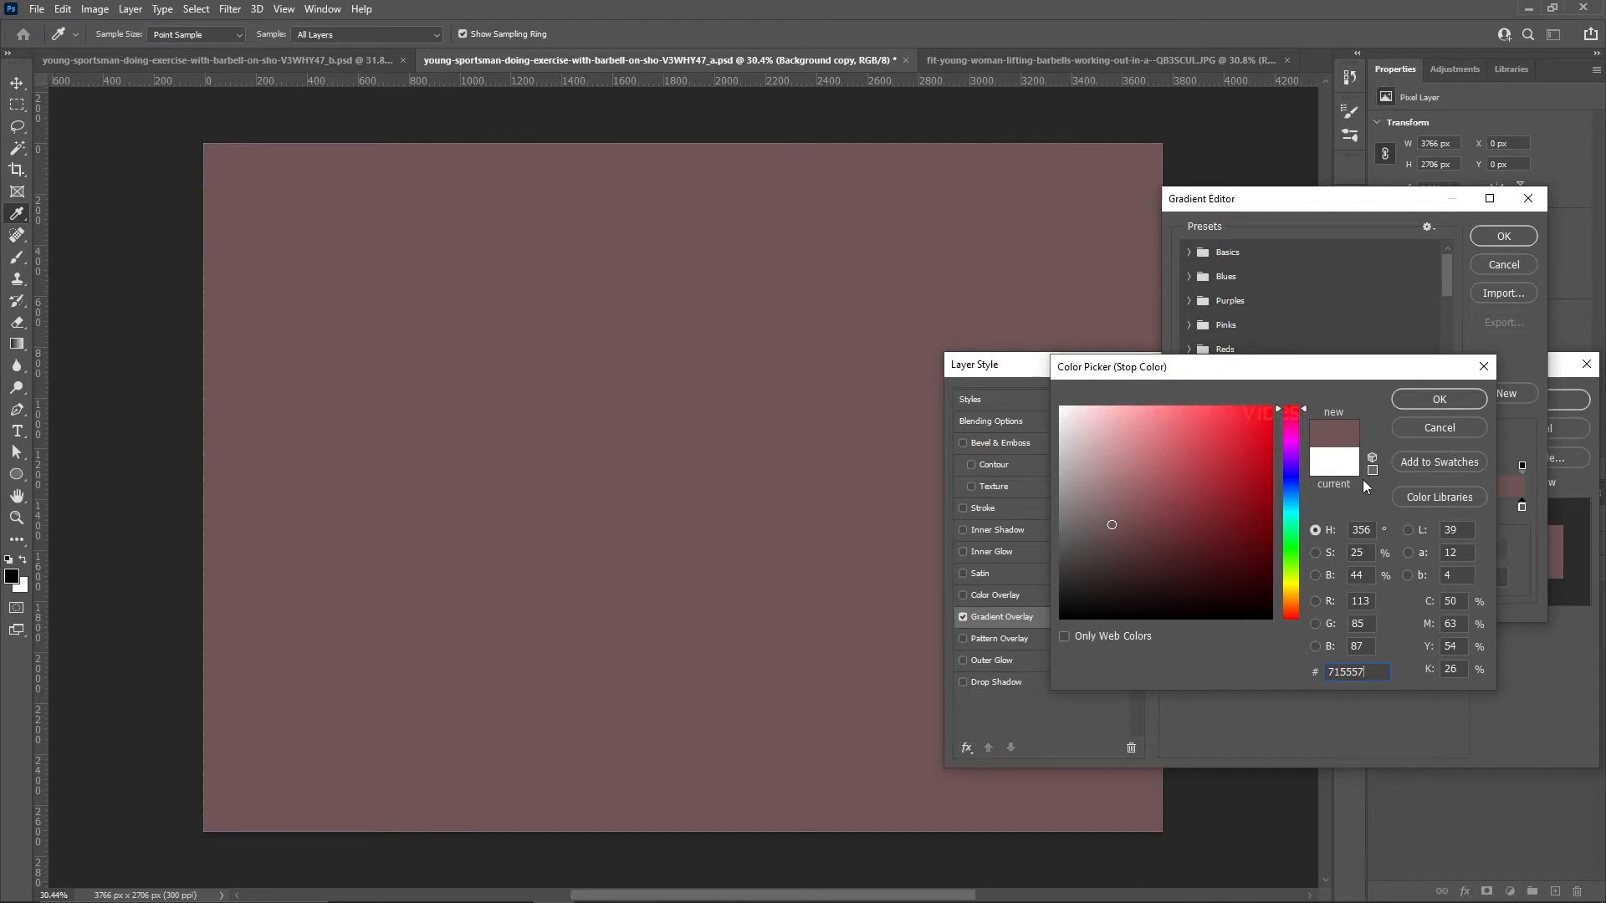
left_click(1314, 574)
left_click_drag(1290, 529, 1289, 542)
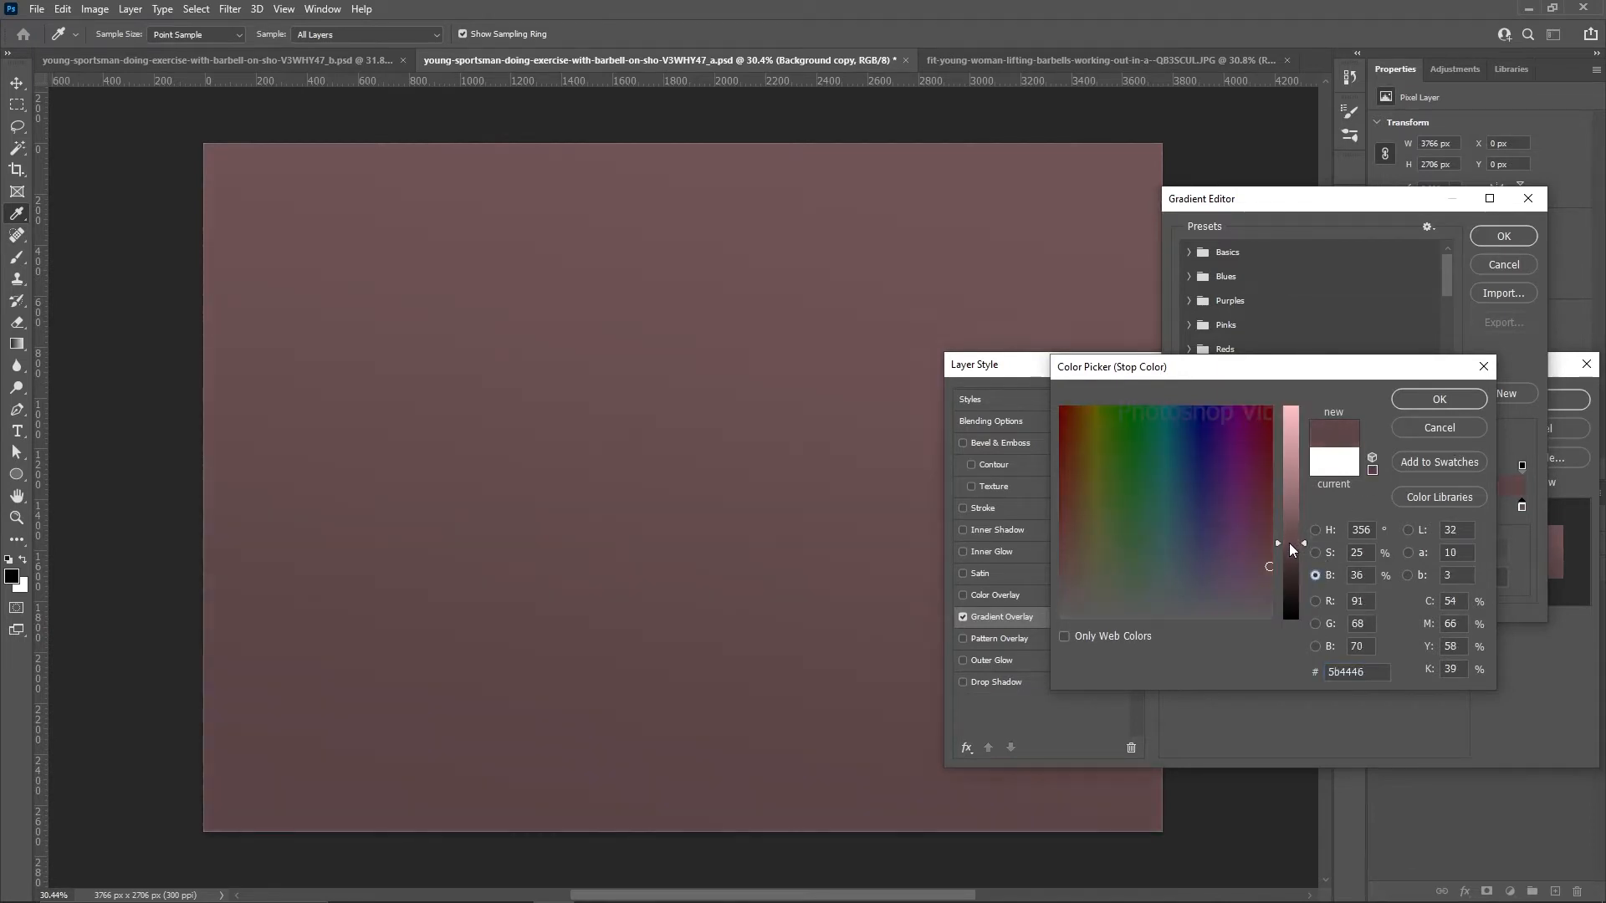
left_click(1428, 401)
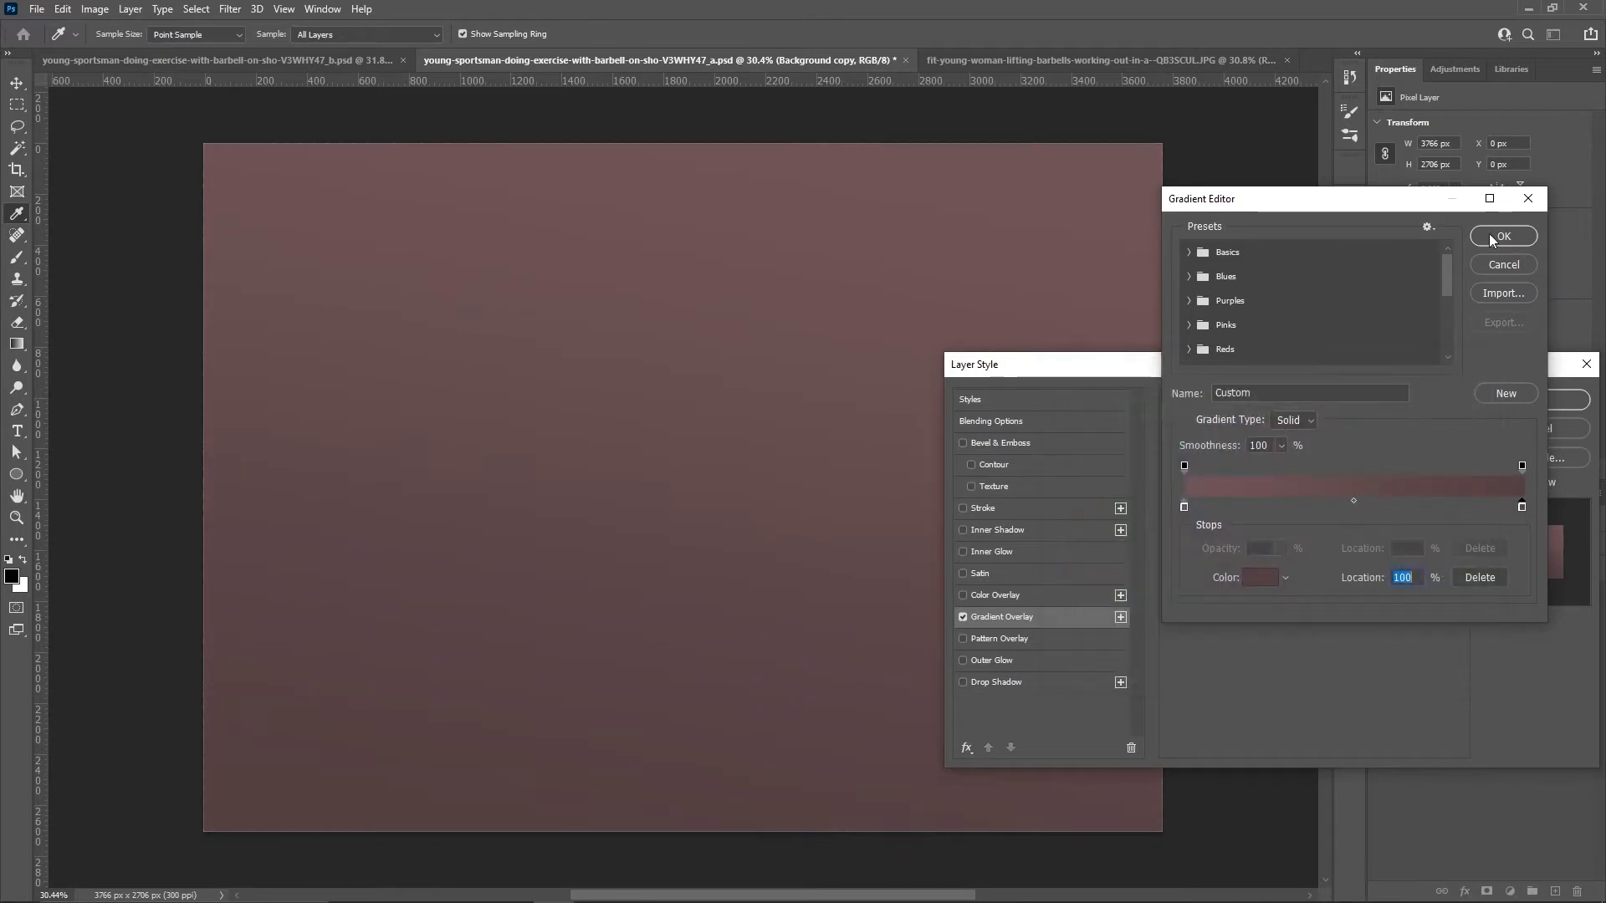
left_click(1503, 236)
left_click(1514, 405)
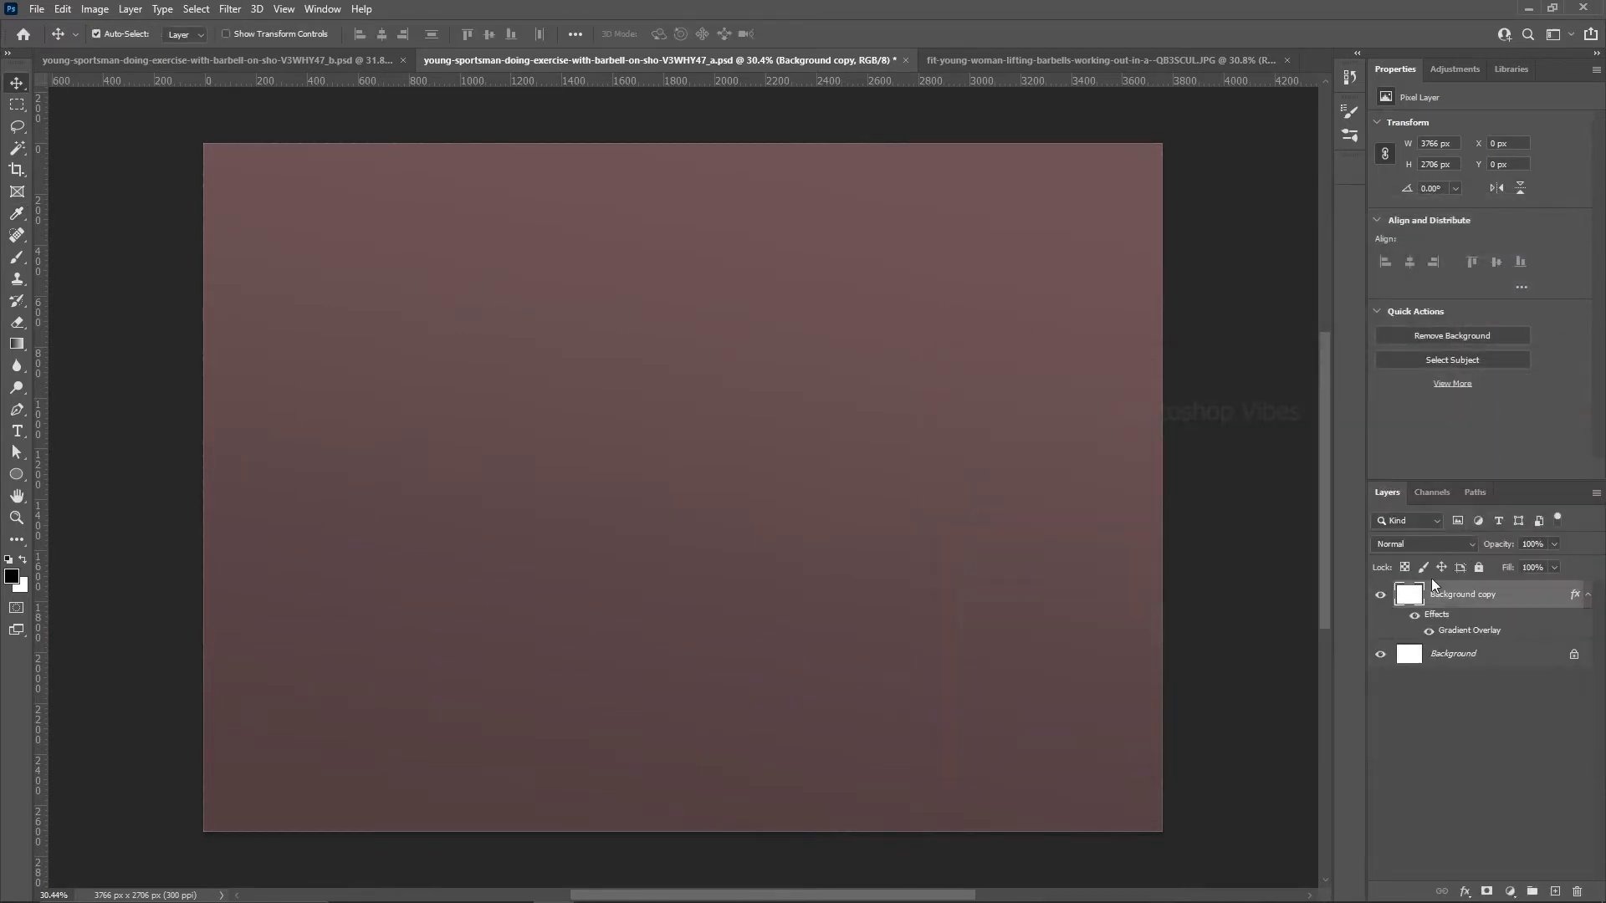
Step: Place the sportsman-with-barbell photo above the gradient layer and select the man in it with Select Subject
left_click_drag(584, 450, 600, 475)
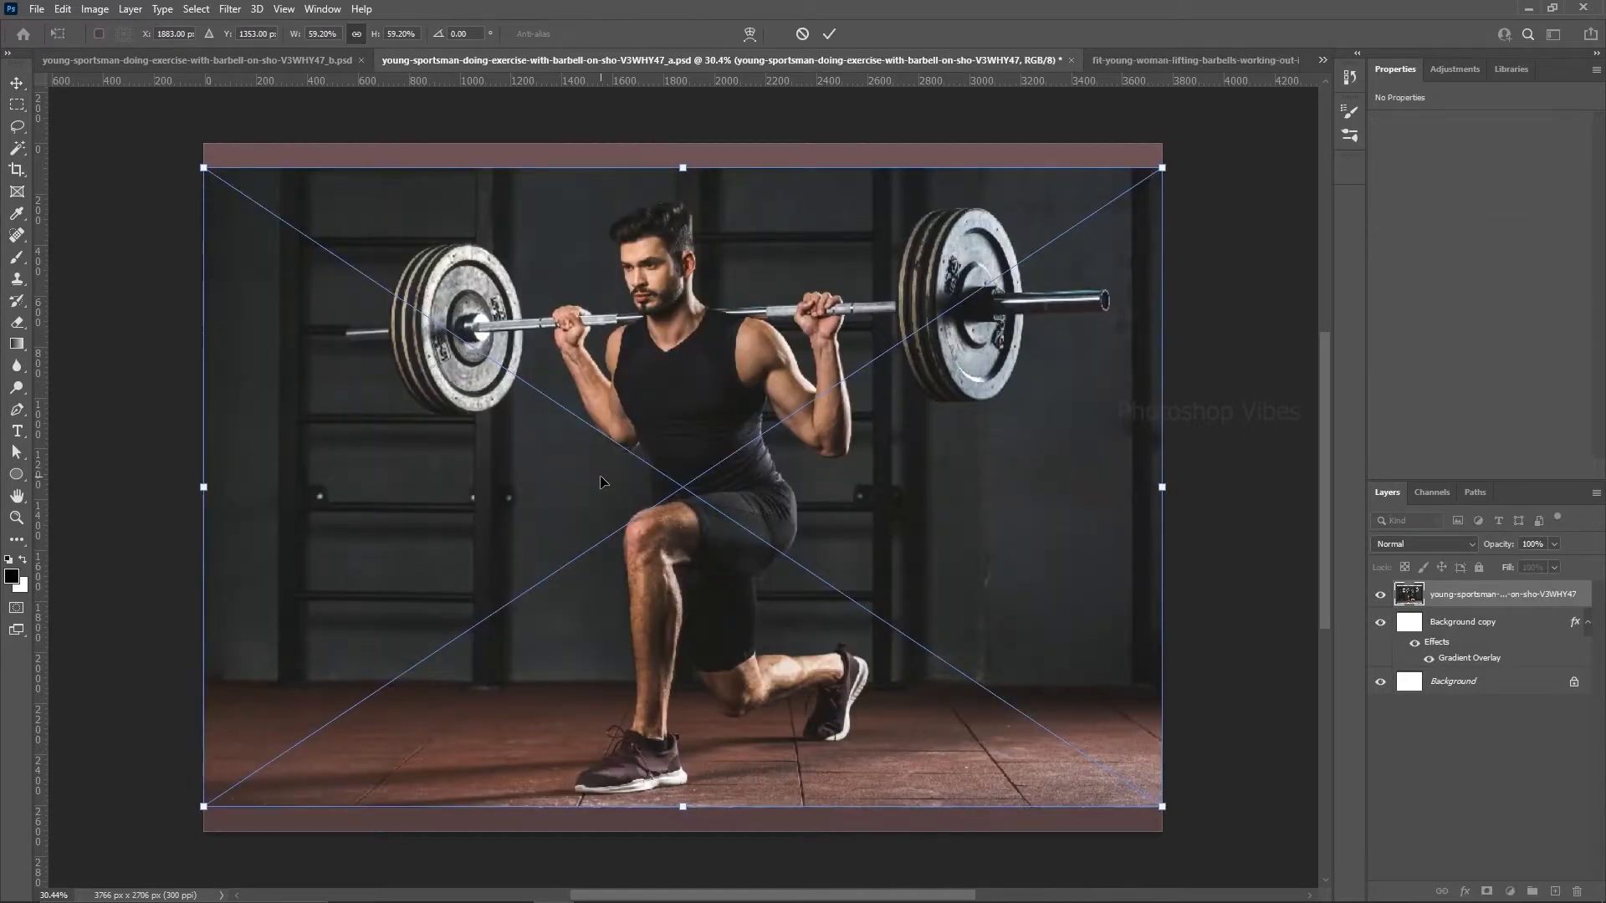
key("Return")
scroll(678, 486, "up", 2)
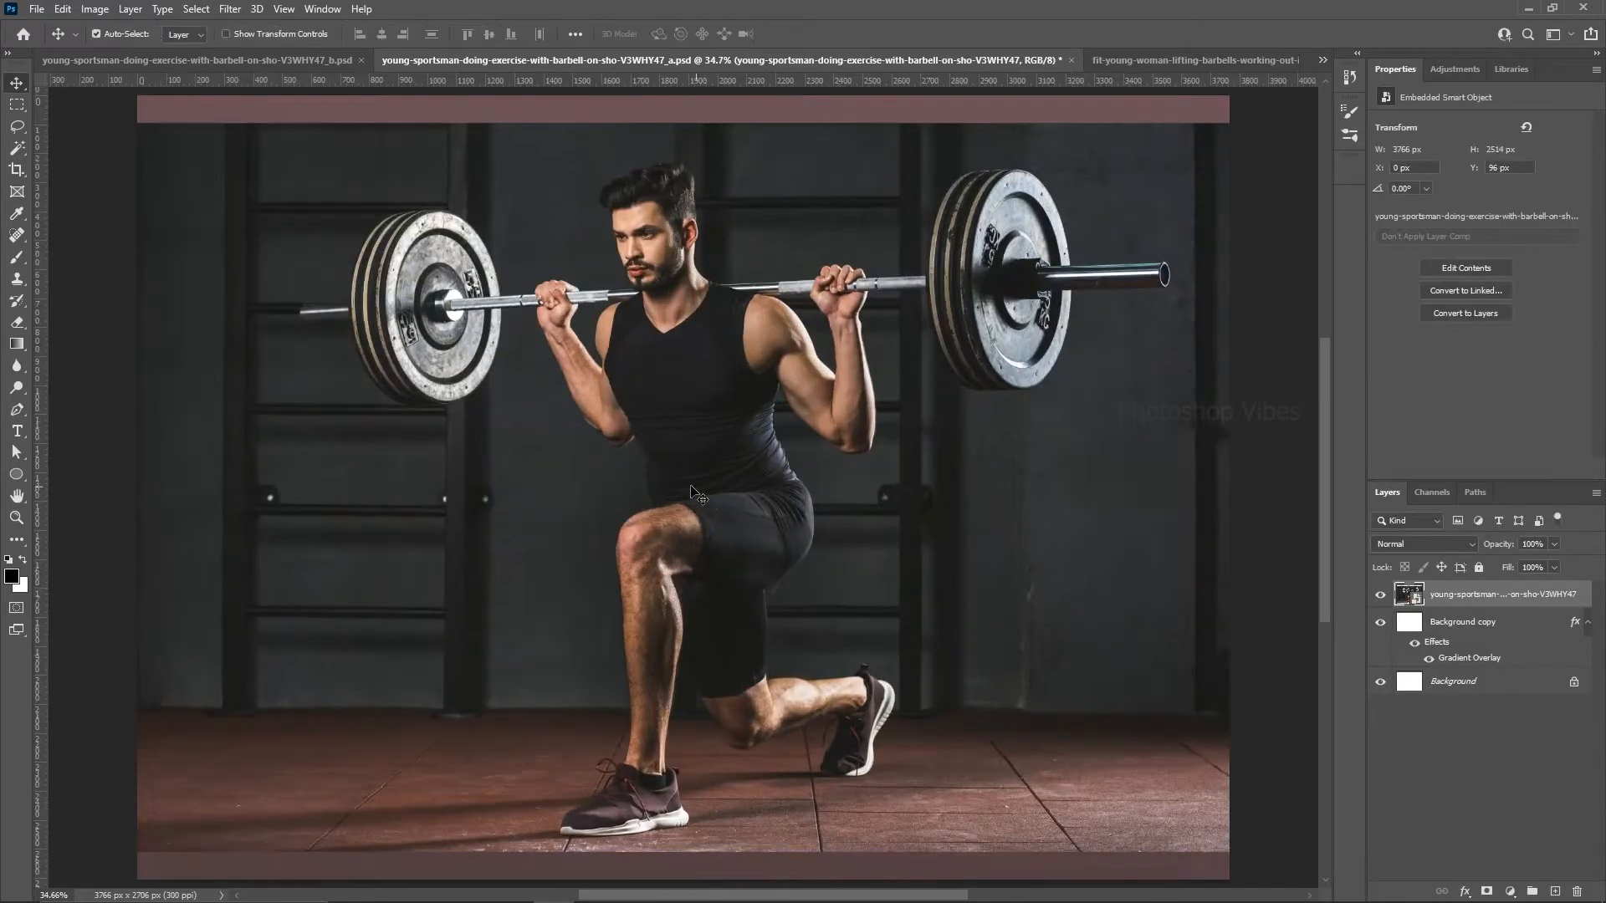
left_click(18, 148)
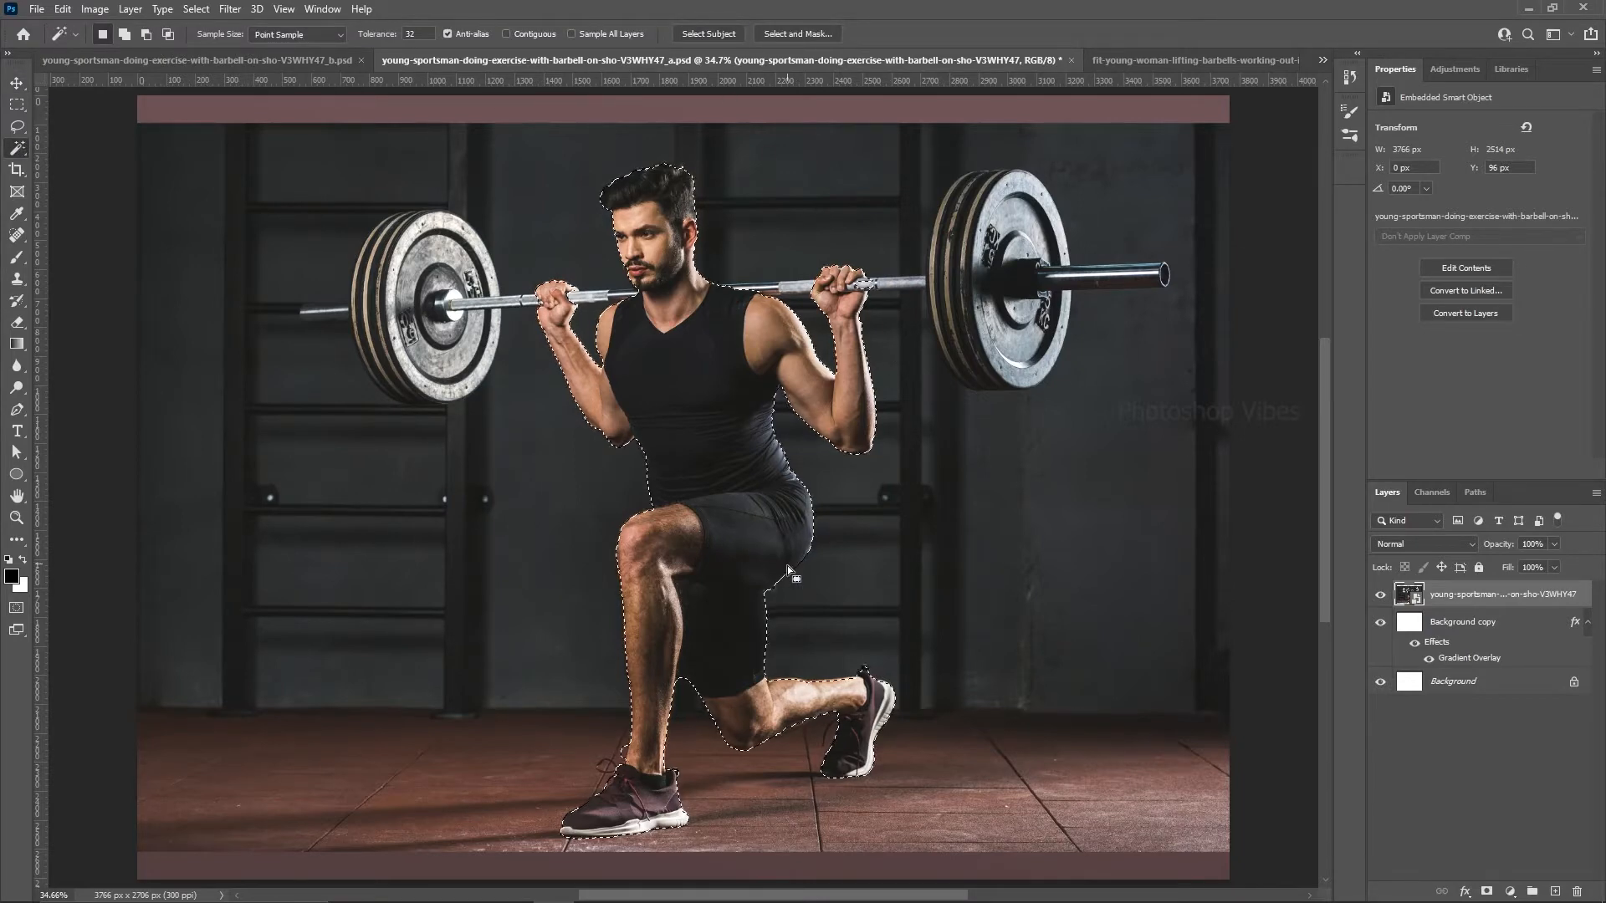
Step: Trace a closed Pen path around the left weight plates, the bar's left end and the bar up to the man's hand
scroll(458, 294, "up", 8)
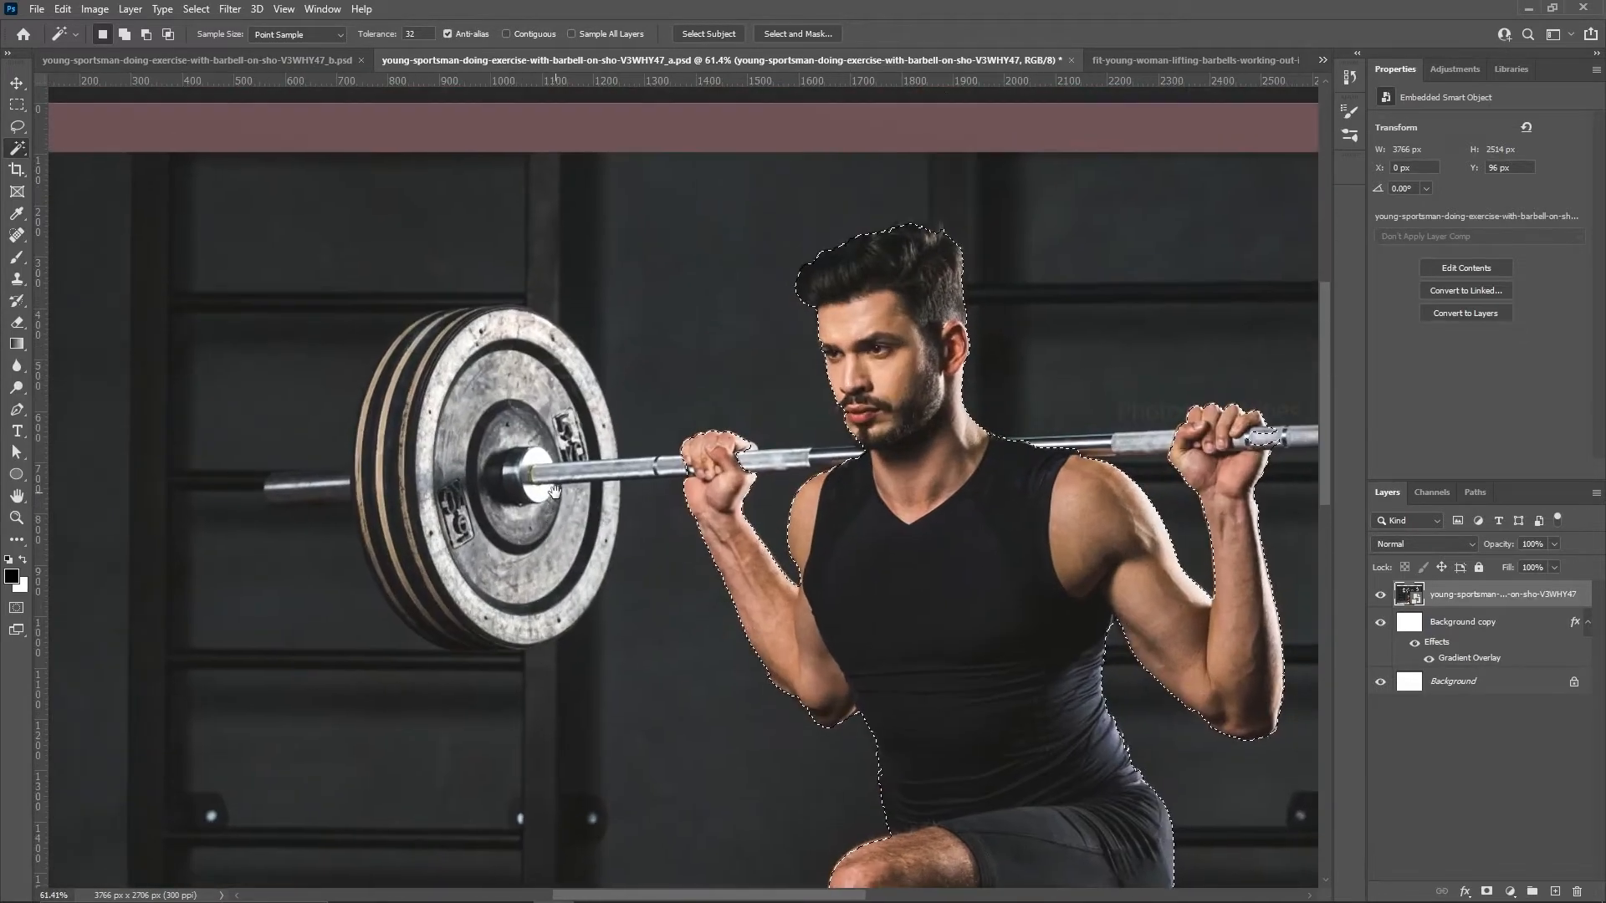
left_click(17, 409)
scroll(595, 469, "up", 10)
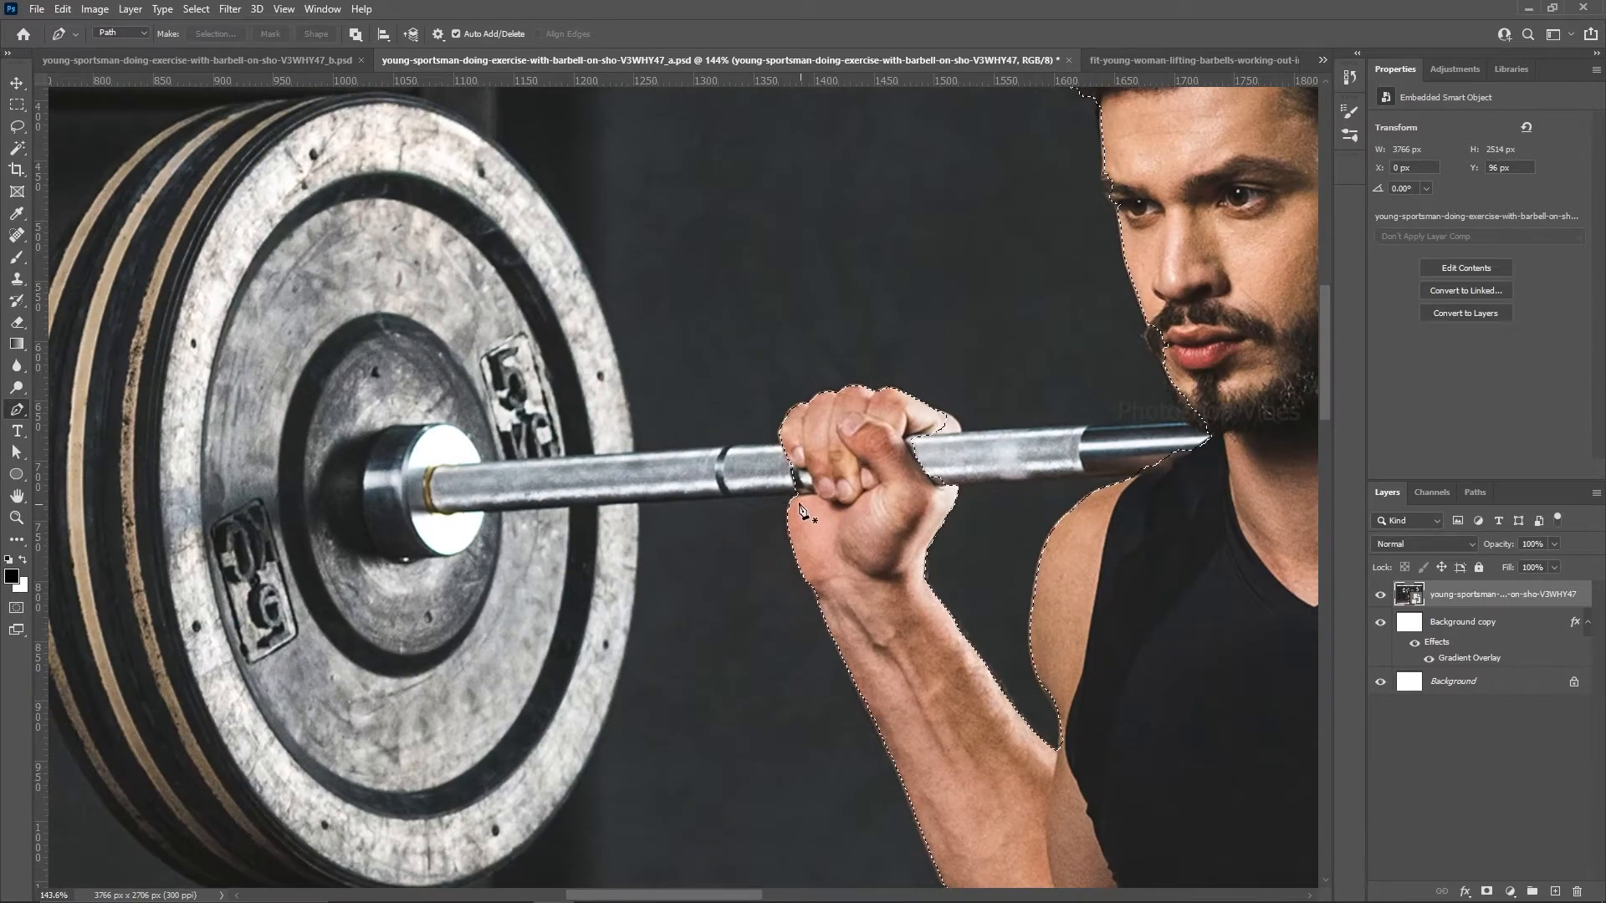
left_click(798, 503)
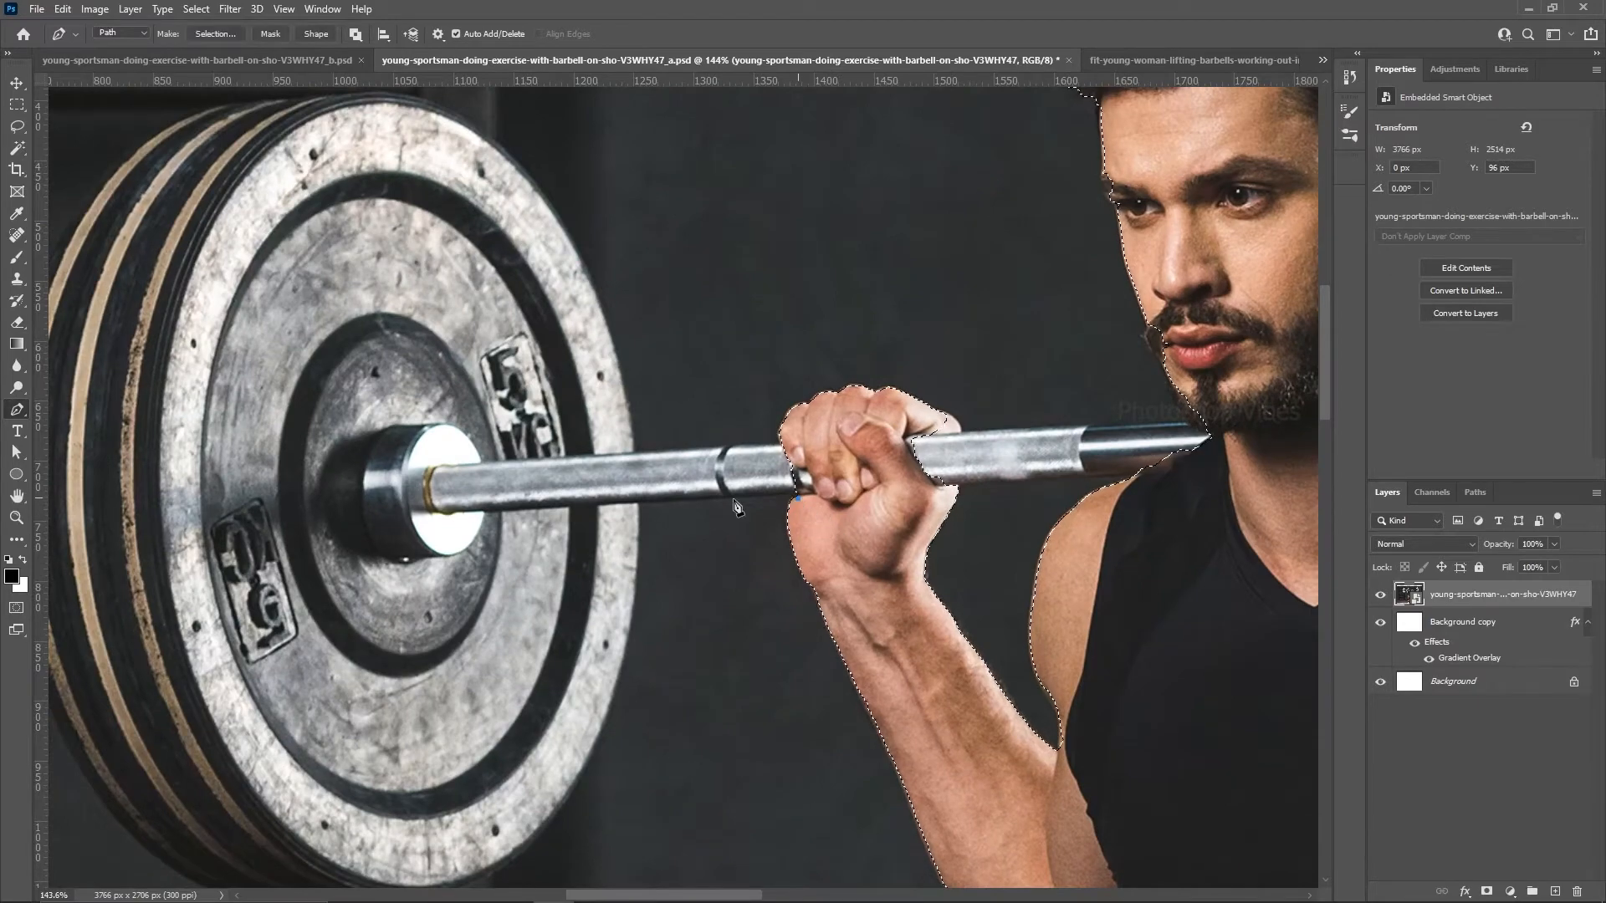
left_click(641, 505)
left_click_drag(786, 583, 749, 675)
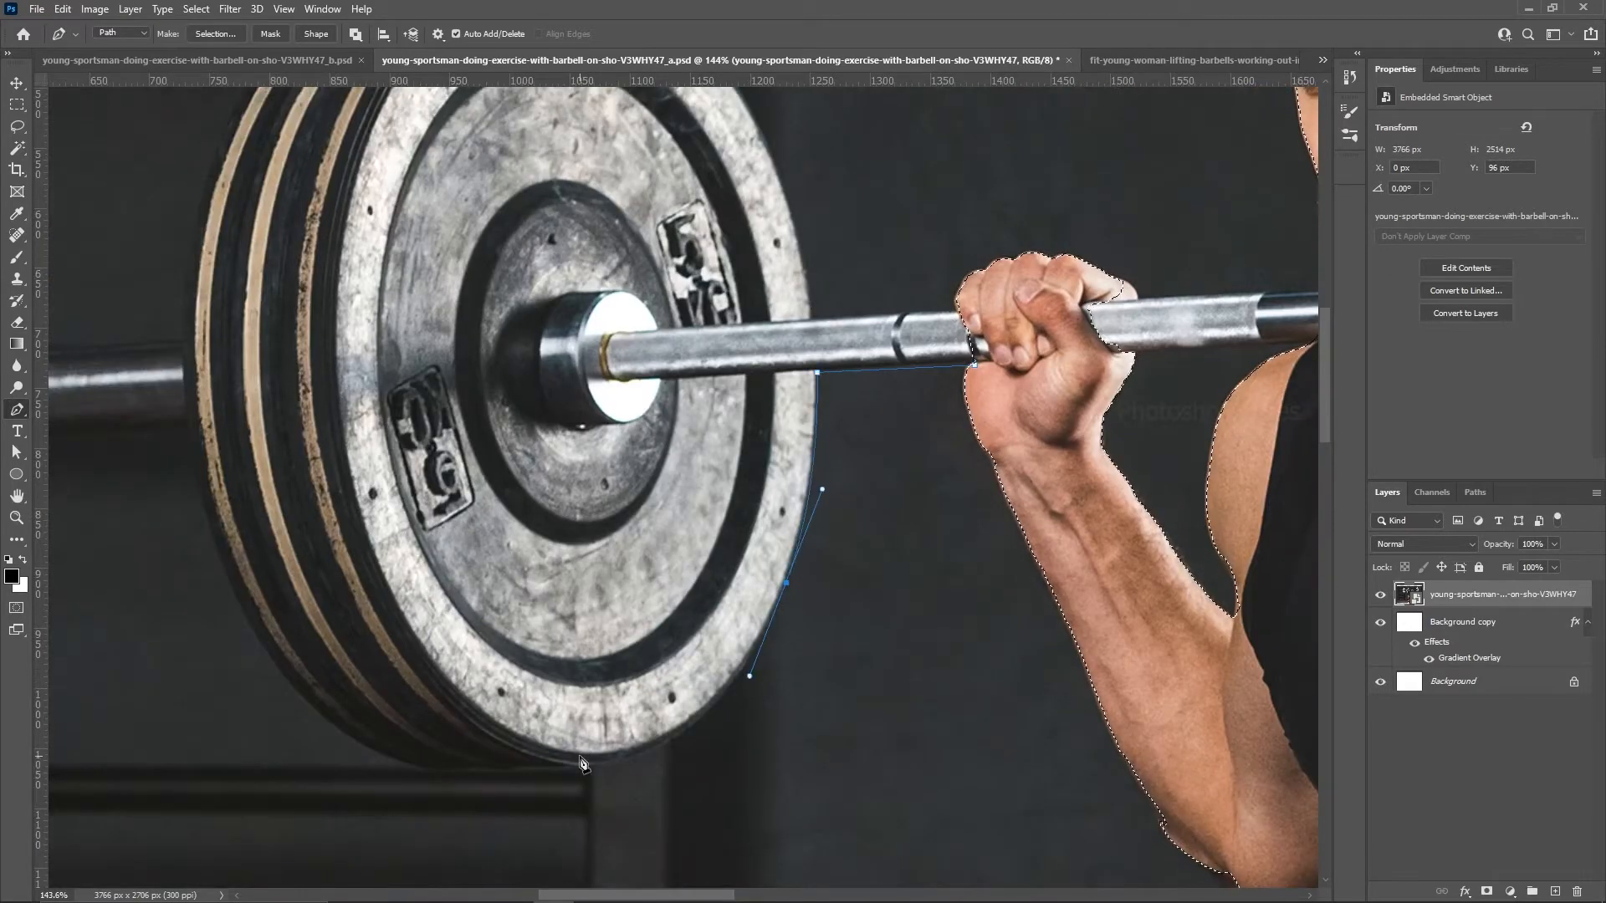
left_click_drag(585, 762, 470, 768)
left_click(429, 768)
left_click_drag(272, 665, 215, 580)
left_click(184, 427)
left_click_drag(186, 428, 702, 718)
left_click(526, 731)
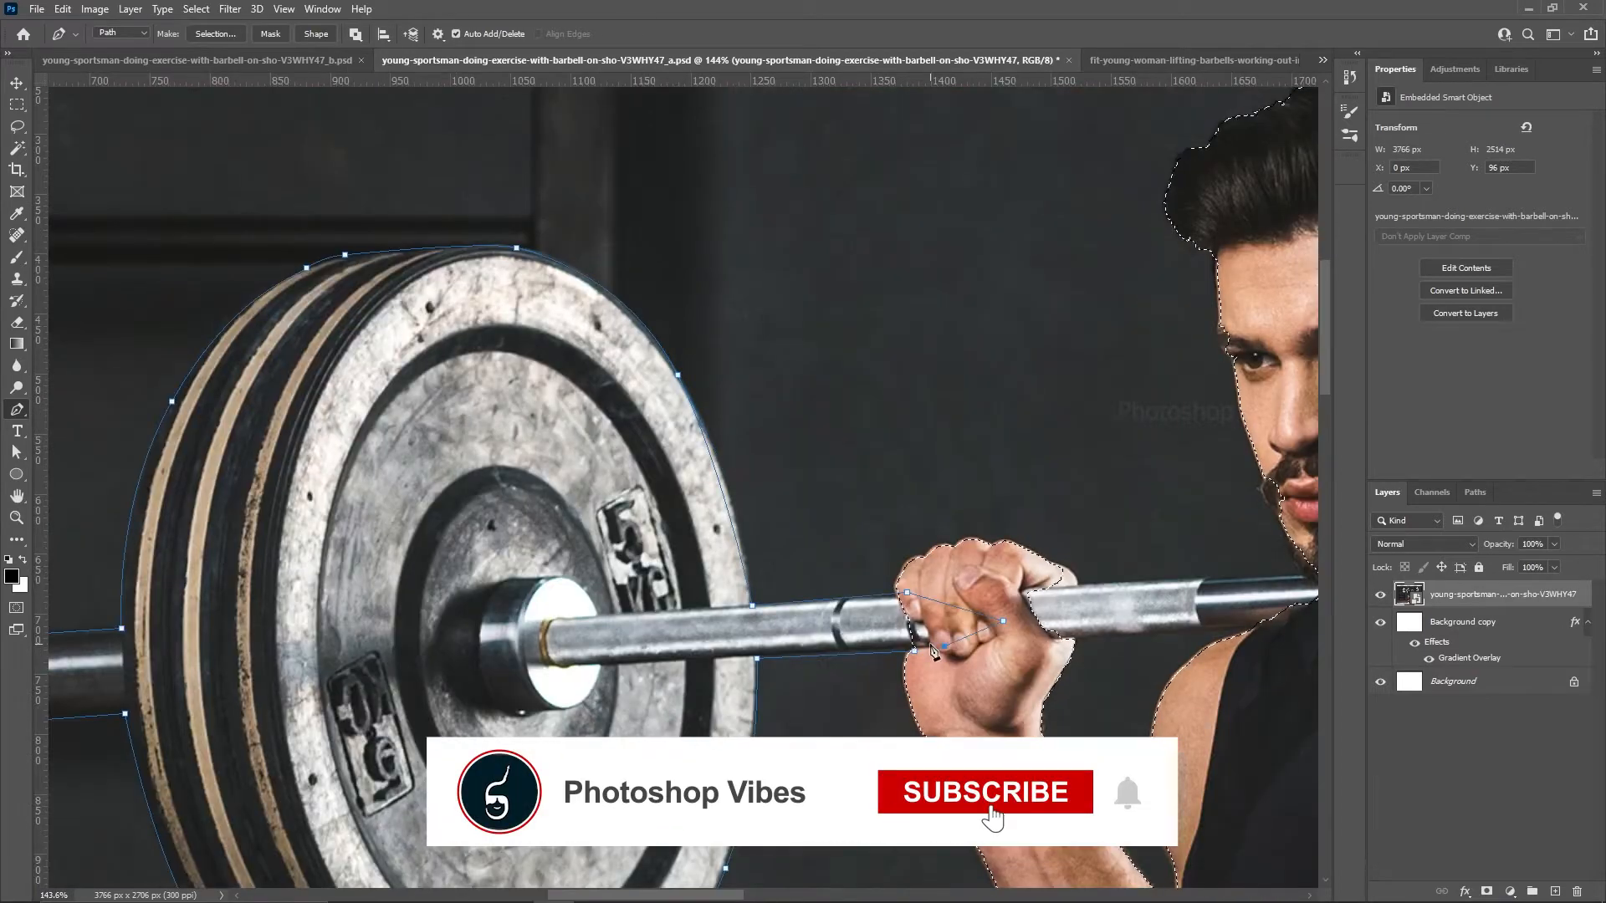
left_click(914, 651)
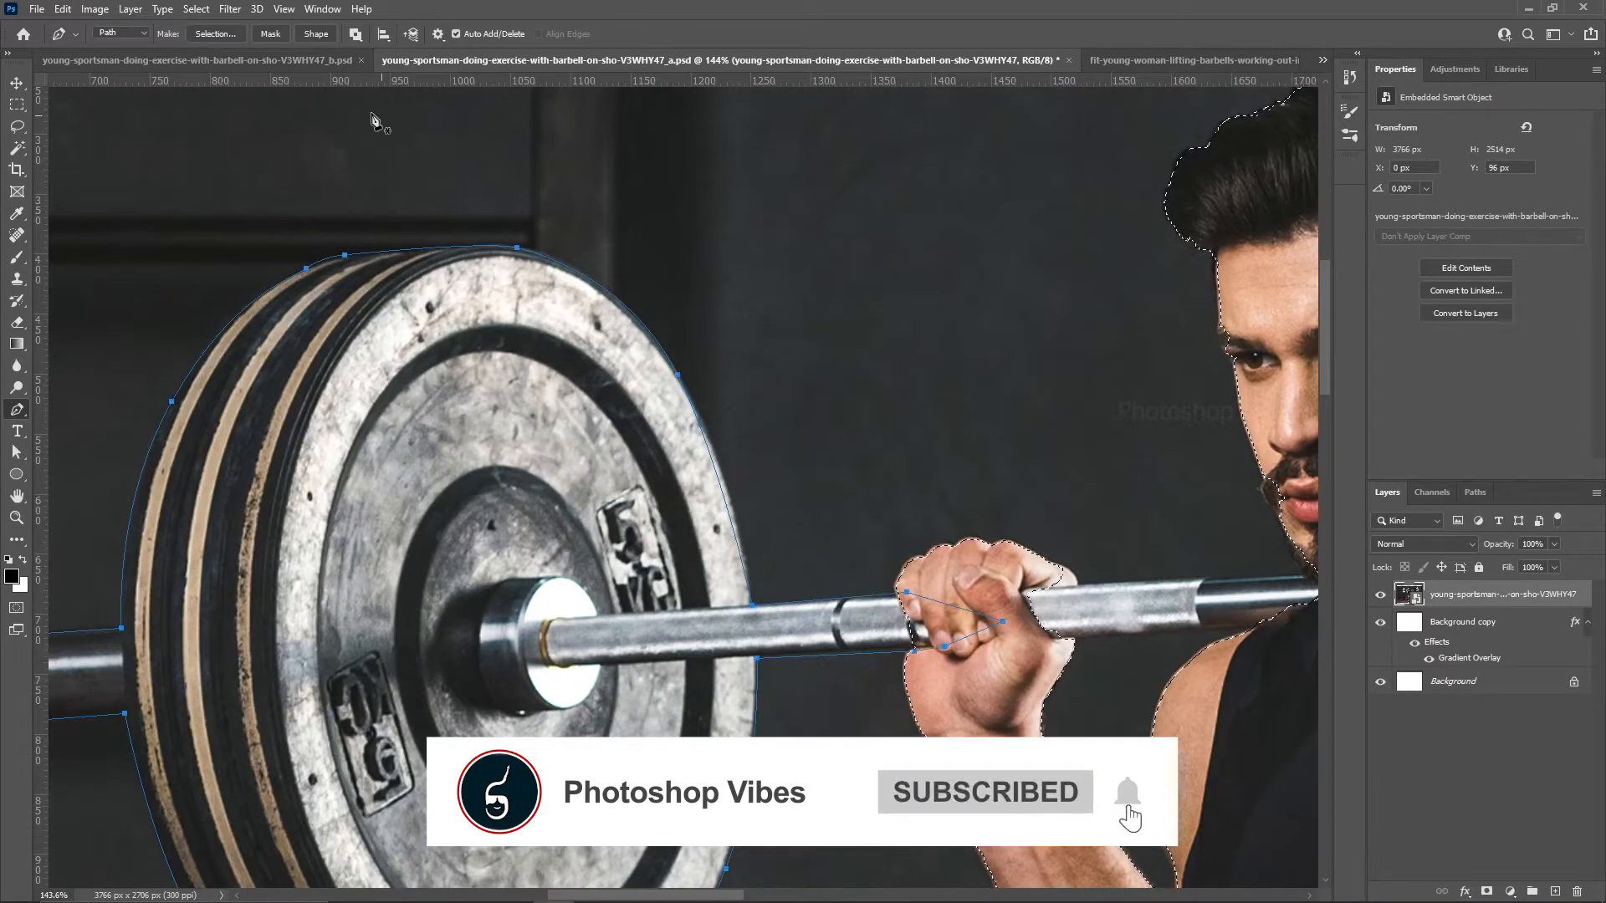
Step: Convert the path around the left weight plates to a selection using Add to Selection
left_click(224, 36)
left_click(692, 342)
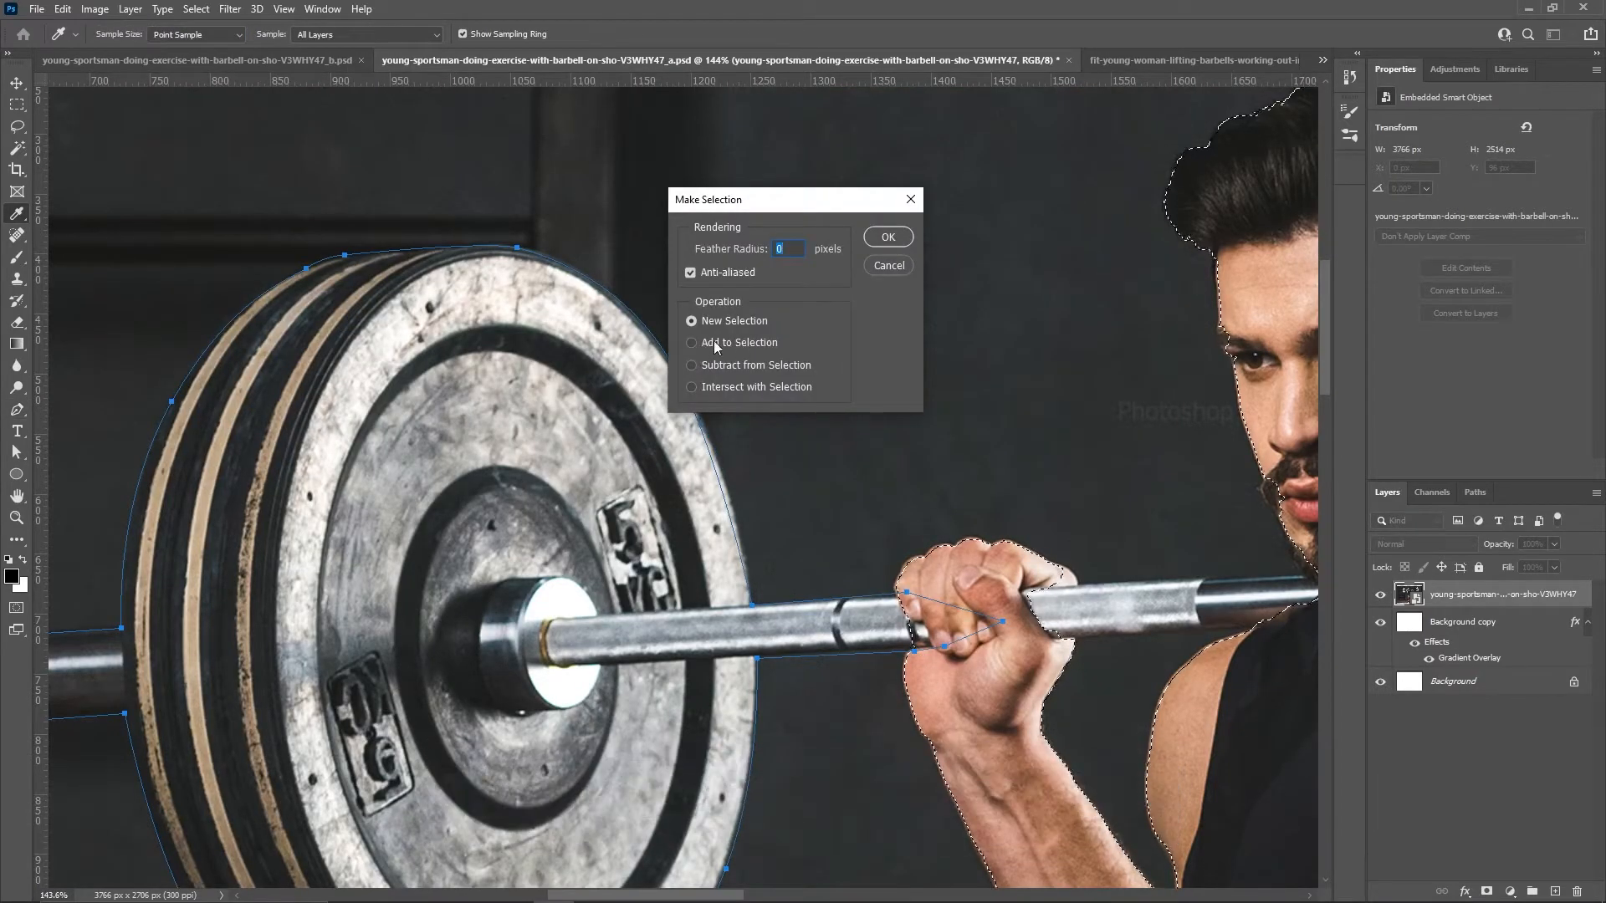
left_click(882, 232)
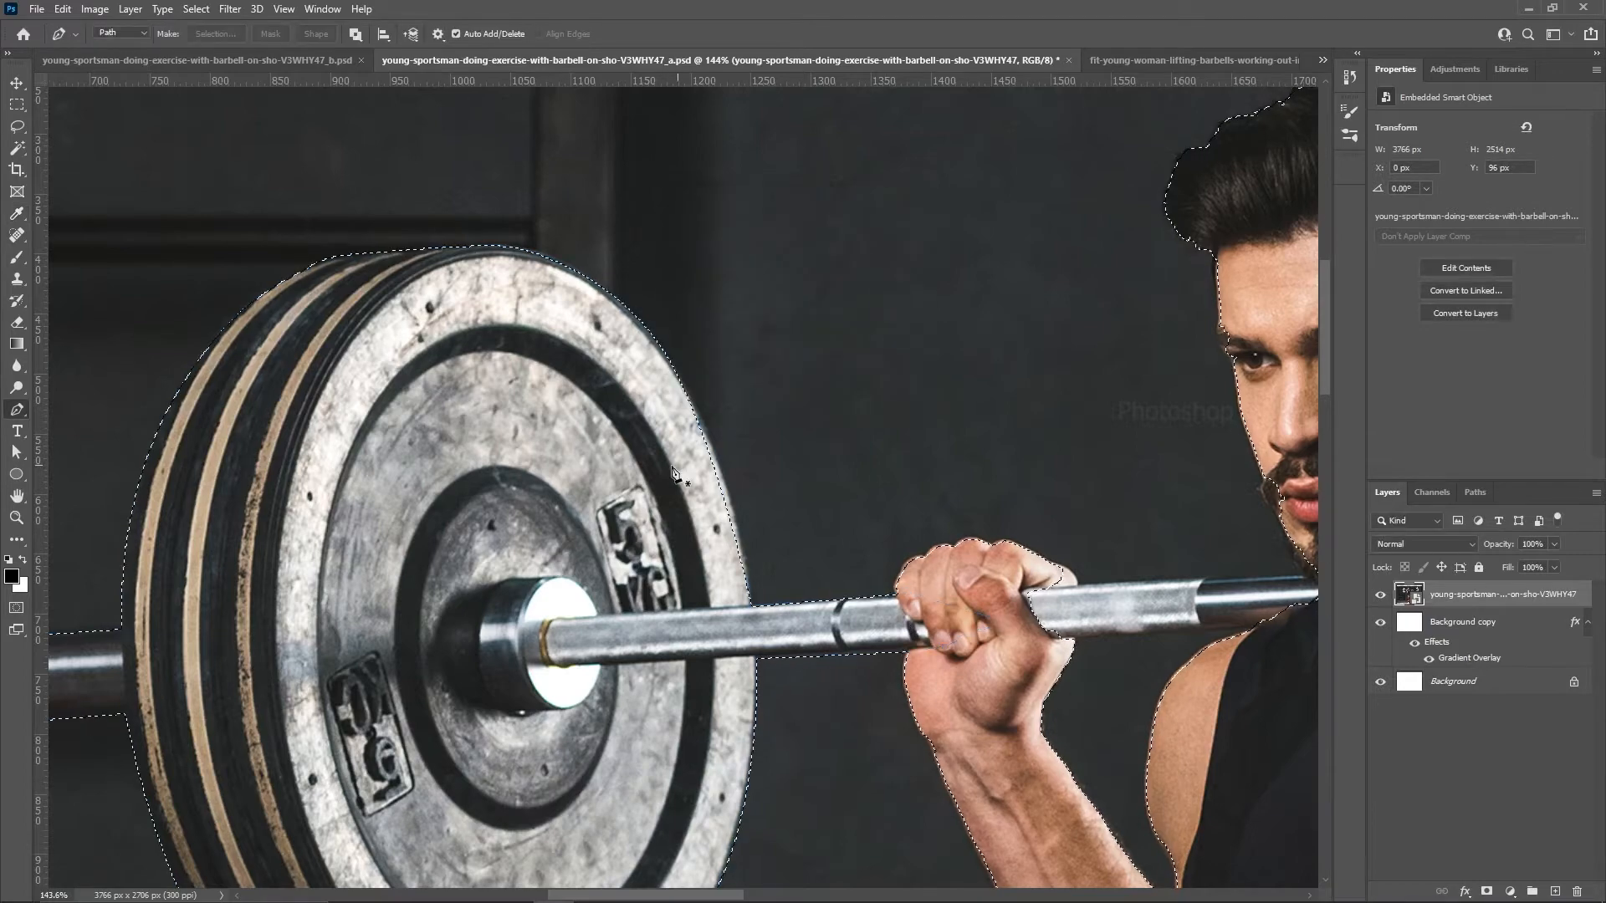
Step: Trace a closed Pen path around the bar between the left hand and the shoulder, including the missed edges of the hand and beard
scroll(663, 470, "down", 3)
left_click_drag(862, 587, 318, 522)
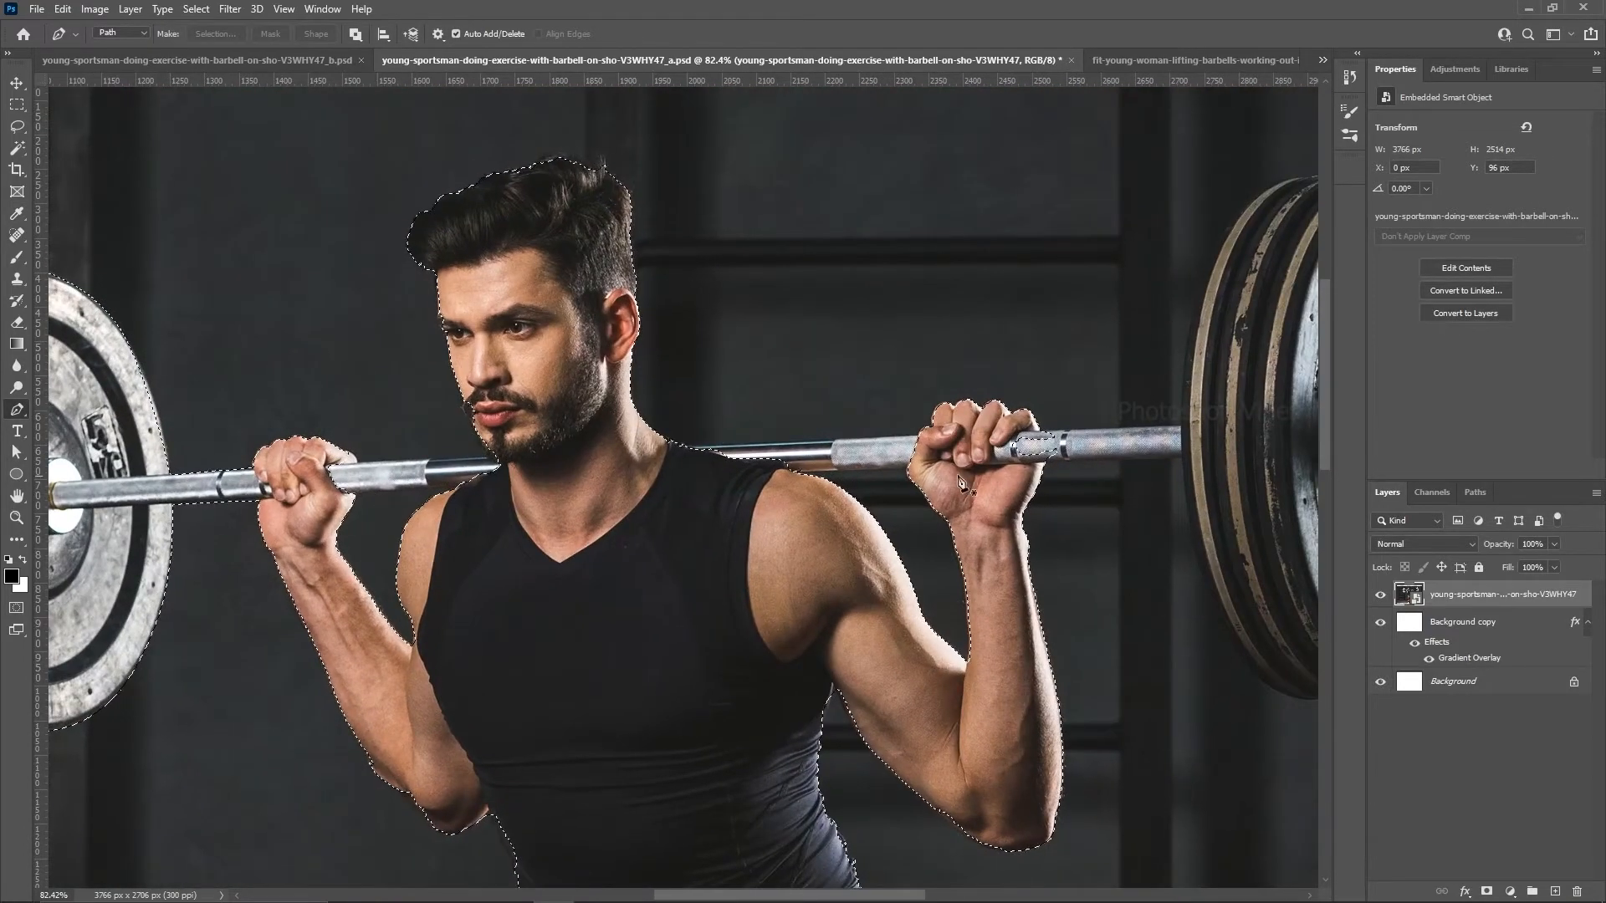
left_click_drag(282, 423, 430, 530)
scroll(521, 577, "up", 3)
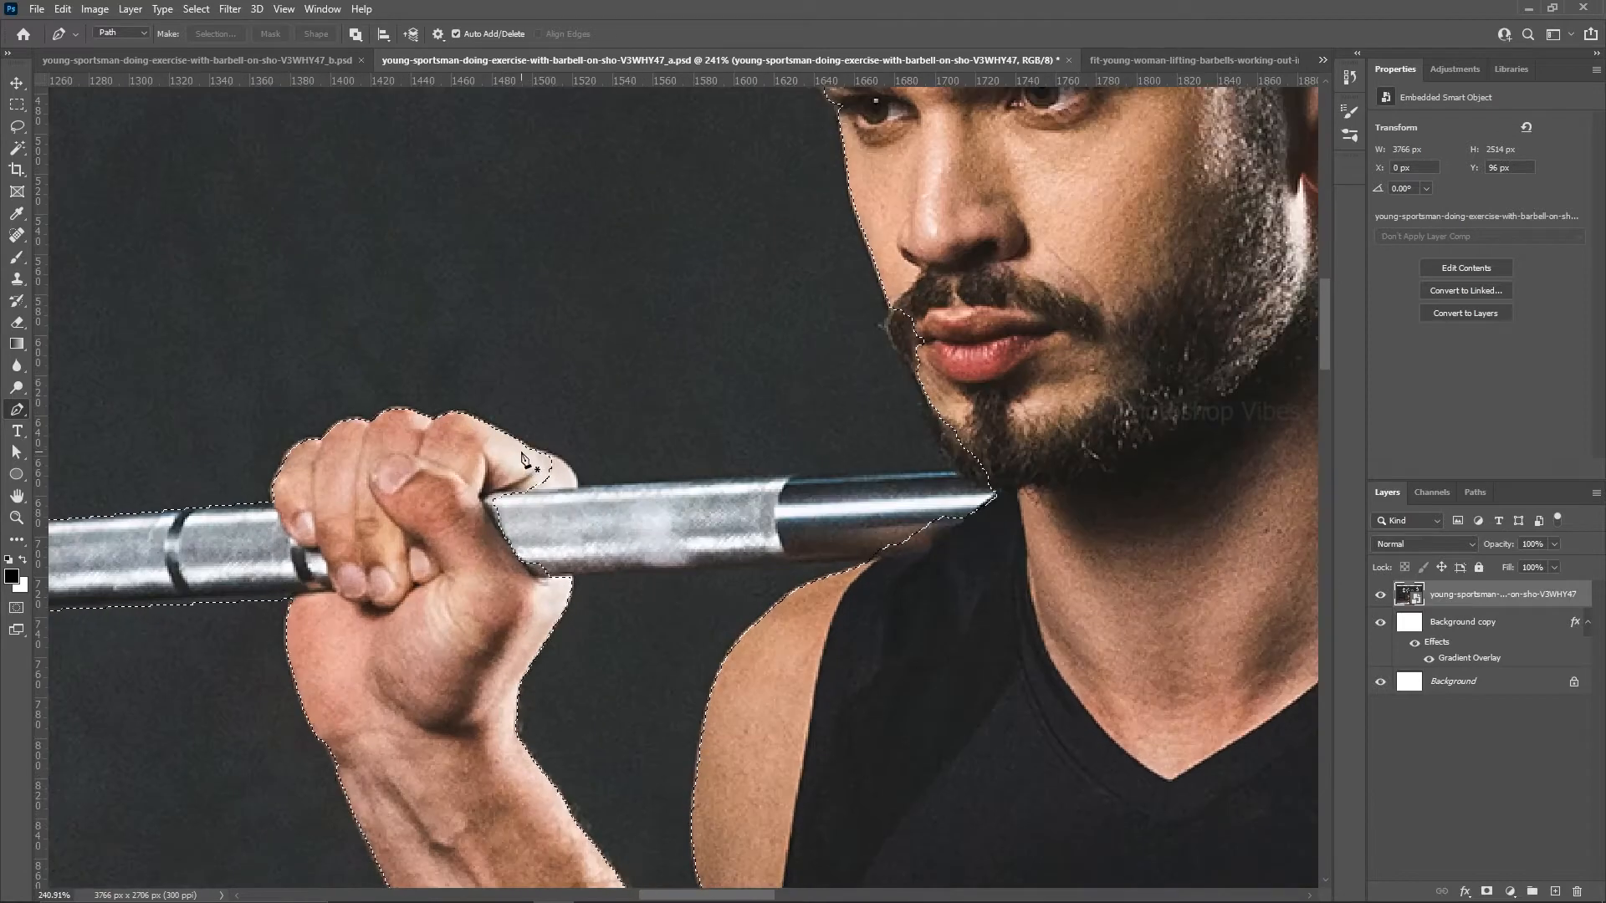
left_click(521, 452)
left_click(539, 450)
left_click(572, 471)
left_click(578, 487)
left_click(949, 470)
left_click(924, 416)
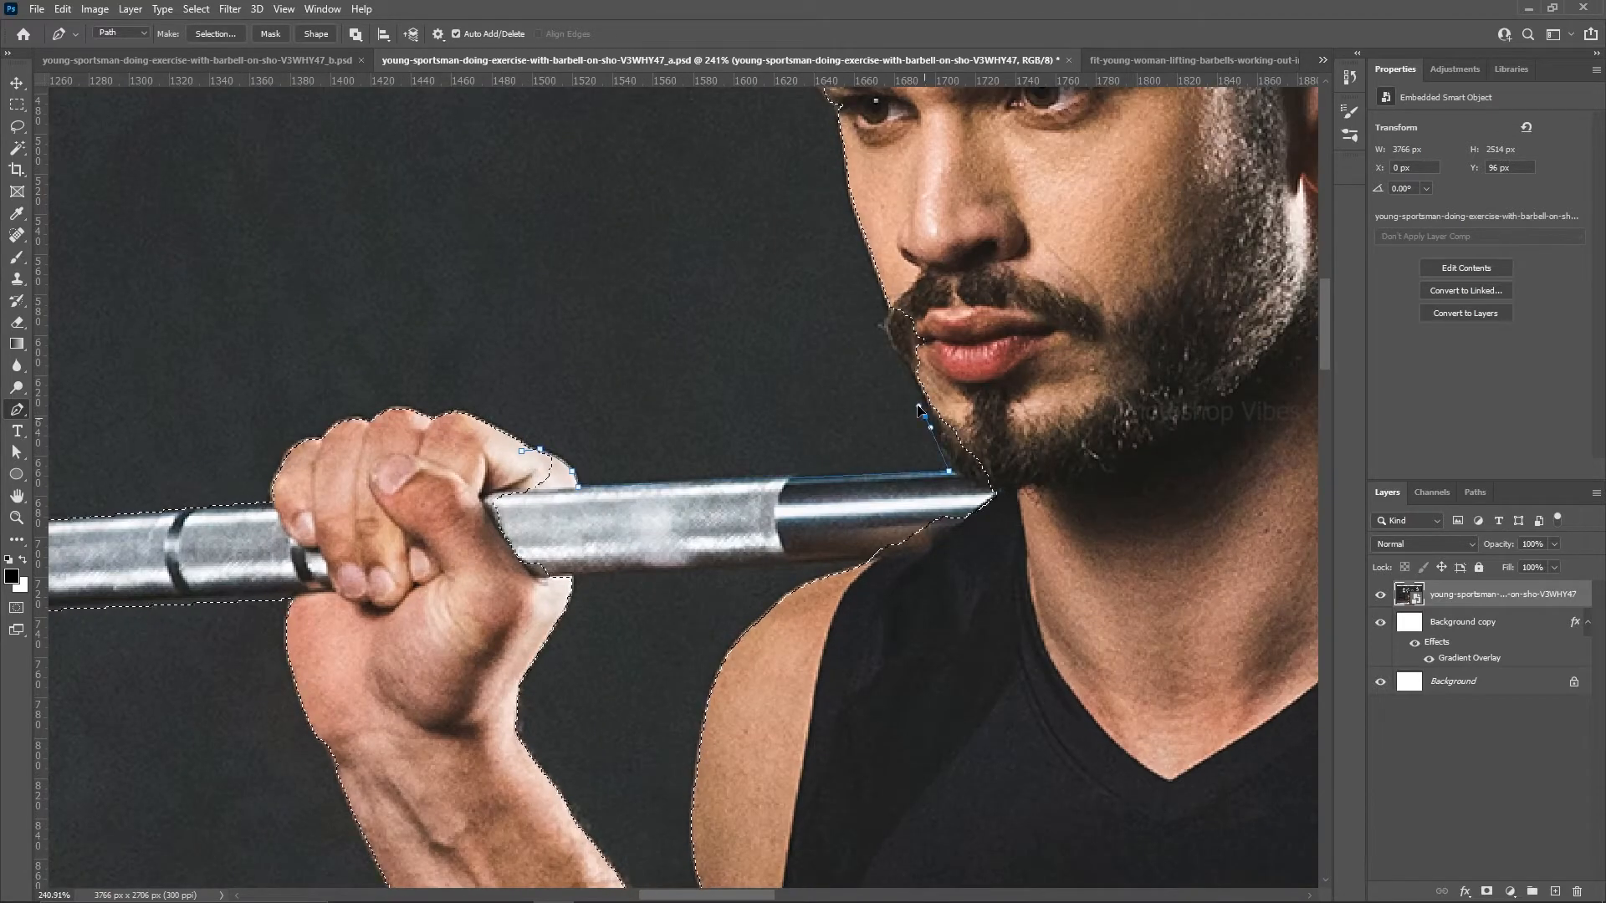
left_click(905, 368)
left_click(884, 336)
left_click(475, 494)
left_click(521, 452)
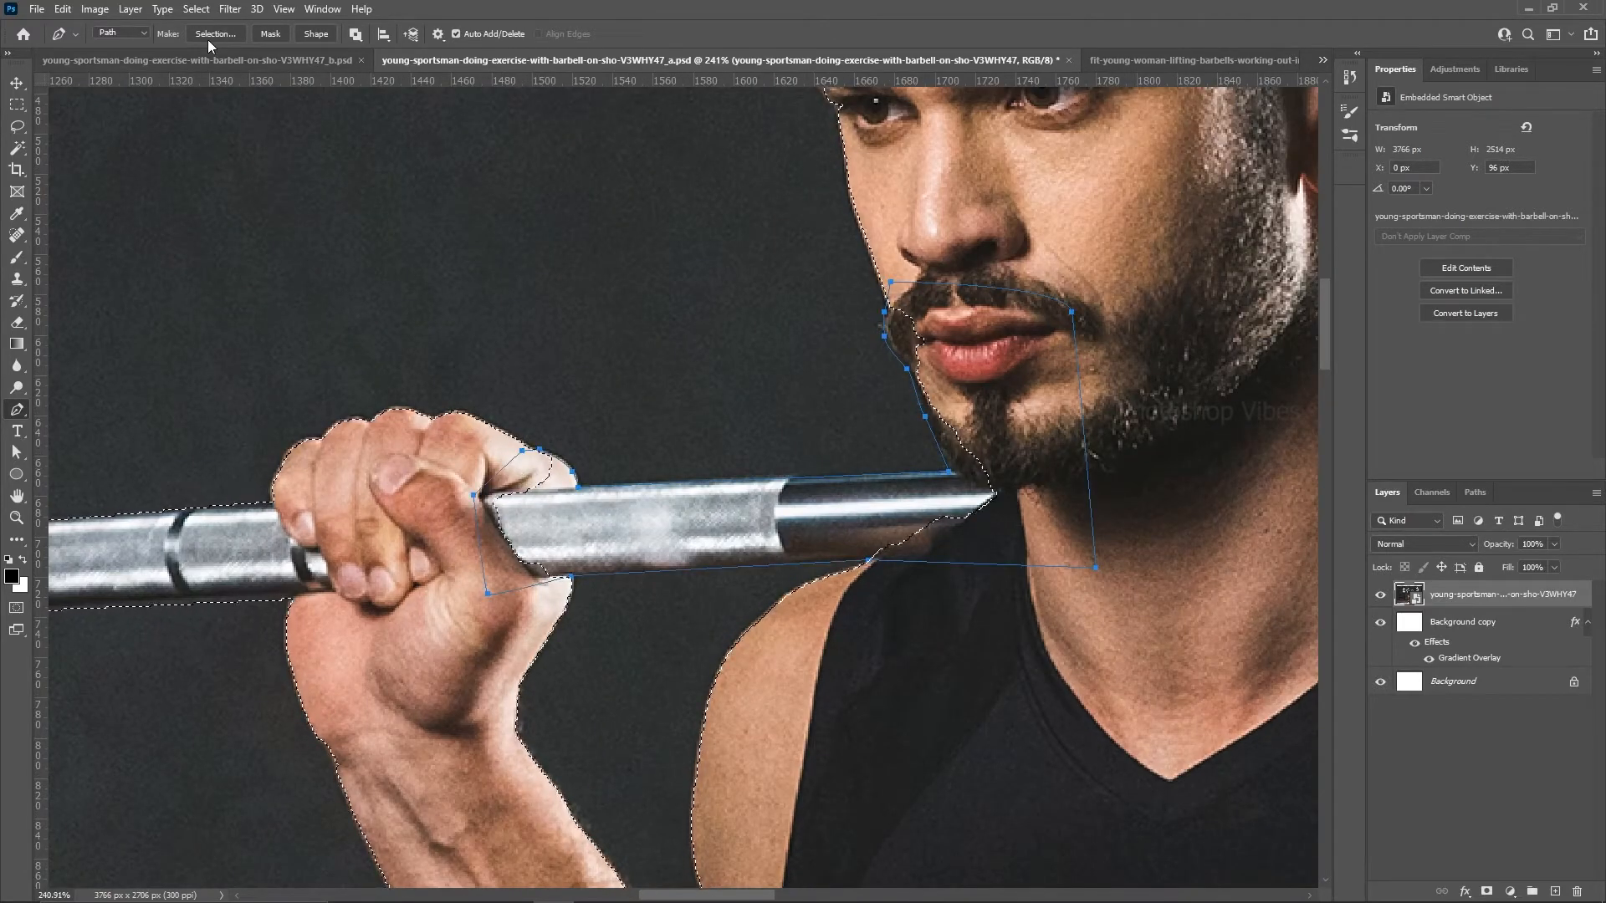
Step: Add the path around the bar beside the man's chin to the existing selection
left_click(216, 34)
left_click(692, 342)
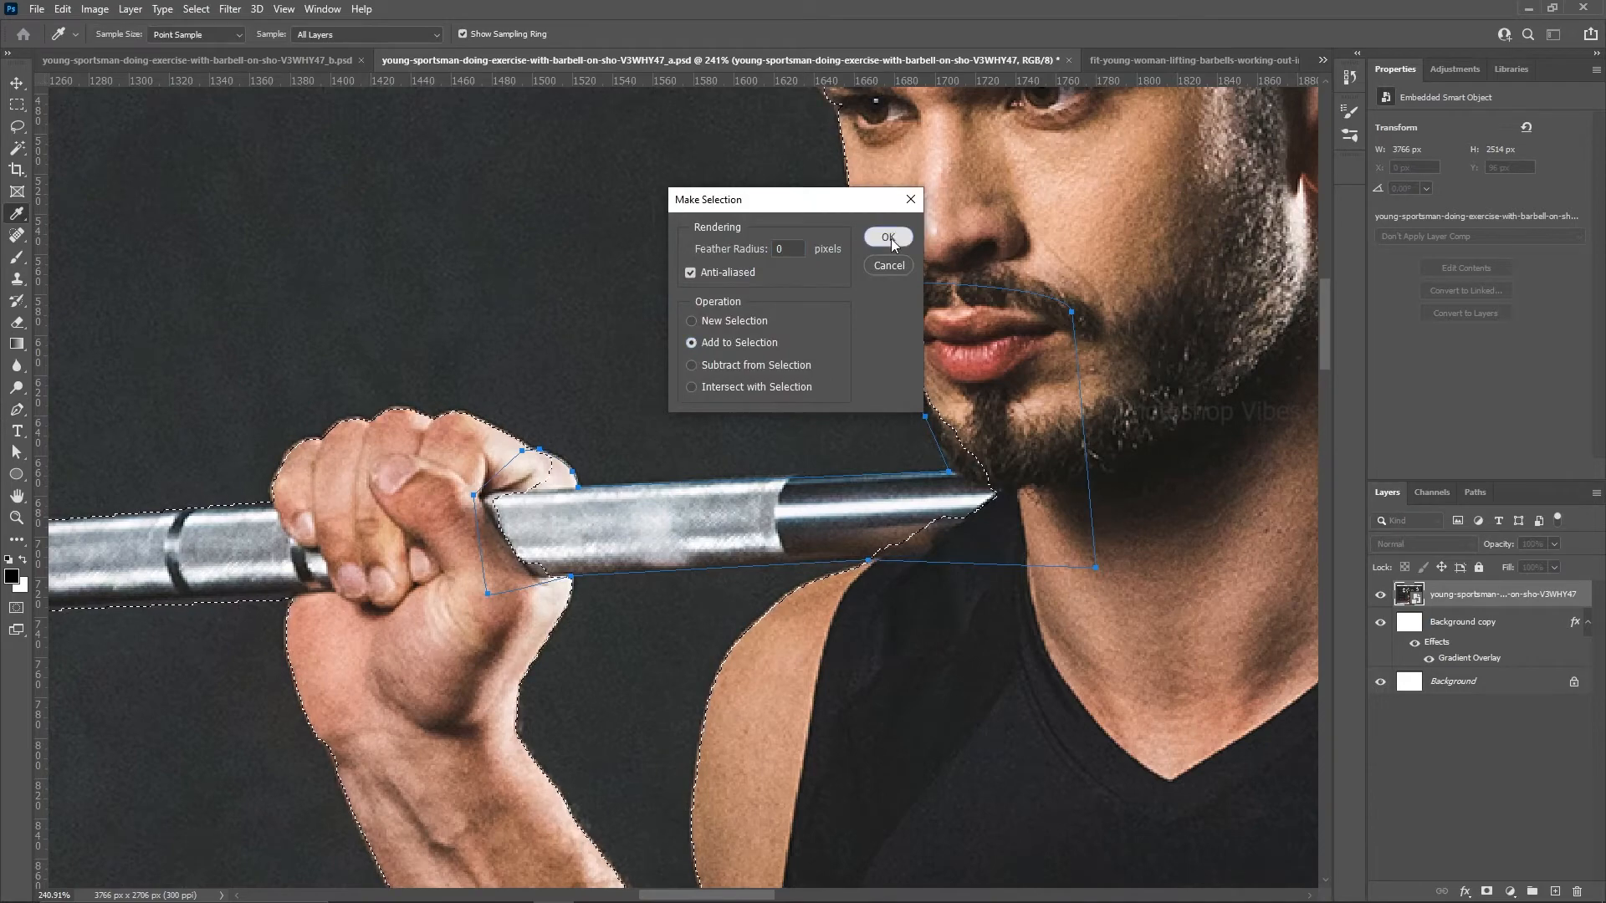
left_click(888, 236)
Step: Trace the bar between the man's neck and the right hand with the Pen tool and add it to the selection
scroll(696, 390, "down", 2)
left_click_drag(1037, 421, 579, 607)
scroll(598, 584, "down", 1)
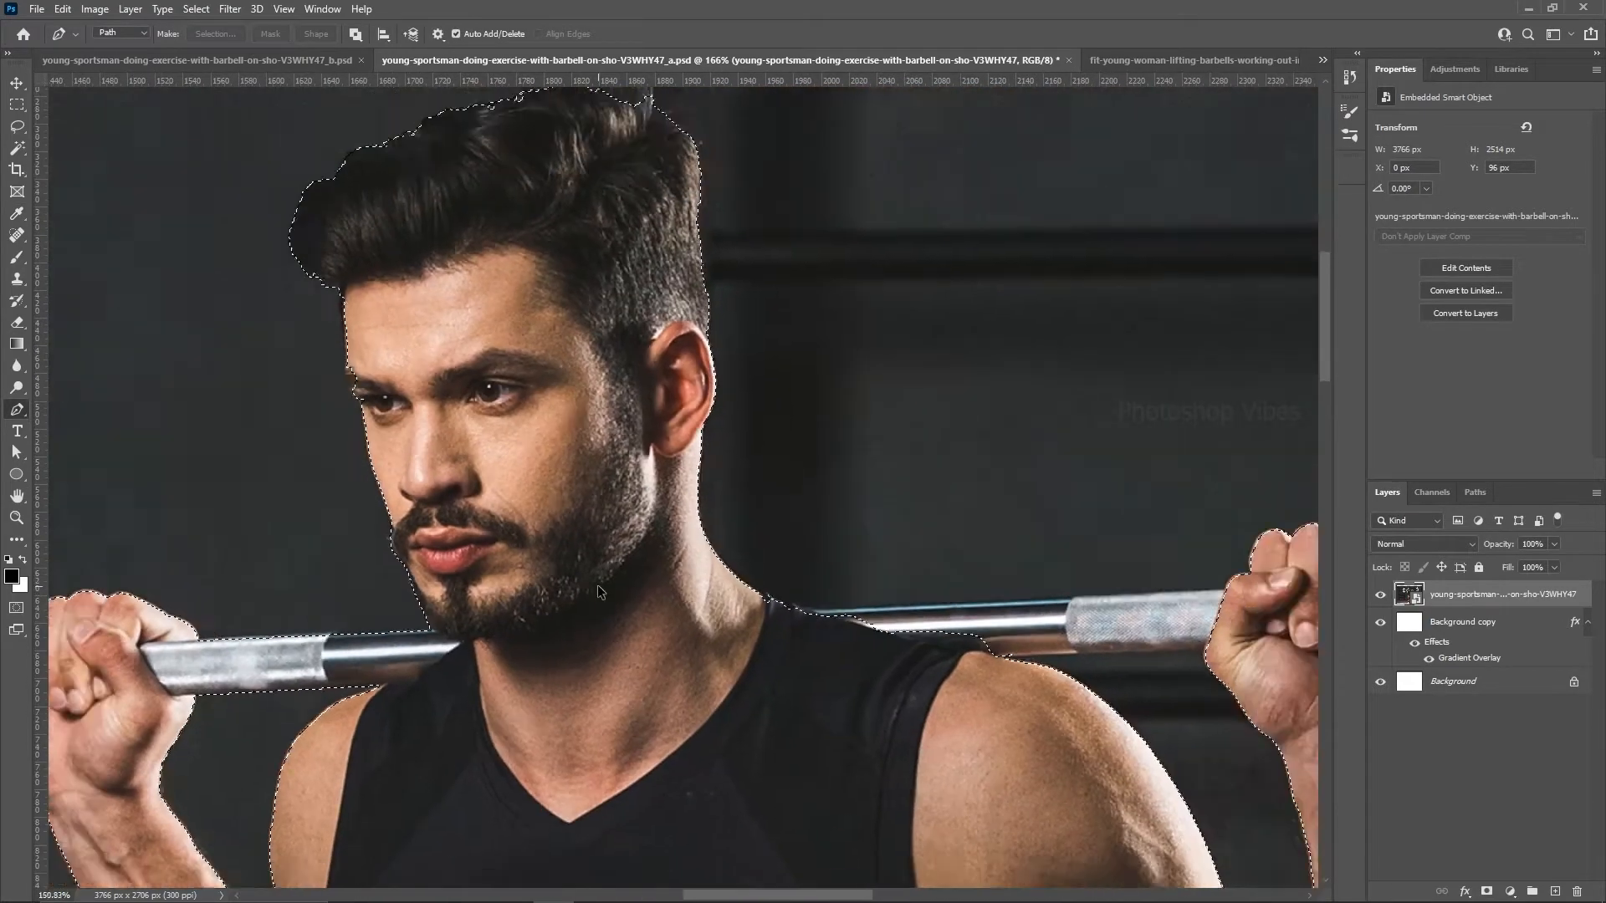
scroll(597, 584, "up", 3)
left_click_drag(816, 586, 240, 418)
left_click(220, 414)
left_click(240, 421)
left_click(268, 432)
left_click(281, 436)
left_click(863, 418)
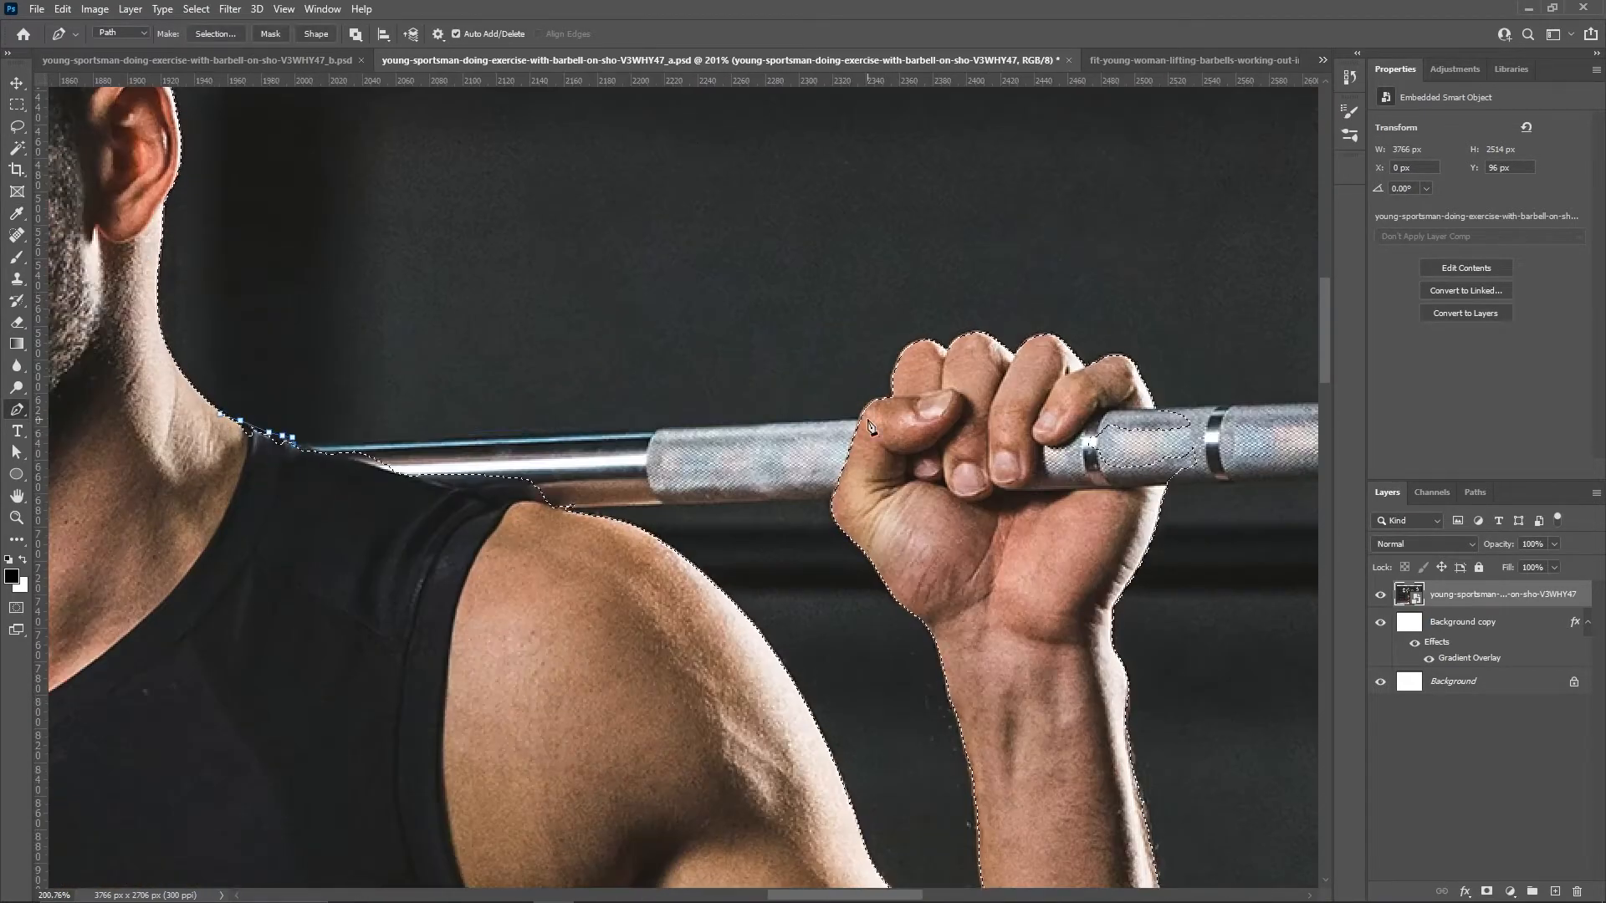
left_click(347, 519)
left_click(221, 414)
left_click(216, 34)
left_click(692, 343)
left_click(886, 237)
Step: Trace a Pen path from the right hand along the bar and over the upper edge of the right weight plates
left_click_drag(1146, 409, 570, 523)
left_click(577, 519)
left_click(926, 509)
left_click_drag(950, 280, 900, 564)
left_click_drag(896, 553, 916, 473)
left_click_drag(1031, 378, 960, 553)
left_click_drag(959, 428, 1036, 364)
left_click_drag(1137, 360, 547, 425)
left_click_drag(541, 425, 559, 426)
left_click_drag(799, 427, 827, 438)
left_click_drag(976, 649, 659, 366)
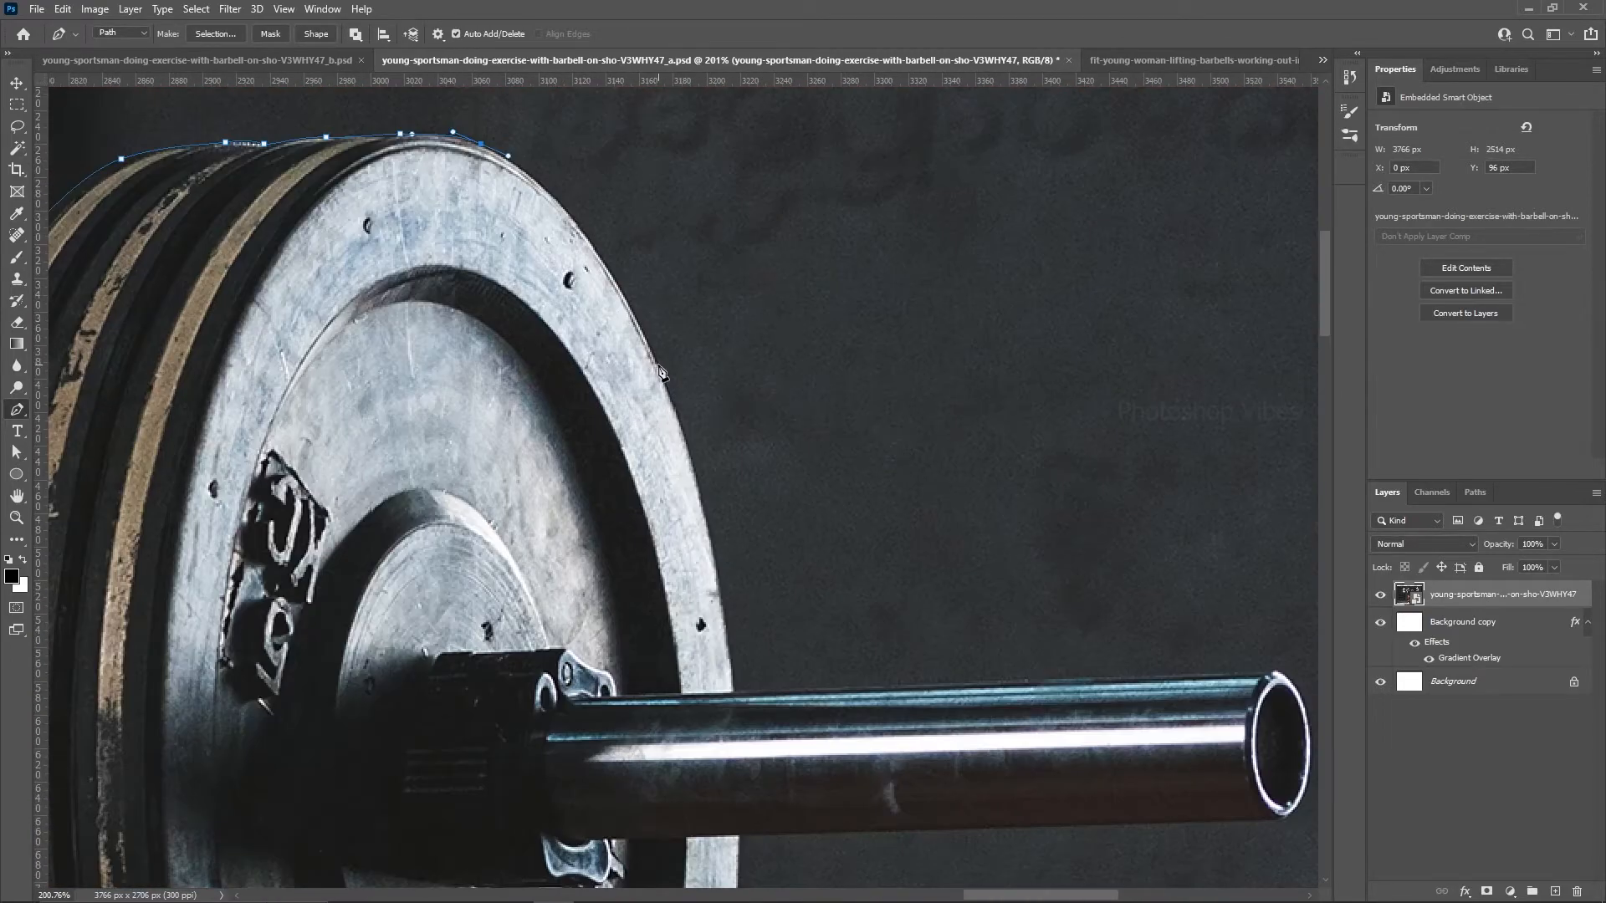
Step: Continue the path around the bar end that protrudes from the right weight plates
left_click(734, 693)
left_click(1271, 673)
left_click_drag(1309, 742, 1312, 815)
left_click(1285, 819)
left_click(738, 836)
Step: Continue the path around the lower edge of the right weight plates and back along the bar, closing it at the right hand
left_click_drag(776, 765, 1050, 101)
left_click_drag(973, 463, 925, 596)
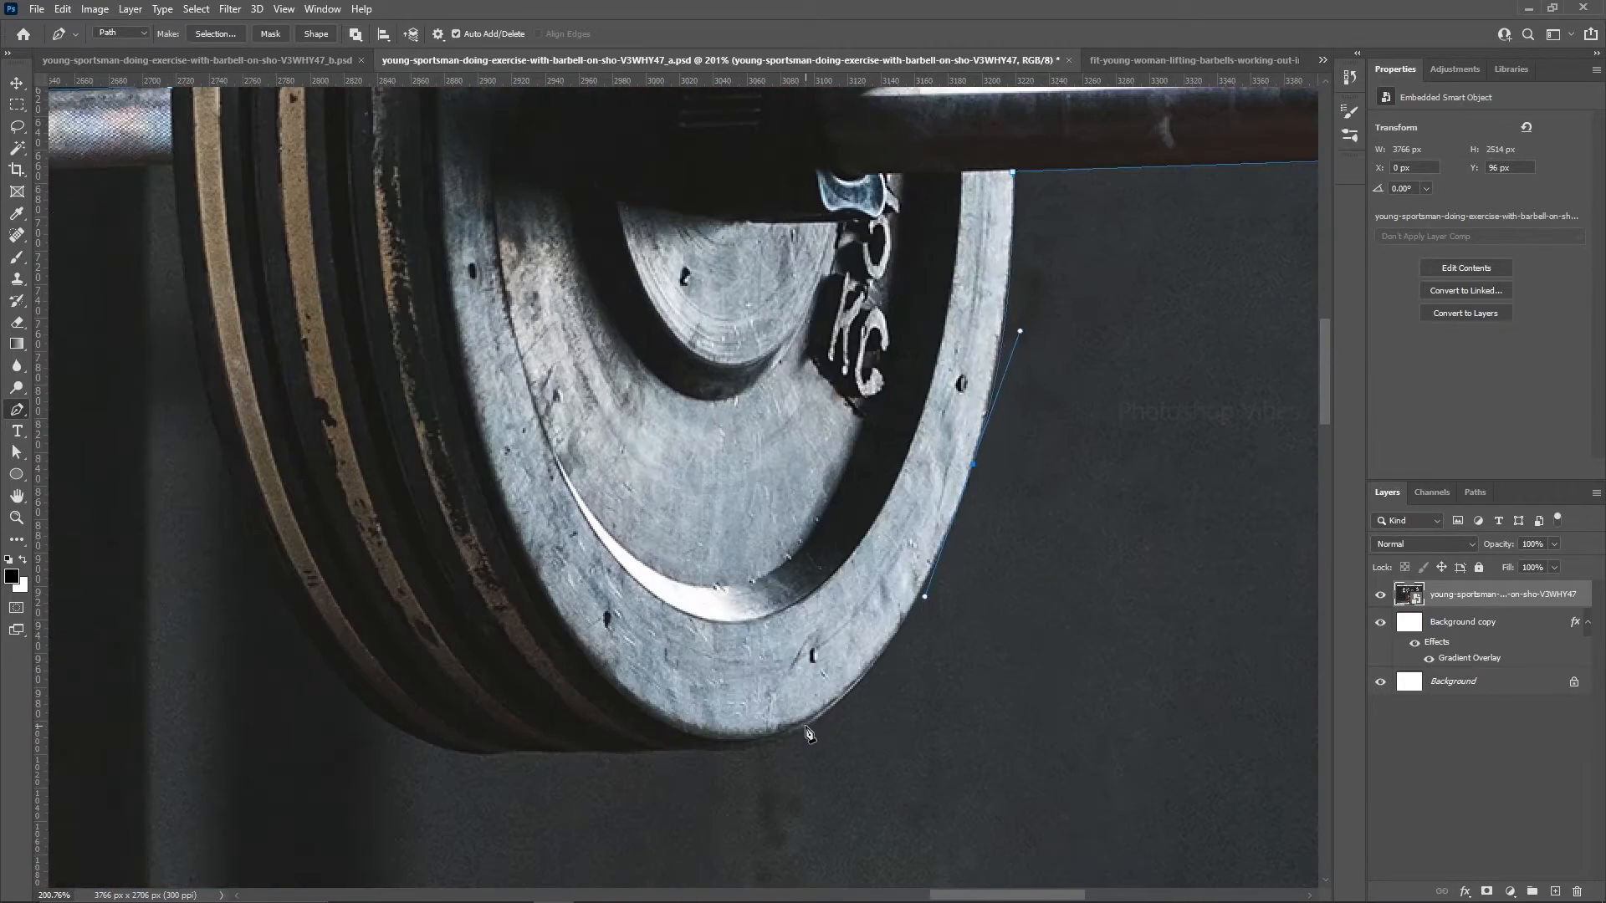
left_click_drag(343, 684, 298, 617)
left_click_drag(276, 468, 603, 733)
left_click_drag(532, 635, 506, 489)
left_click(499, 430)
left_click_drag(401, 468, 837, 693)
left_click(598, 669)
left_click(487, 749)
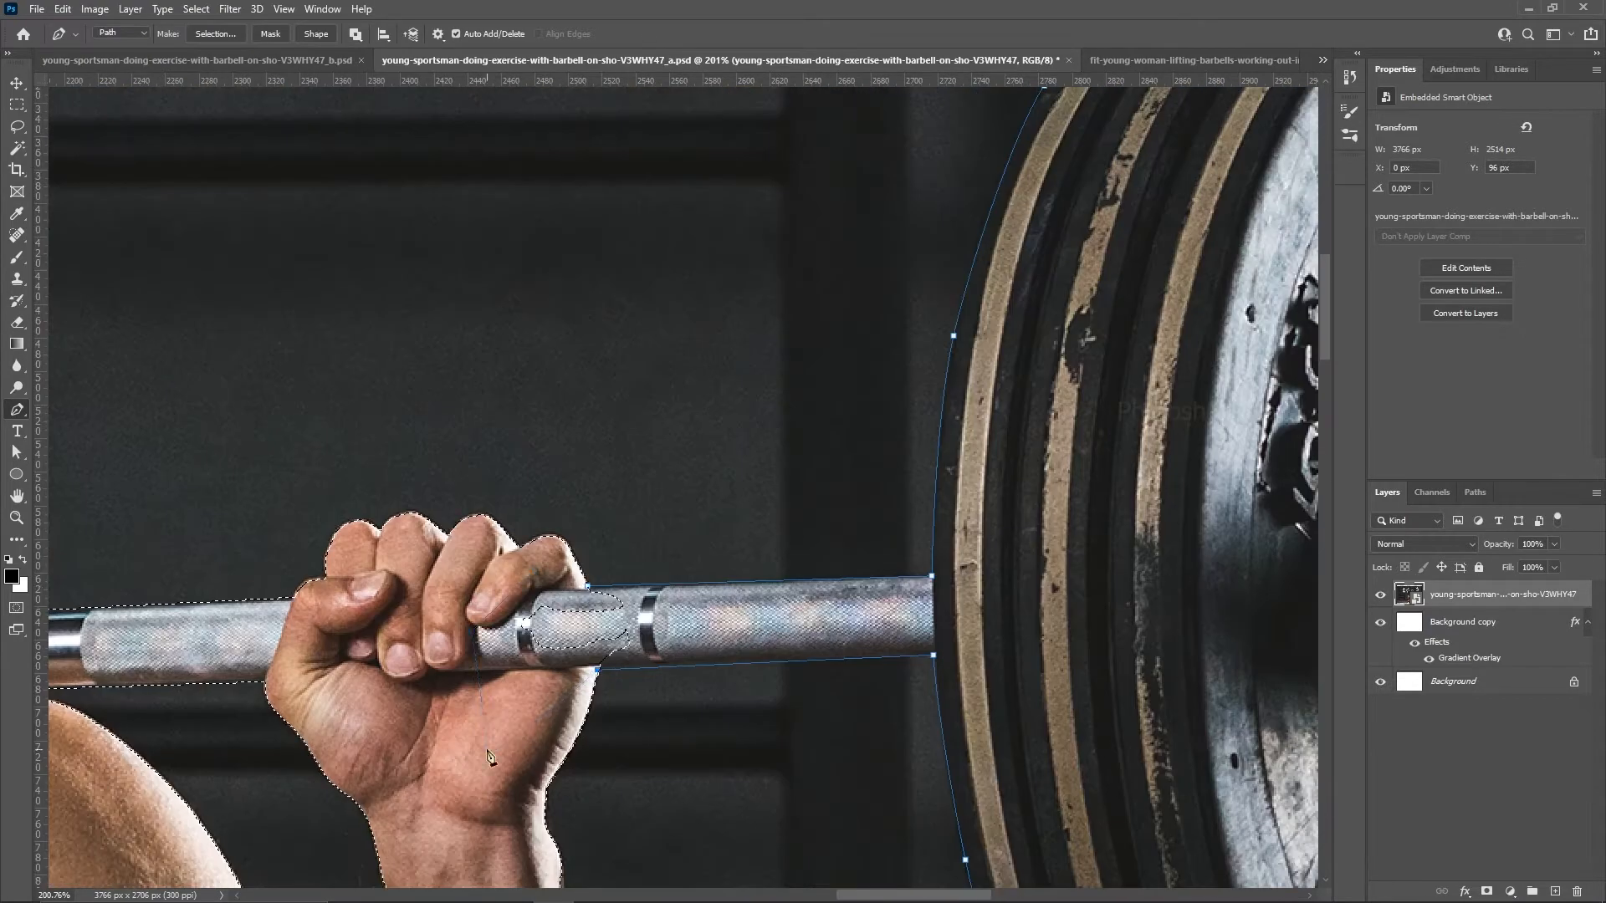
left_click(472, 630)
Step: Convert the path around the right weight plates and bar to a selection using Add to Selection
left_click(202, 33)
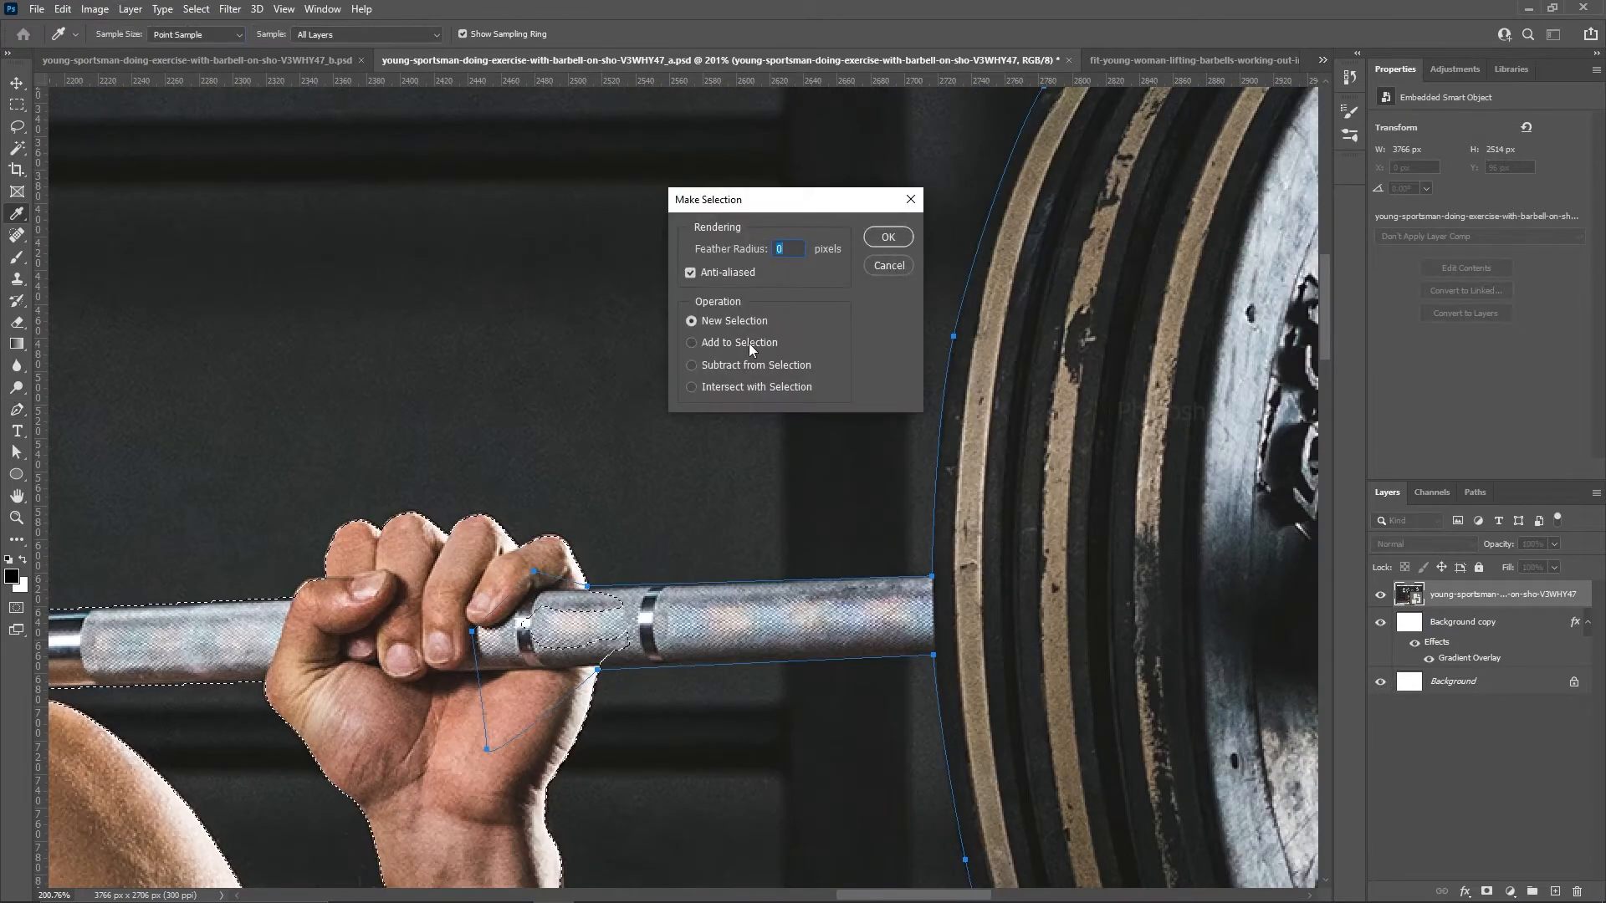
left_click(750, 343)
left_click(895, 236)
scroll(701, 388, "down", 5)
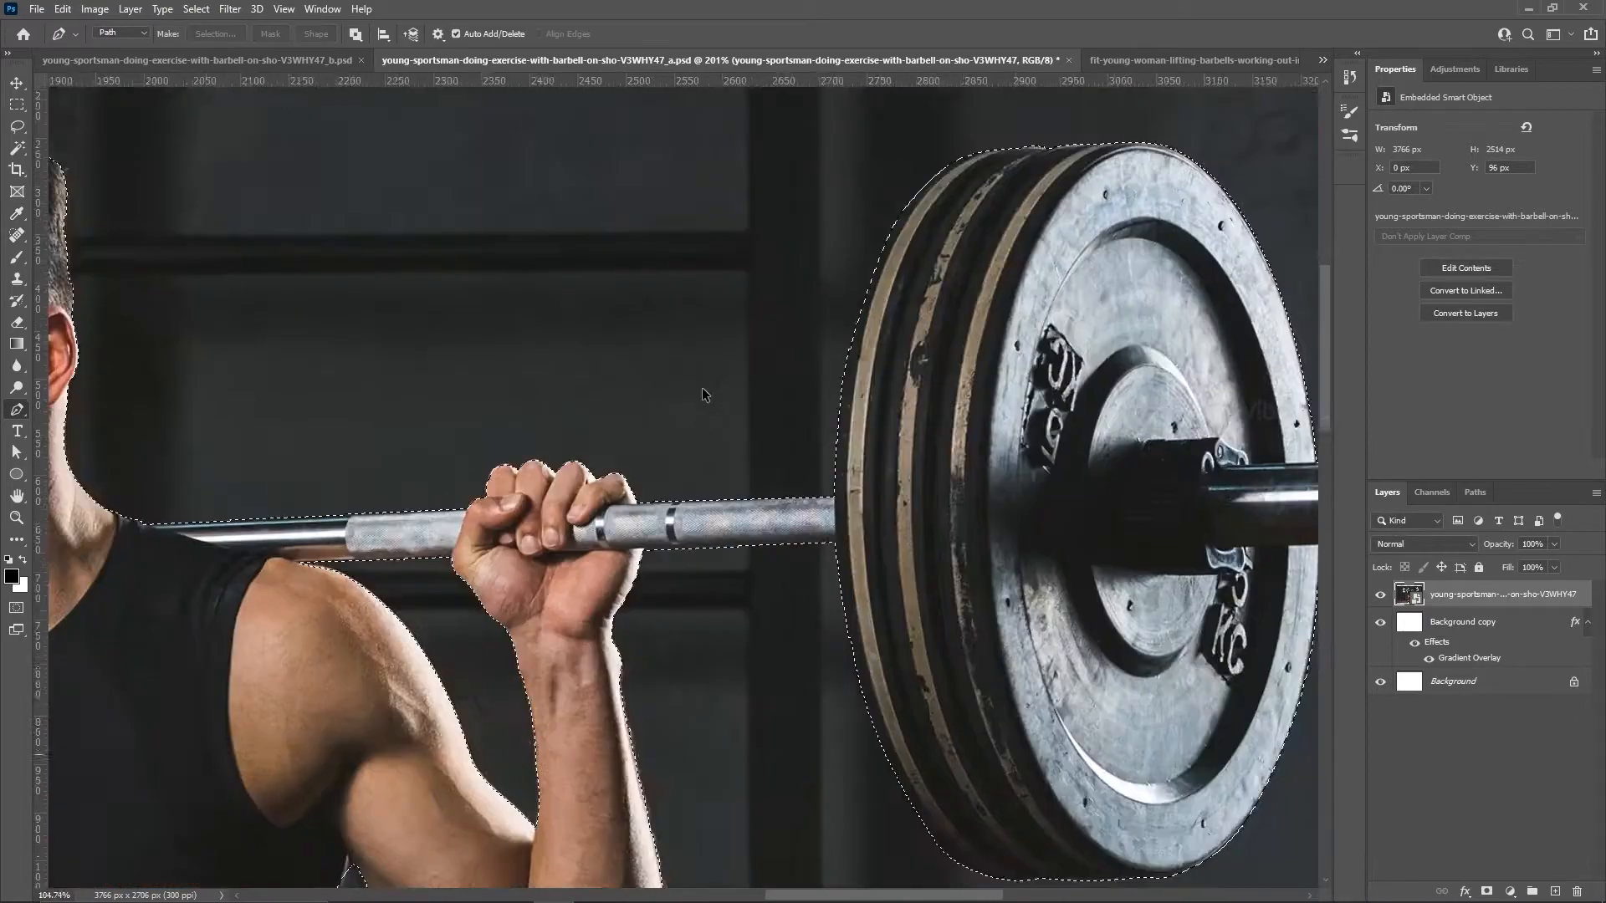
left_click_drag(571, 599, 828, 154)
scroll(655, 268, "down", 3)
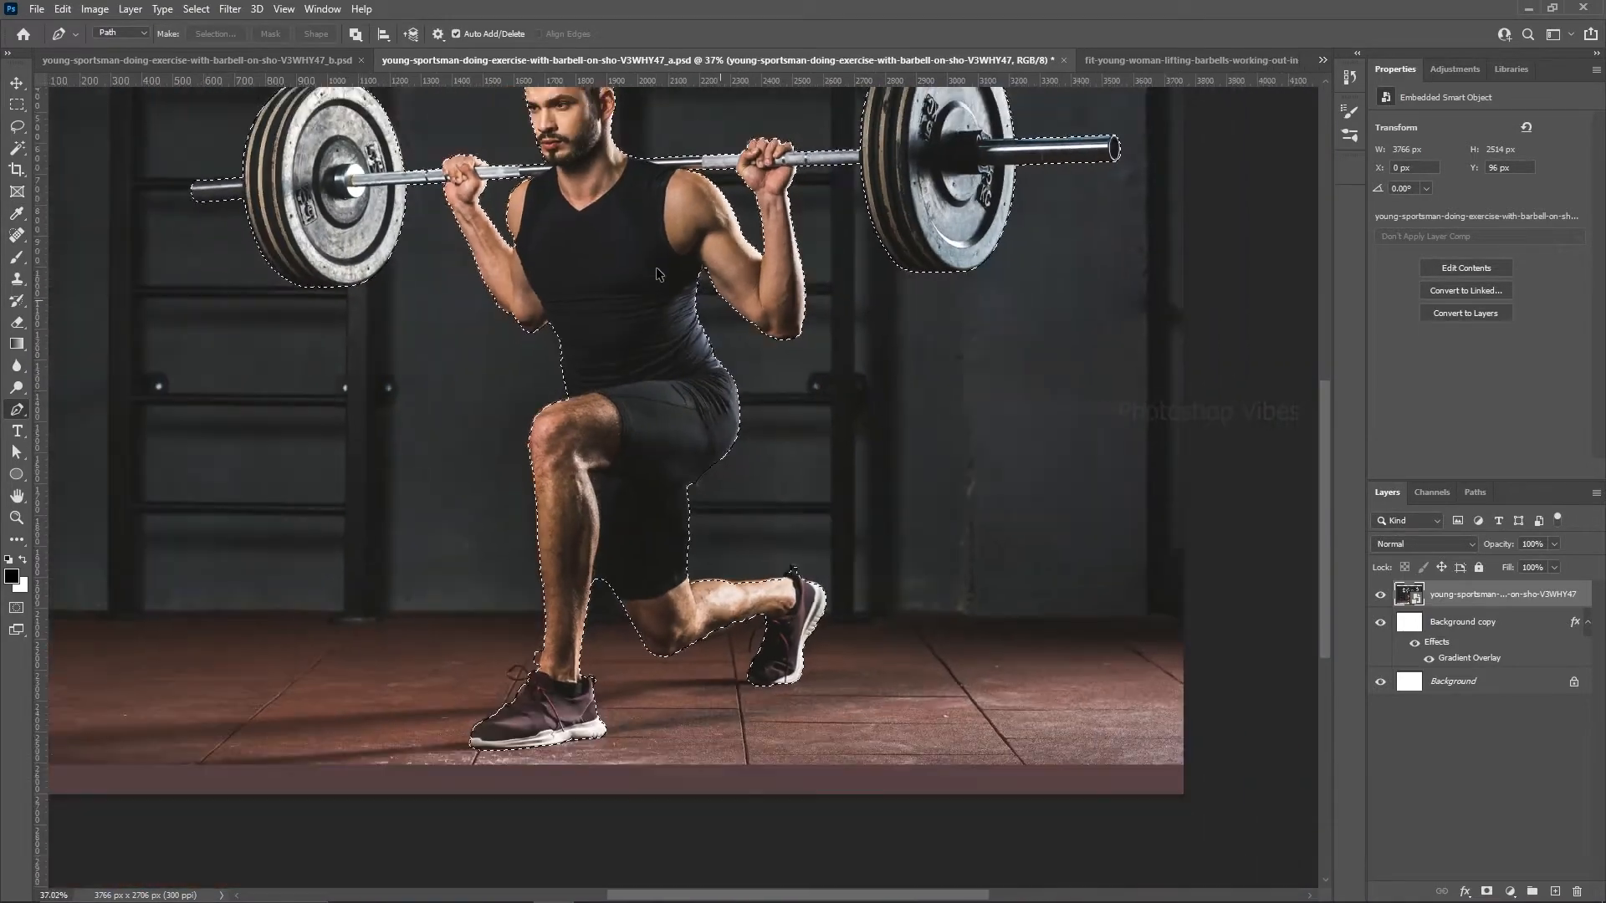
left_click_drag(656, 268, 620, 385)
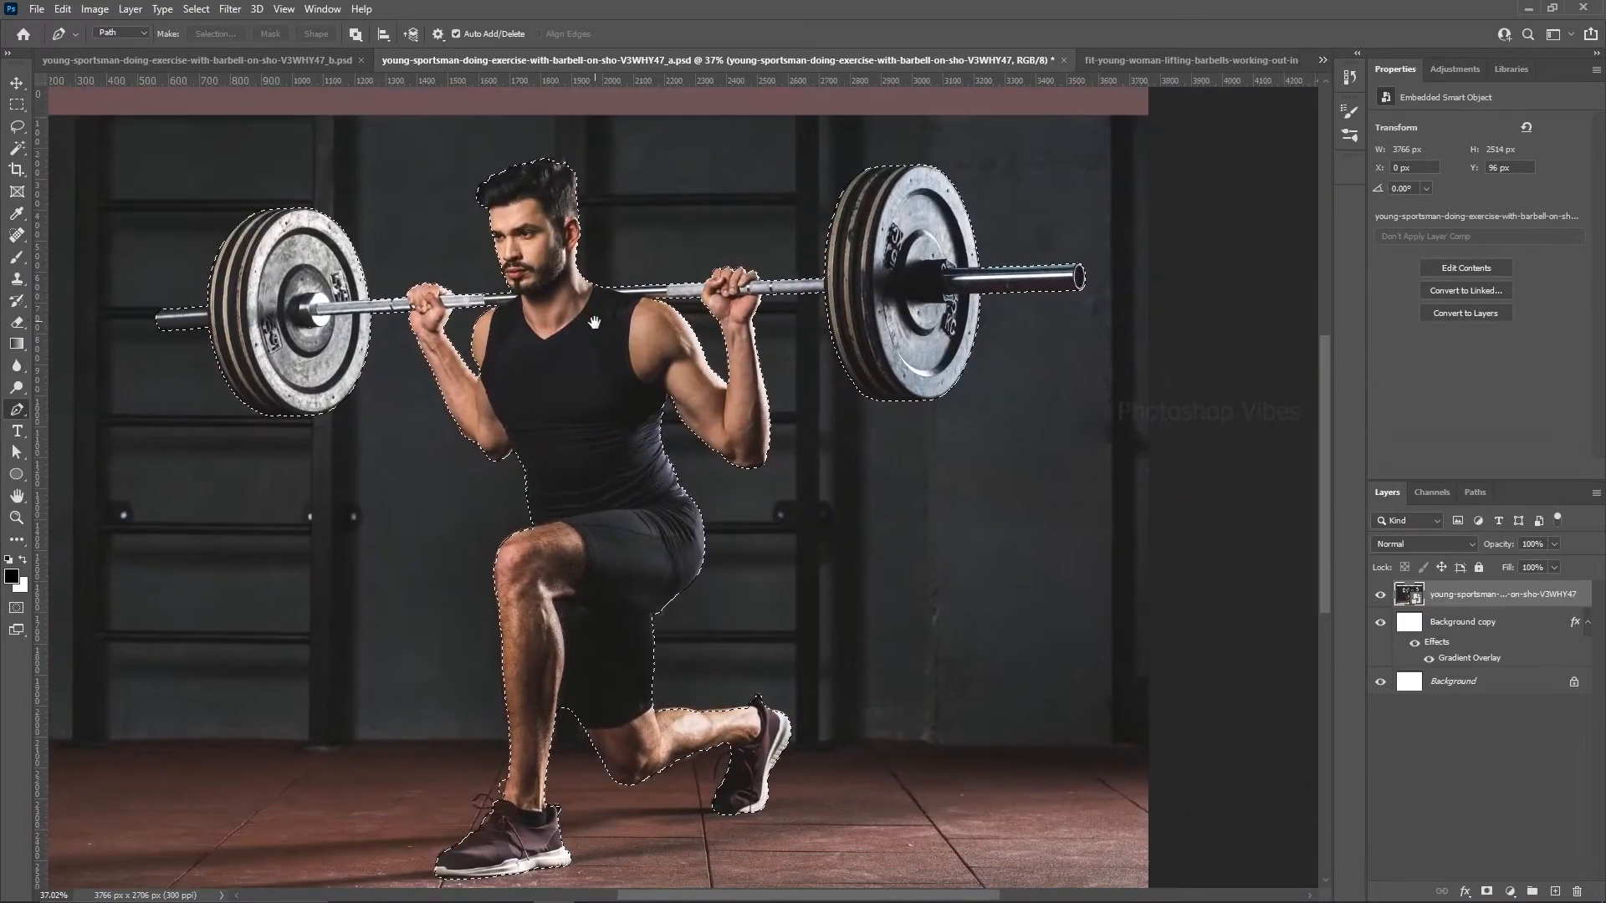
Step: Add a layer mask to the sportsman photo from the current selection, cutting him and the barbell out of the gym
scroll(639, 484, "down", 1)
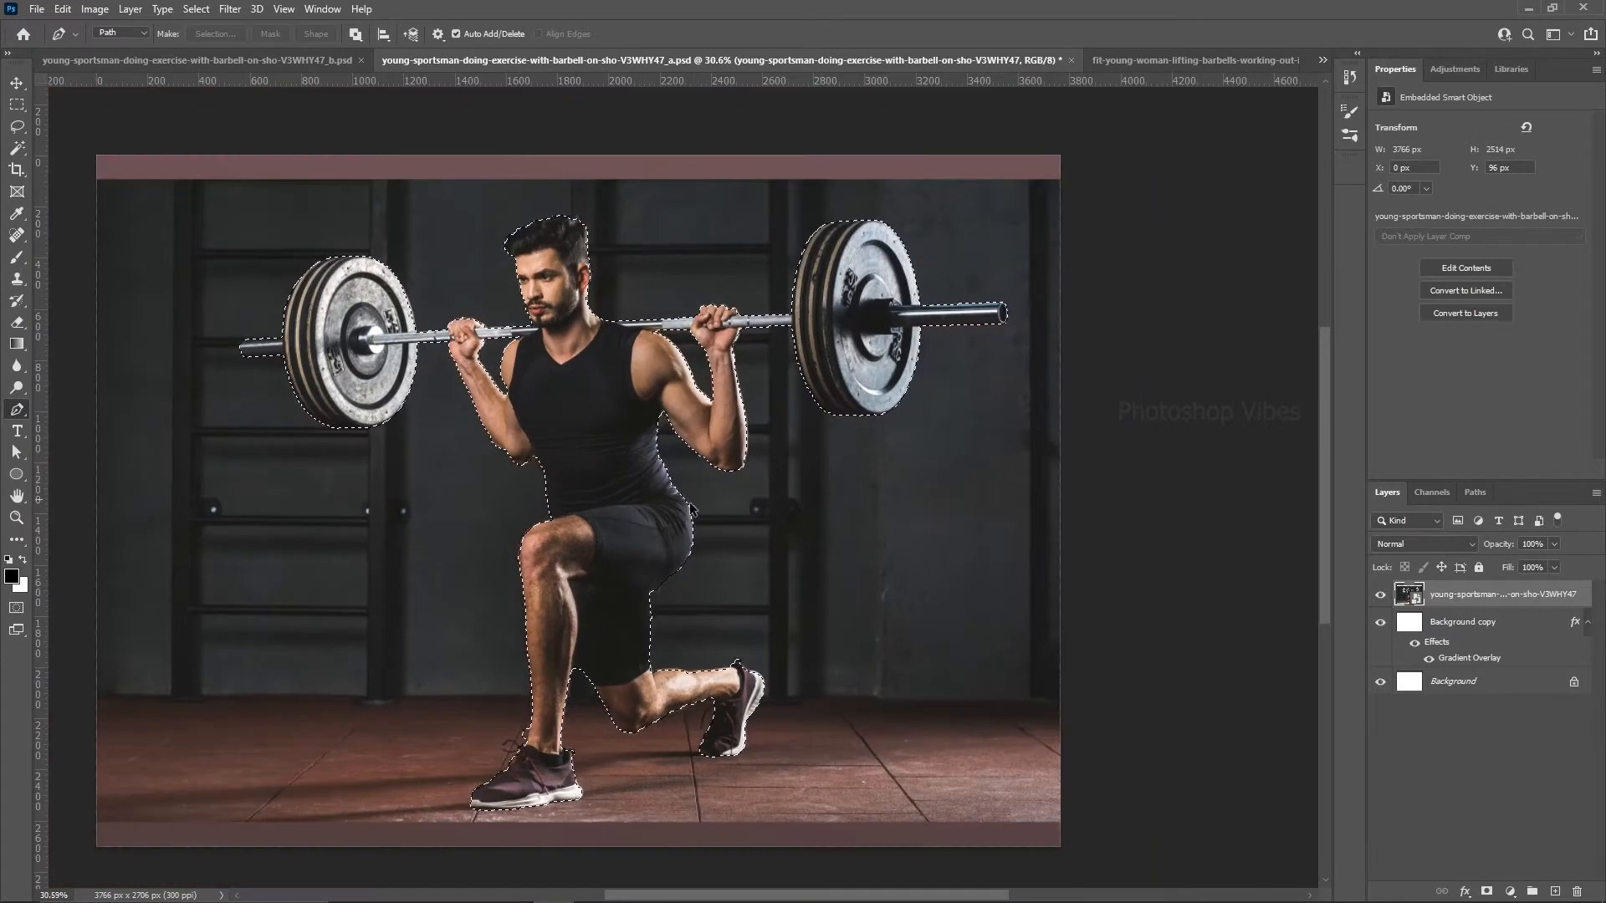
left_click(1487, 891)
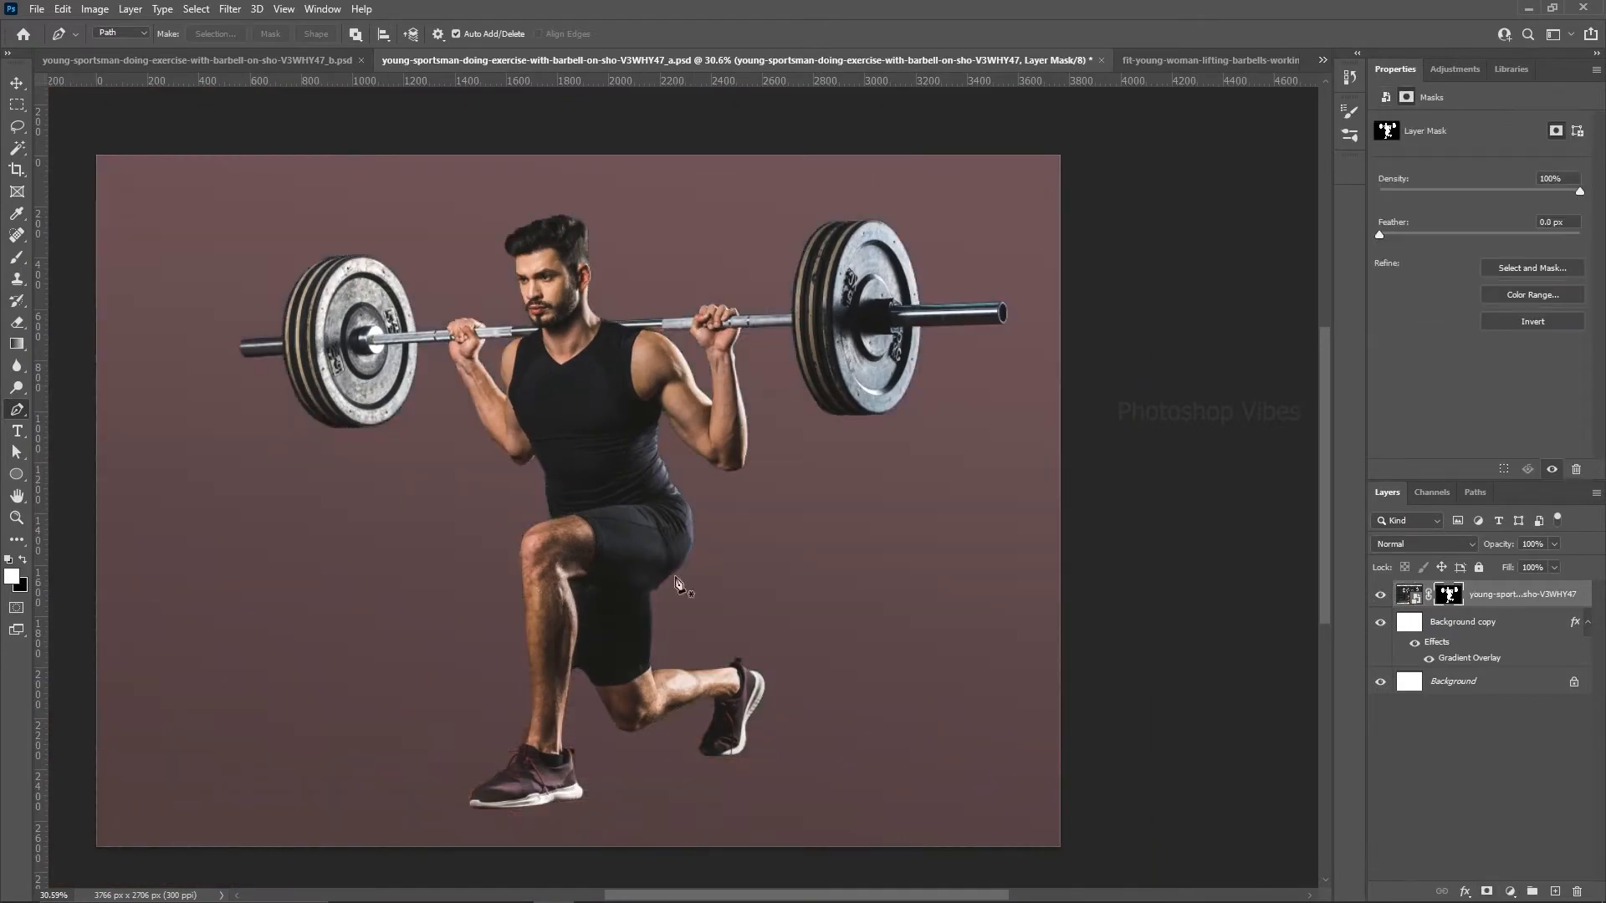
scroll(521, 530, "down", 1)
Step: Scale the masked sportsman layer down to about 3187 px wide and move it slightly down and left on the canvas
key("v")
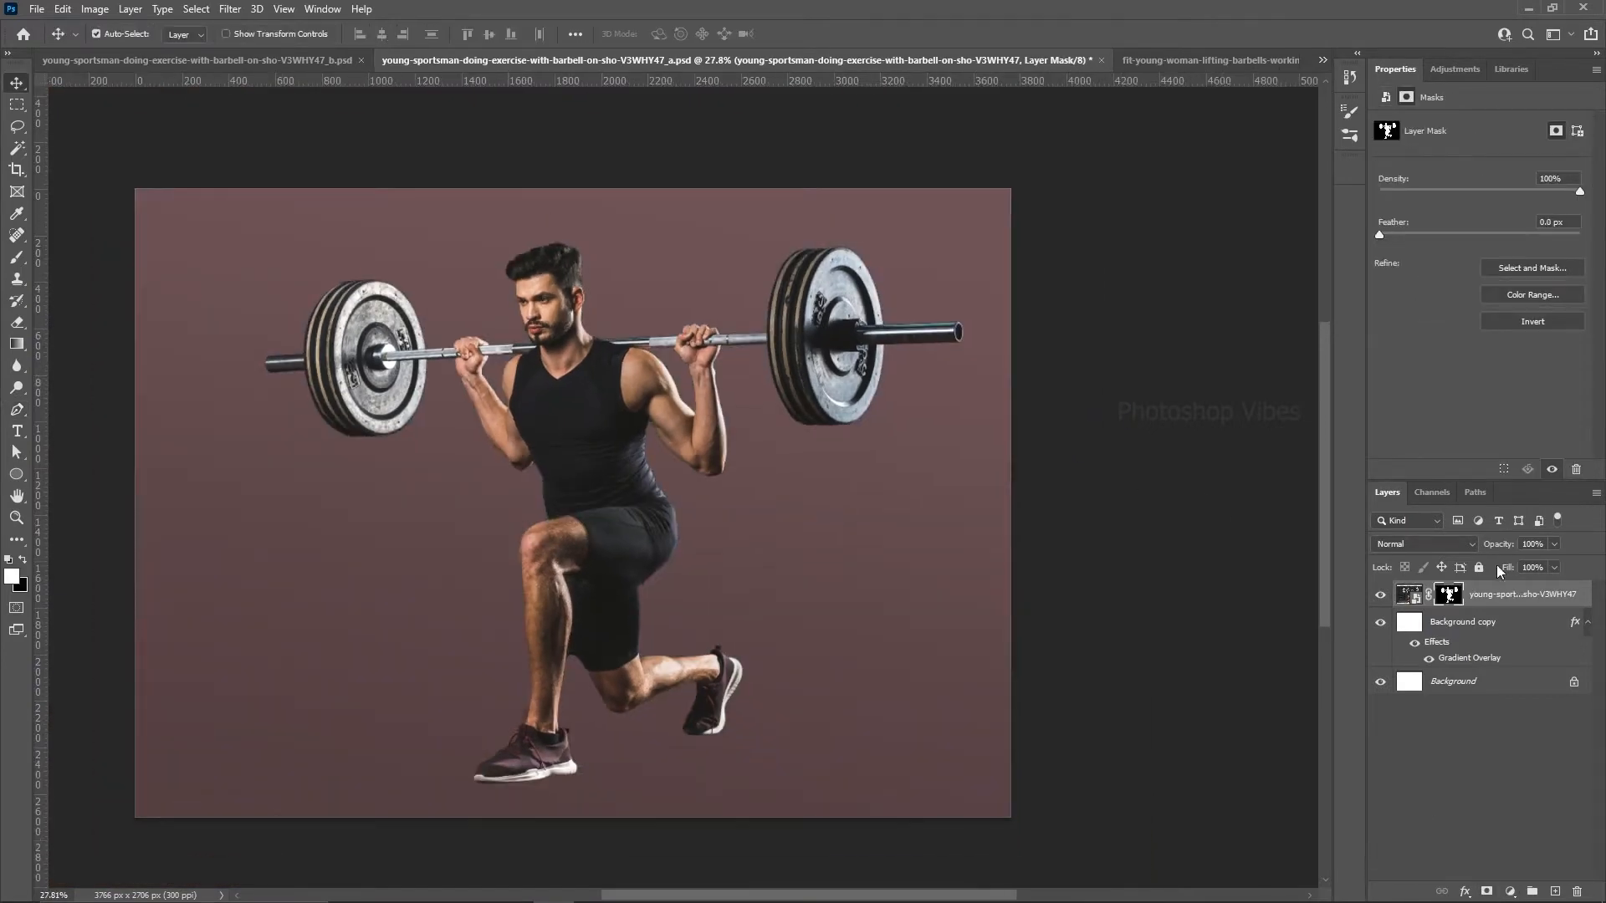
left_click(1409, 594)
key("ctrl+t")
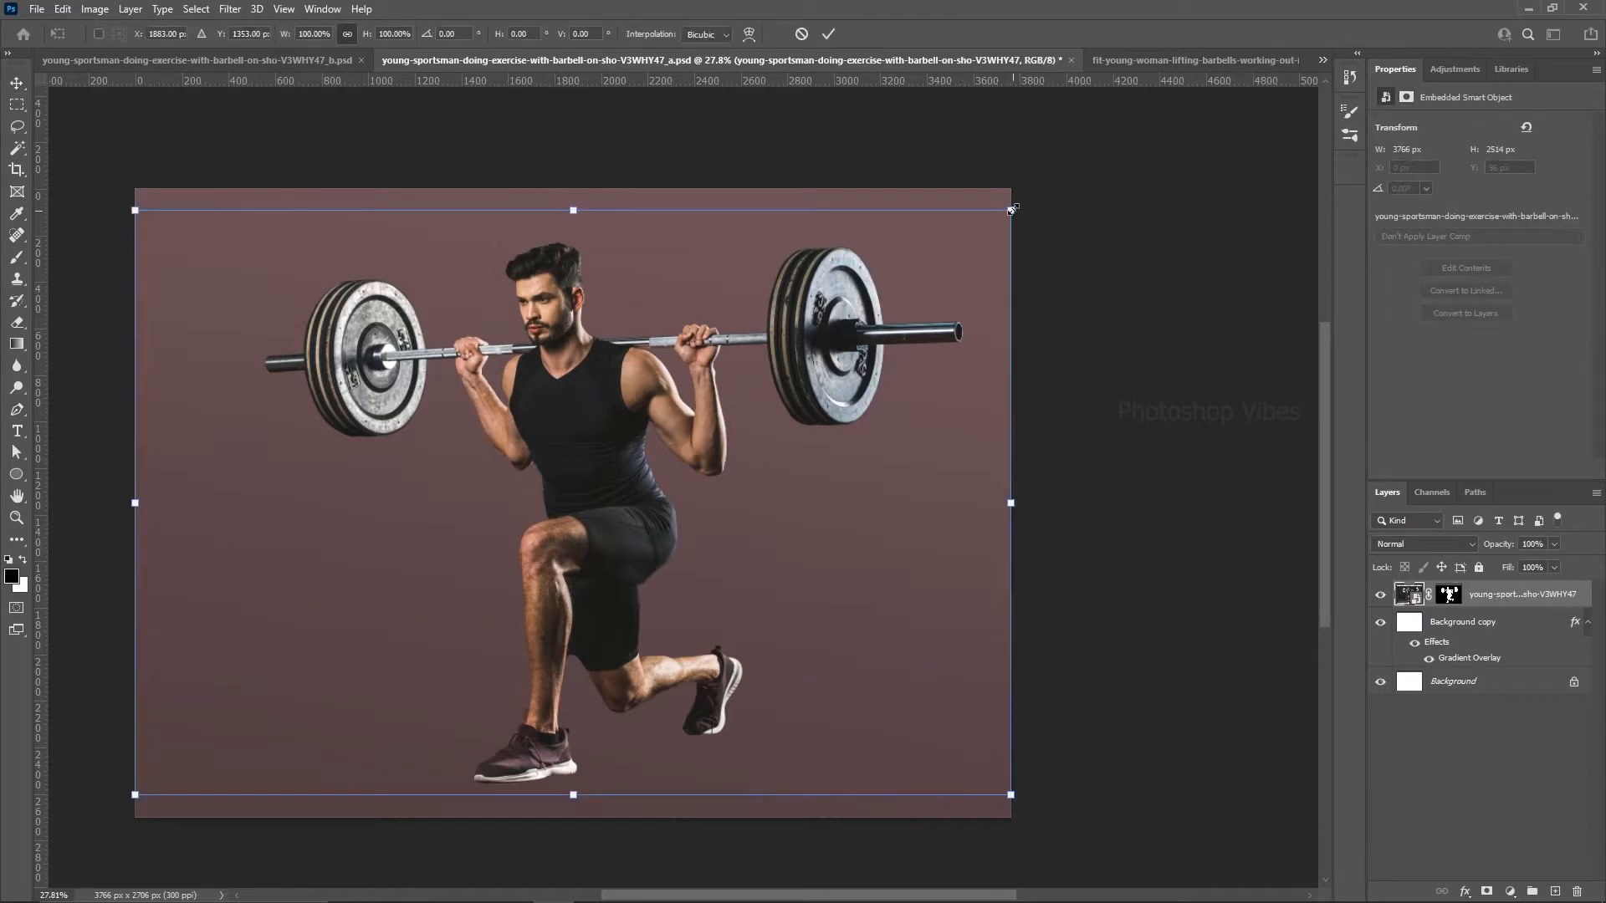
left_click_drag(1012, 210, 982, 229)
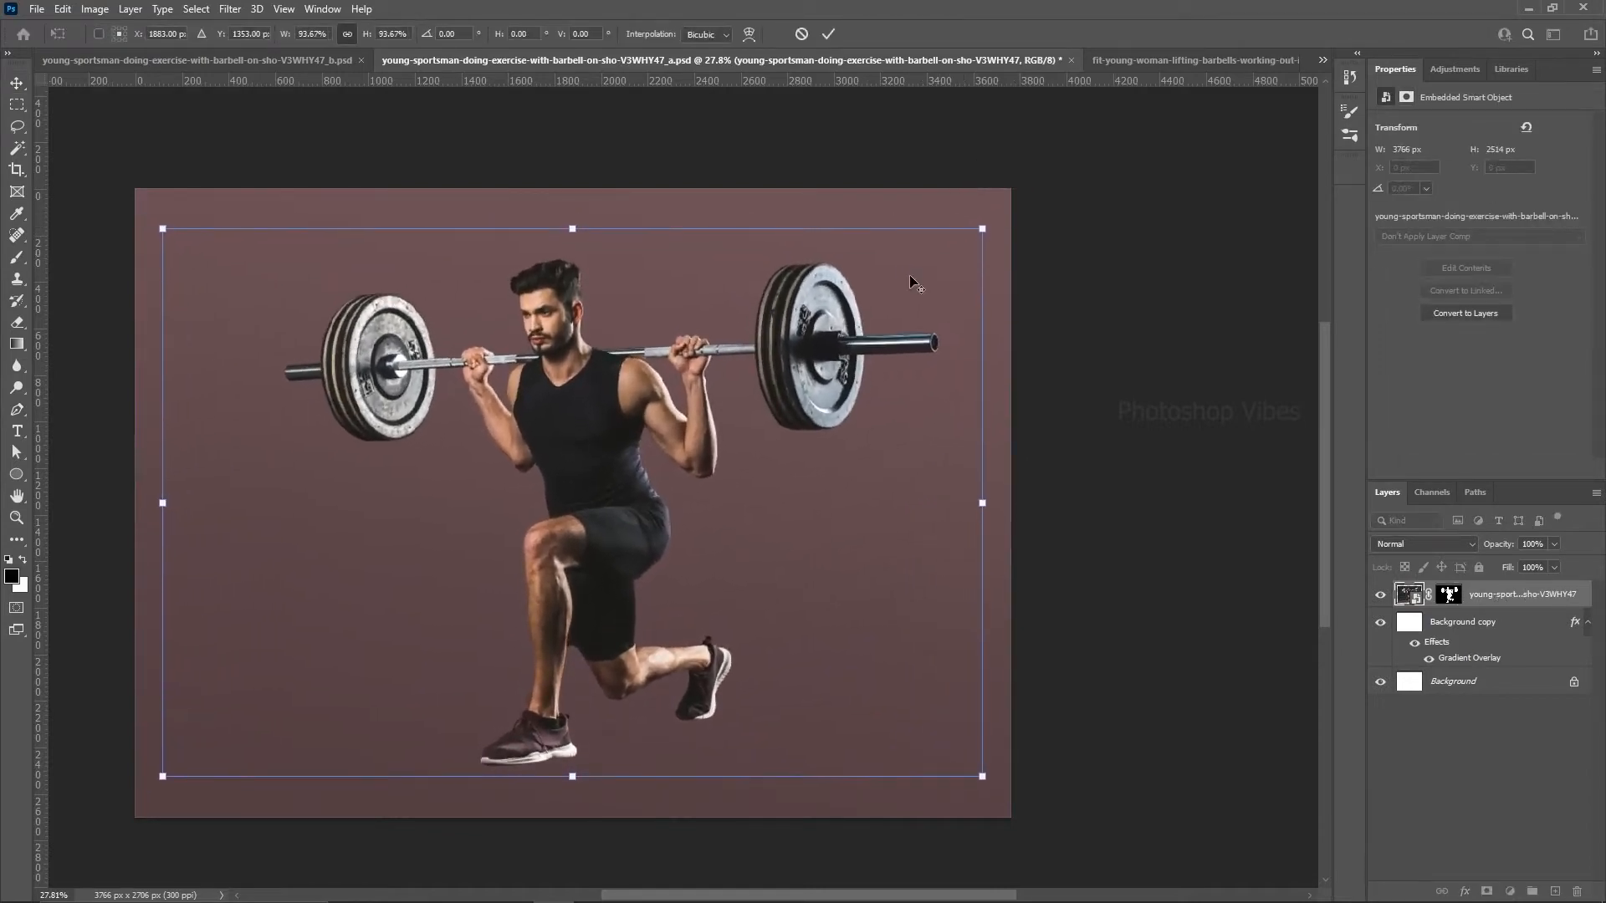
left_click_drag(595, 532, 594, 535)
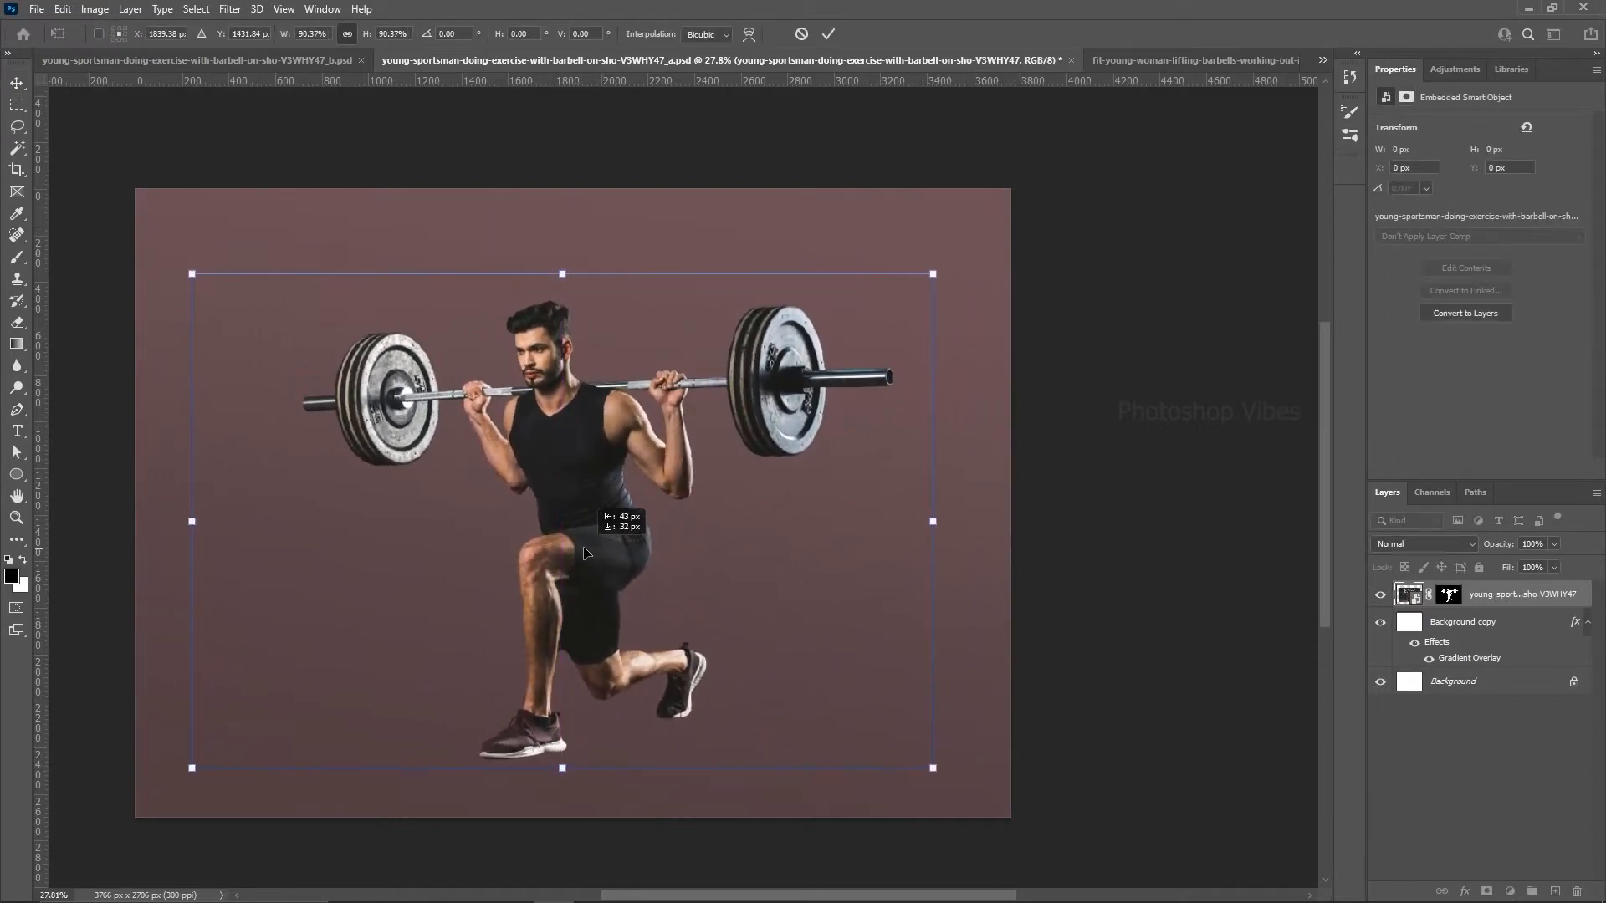
key("Return")
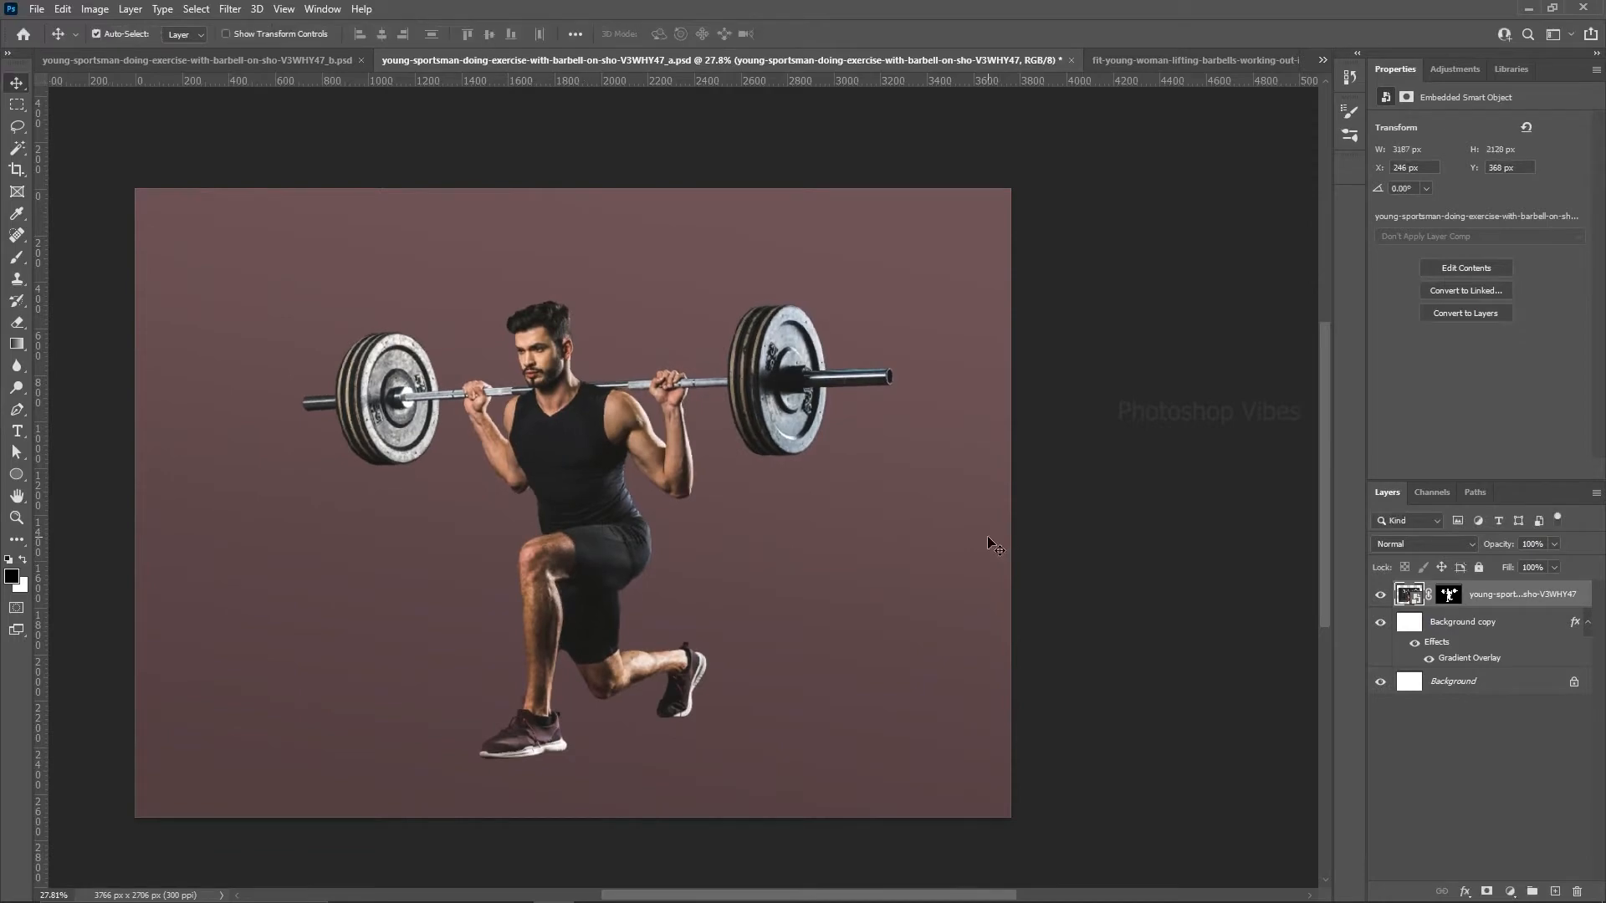
Step: Set the Type tool's font to Montserrat ExtraBold Italic
left_click(18, 431)
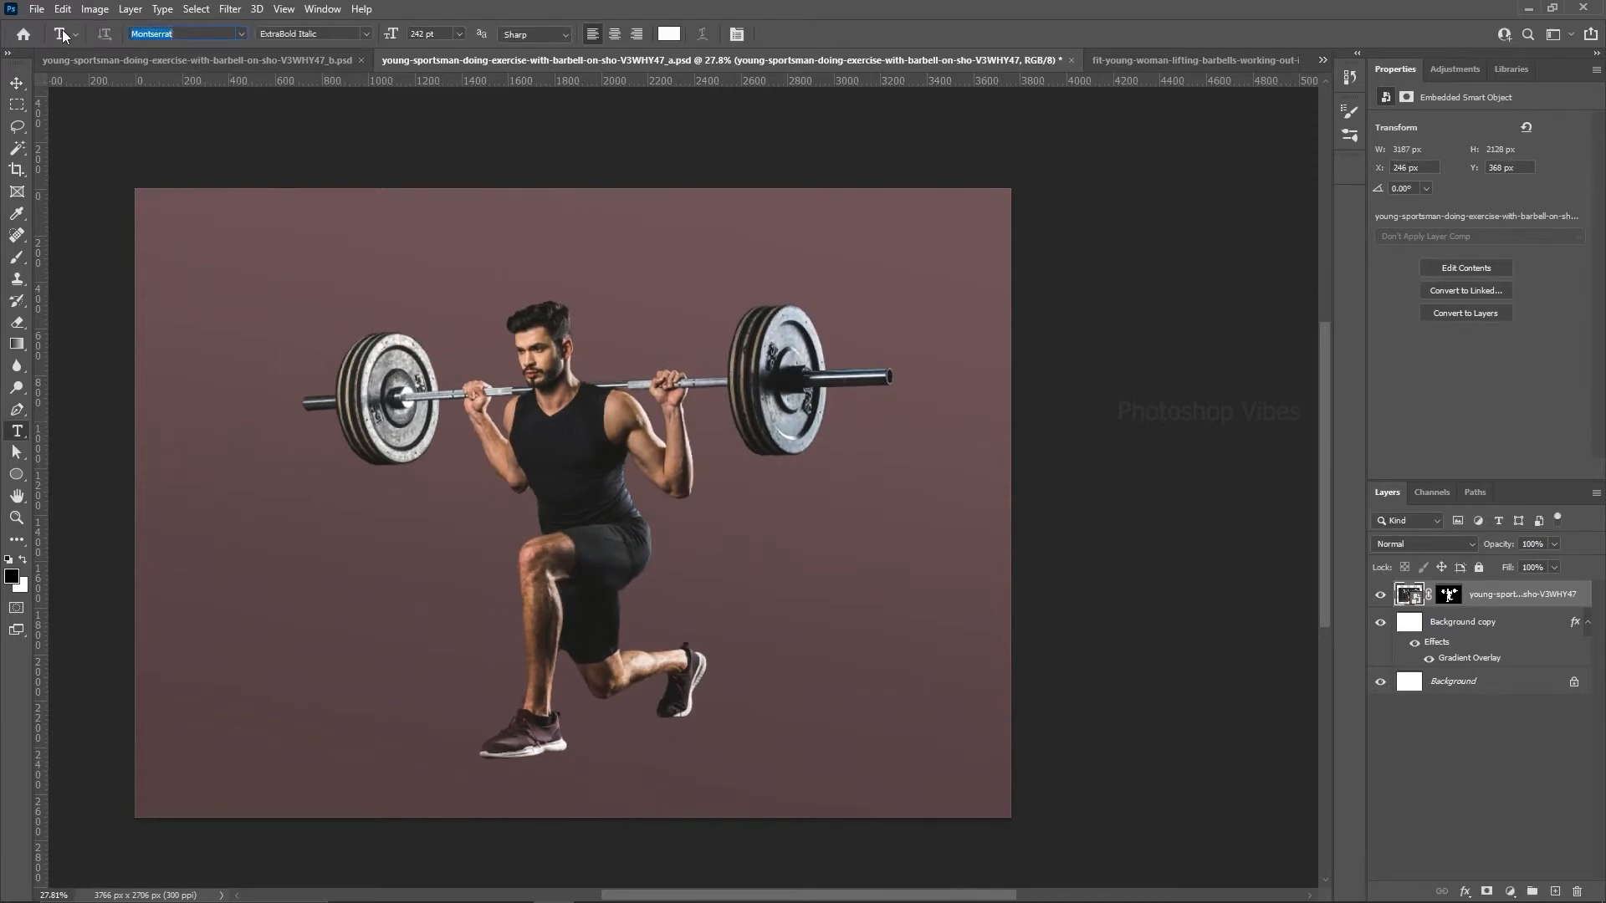
type("mon")
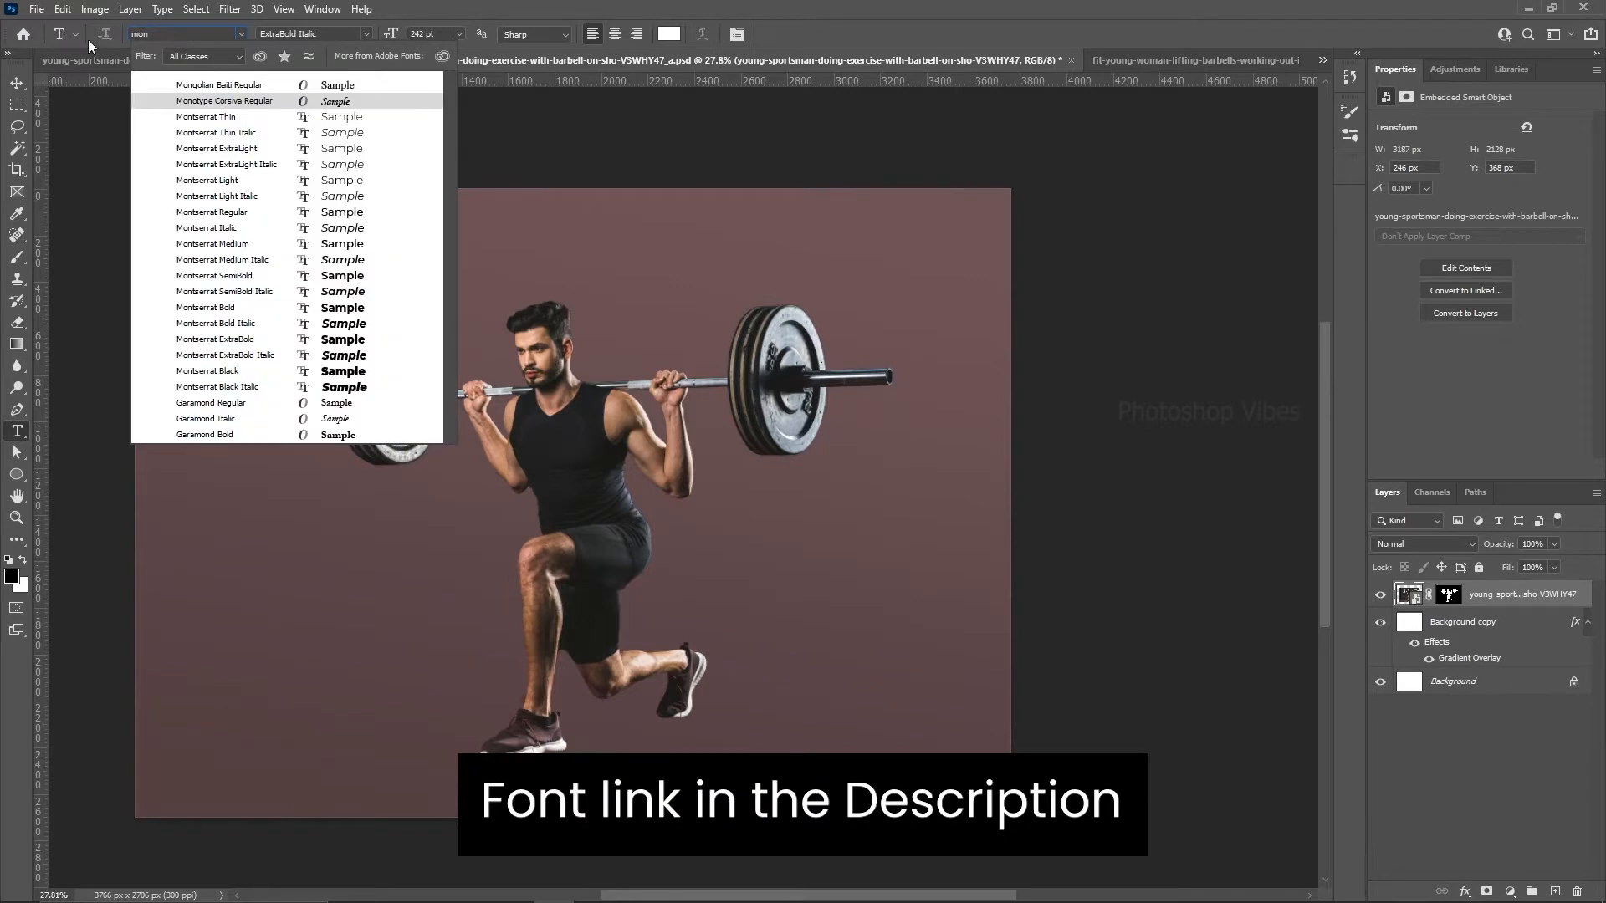
left_click(236, 360)
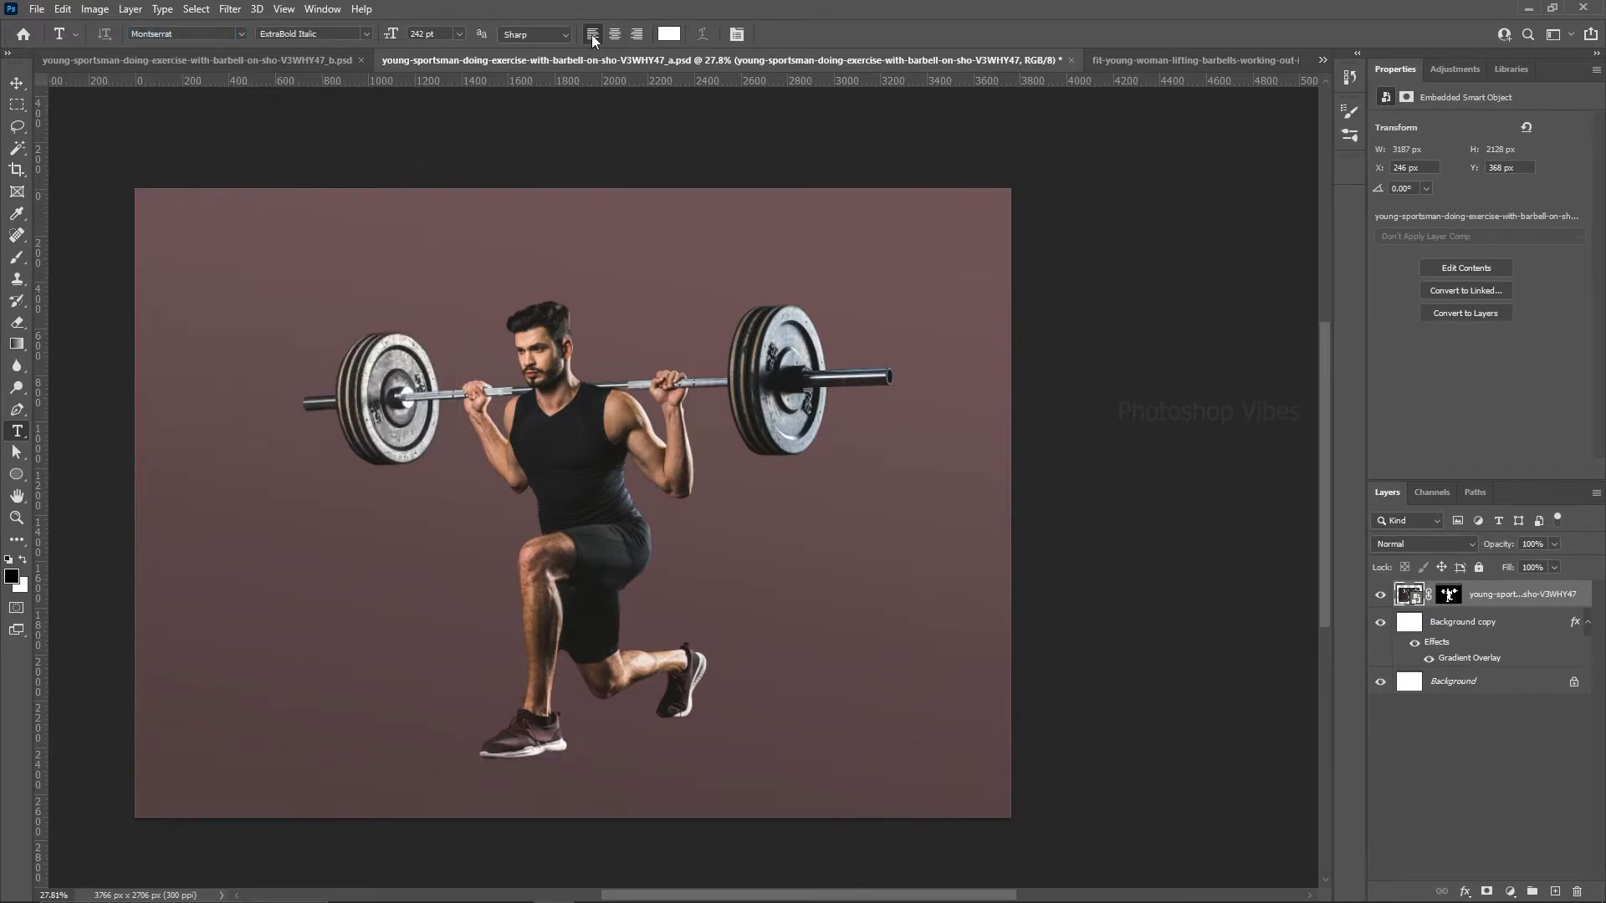
Step: Add the two-line white text "GET" / "FIT" over the sportsman and move it up and slightly right
left_click(318, 489)
type("G")
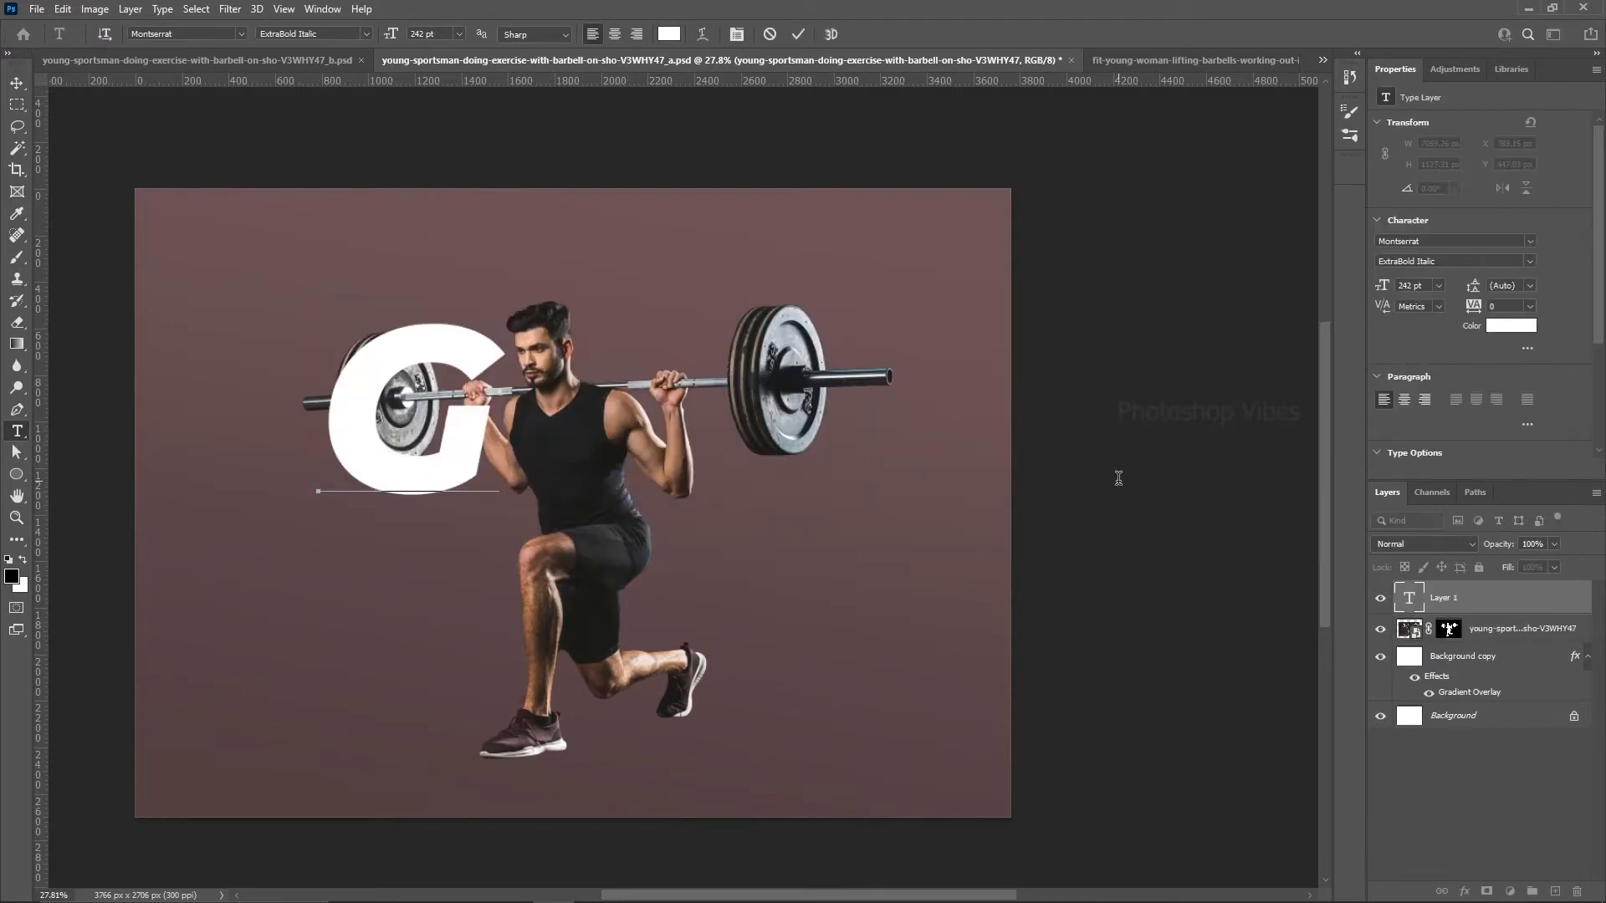
type("ET")
key("Return")
type("FIT")
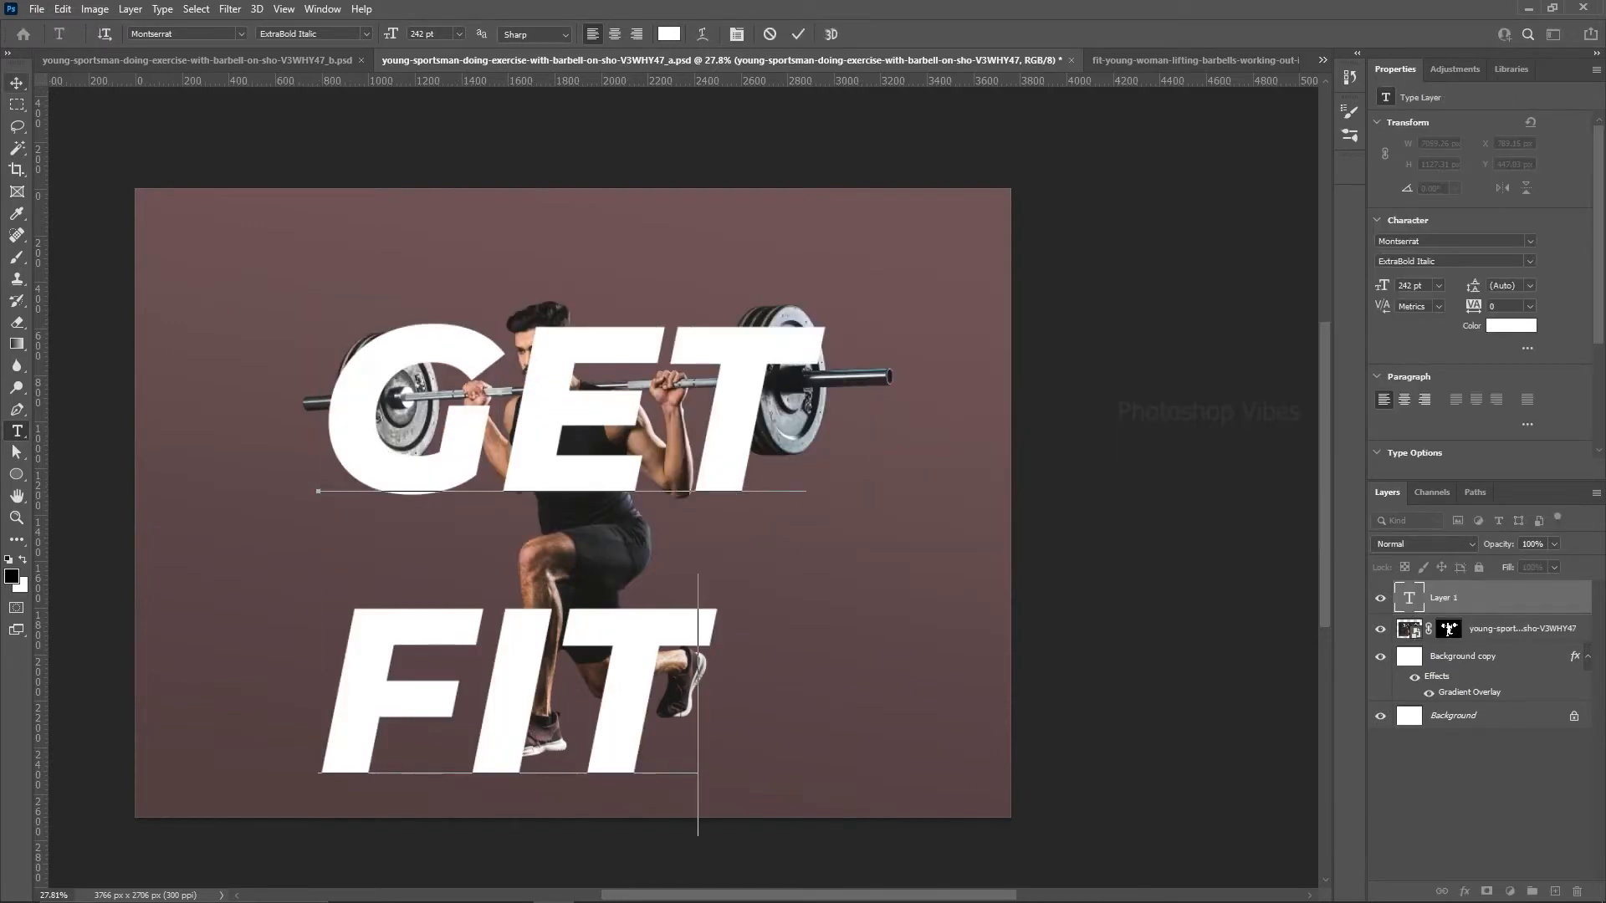
key("ctrl+Return")
key("v")
left_click_drag(558, 455, 607, 409)
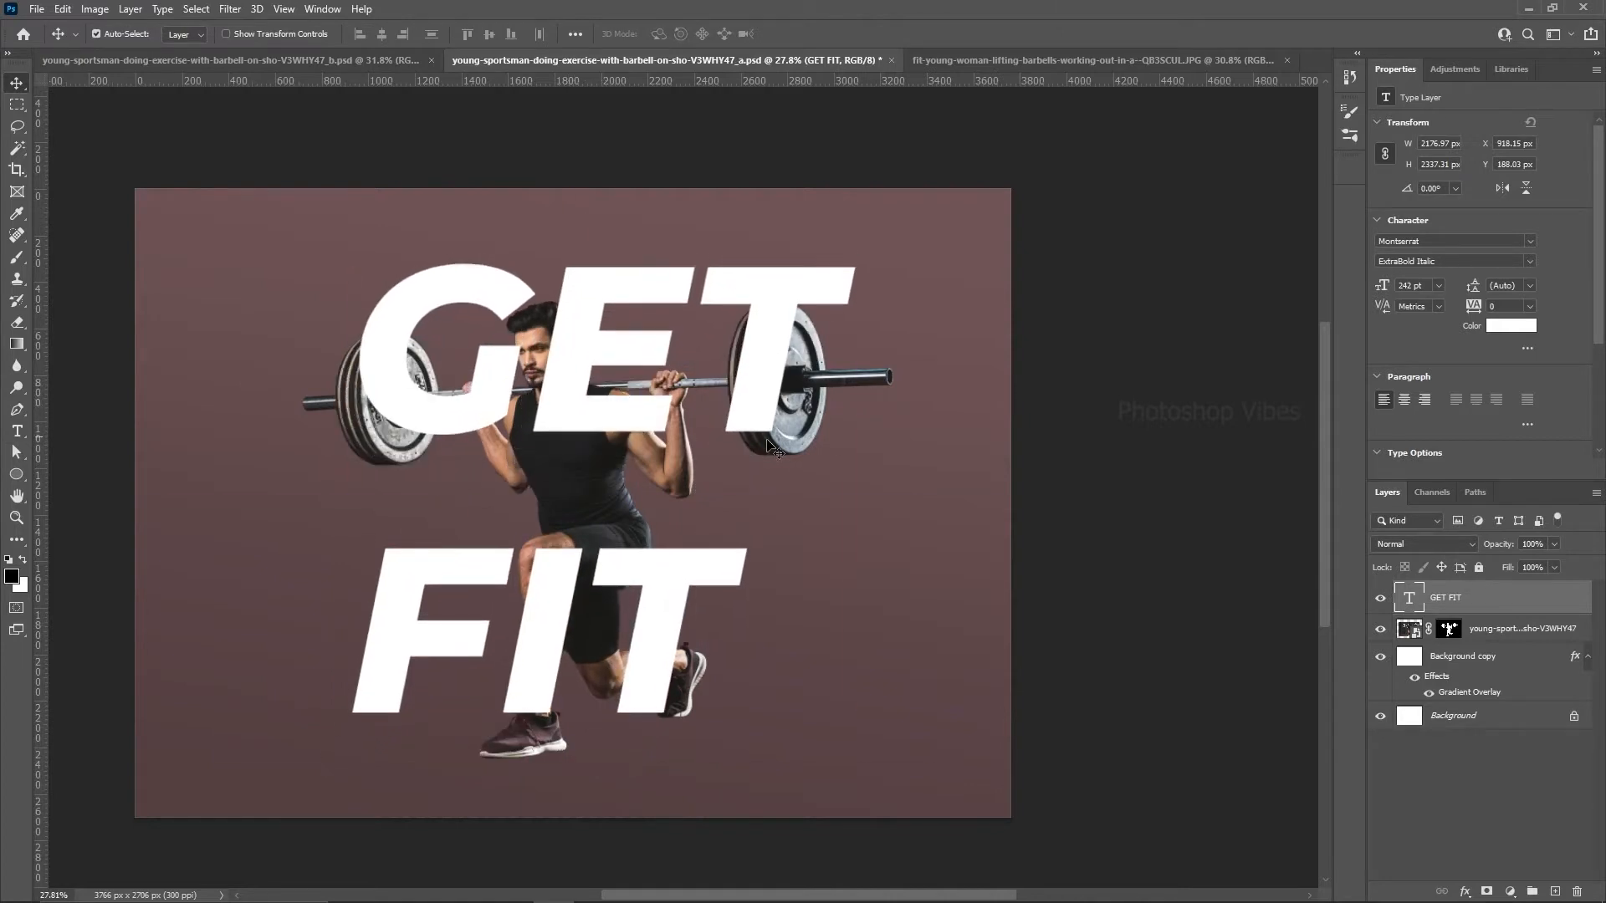
Step: Duplicate the GET FIT text layer and hide the original
left_click_drag(1459, 599, 1555, 892)
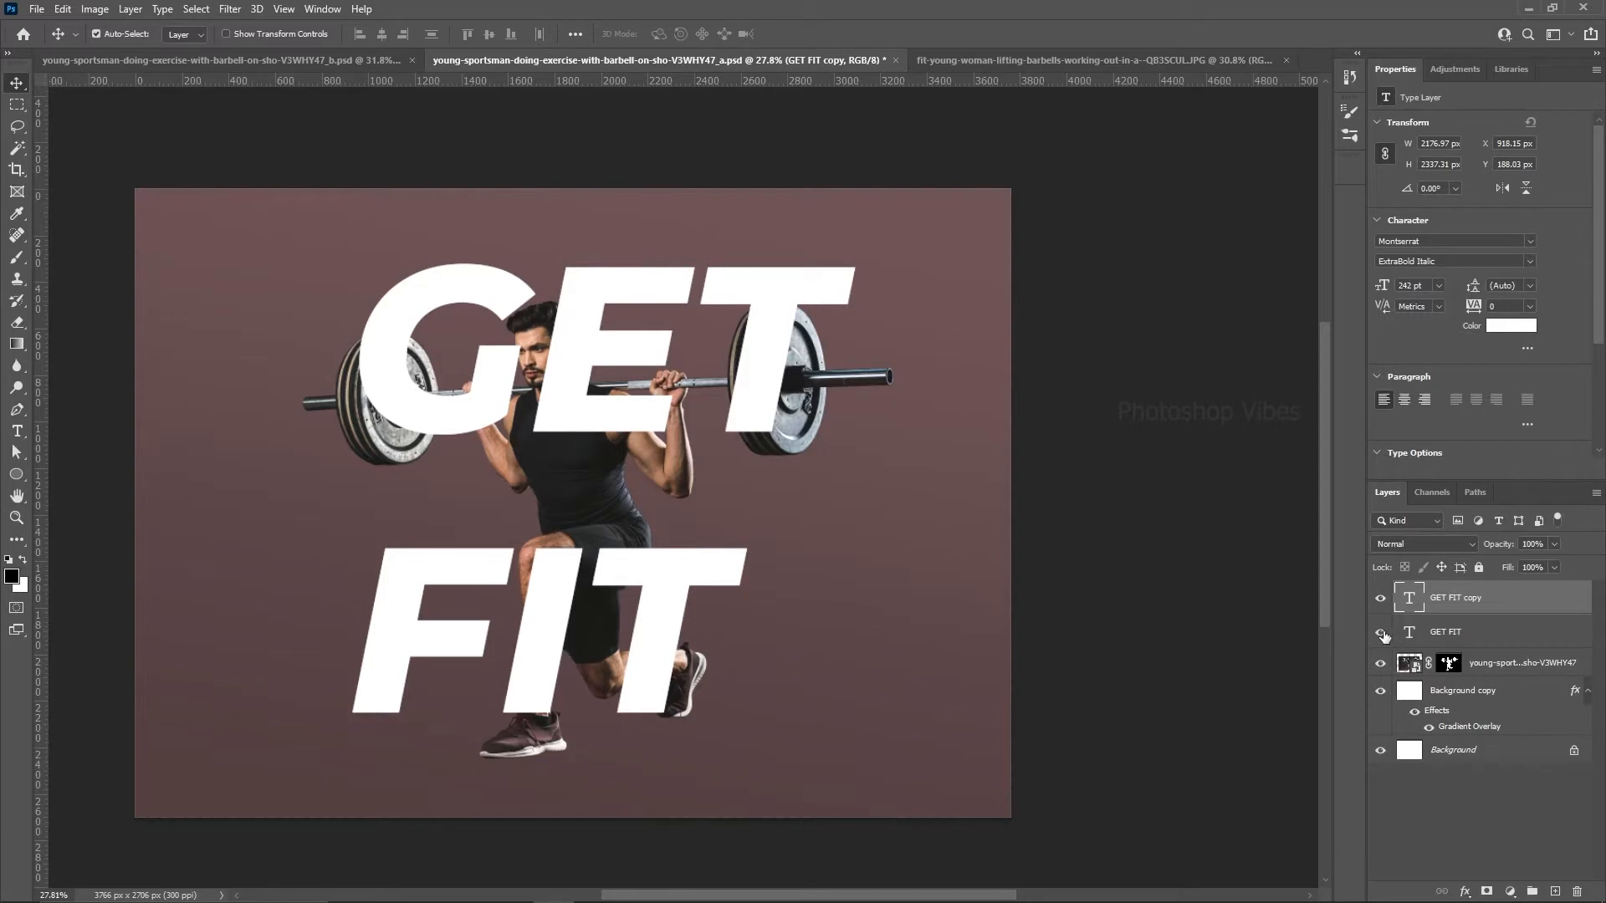
left_click(1381, 633)
Step: Set the text copy's fill to 0% and give it a 4 px inside Stroke effect in white (ffffff)
left_click_drag(1071, 589, 1074, 589)
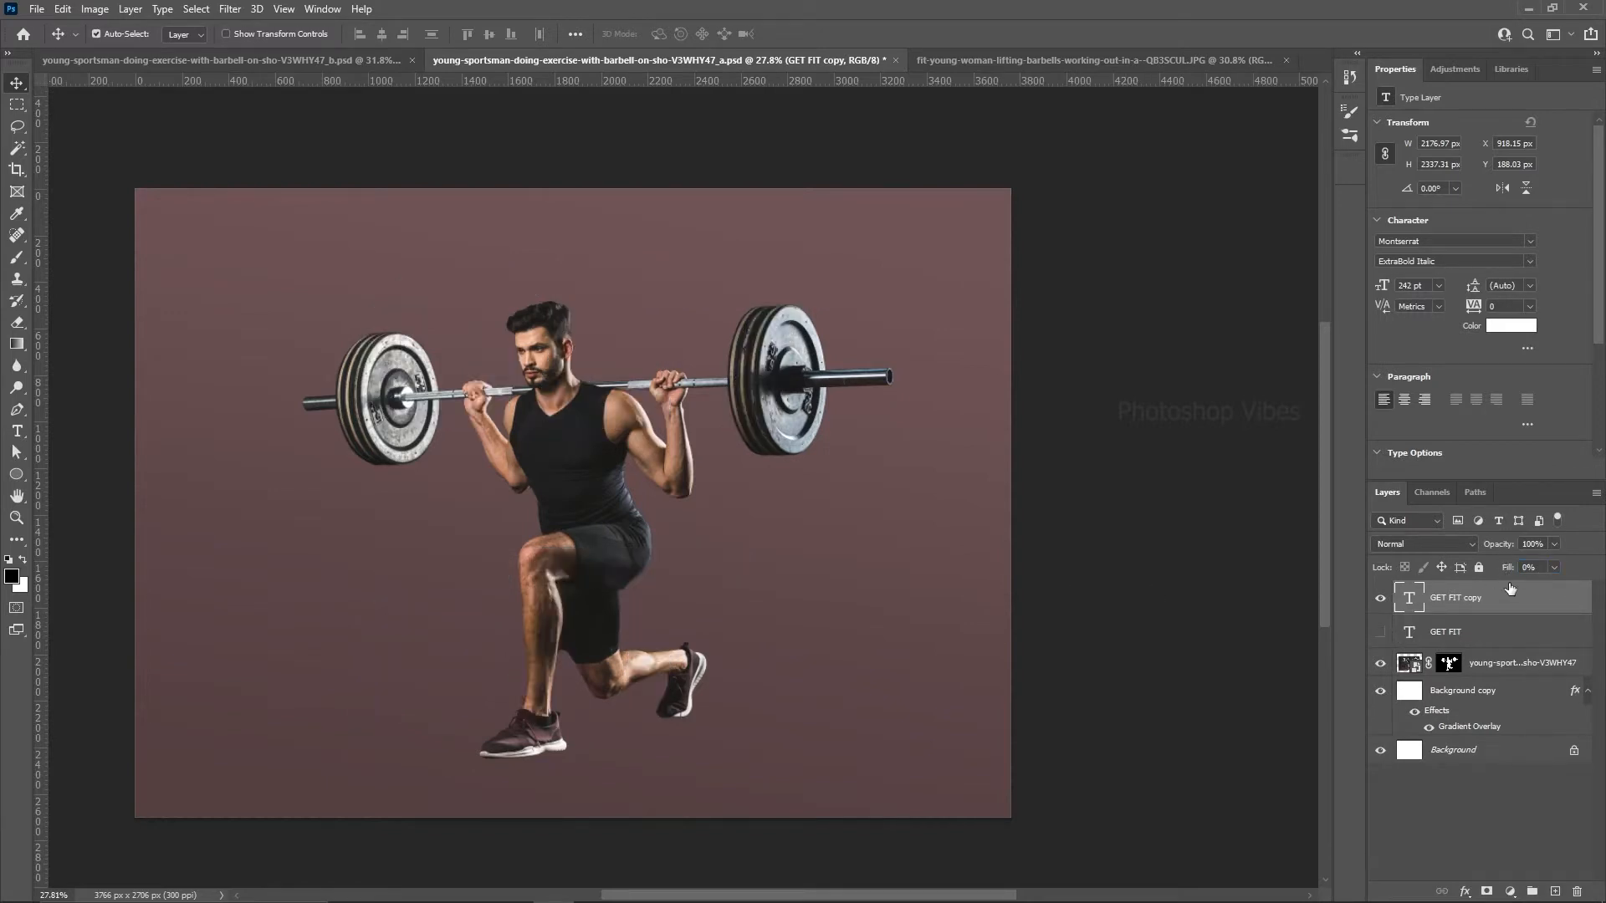
double_click(1576, 606)
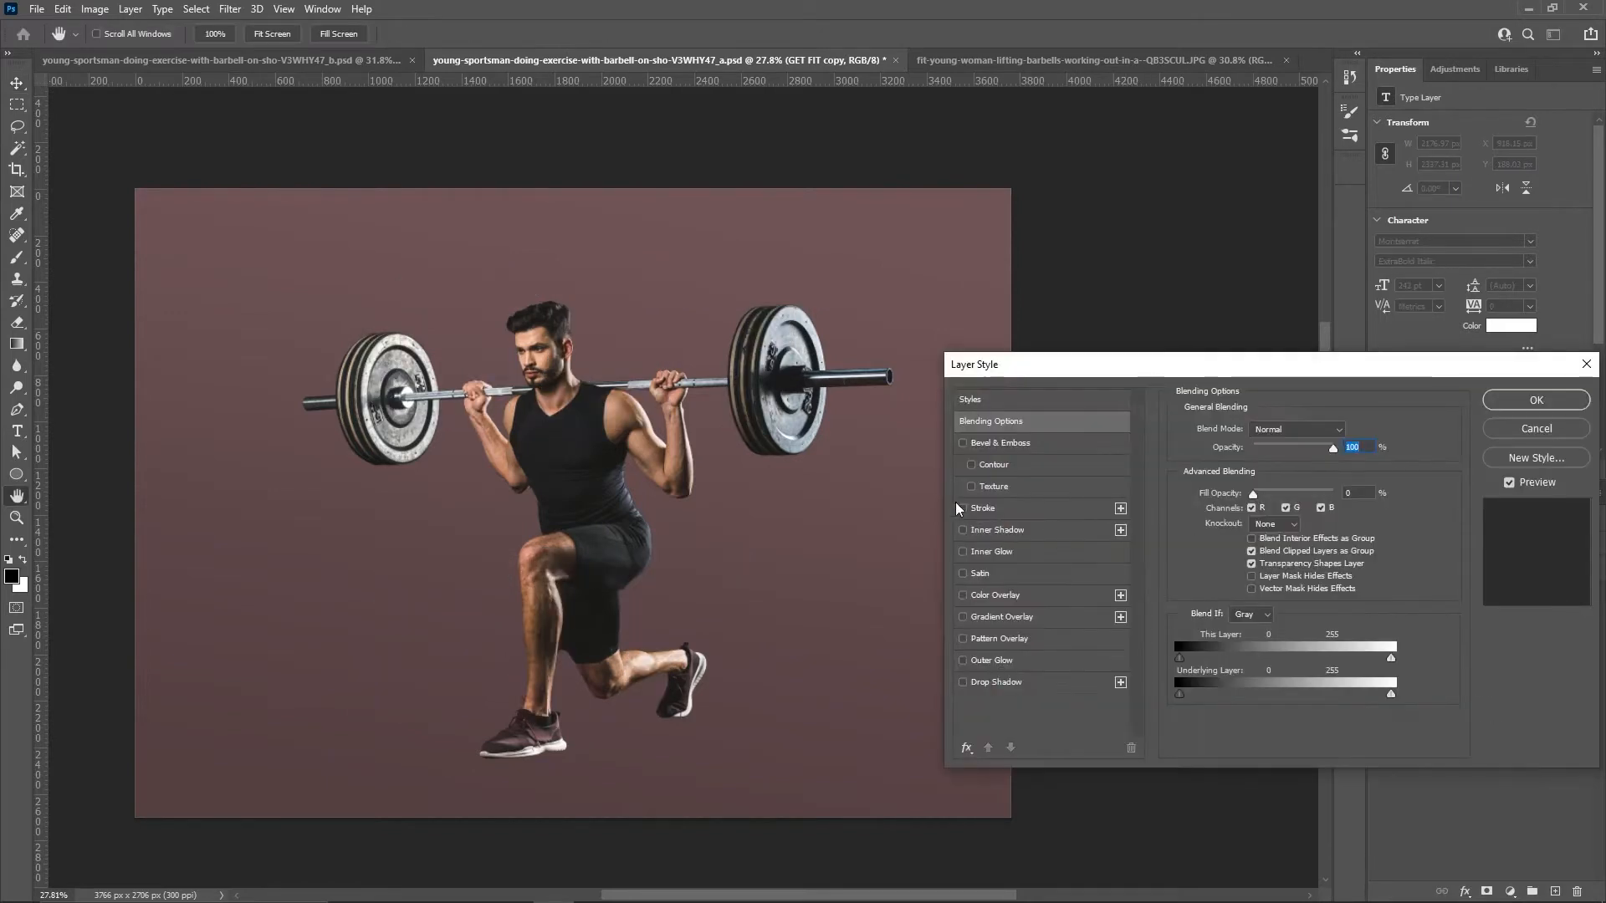
left_click(980, 510)
left_click(1213, 545)
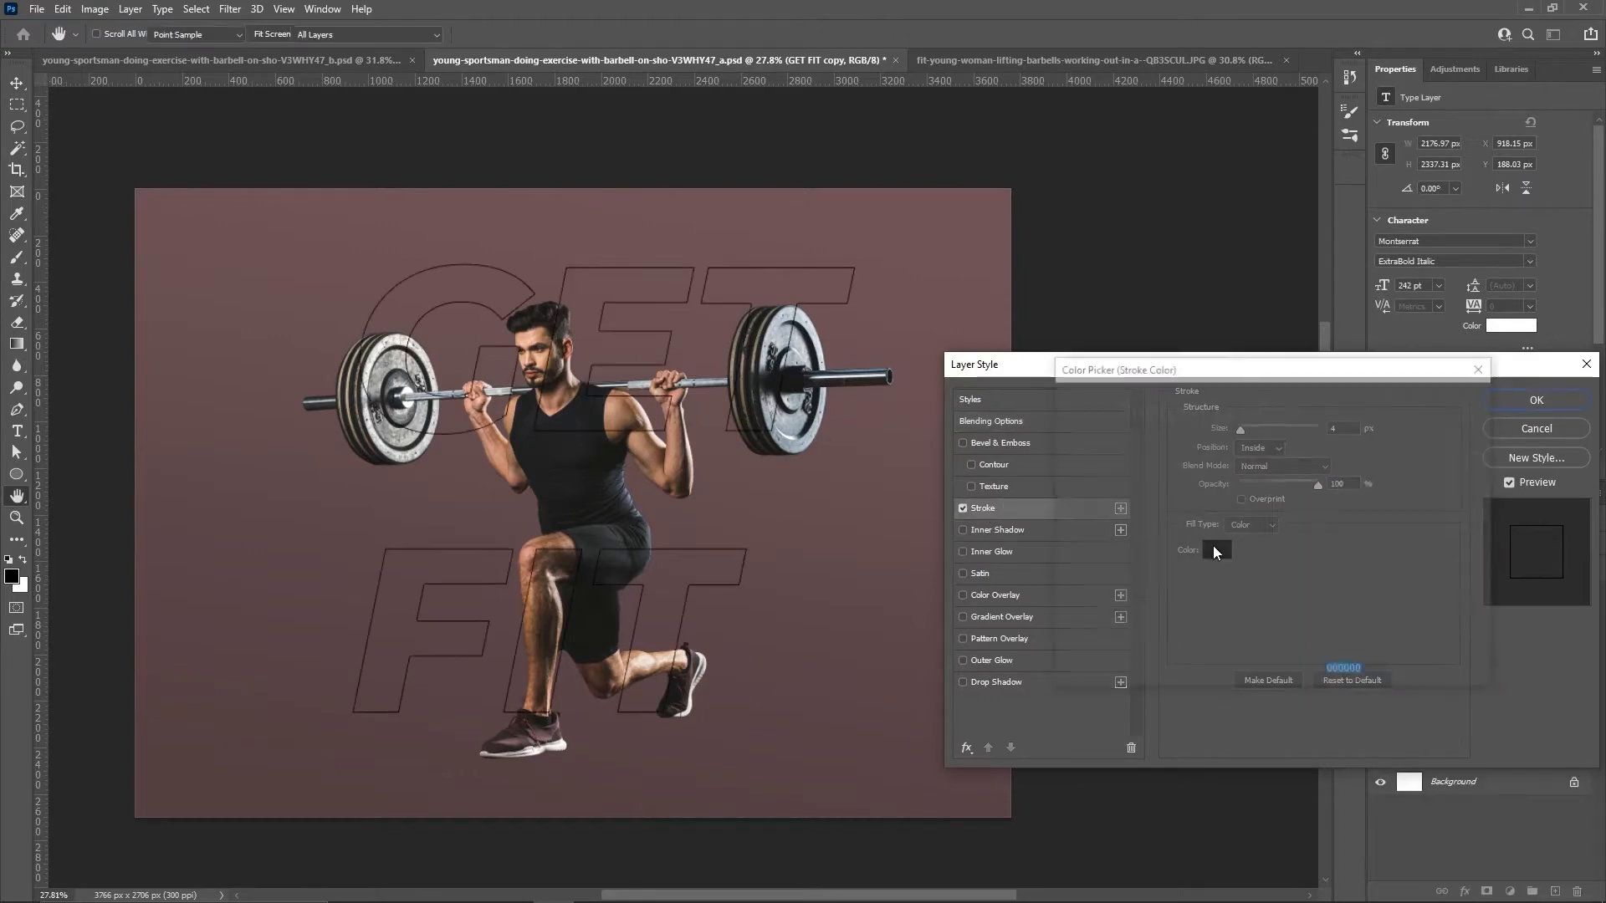
type("ffffff")
left_click(1440, 399)
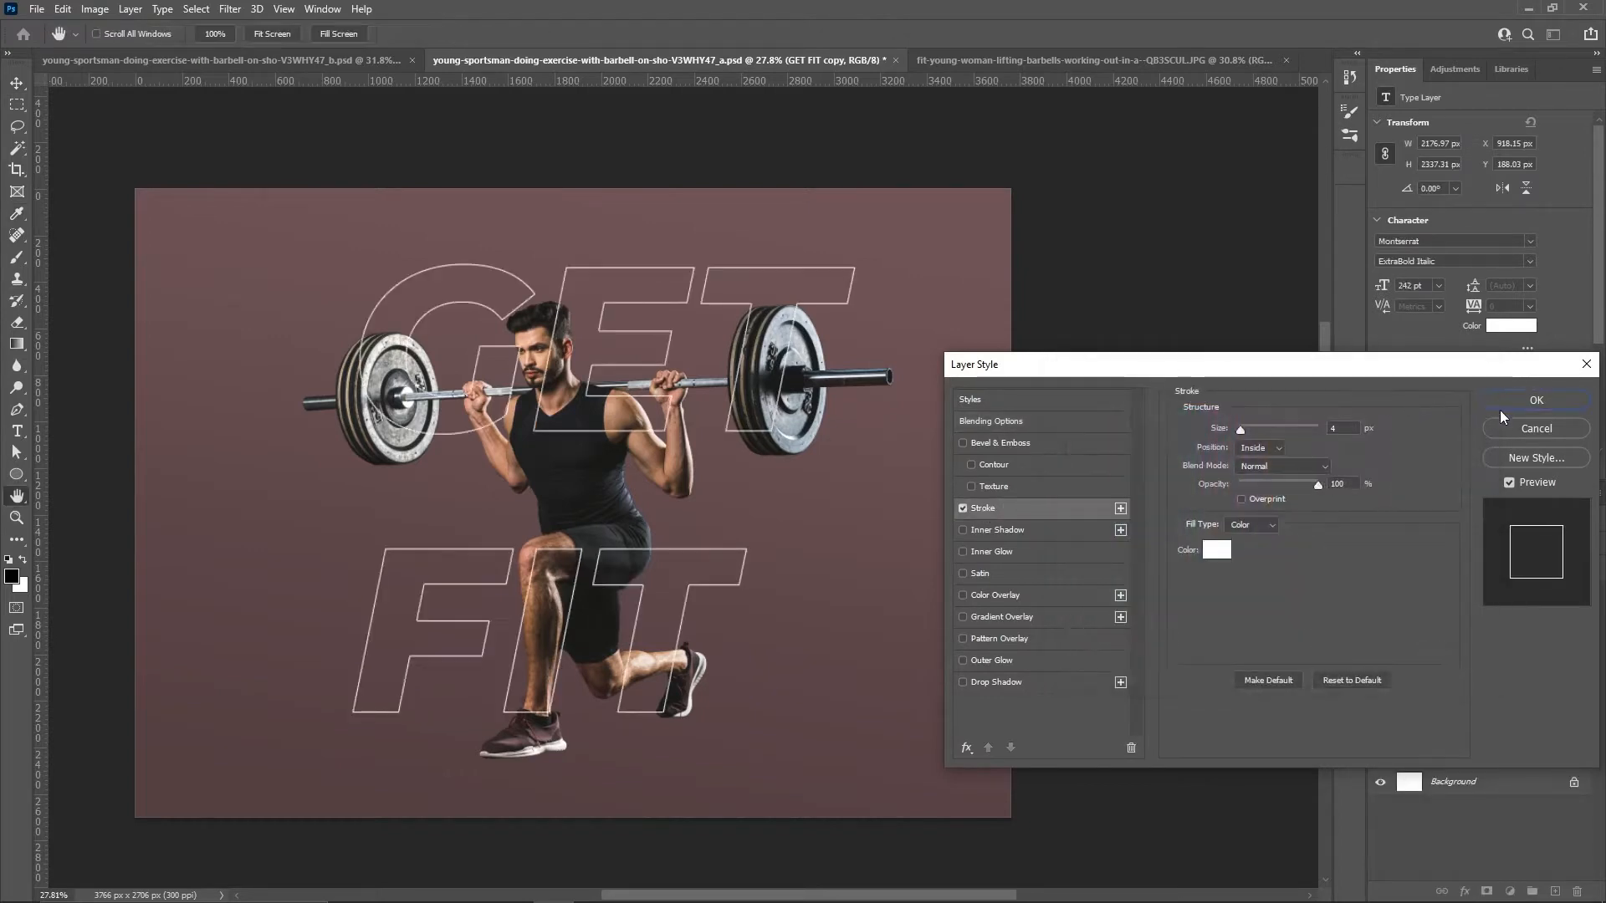
left_click(1520, 400)
Step: Show the original GET FIT layer and nudge the outlined copy about 60 px right and 20 px up
left_click(1381, 664)
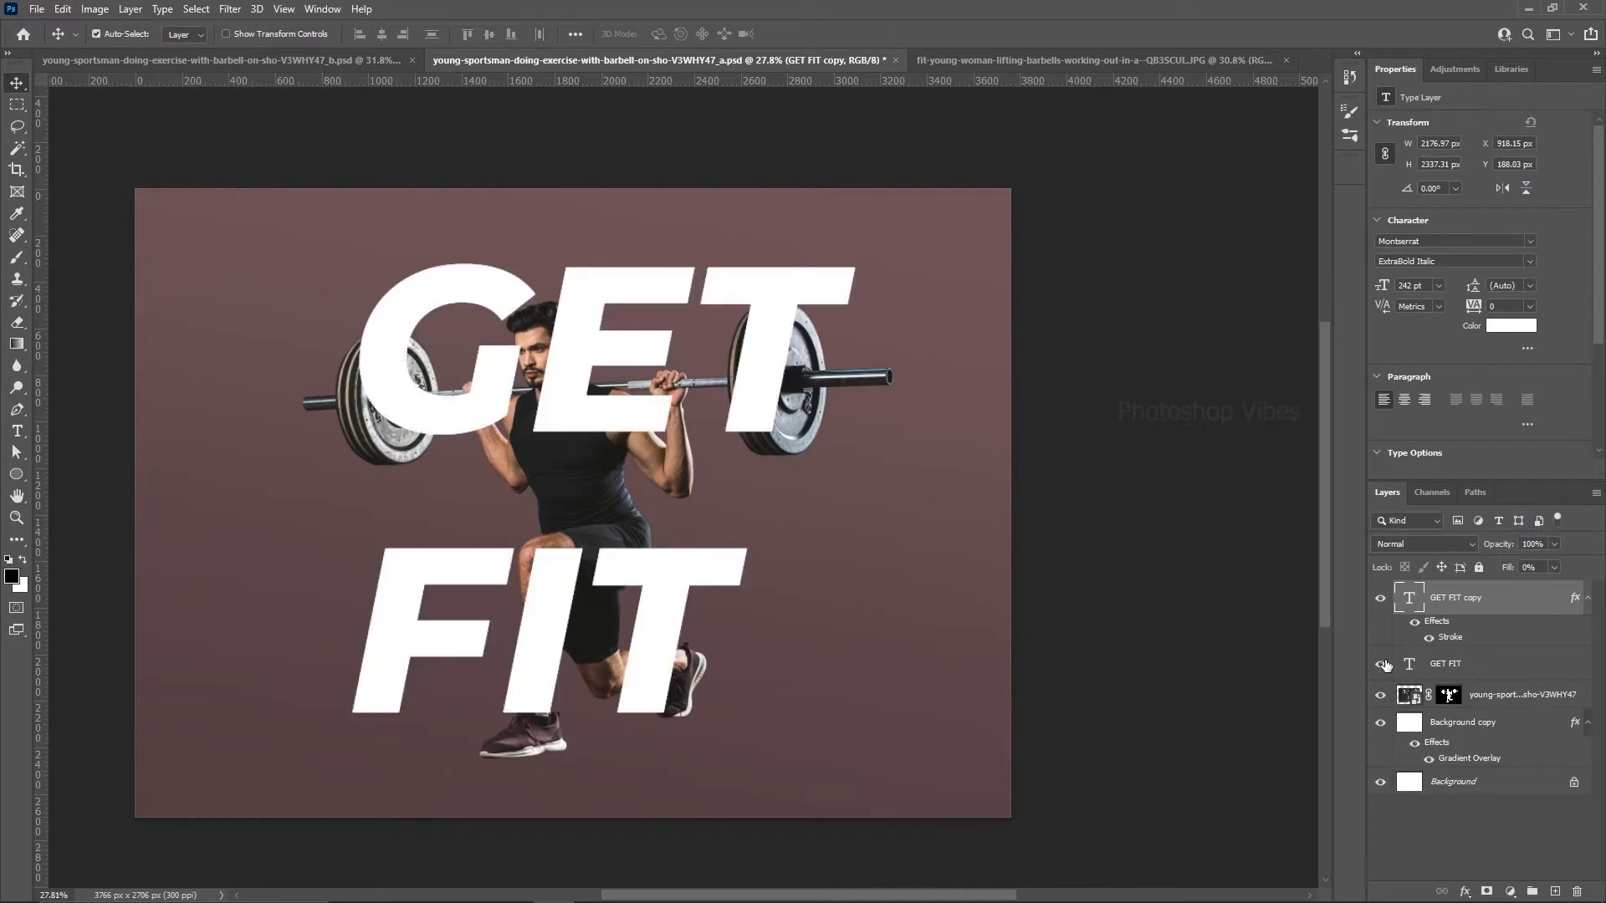
key("shift+Right")
key("shift+Right")
key("shift+Right")
key("shift+Right")
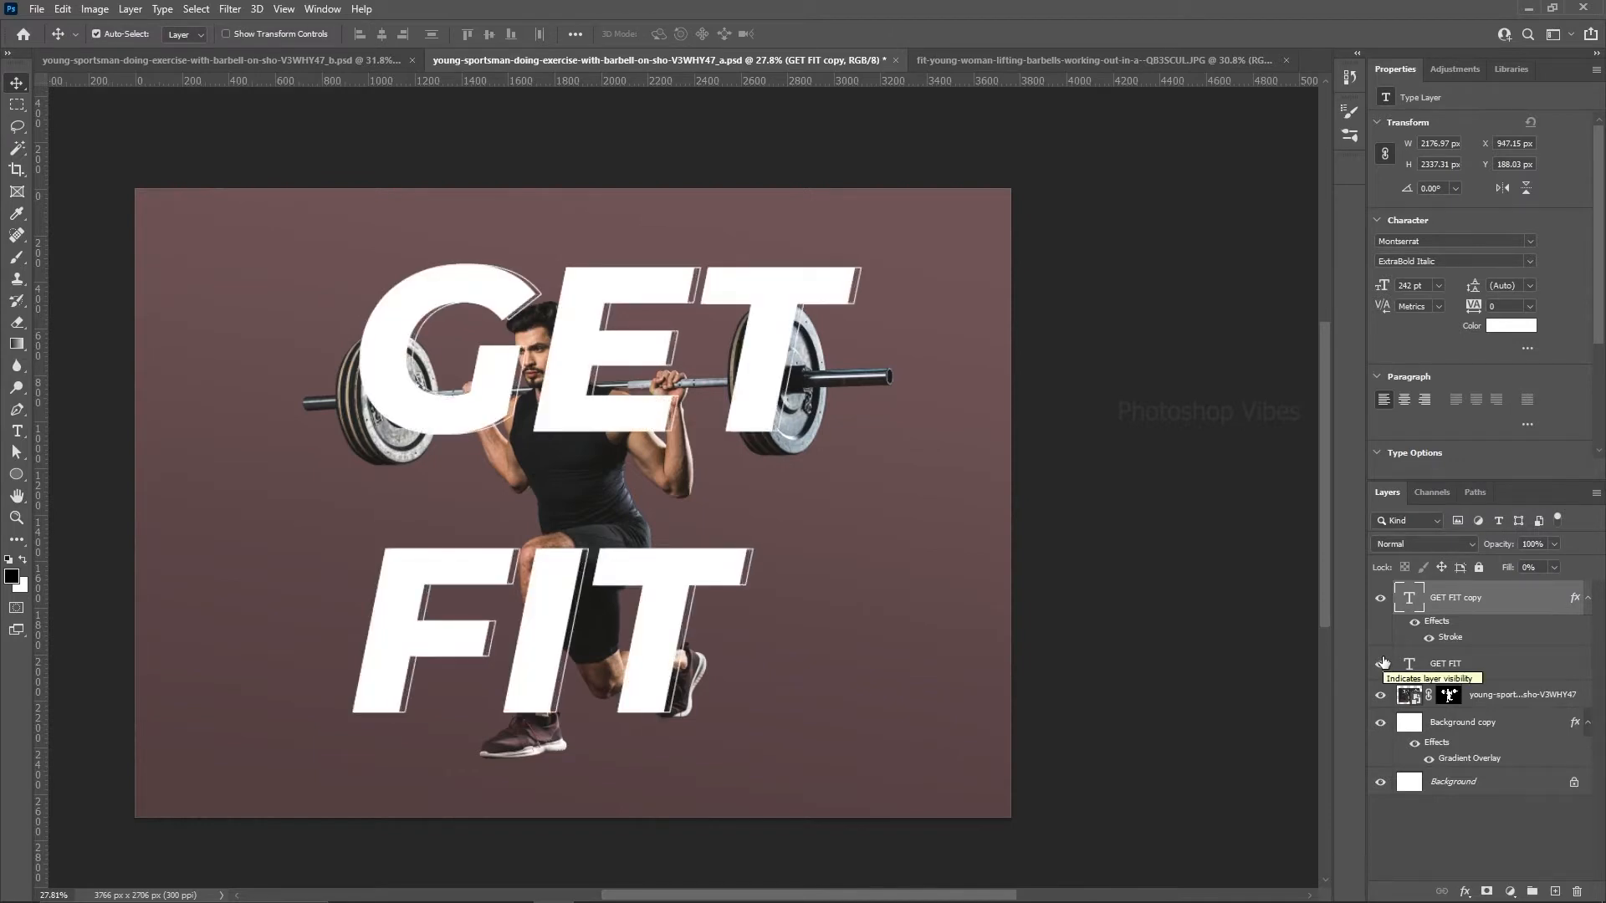
key("shift+Up")
key("shift+Up")
key("shift+Right")
key("shift+Right")
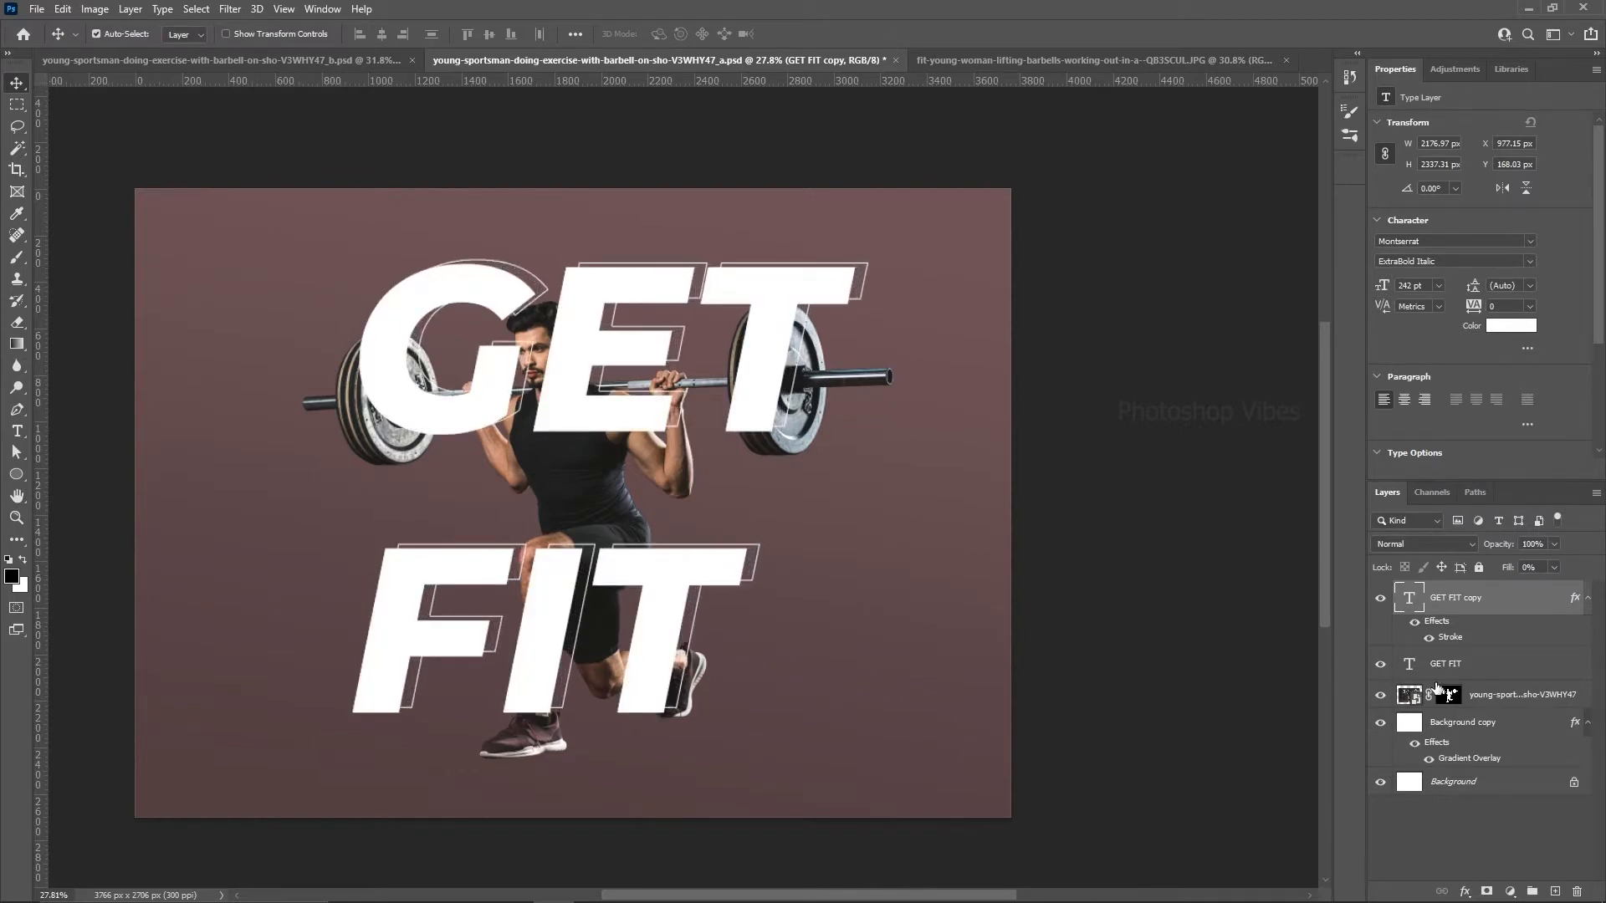
Step: Place both GET FIT text layers beneath the sportsman layer in the layer order
left_click_drag(1438, 665, 1422, 588)
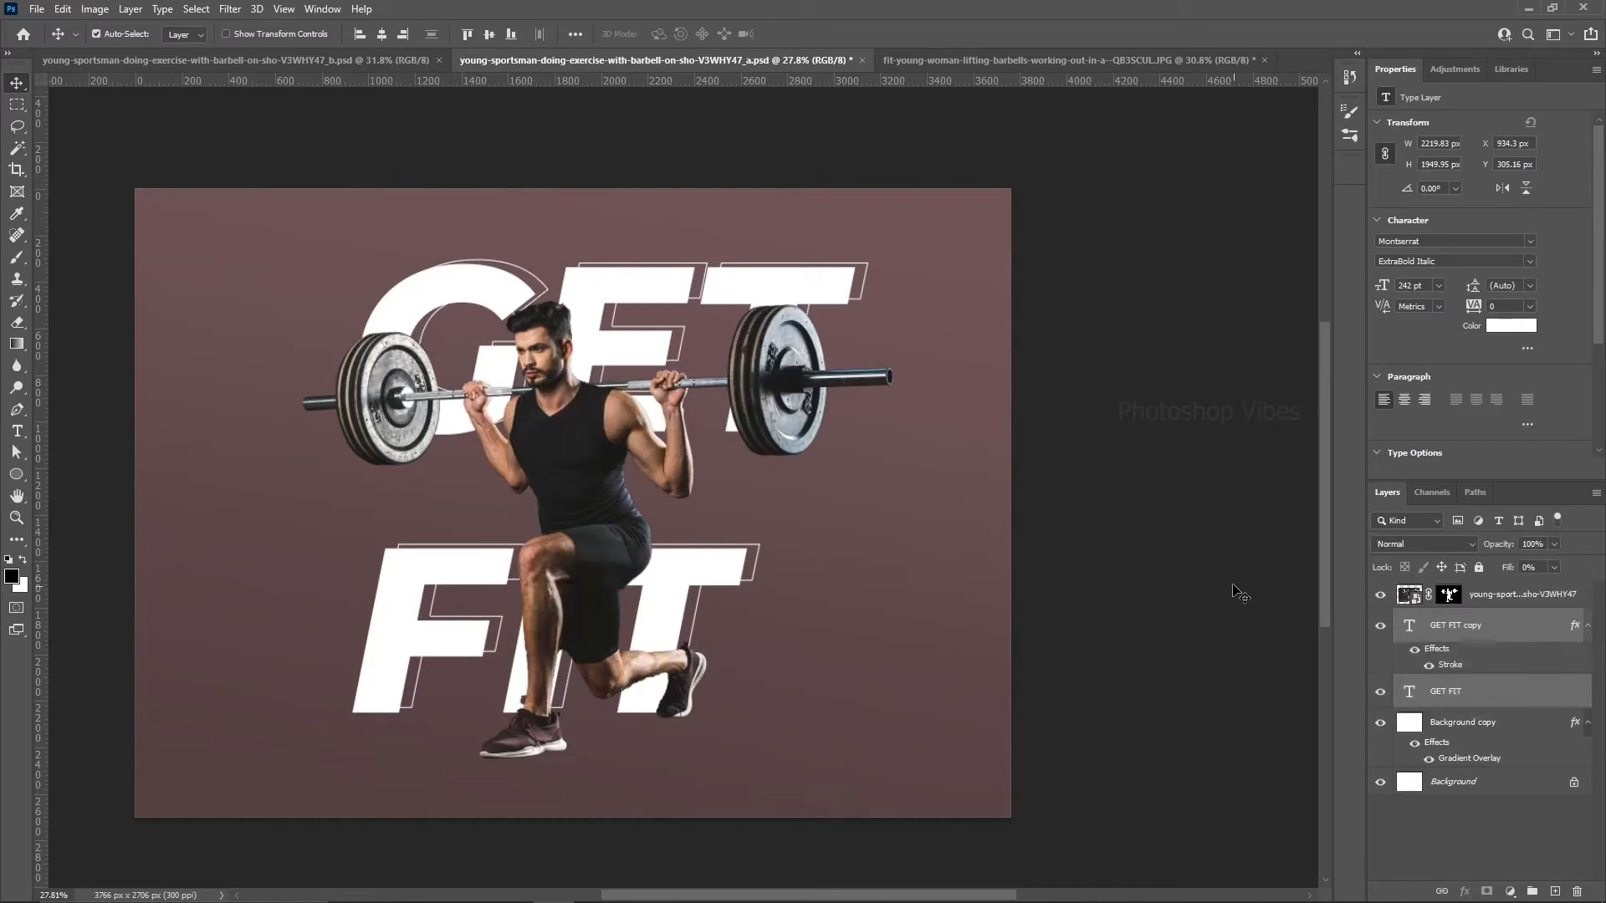
left_click(1175, 500)
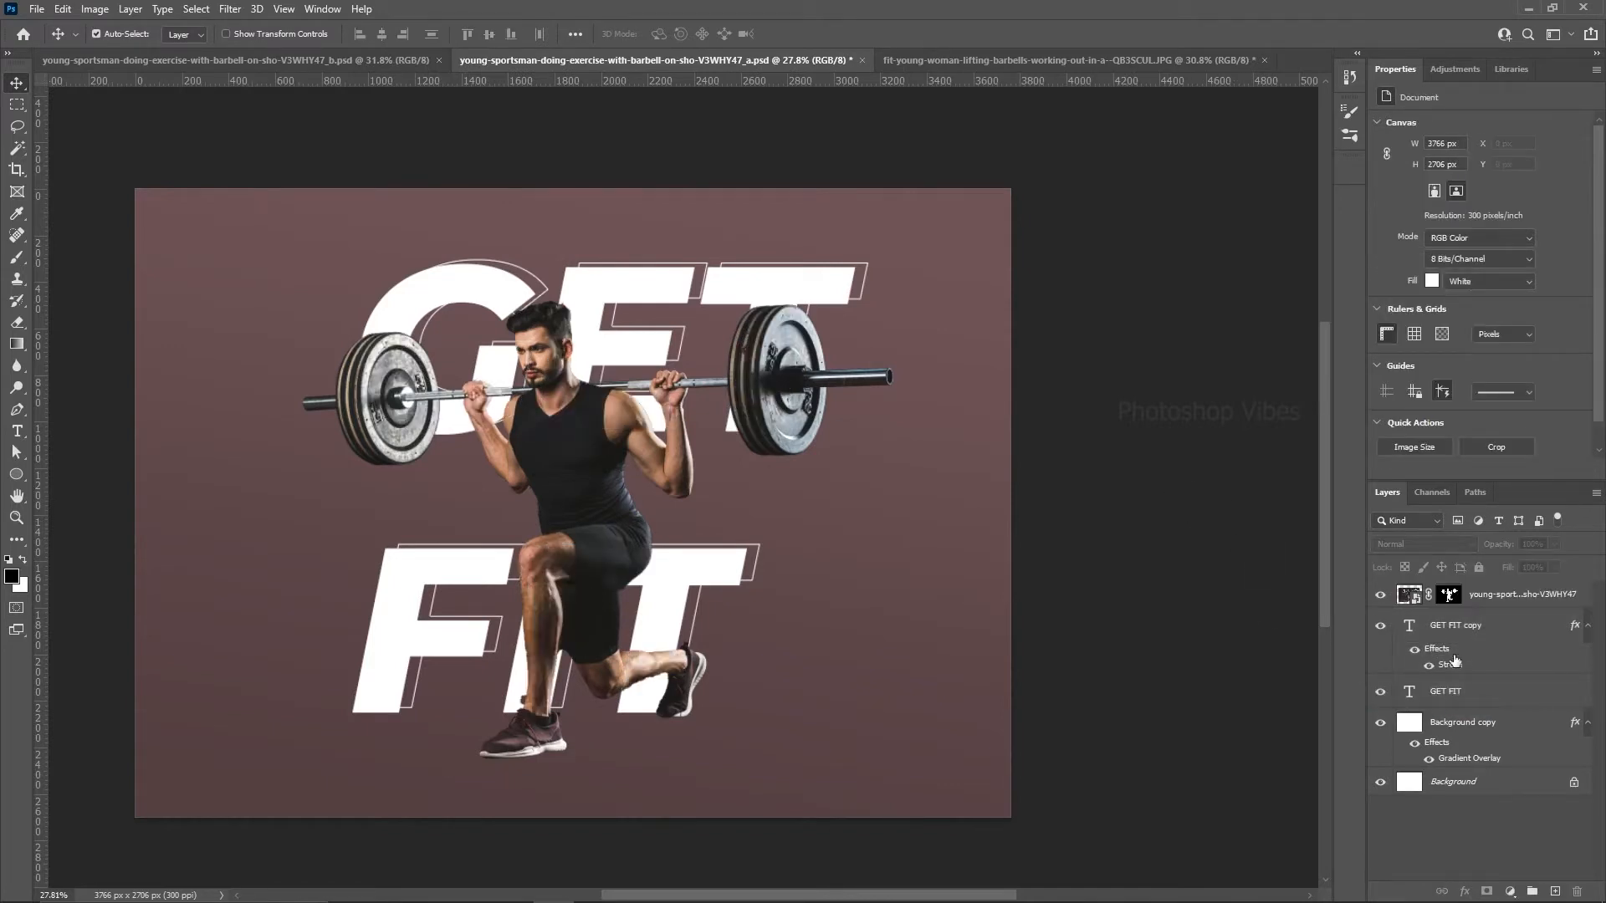
Step: Enlarge both GET FIT text layers together to about 255.93 pt and position them higher behind the sportsman, near the canvas's upper edge
left_click(1456, 625)
left_click(1445, 691, "shift")
key("ctrl+t")
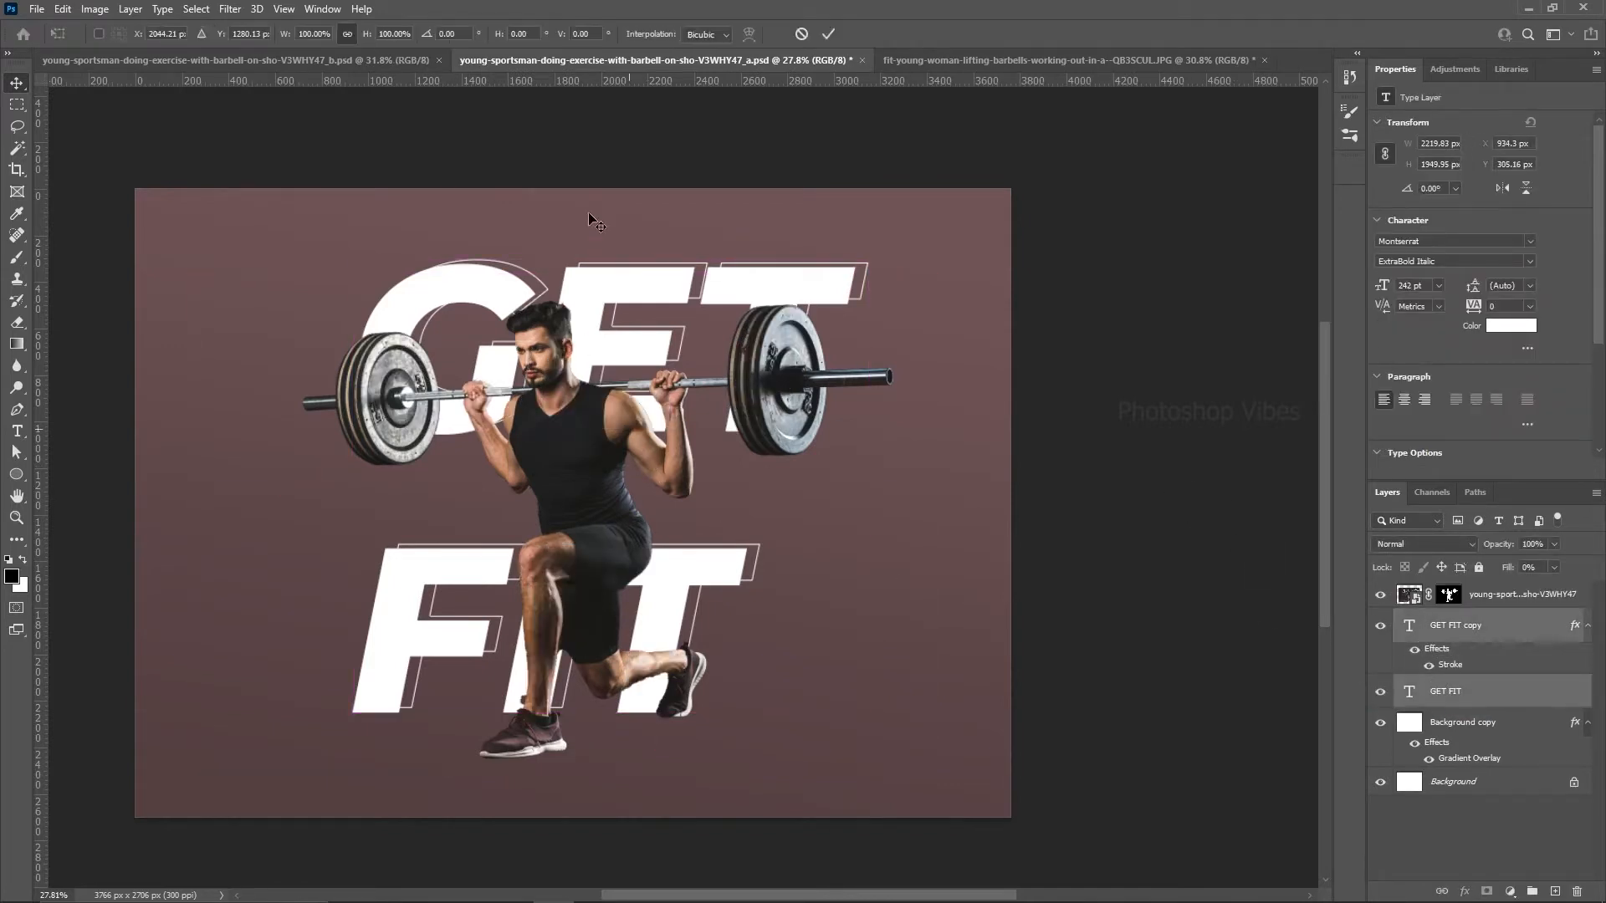
left_click_drag(868, 258, 824, 253)
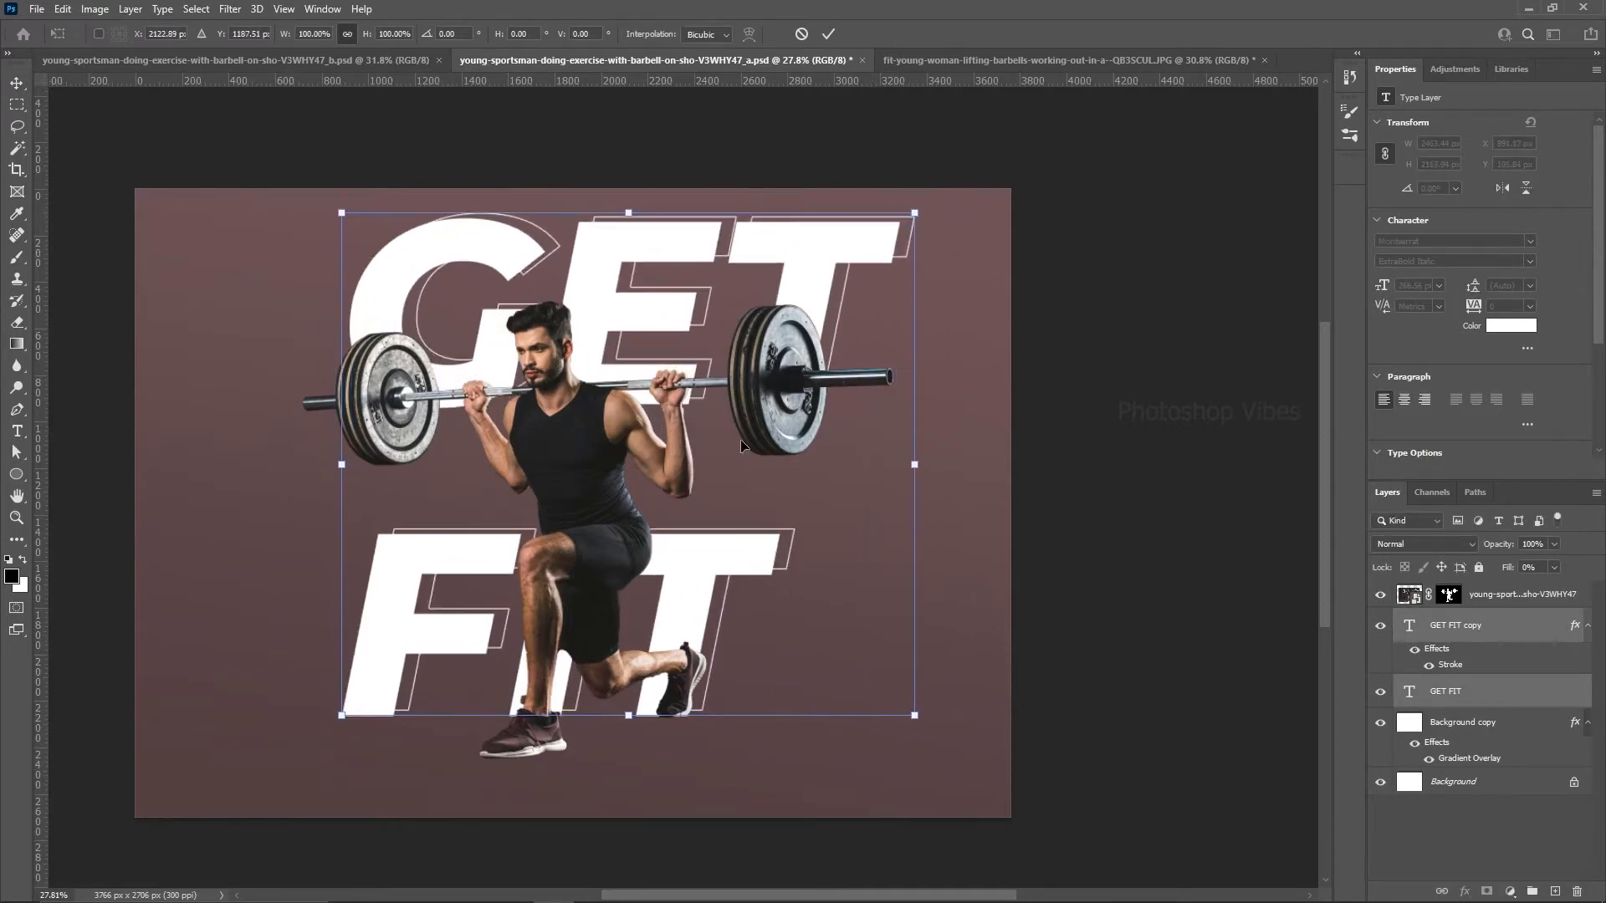
left_click_drag(710, 593, 704, 574)
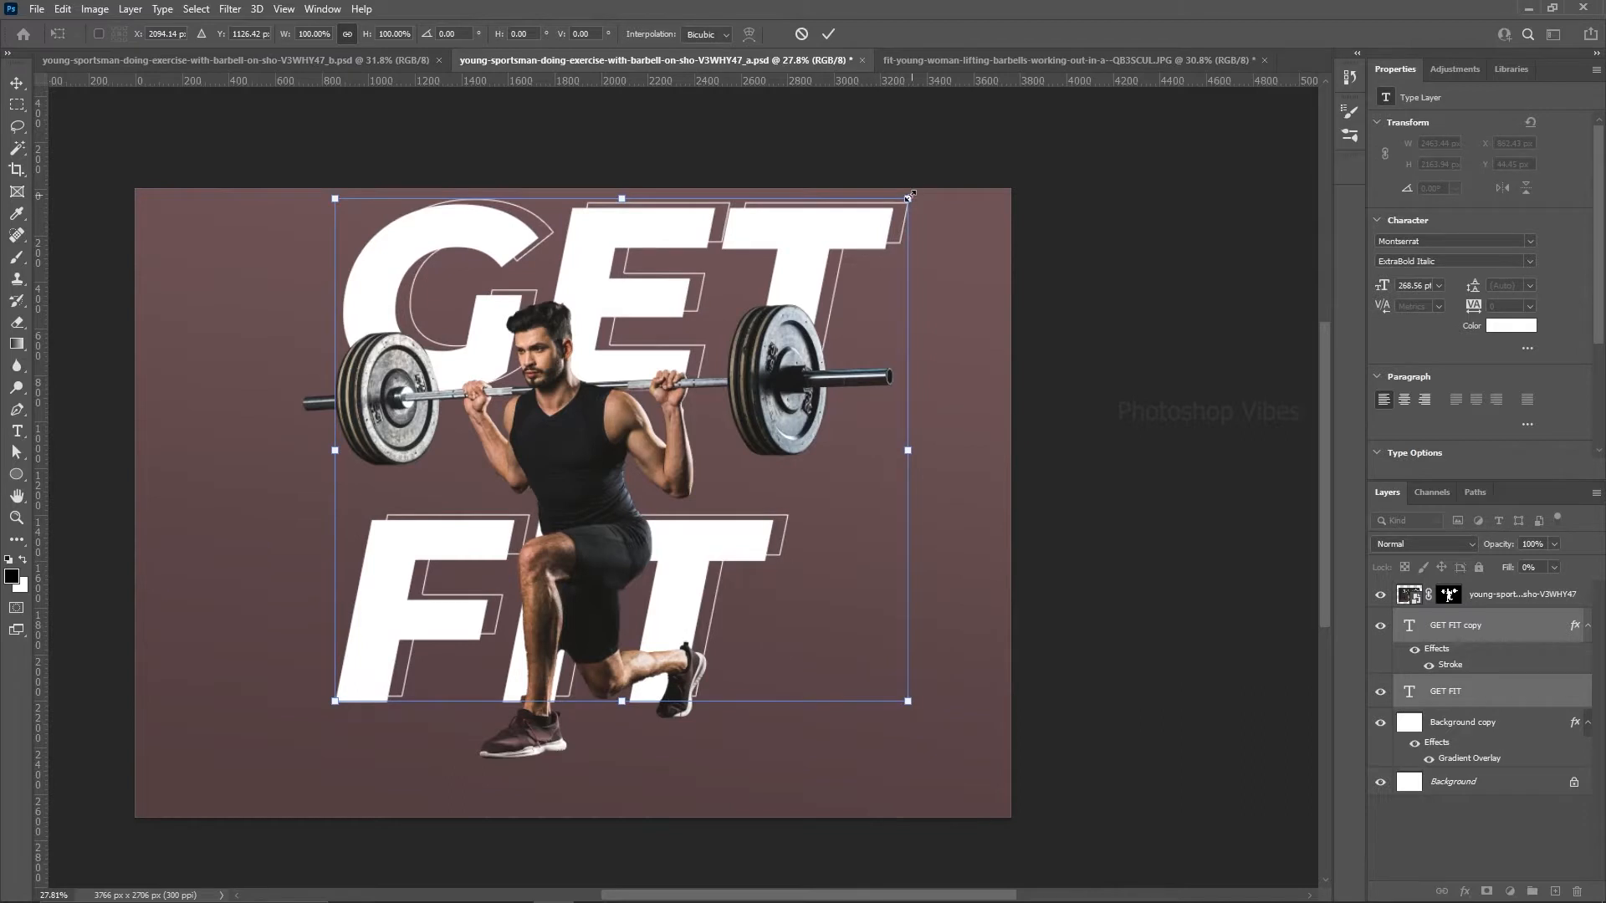
left_click_drag(909, 198, 883, 221)
mouse_move(710, 556)
left_mouse_down()
mouse_move(735, 521)
mouse_move(730, 542)
left_mouse_up()
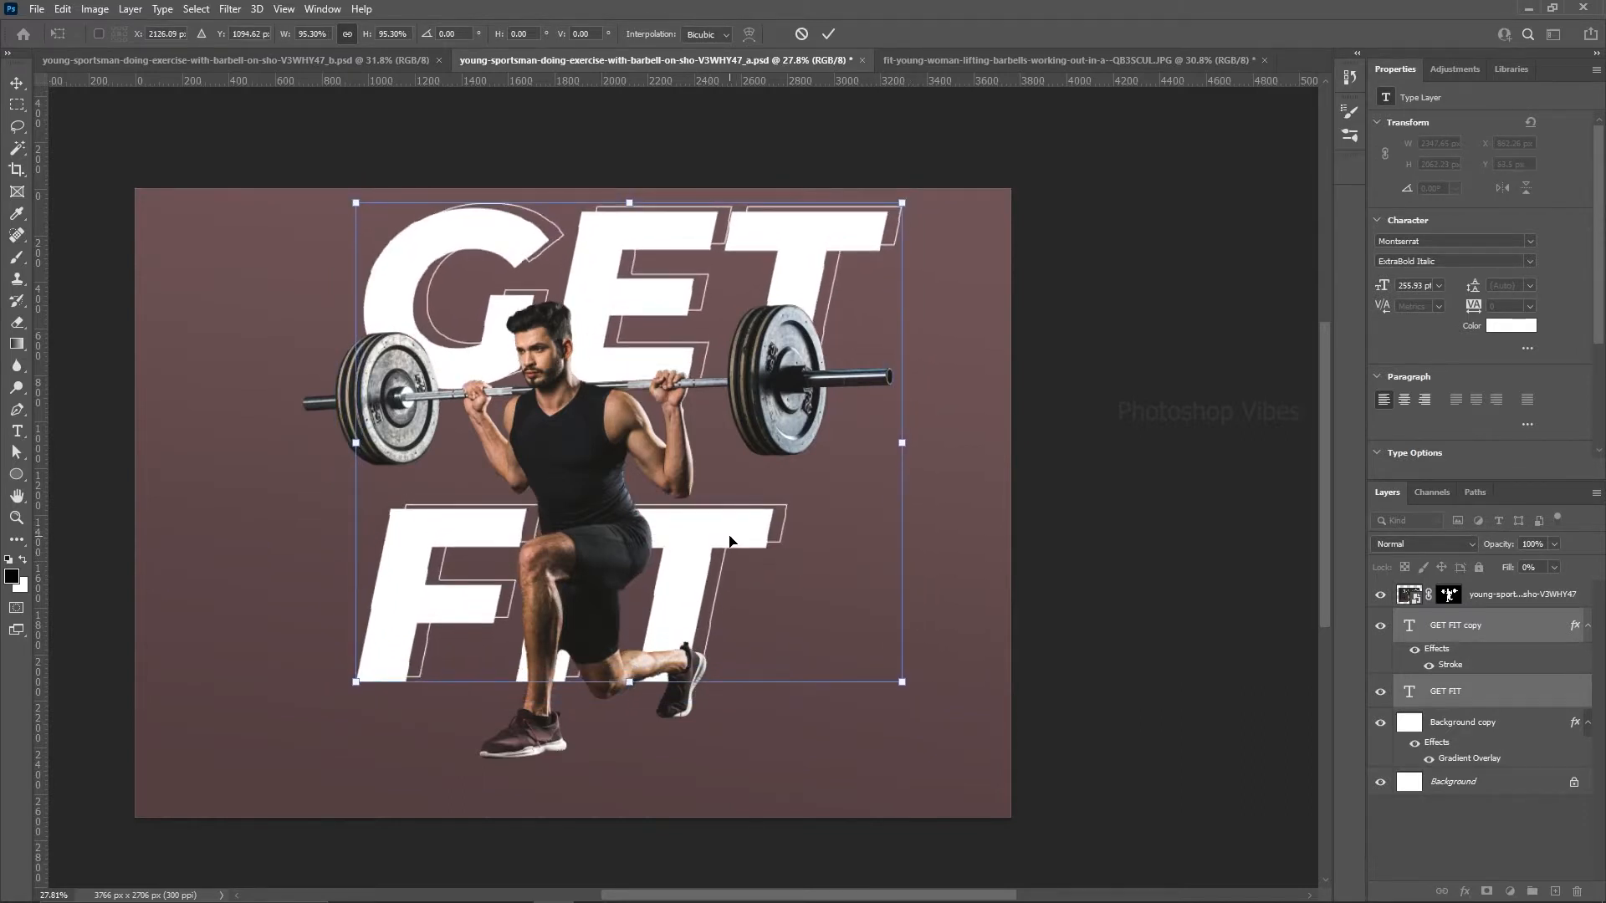
key("Return")
Step: Create a new layer above the outlined text copy and choose the Soft Round brush from General Brushes
left_click(1453, 626)
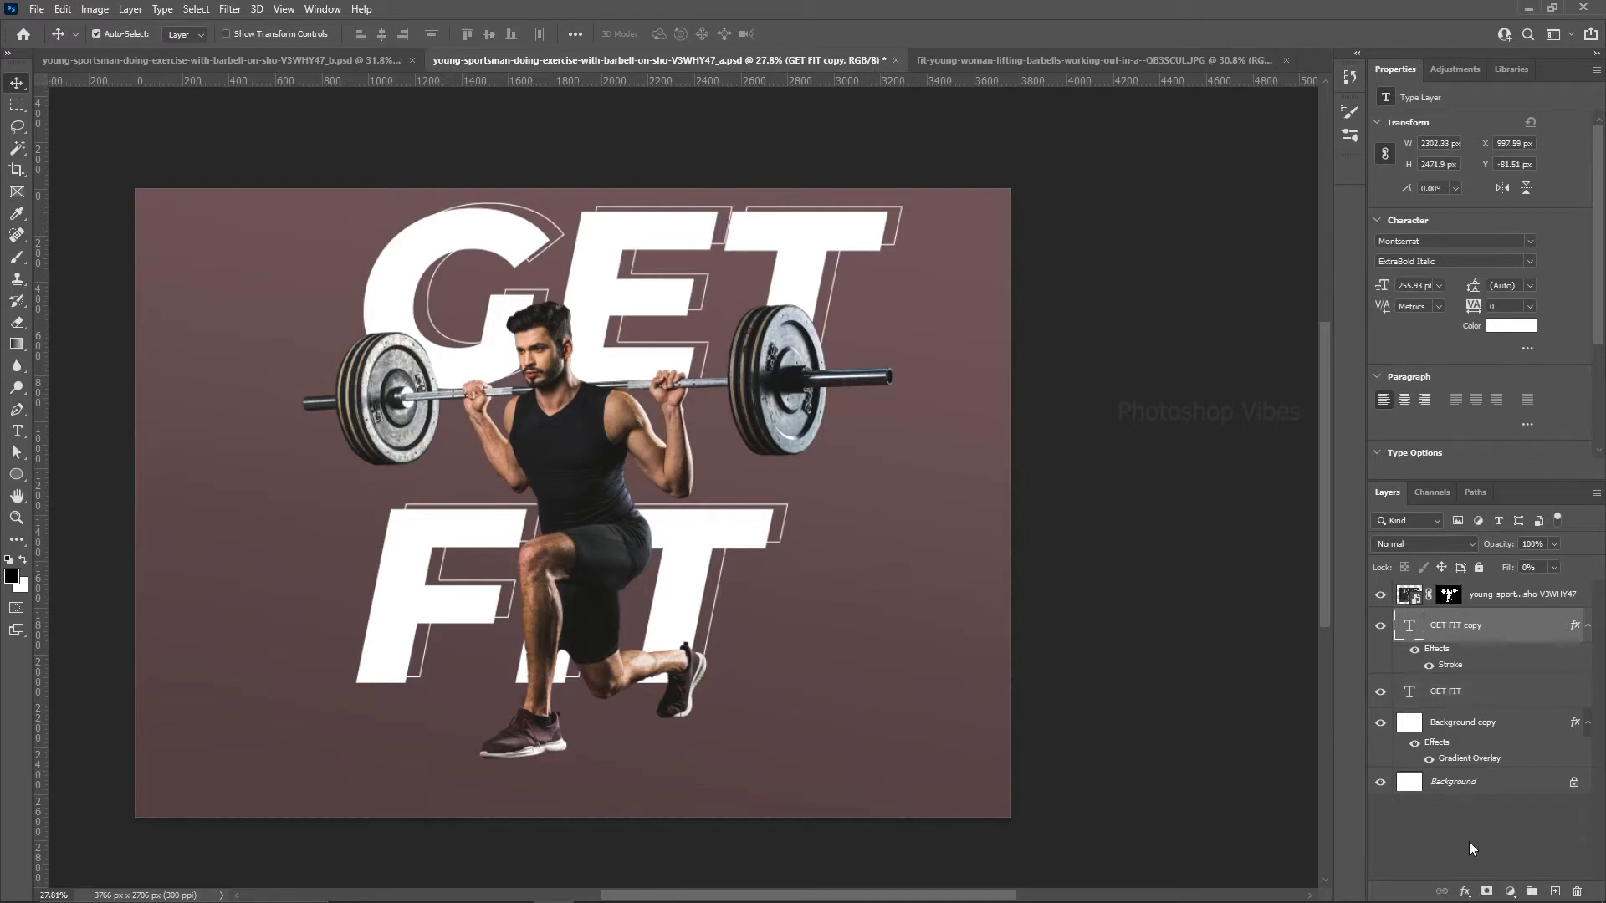
left_click(1554, 891)
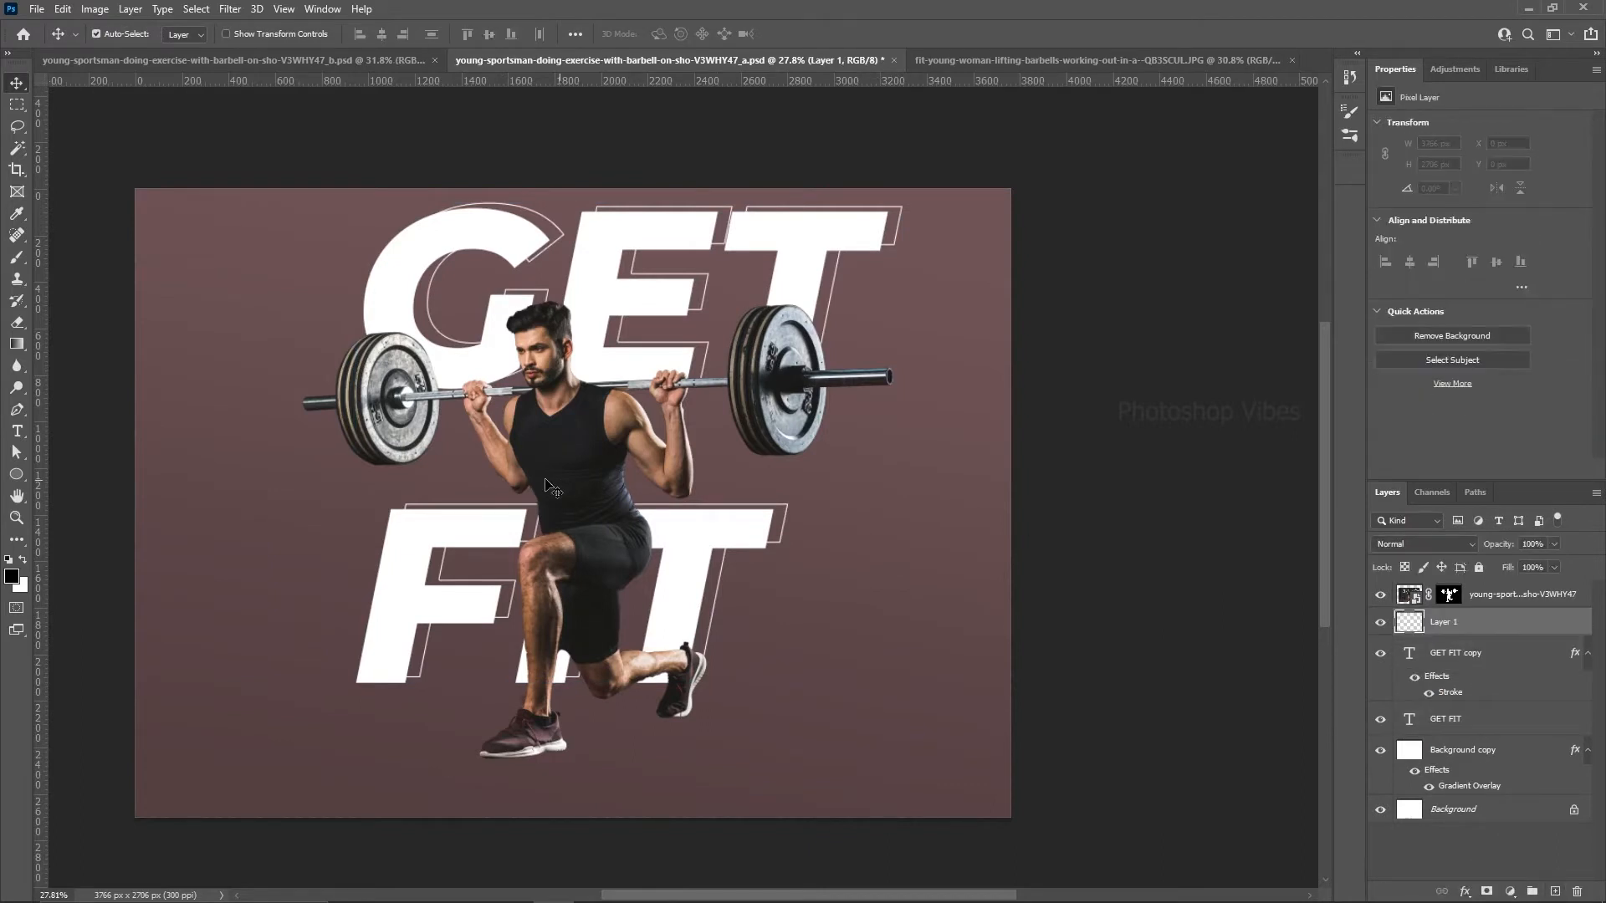
left_click(15, 257)
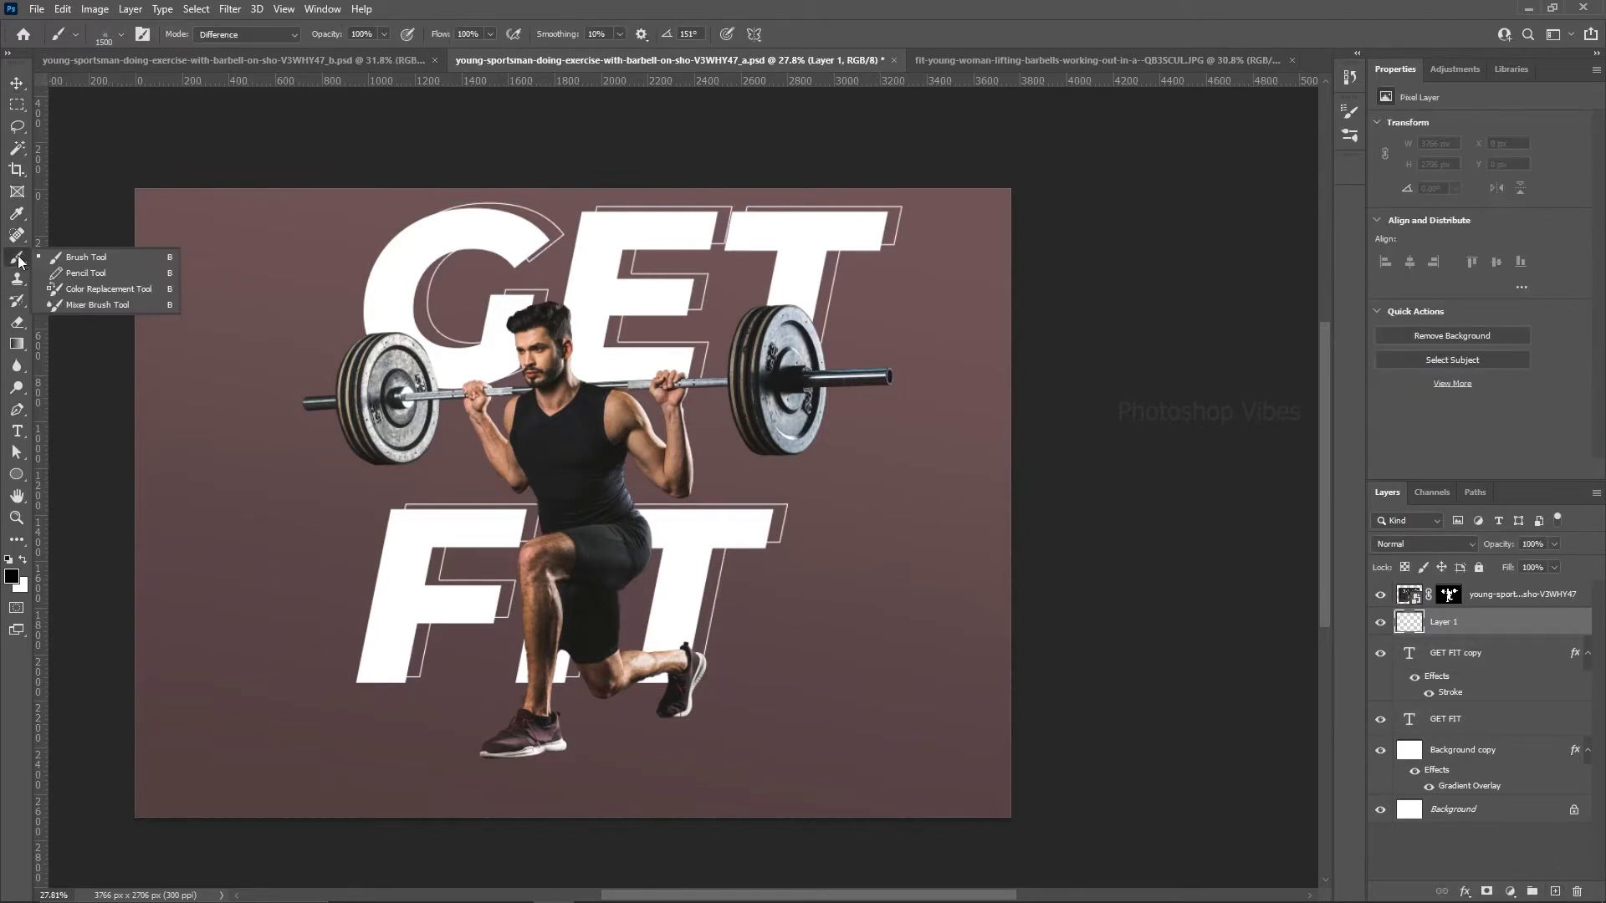
left_click(76, 258)
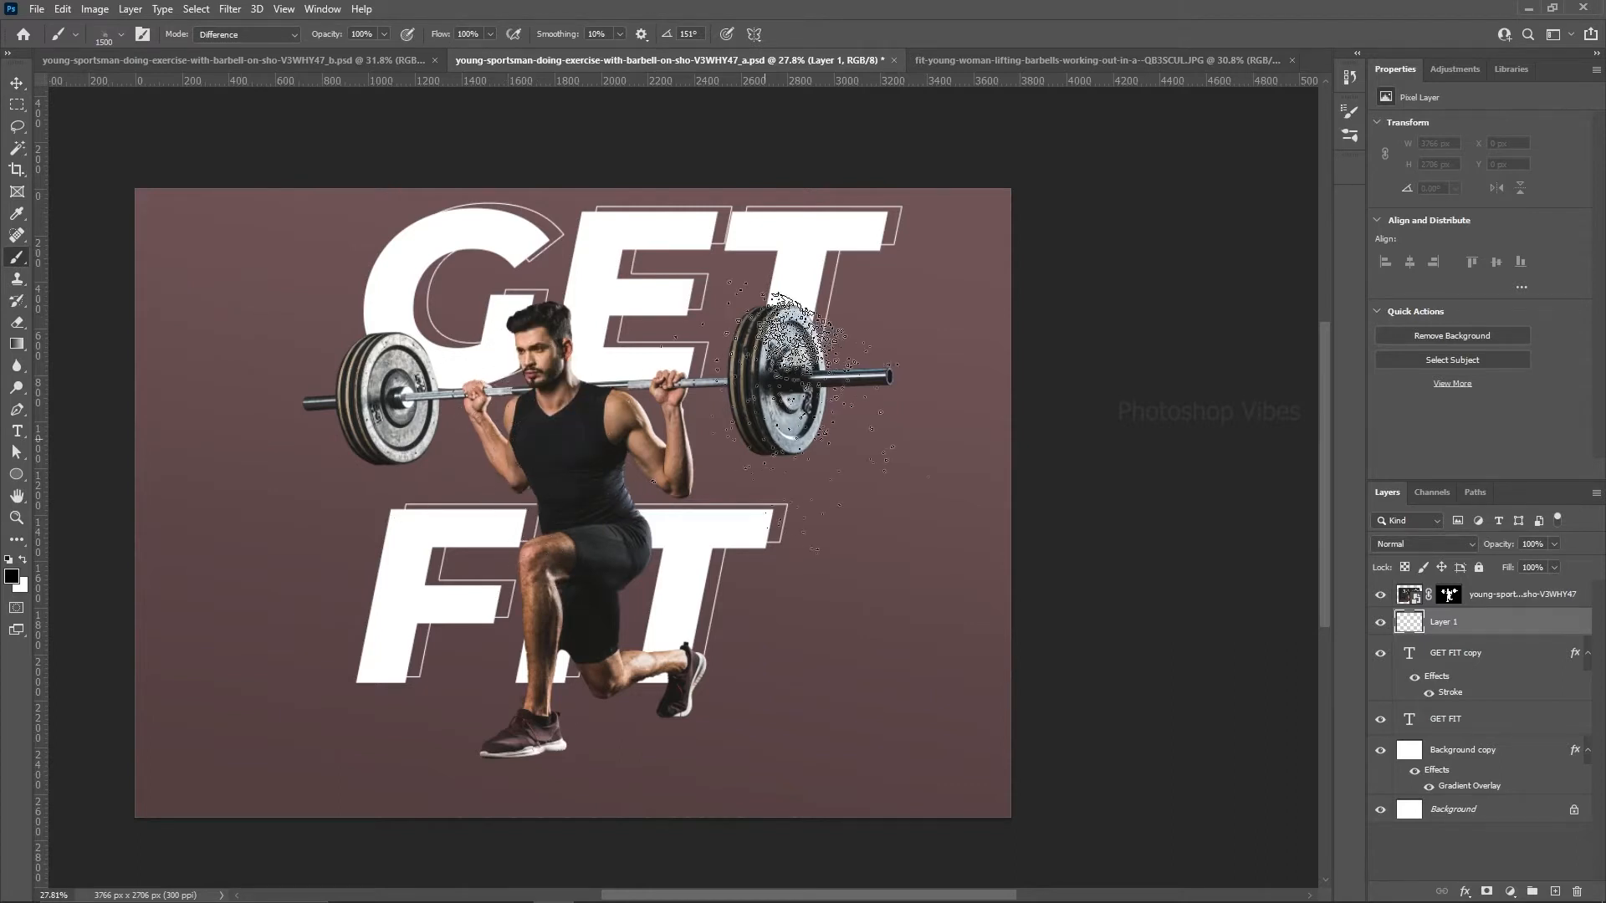
right_click(715, 477)
scroll(816, 679, "up", 10)
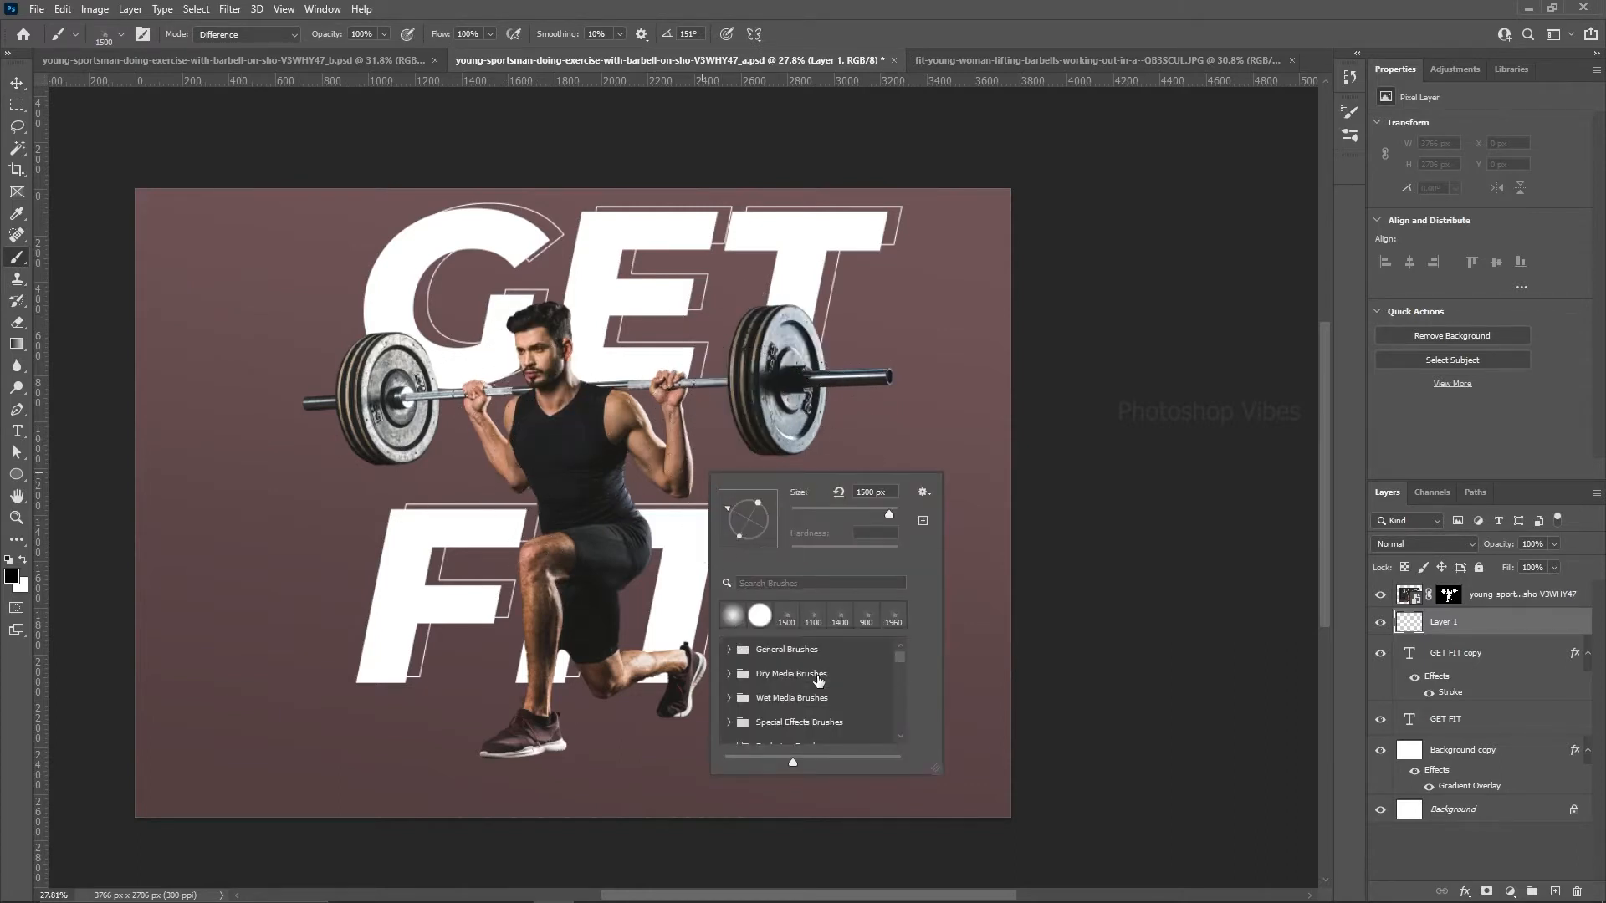
left_click(731, 652)
left_click(763, 676)
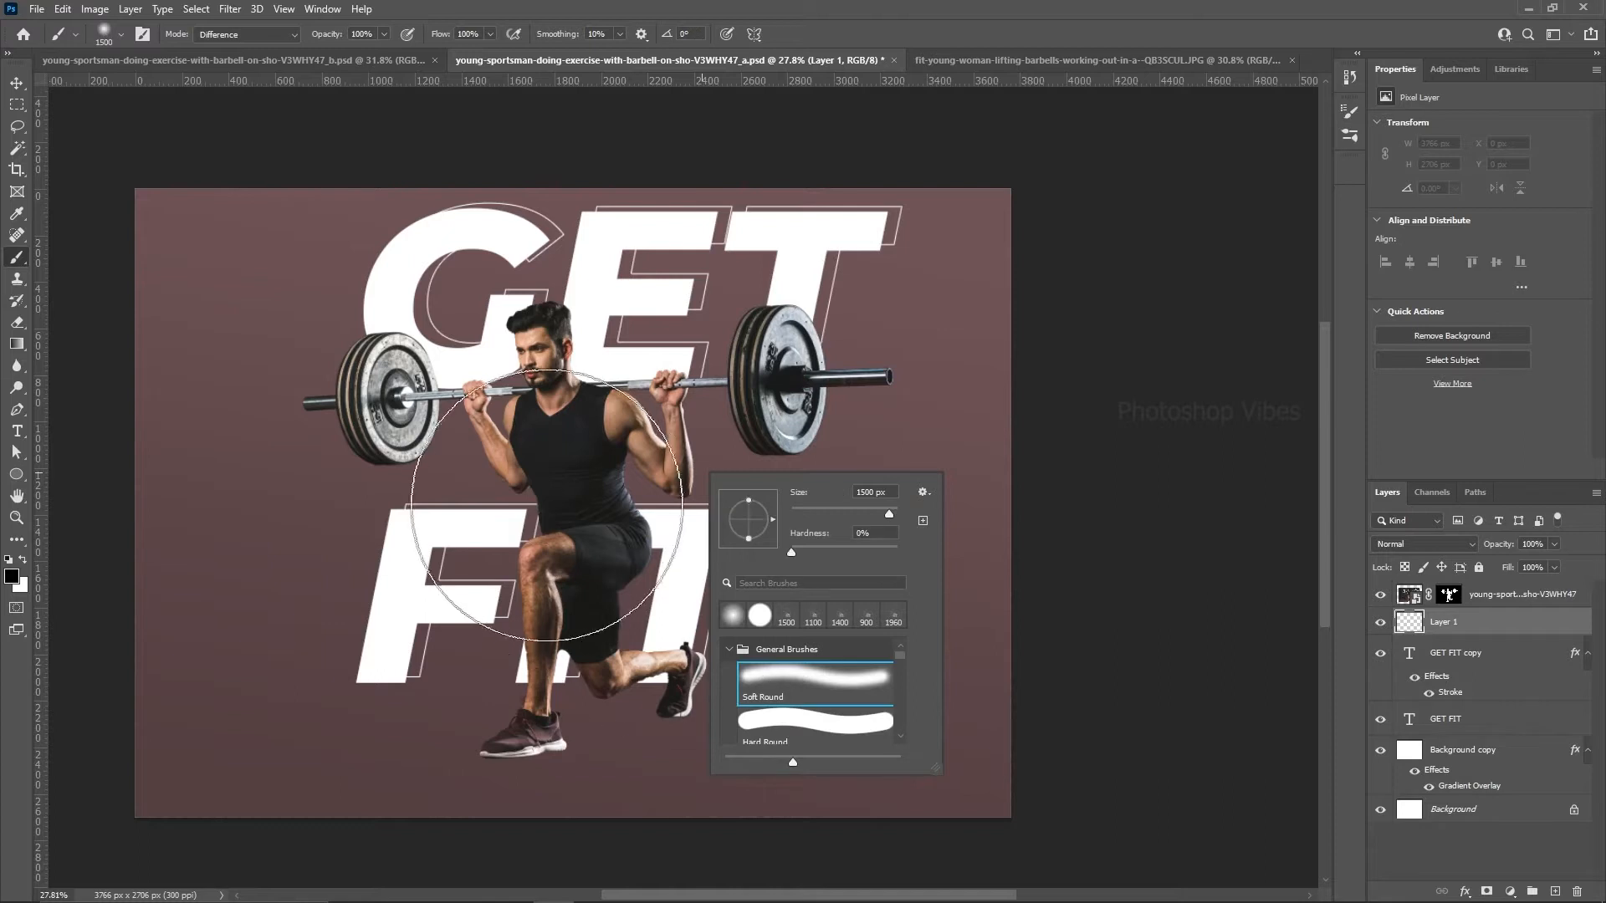
Step: Paint a soft black shadow spot behind the sportsman's torso with the brush at about 932 px
left_click(548, 504)
left_click_drag(616, 475, 479, 475)
left_click_drag(543, 442, 548, 443)
left_click(552, 439)
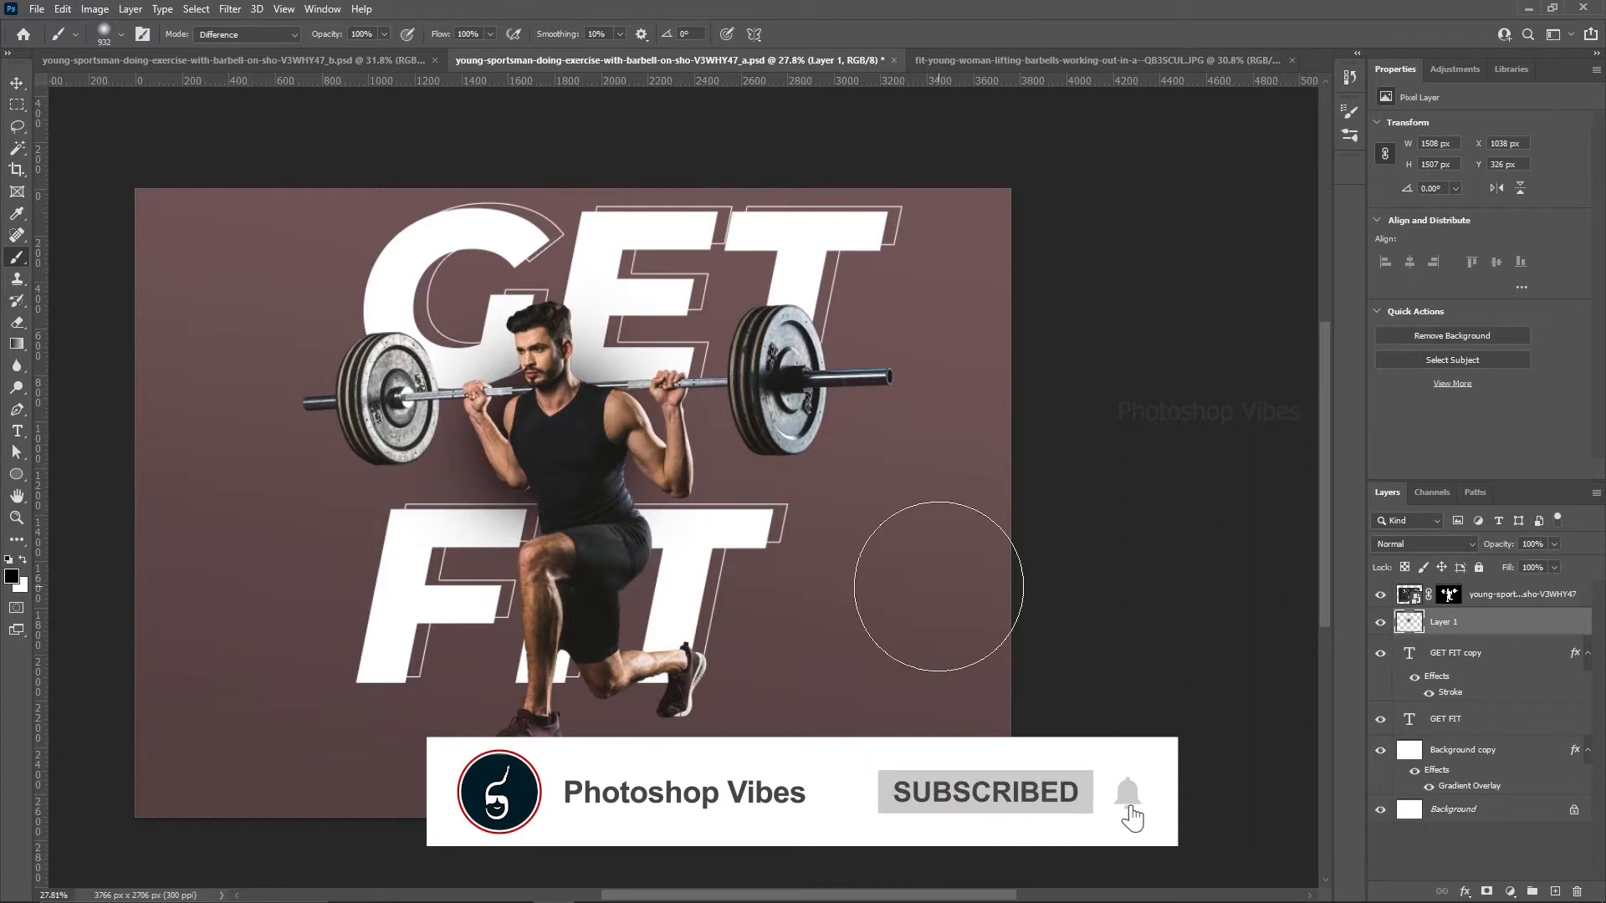
Step: Squash the soft shadow spot to about 1482 × 165 px beneath the sportsman's front foot and set its opacity to 70%
key("ctrl+t")
mouse_move(589, 499)
left_mouse_down()
mouse_move(441, 562)
mouse_move(425, 656)
mouse_move(404, 641)
left_mouse_up()
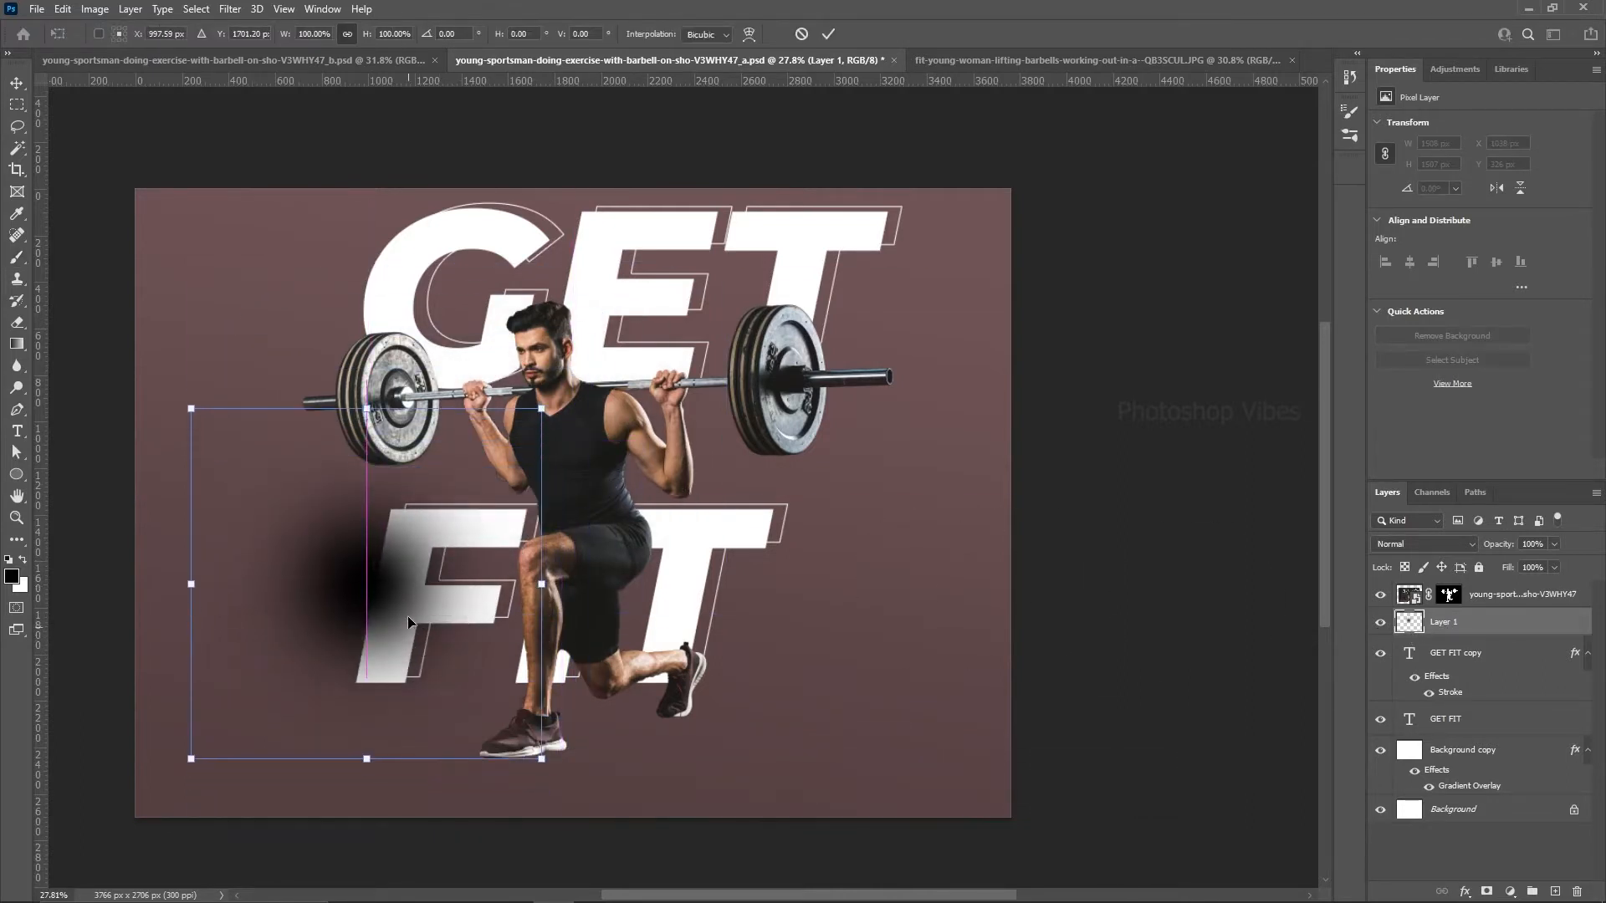
mouse_move(368, 410)
left_mouse_down()
mouse_move(322, 706)
mouse_move(536, 752)
left_mouse_up()
key("Return")
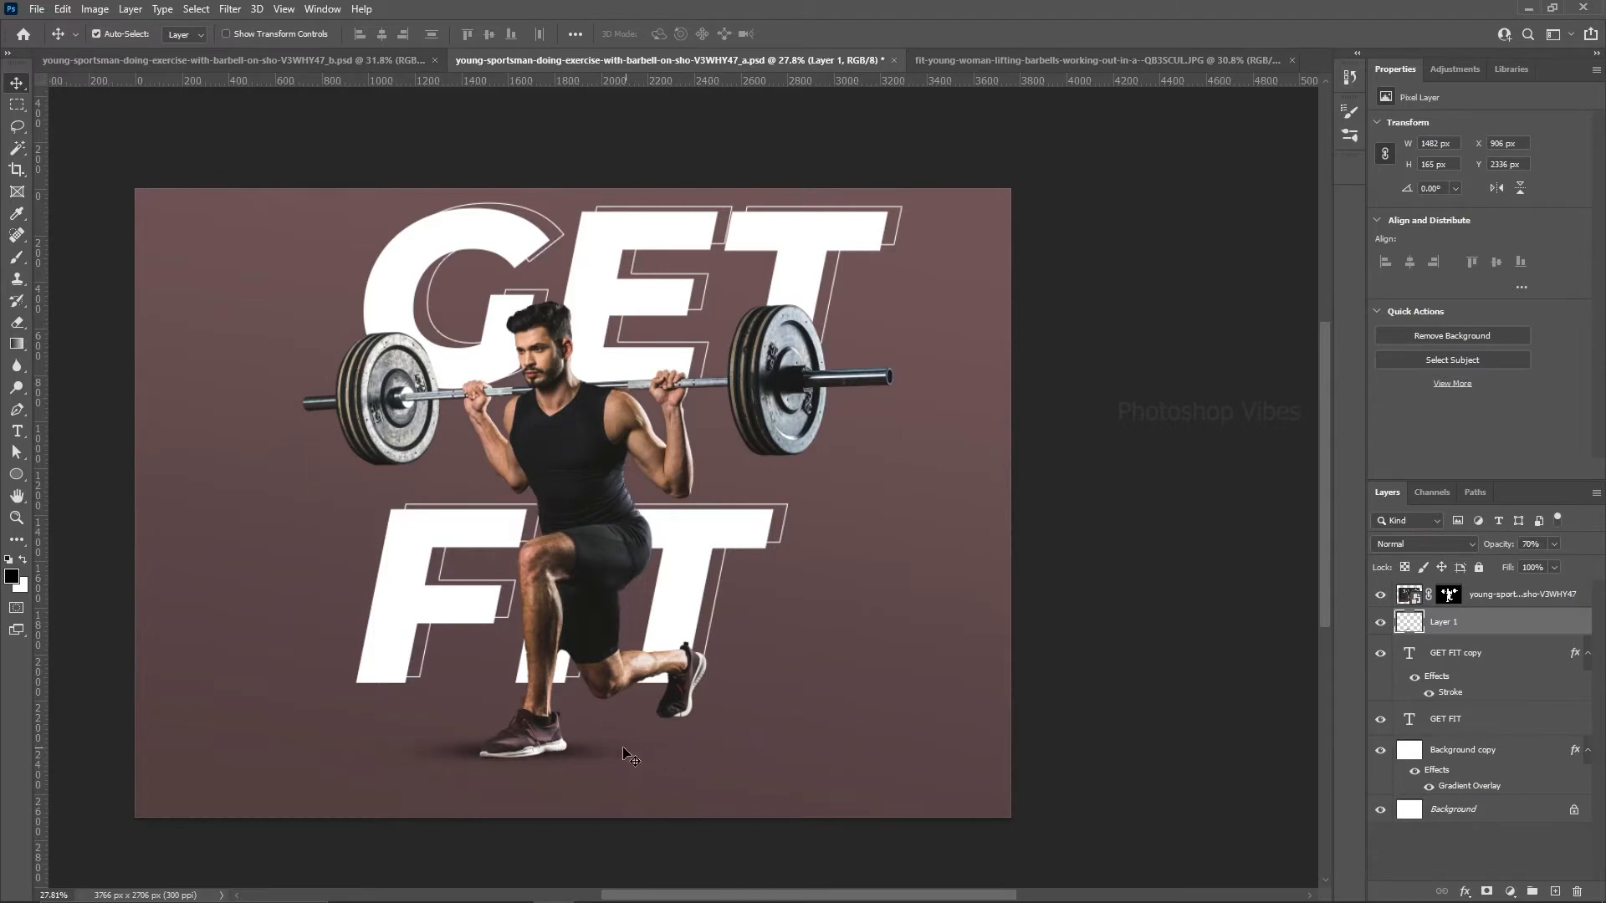
Step: Duplicate the foot shadow, shrink the copy to about 813 × 90 px and place it beneath the rear foot
key("z")
key("ctrl+j")
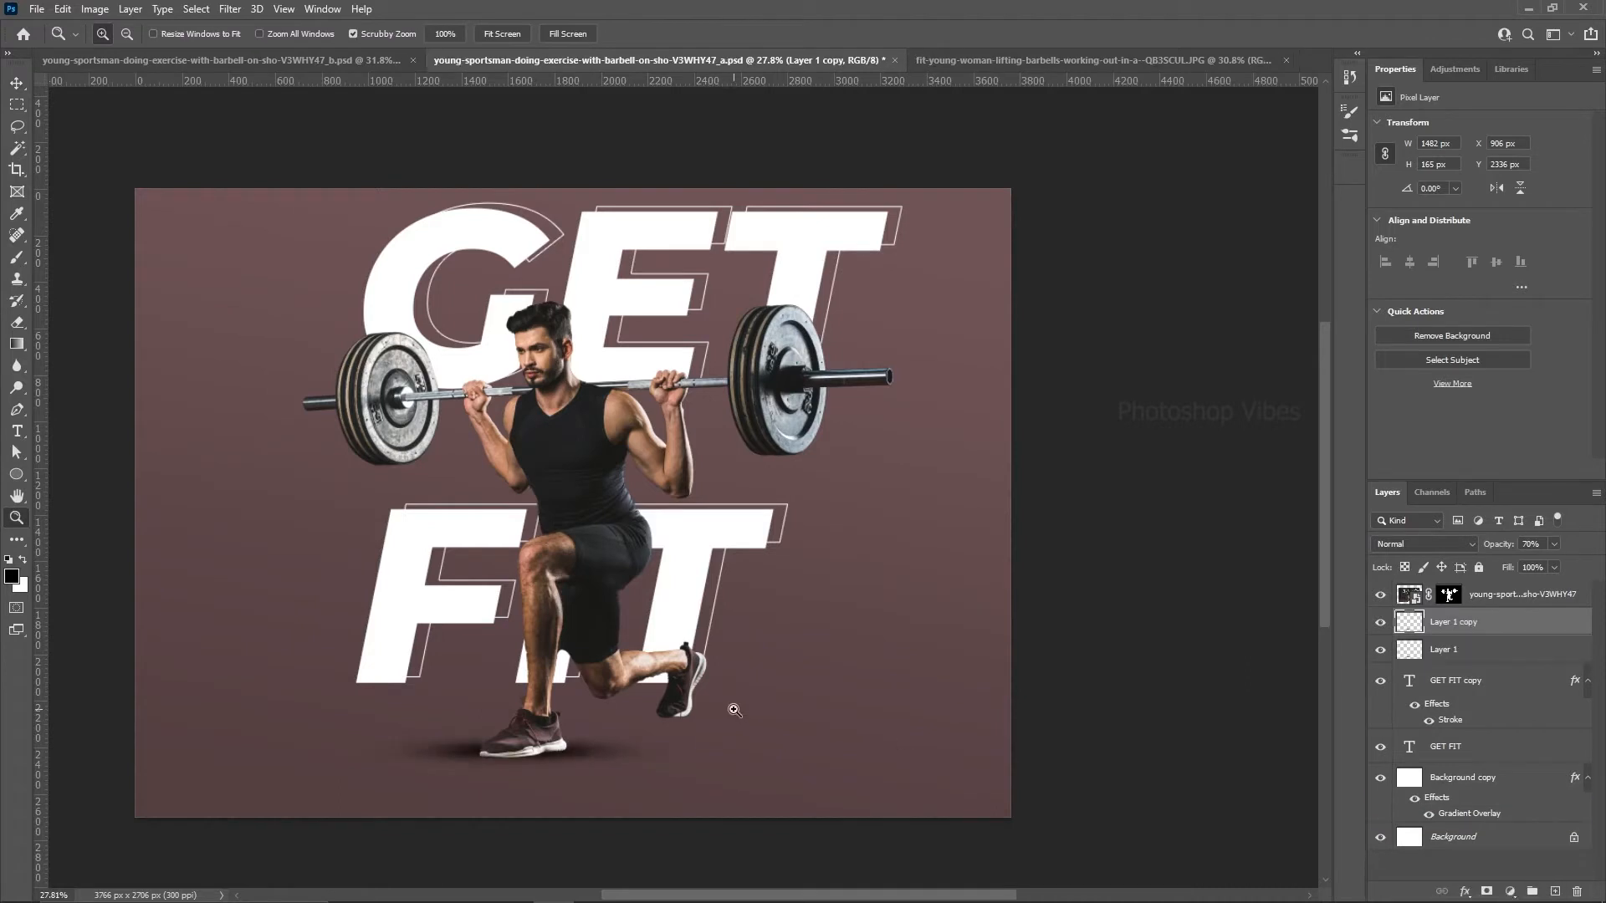
key("ctrl+t")
left_click_drag(611, 757, 696, 721)
key("Return")
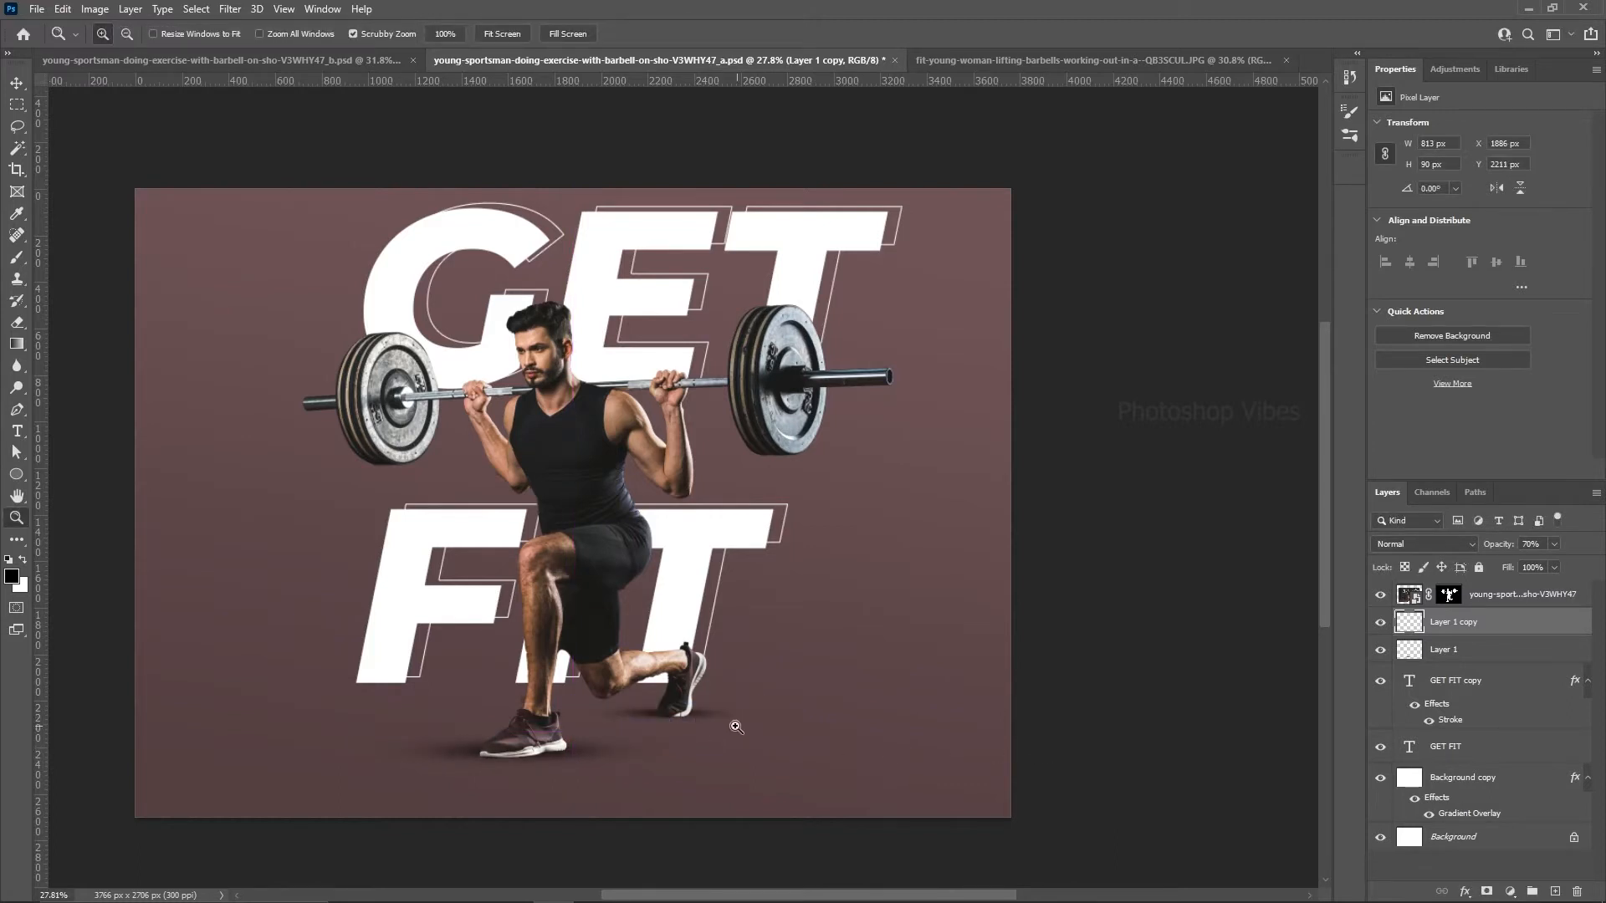
key("v")
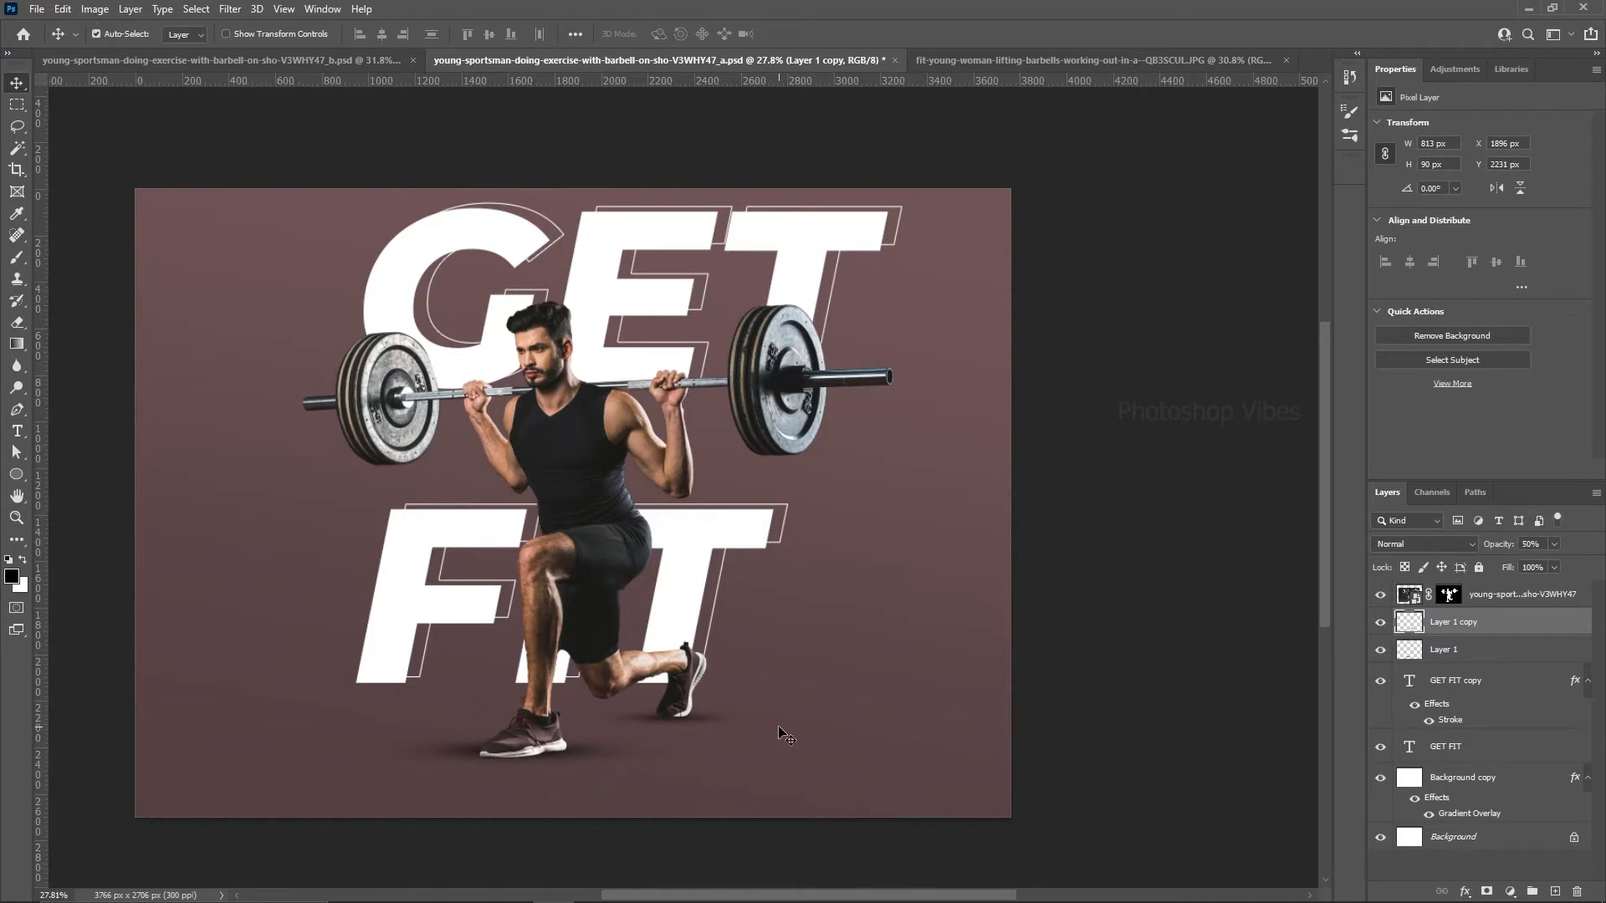
Step: Create a new layer above the sportsman layer and check the finished composite in the _b.psd document for reference
scroll(629, 674, "down", 3)
scroll(610, 590, "up", 3)
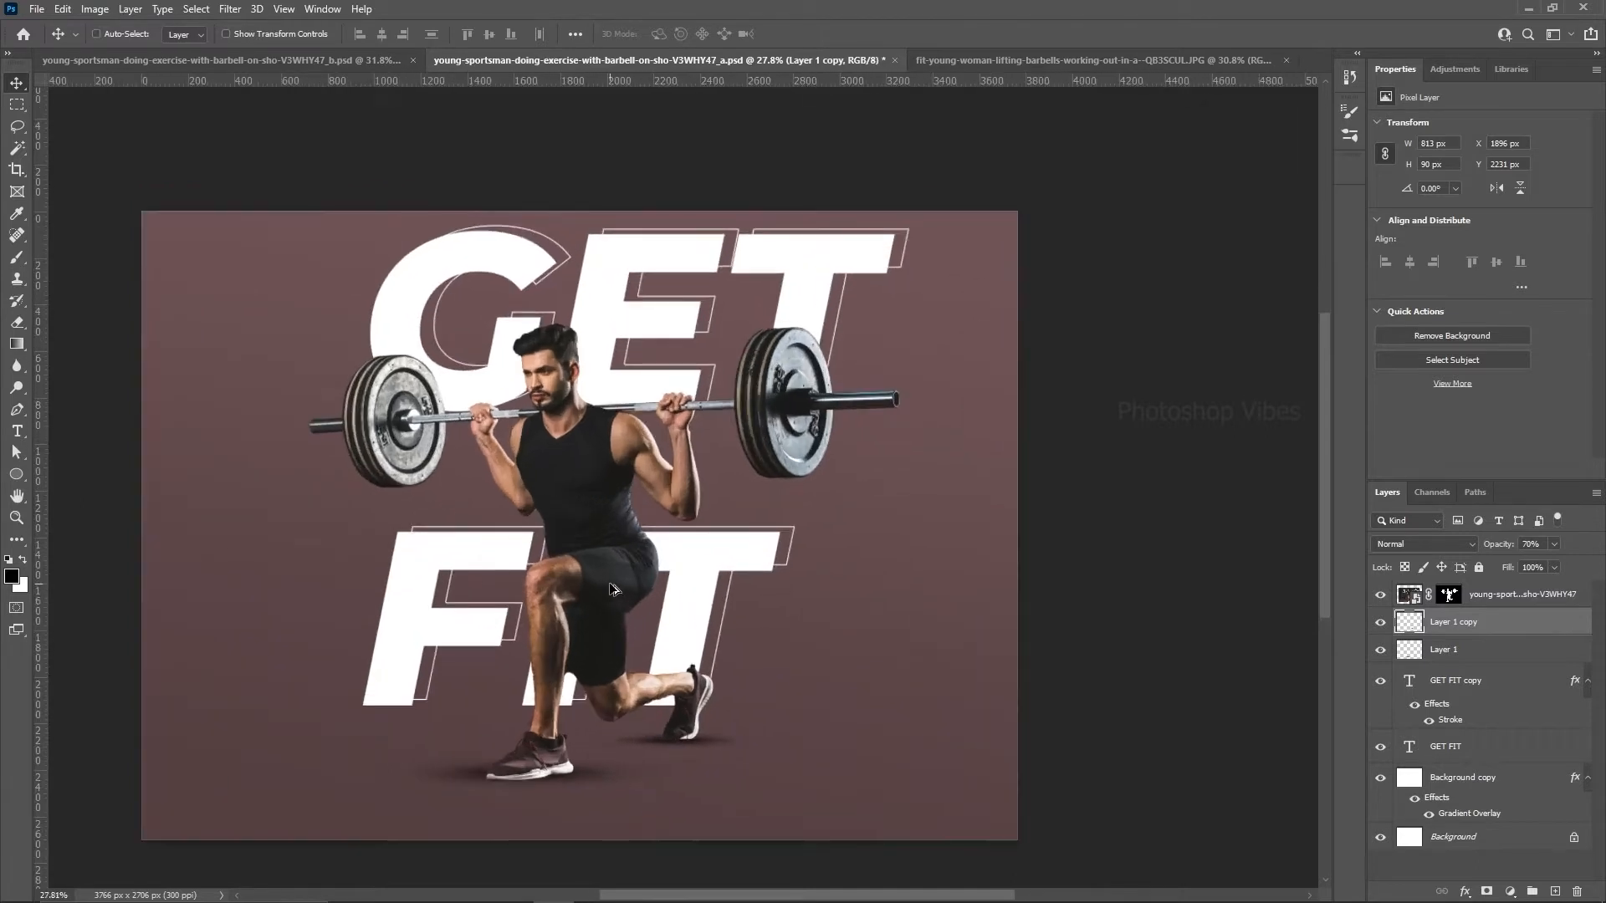
left_click(787, 400)
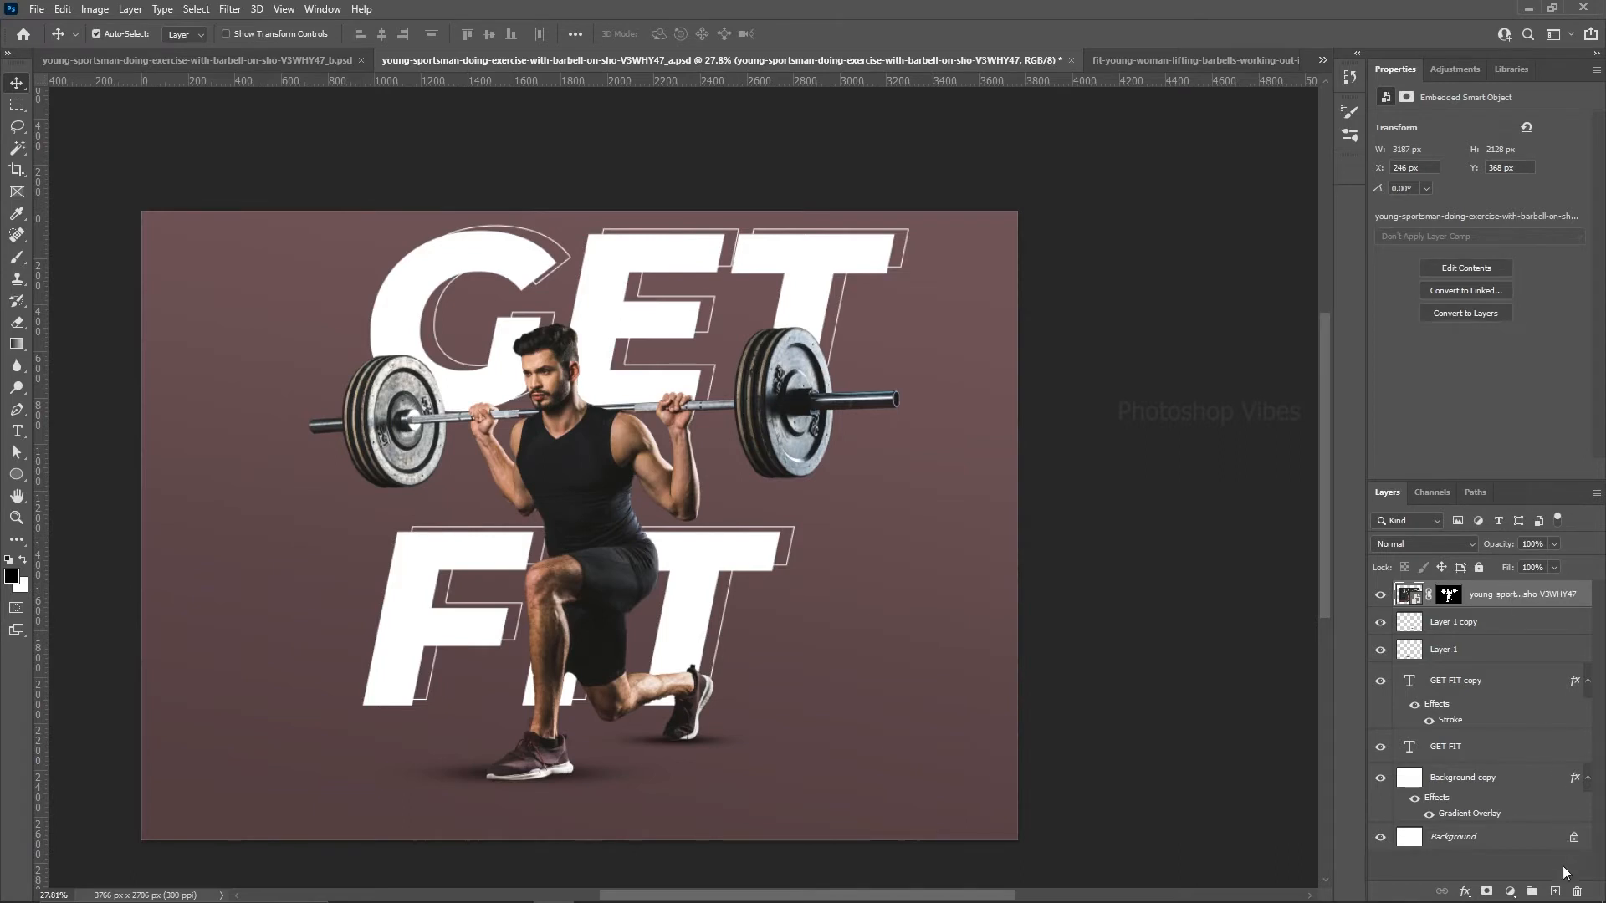
left_click(1554, 891)
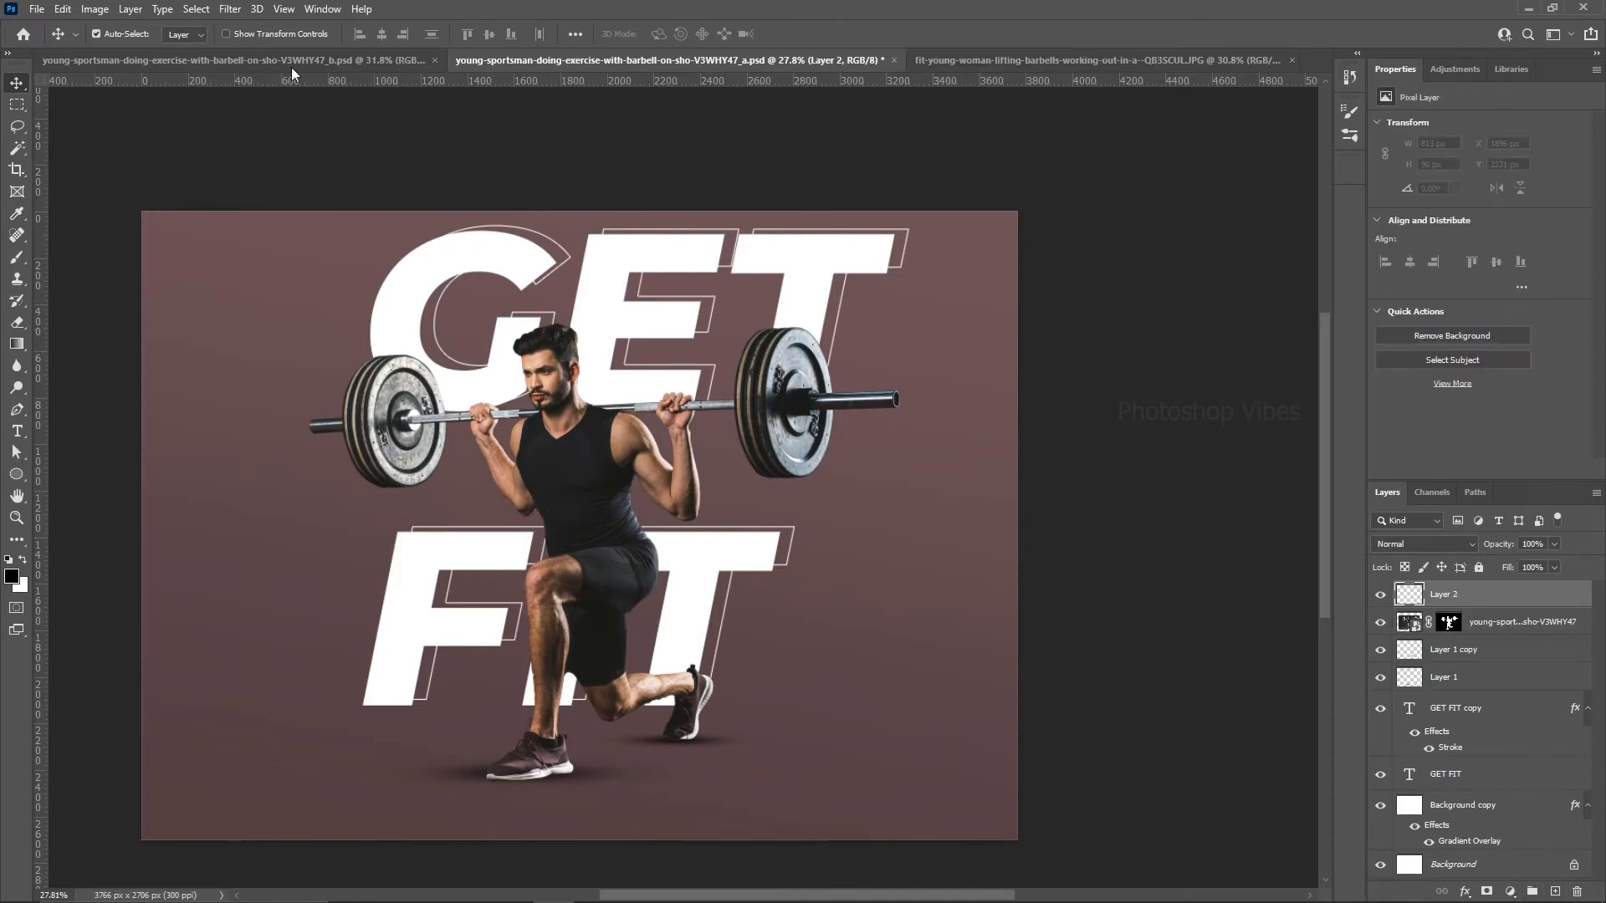
left_click(292, 65)
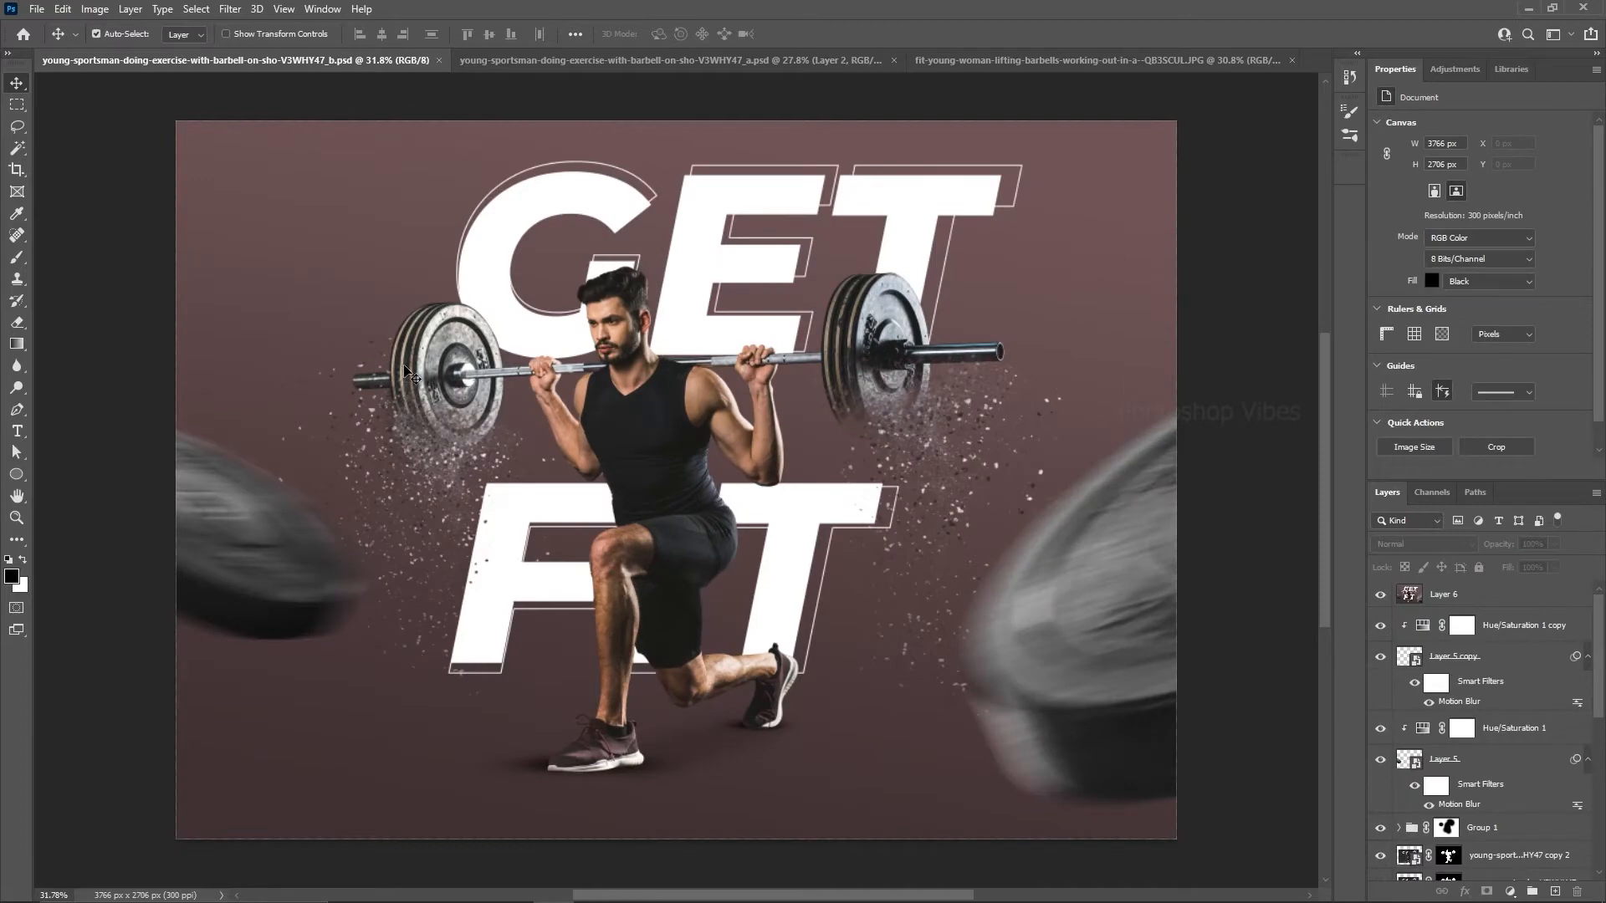
left_click(502, 64)
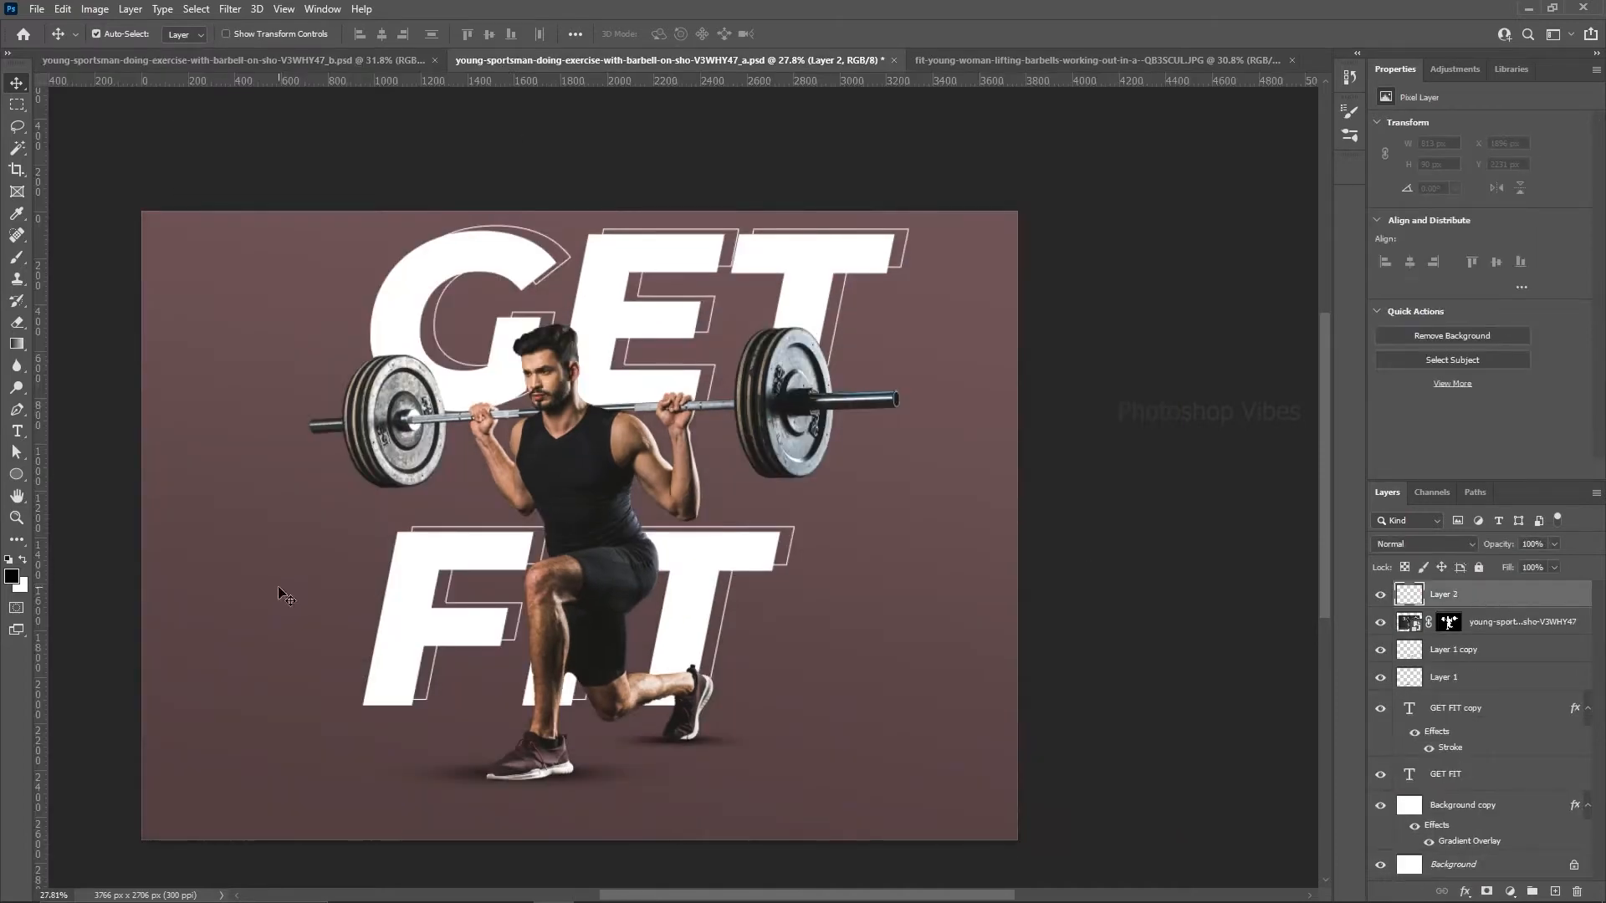
Step: Fill the new layer with the black foreground color and hide it with a black layer mask
left_click(16, 581)
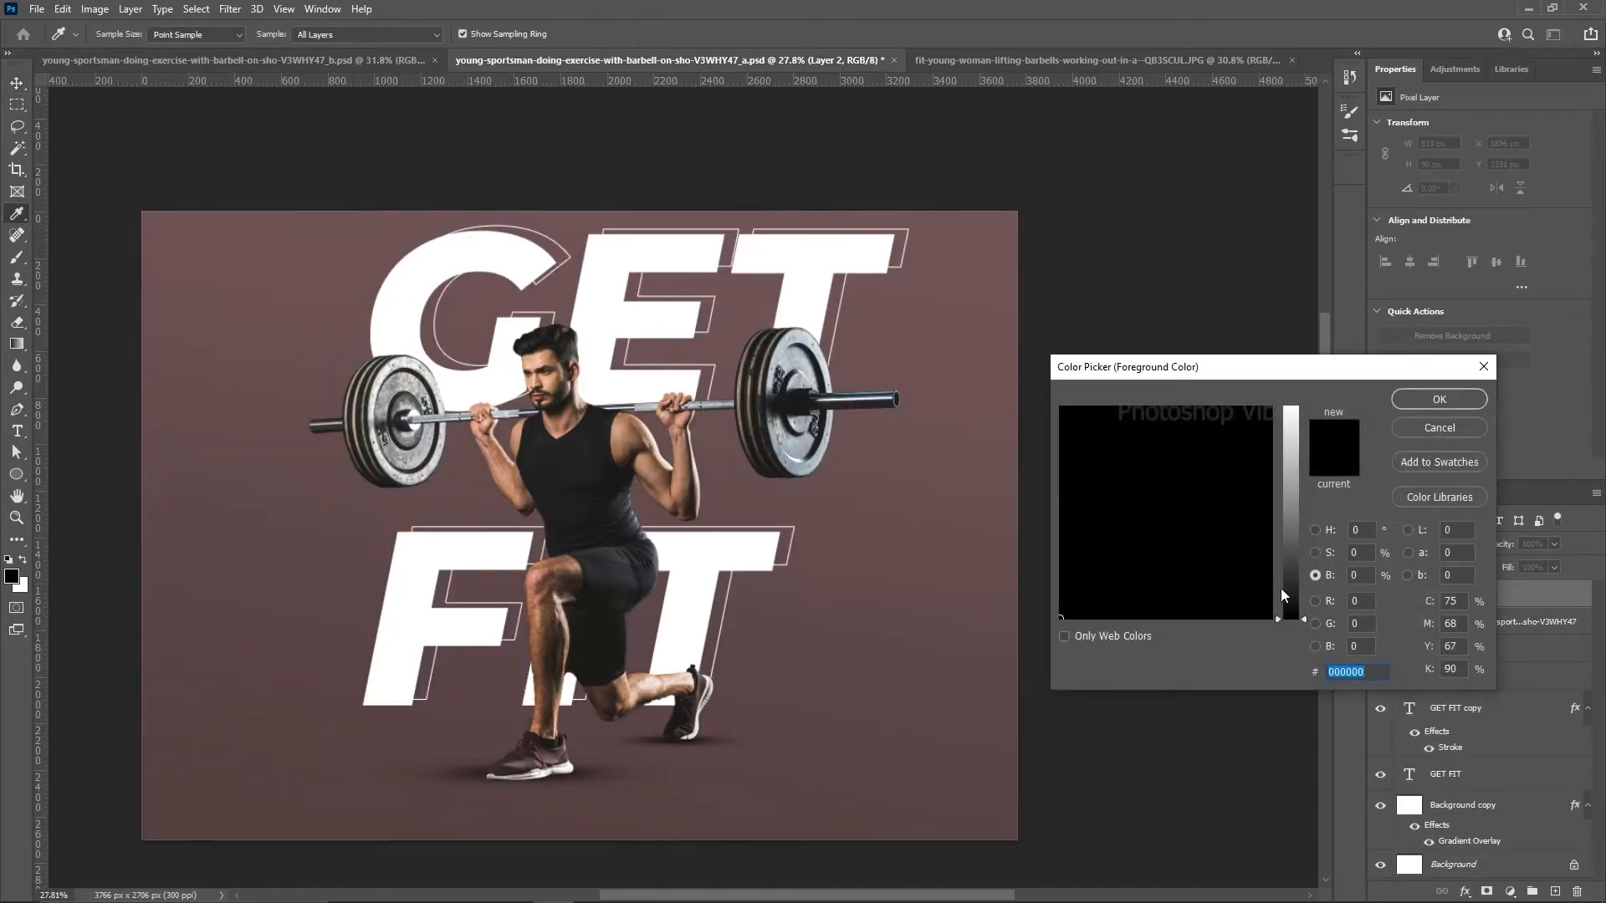
left_click(1316, 531)
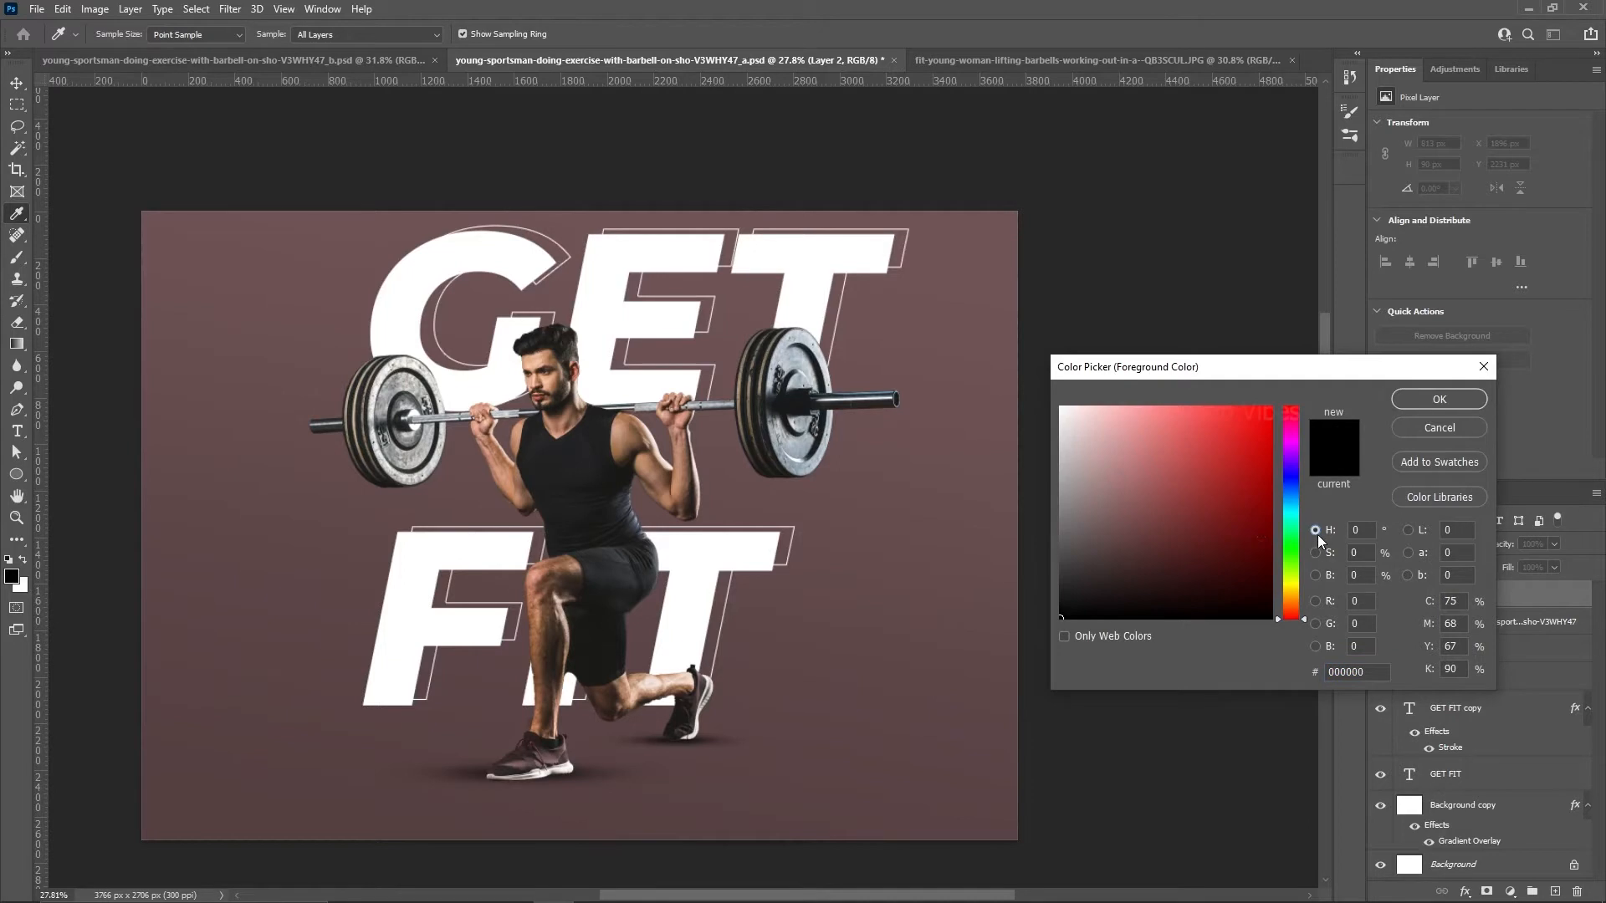
left_click(1456, 399)
left_click(63, 9)
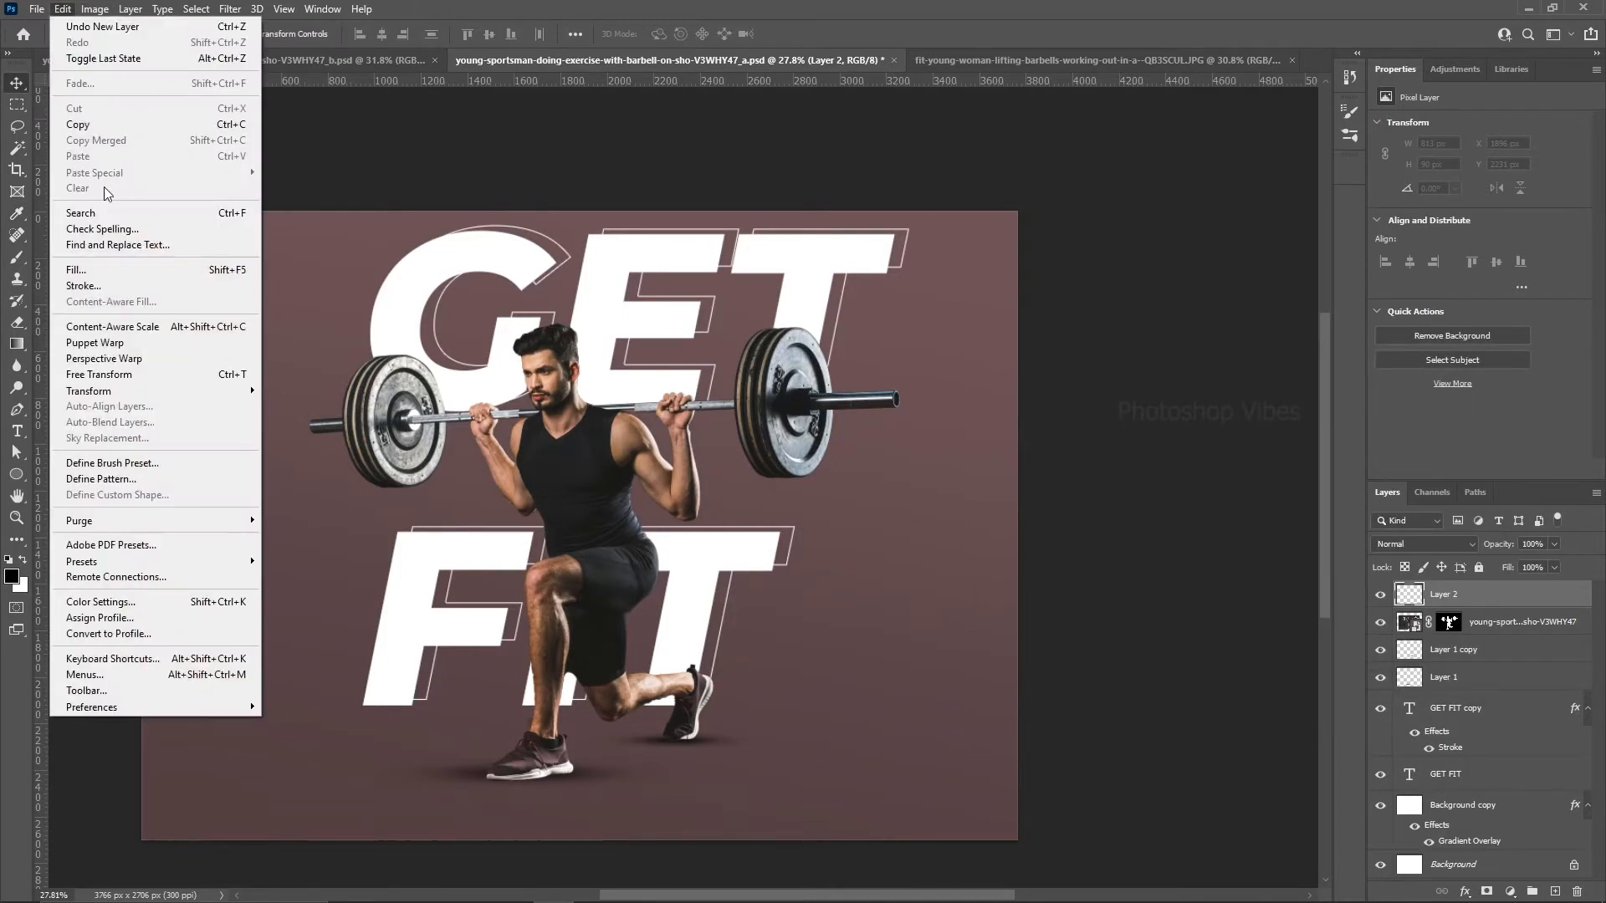
left_click(123, 268)
left_click(816, 223)
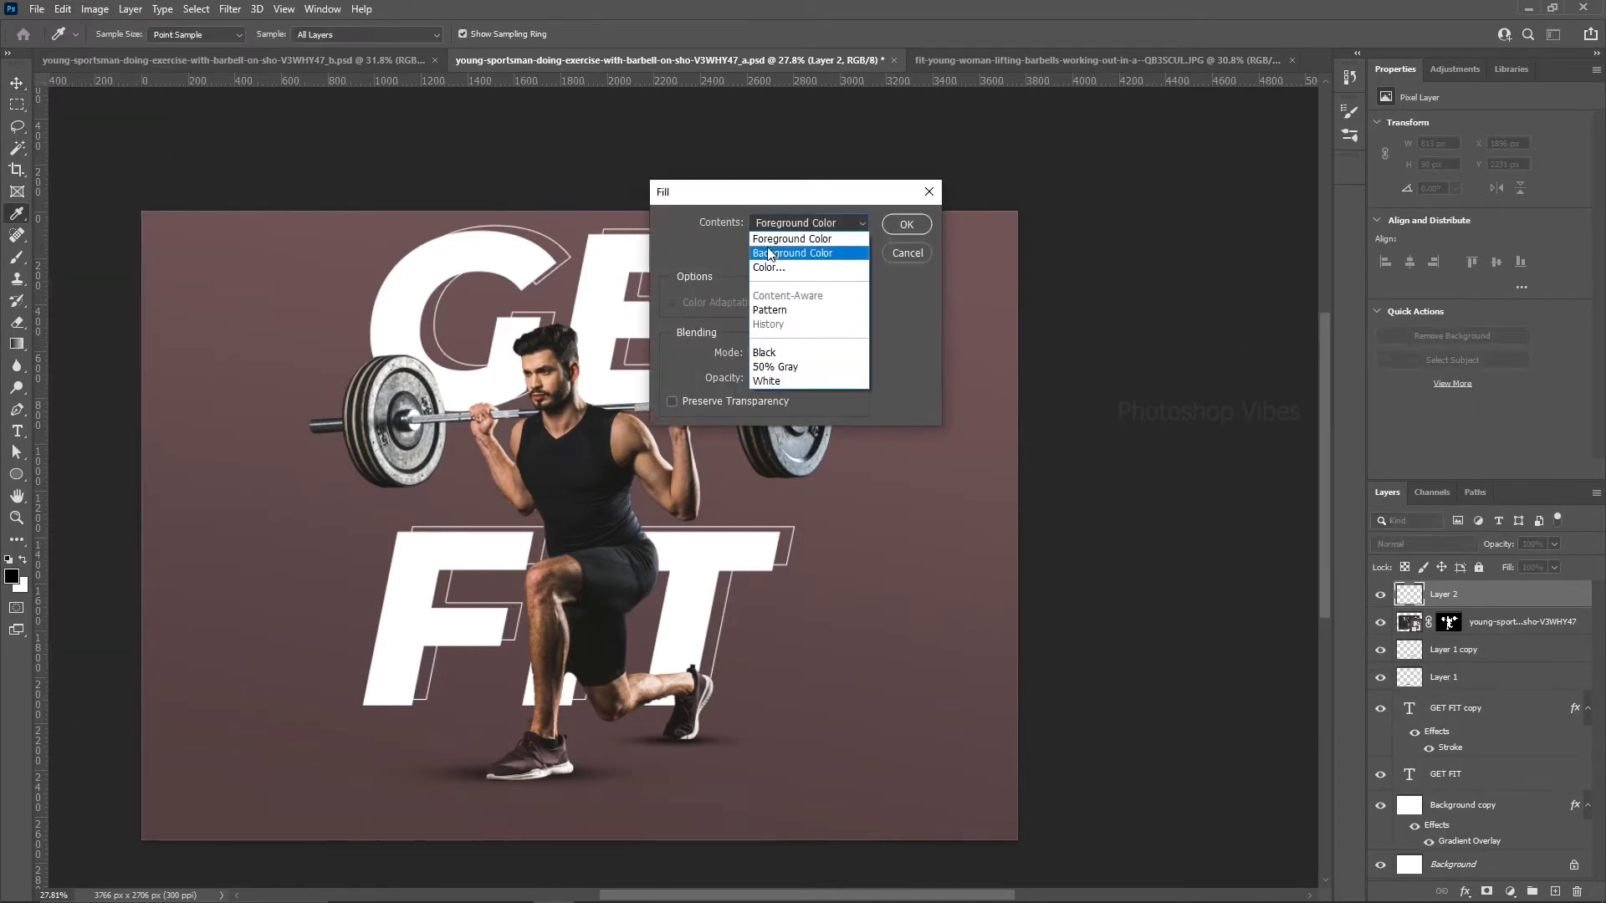
left_click(810, 240)
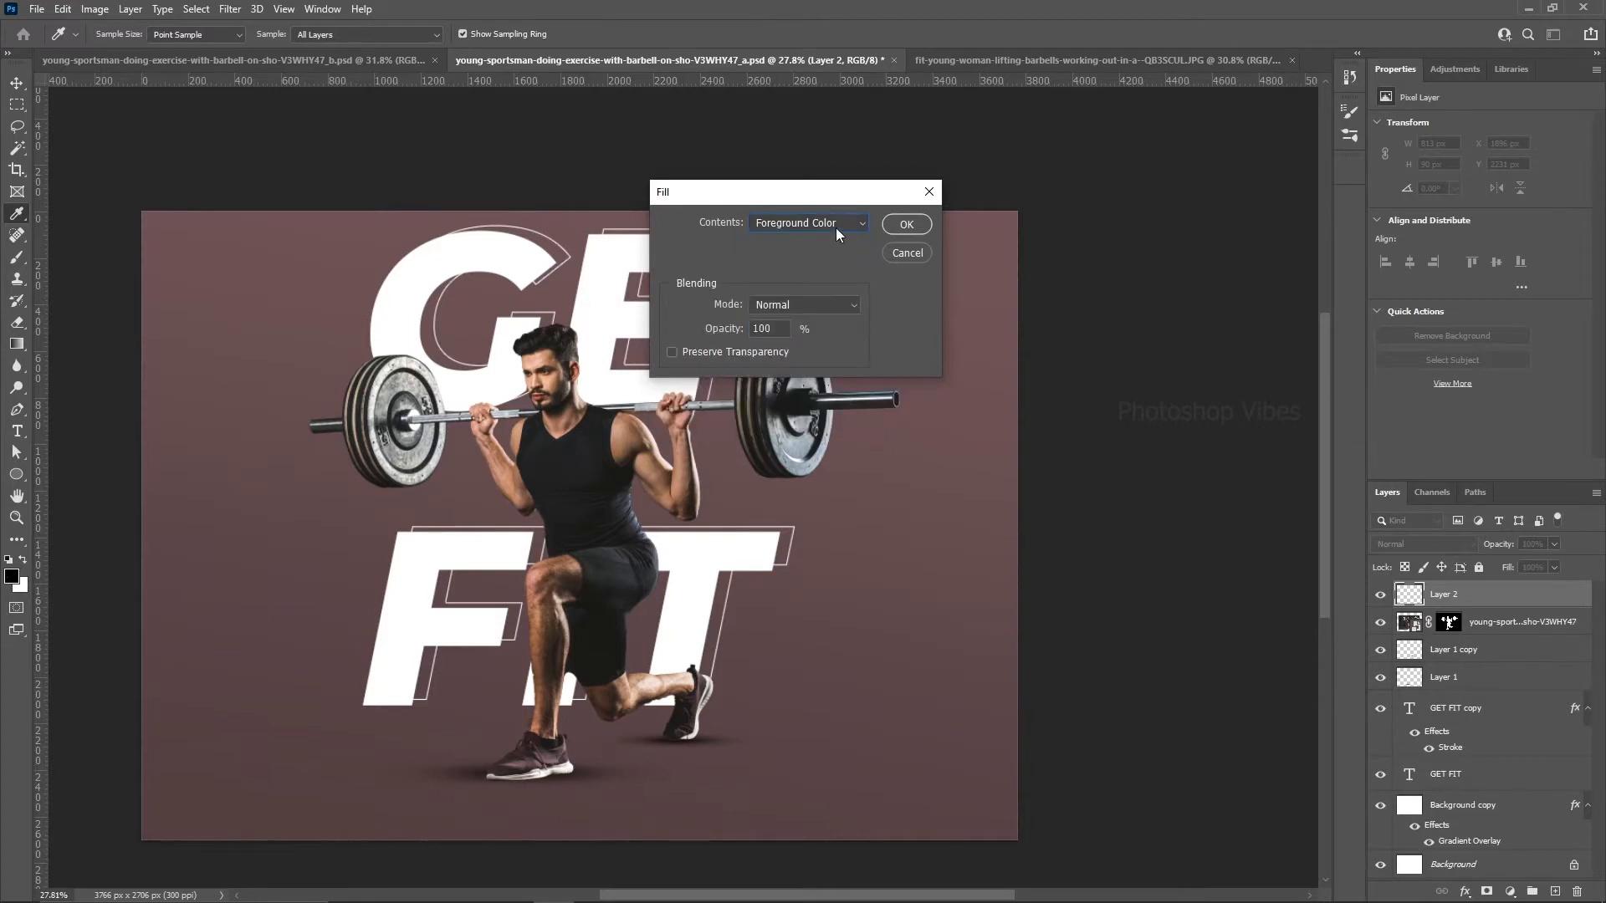
left_click(906, 225)
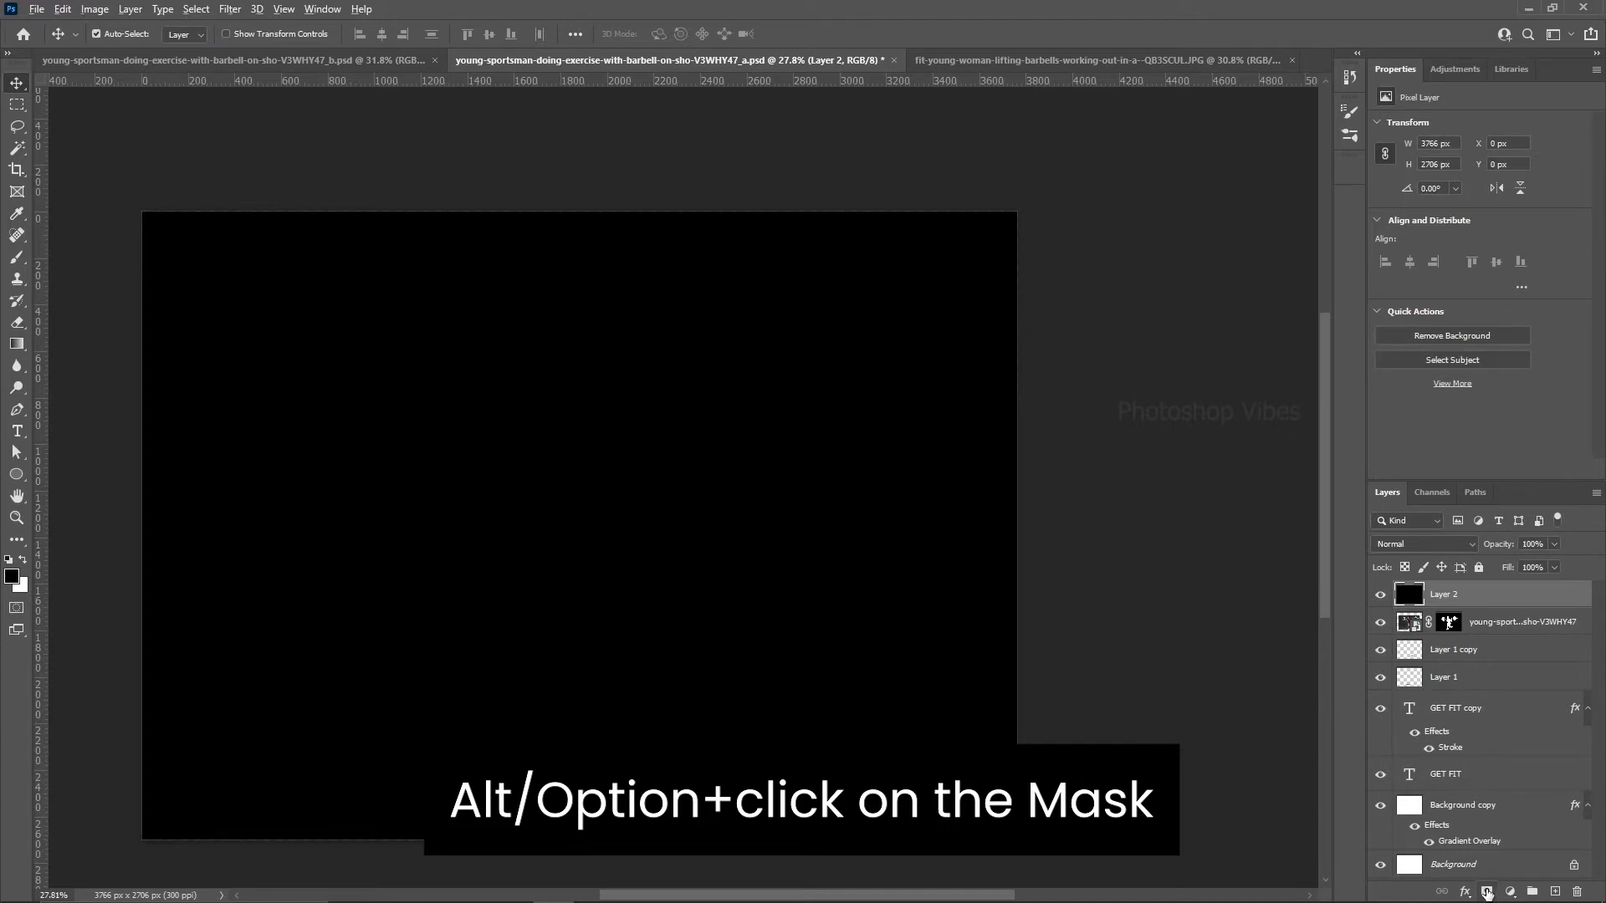
left_click(1487, 891, "alt")
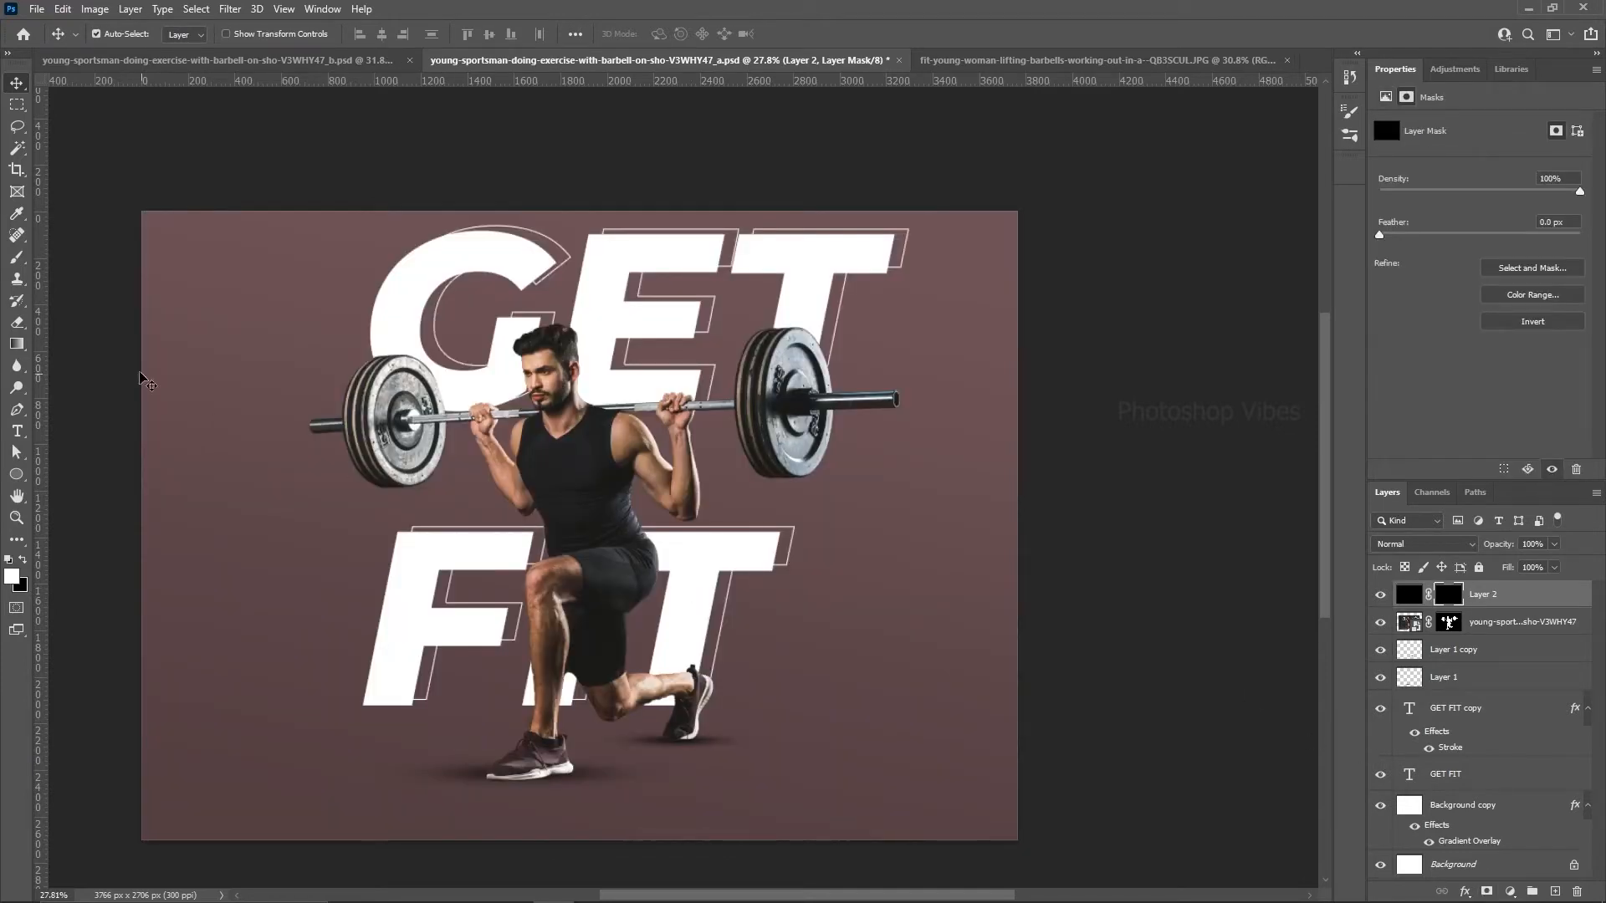
Step: Choose the Eraser tool and enlarge its brush picker to show more brushes
left_click(18, 325)
left_click(76, 324)
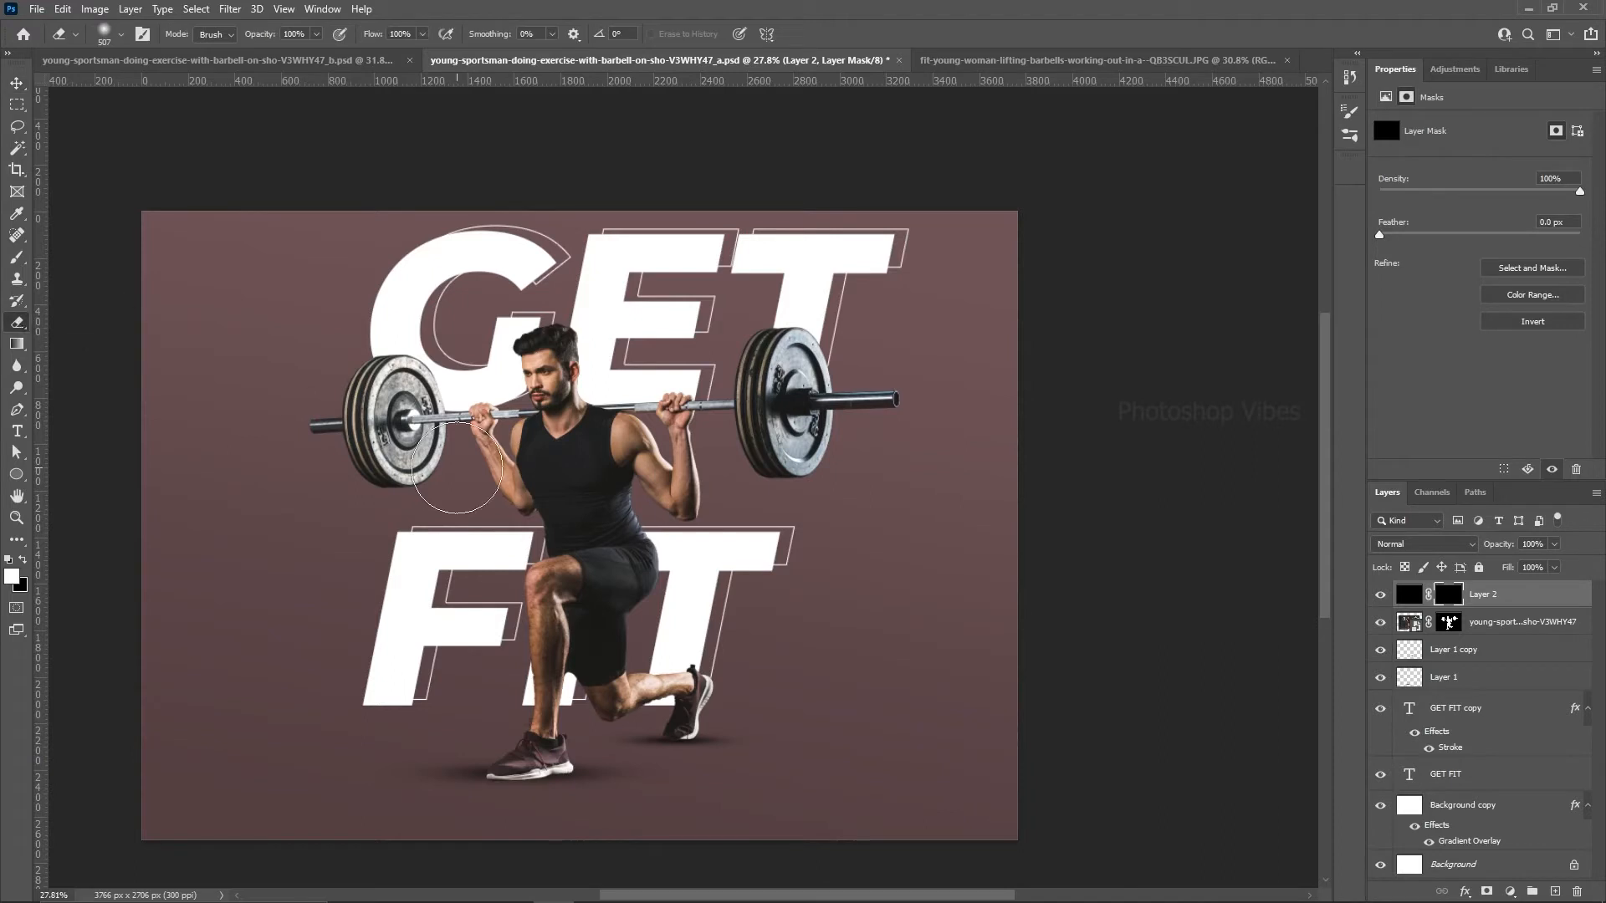
right_click(713, 435)
left_click(740, 613)
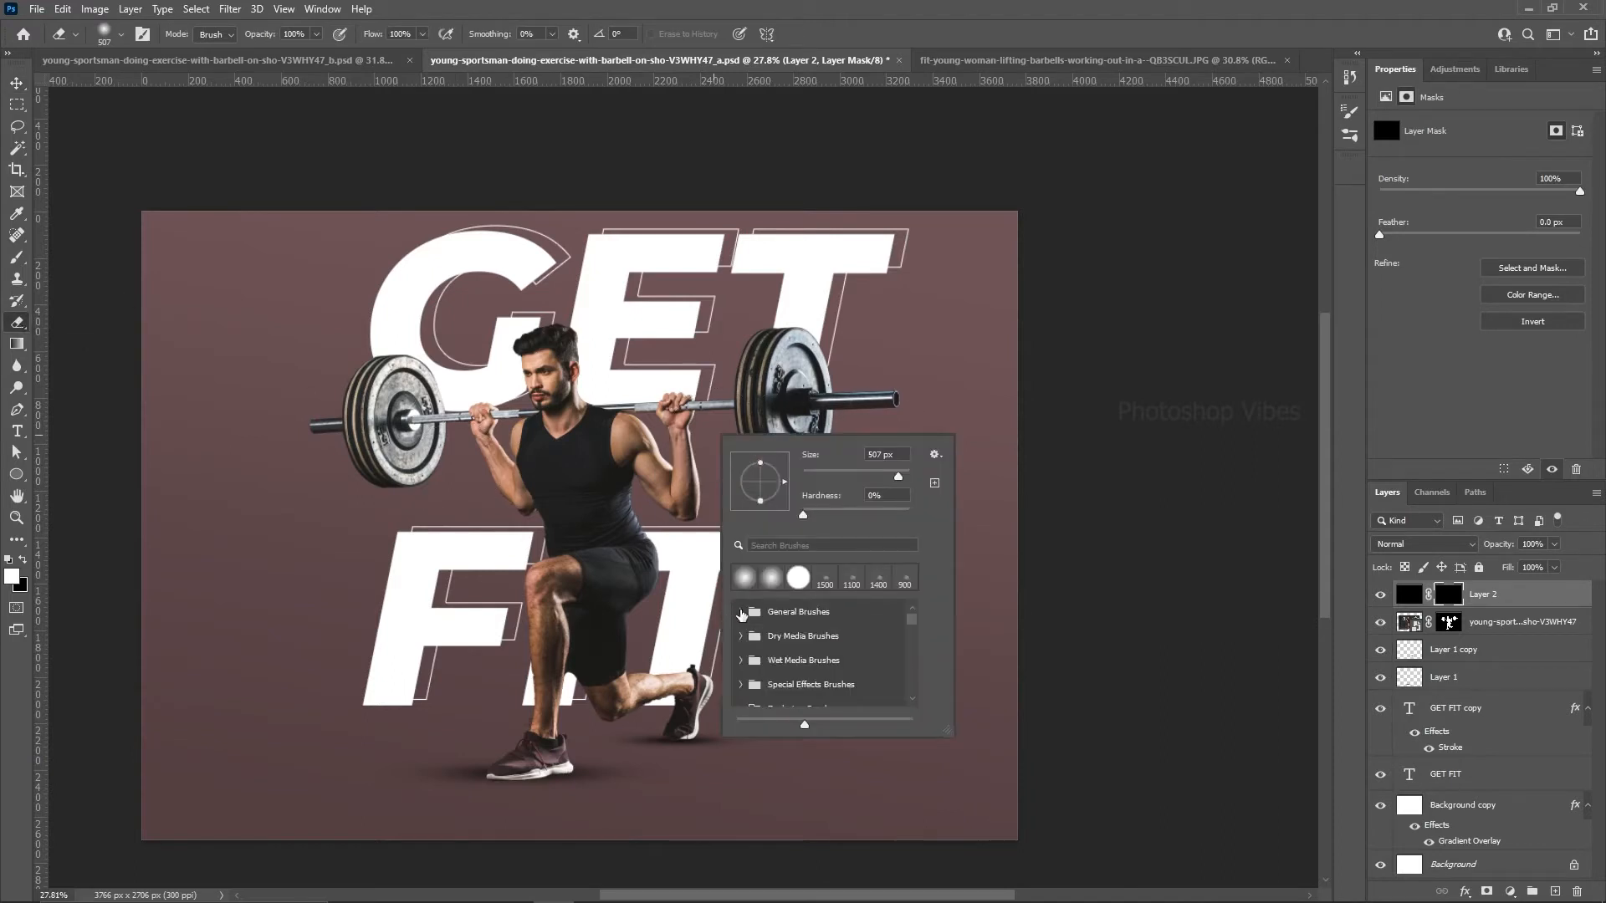
left_click_drag(943, 718, 1151, 844)
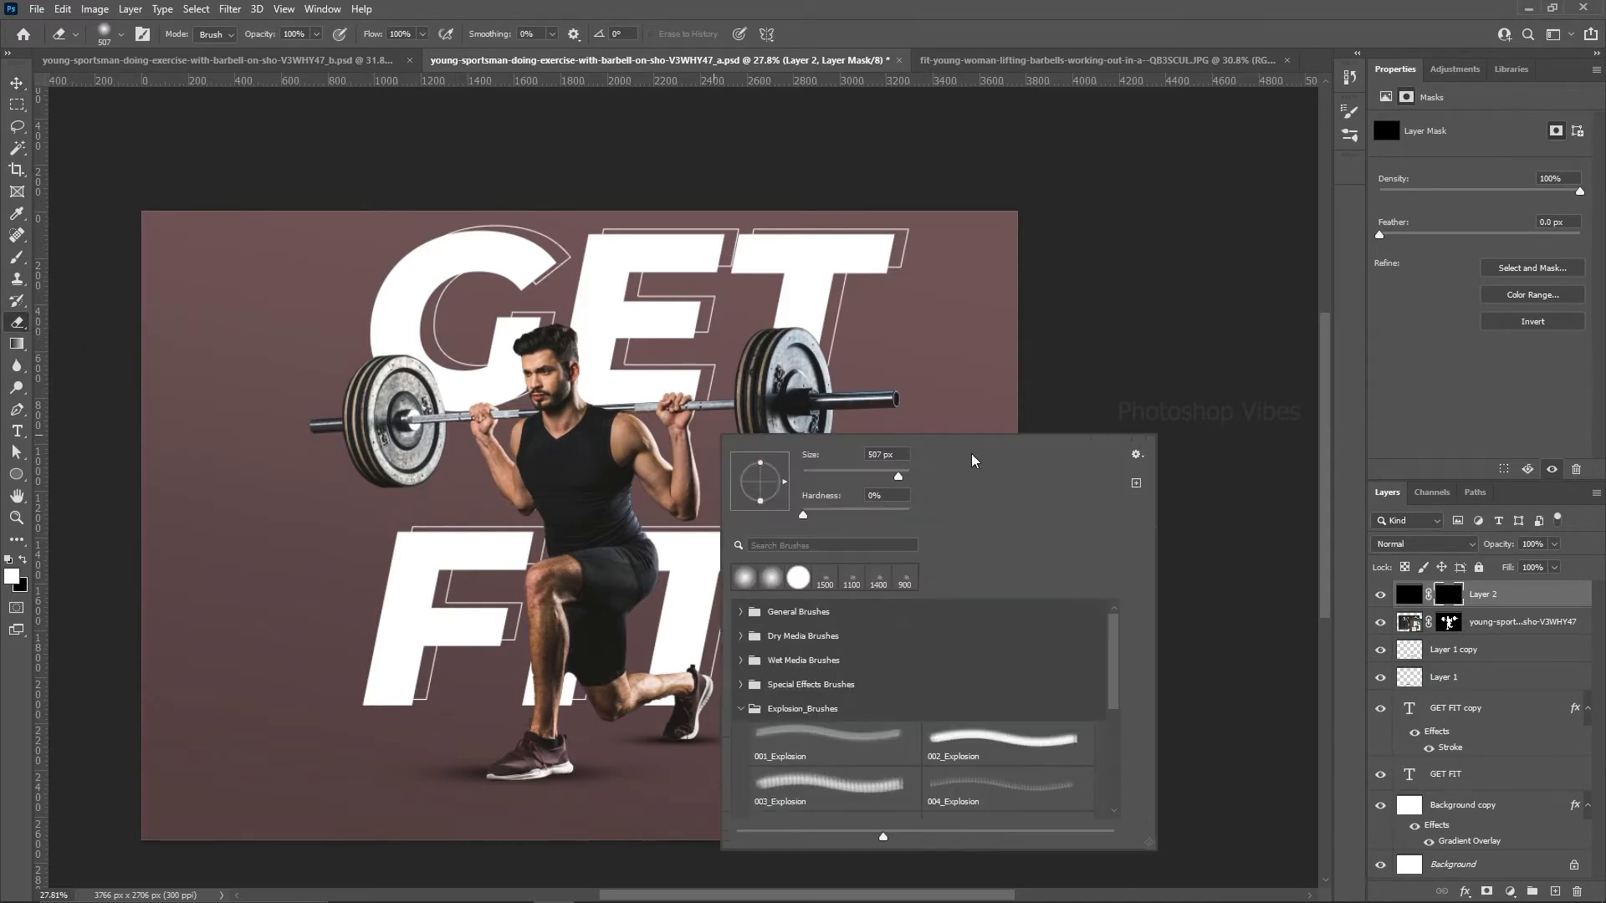
Step: Browse the Explosion_Brushes set and choose the 005_Explosion brush at 1960 px for the Eraser
right_click(655, 243)
left_click(684, 517)
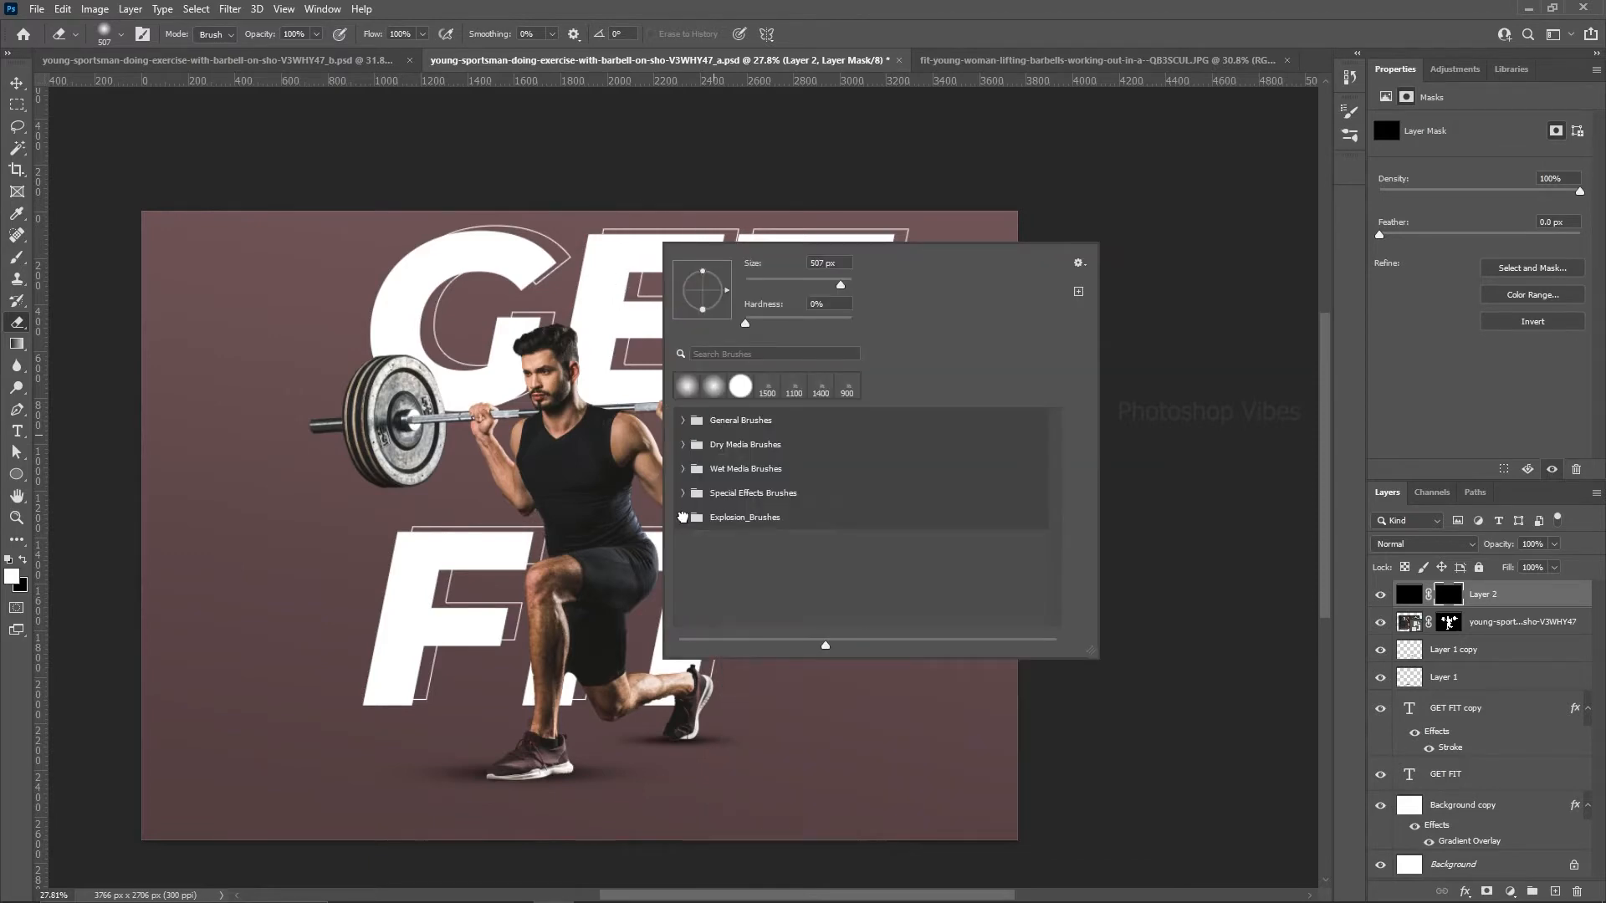
left_click(684, 518)
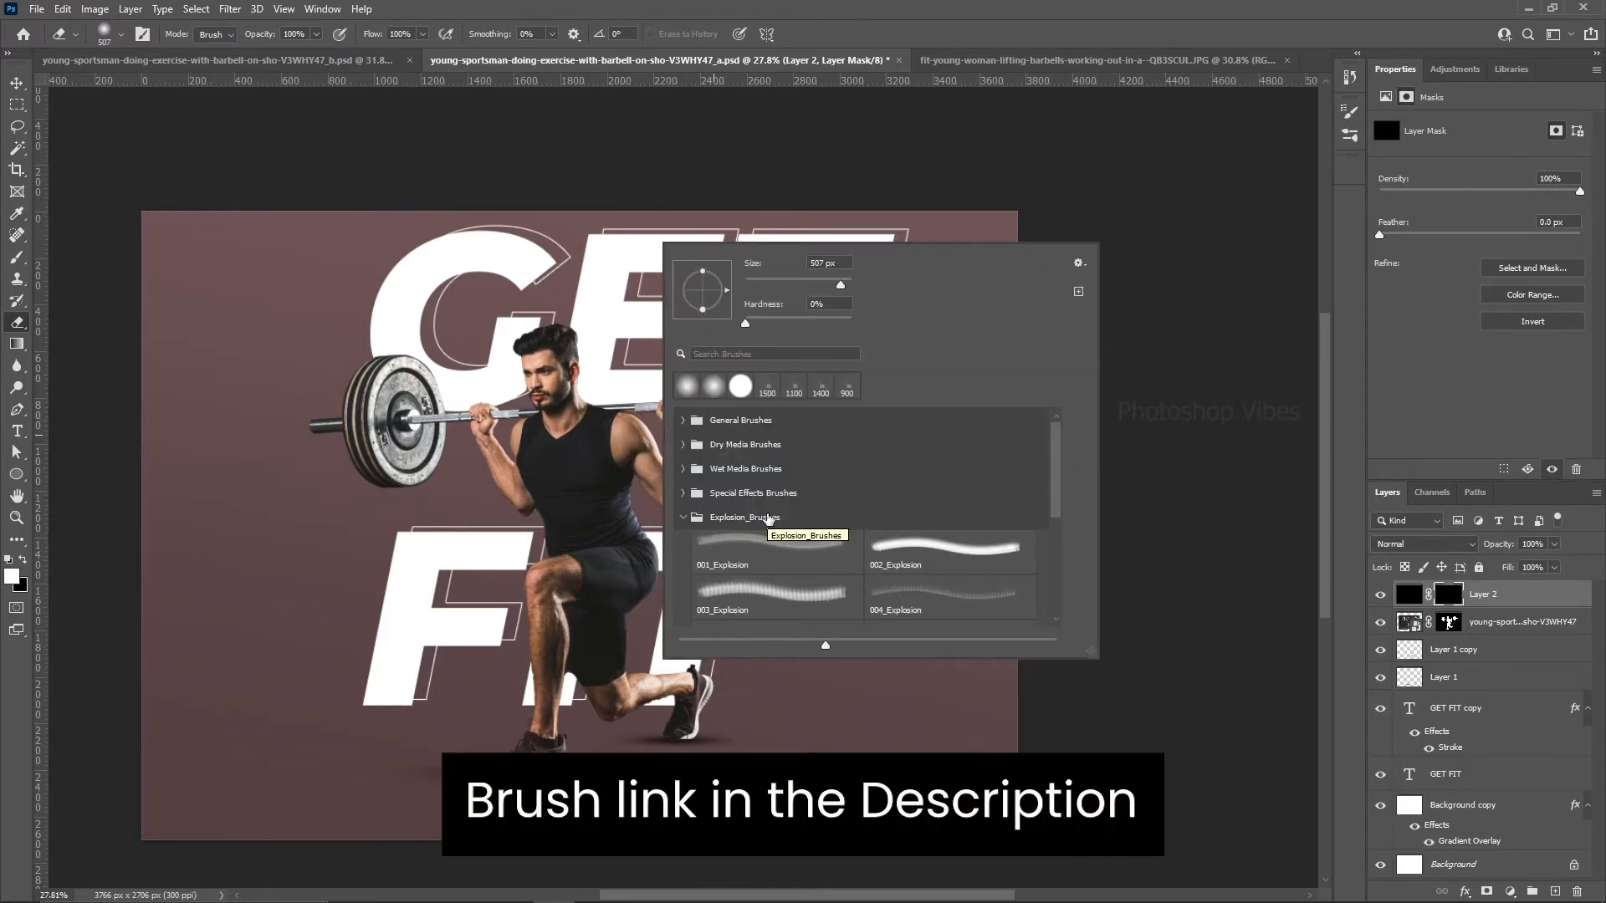
left_click(783, 551)
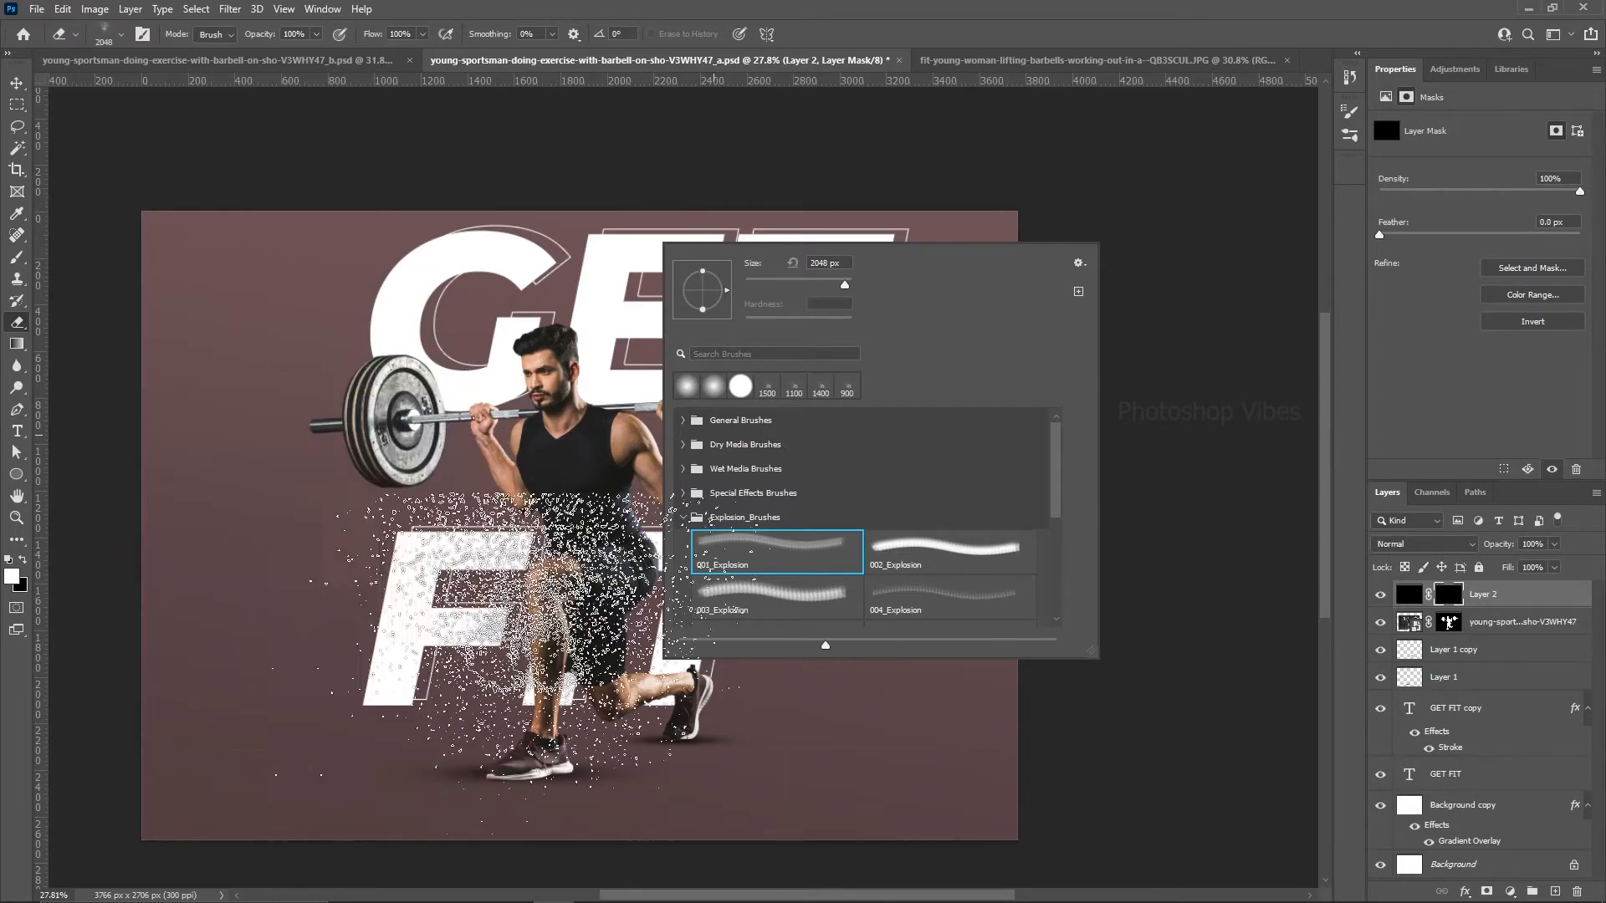
left_click(937, 550)
scroll(861, 552, "down", 2)
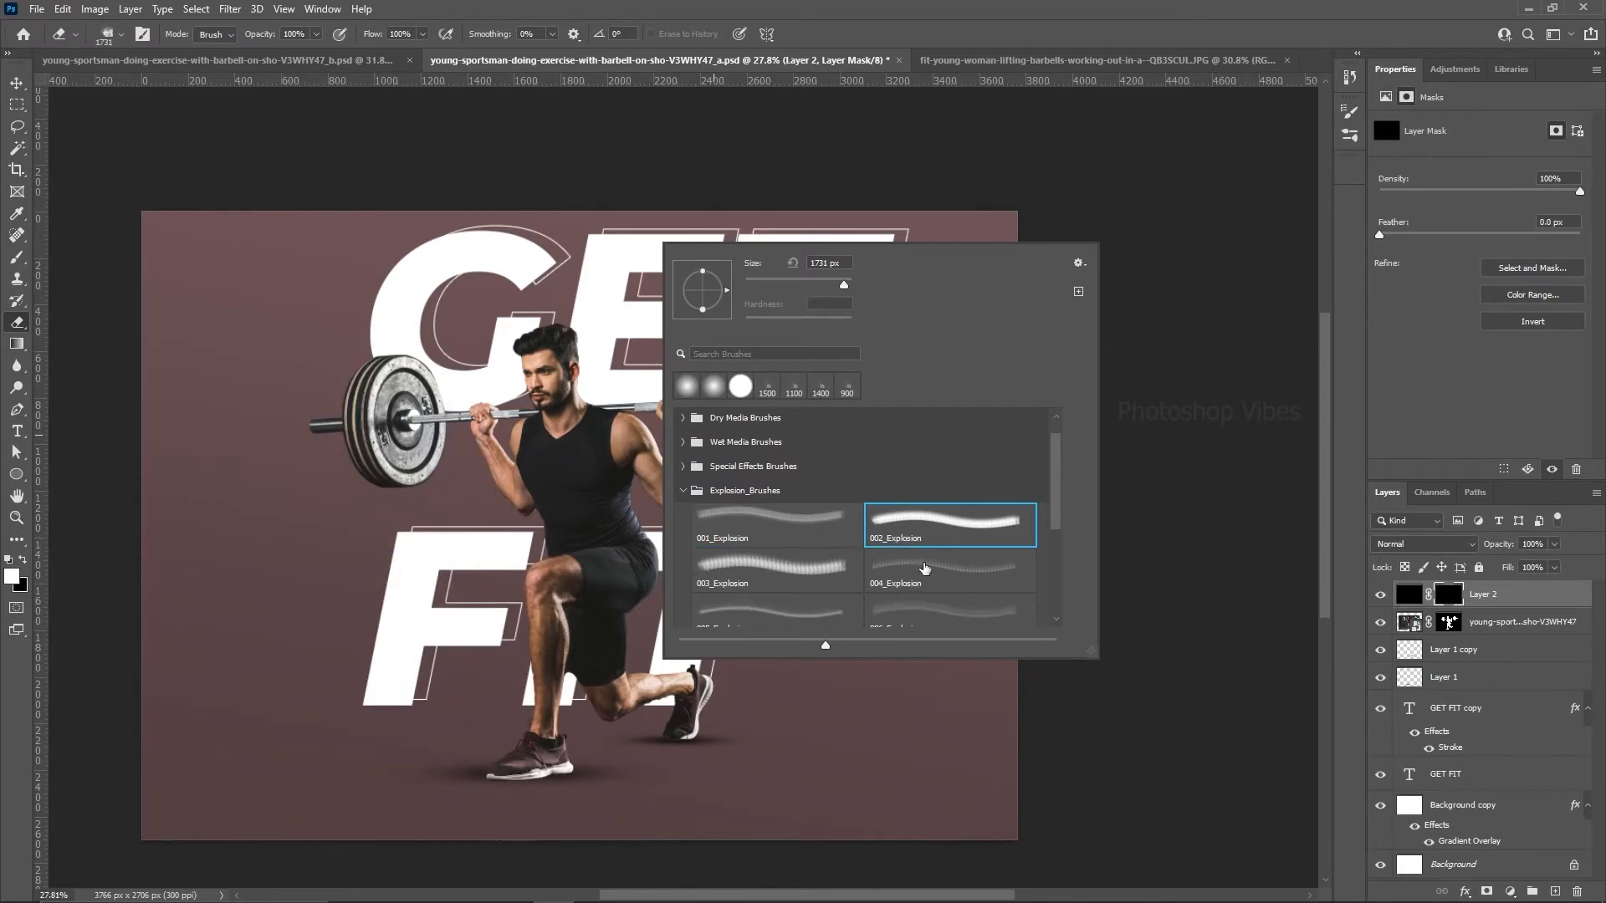
left_click(776, 602)
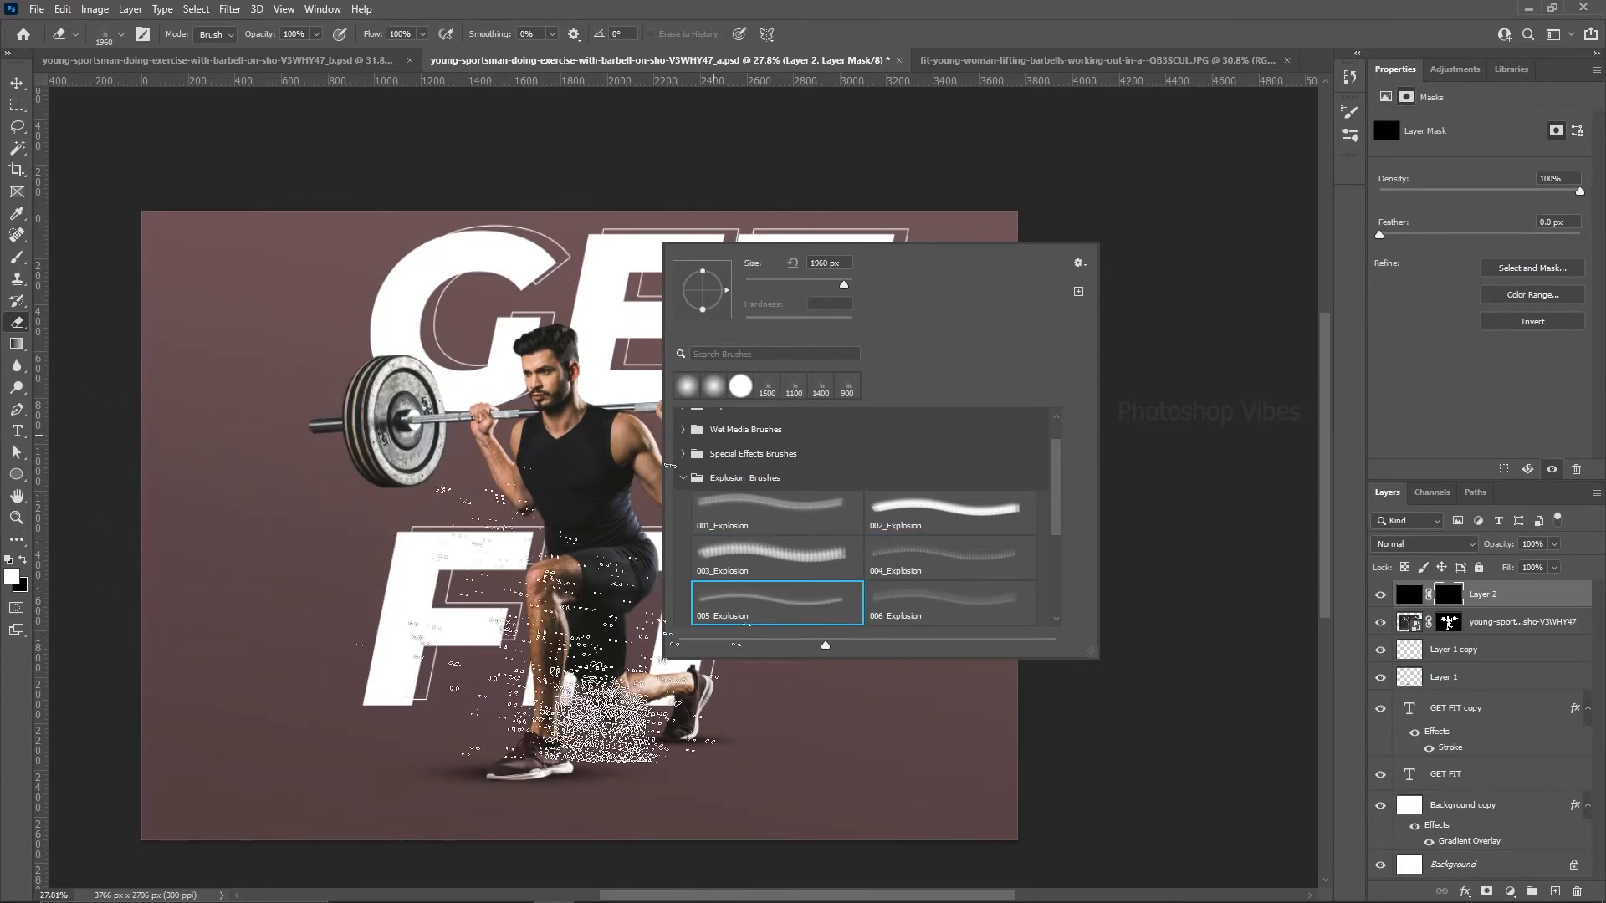
double_click(729, 624)
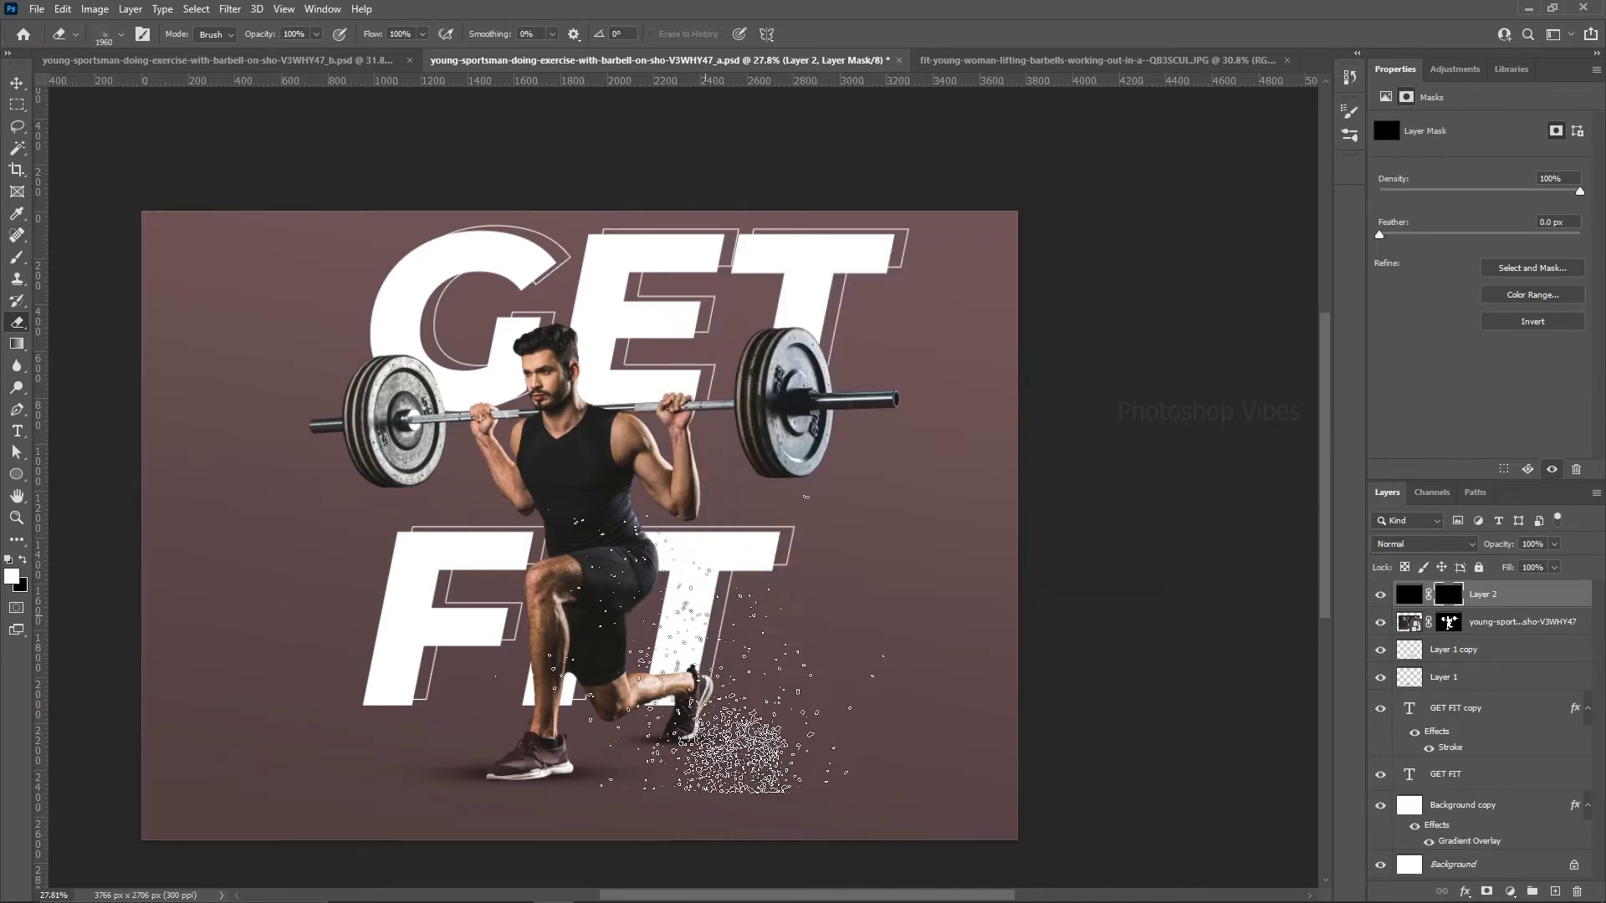
Step: Rotate the explosion brush to 177° and stamp black debris particles below the right-hand barbell plate through the layer mask
right_click(761, 441)
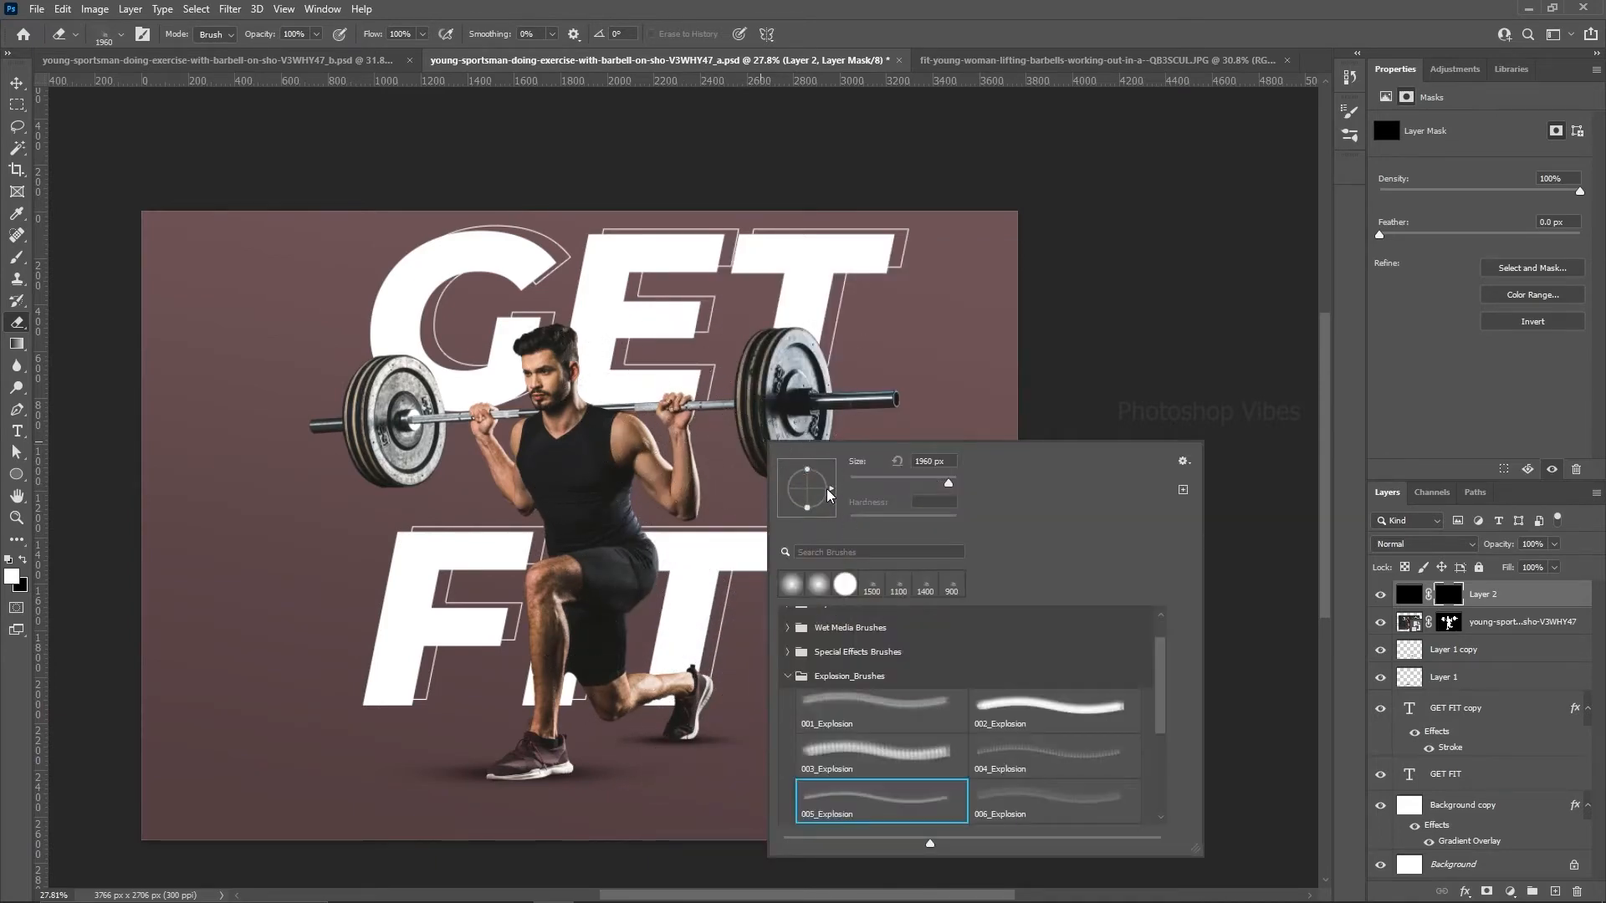
left_click_drag(825, 503, 819, 509)
left_click(560, 493)
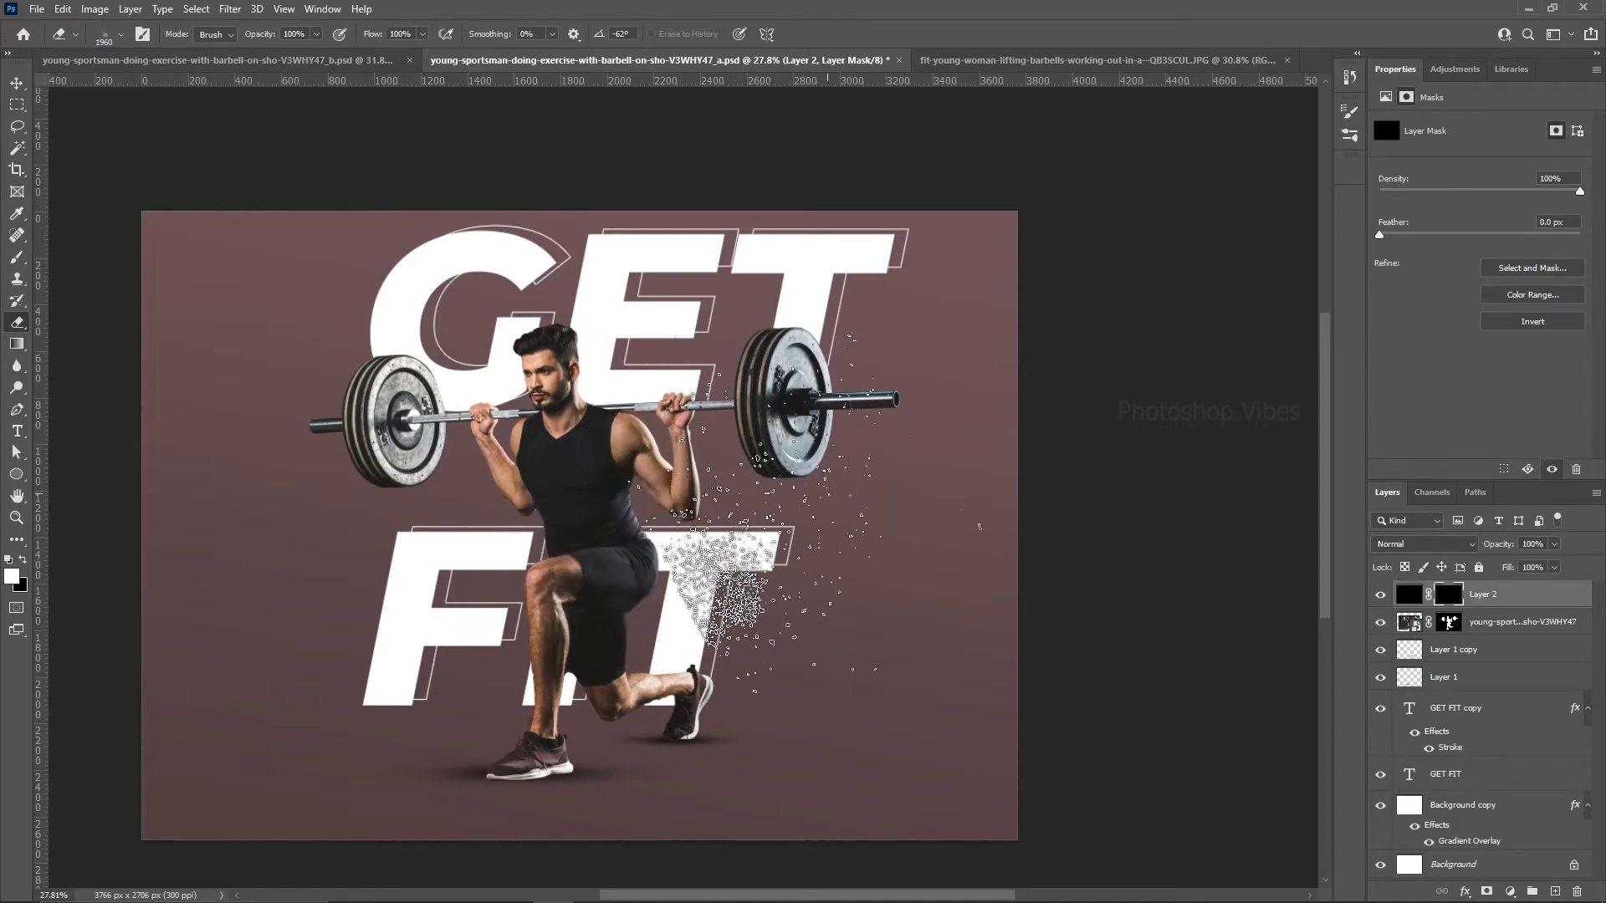
key("Right")
key("Right")
key("Right")
key("Right")
key("Right")
key("Right")
key("Right")
key("Right")
key("Right")
key("Right")
key("Right")
key("Right")
key("Right")
key("Right")
key("Right")
key("Right")
key("Right")
key("Right")
key("Right")
key("Right")
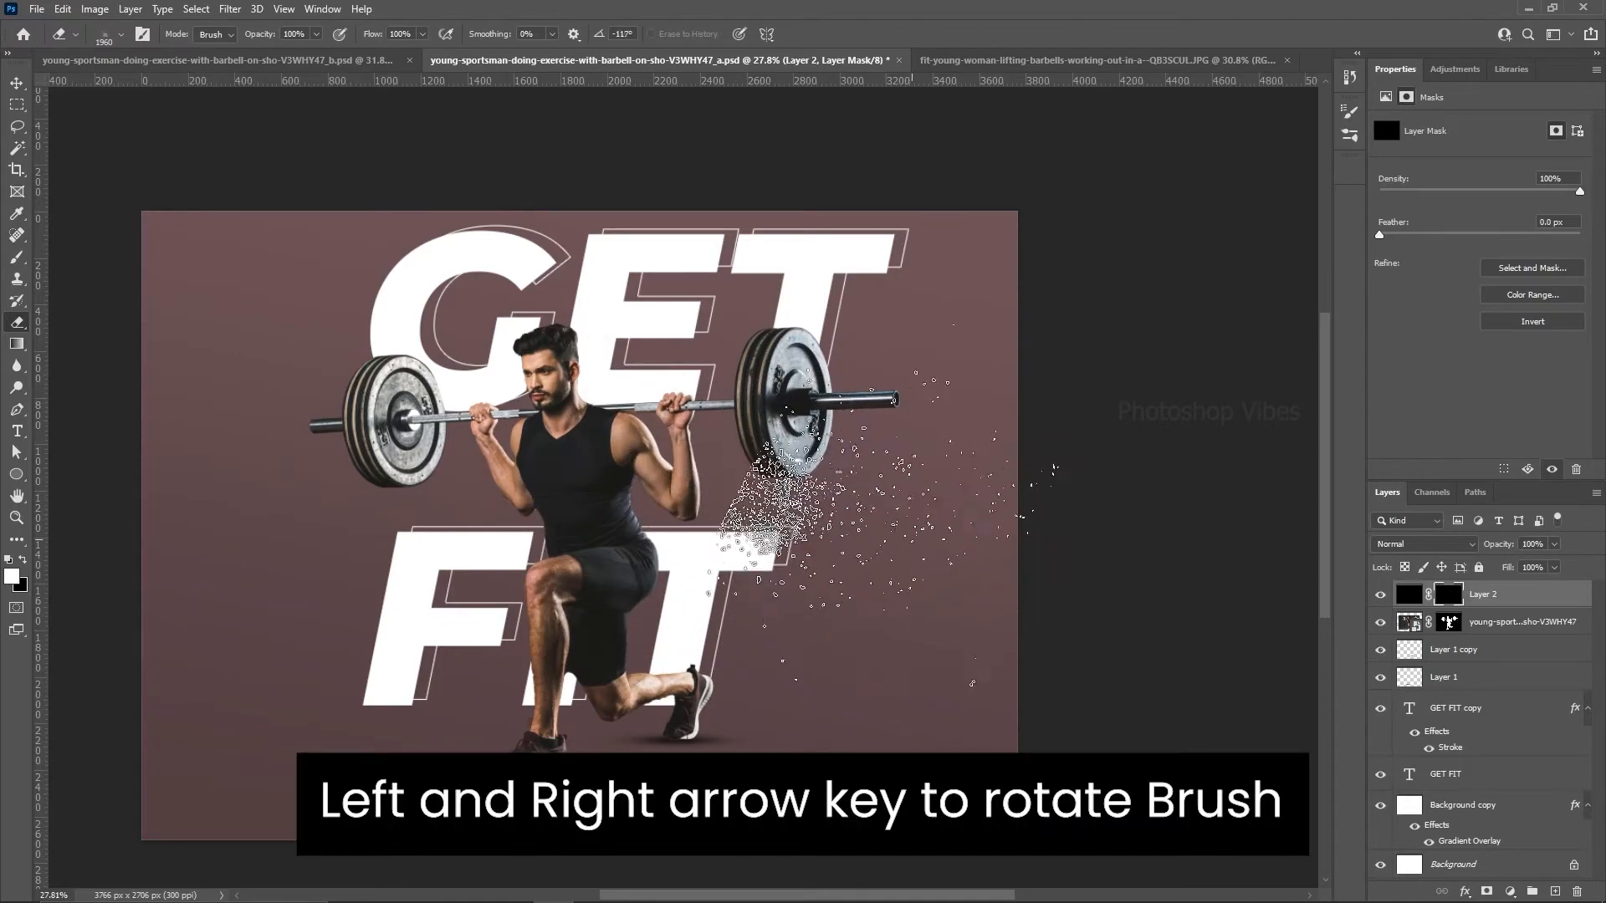
key("Right")
key("Right")
key("Right")
key("Right")
key("Right")
key("Right")
key("Right")
key("Right")
key("Right")
key("Right")
key("Right")
key("Right")
key("Right")
key("Right")
key("Right")
key("Right")
key("Right")
key("Right")
key("Right")
key("Right")
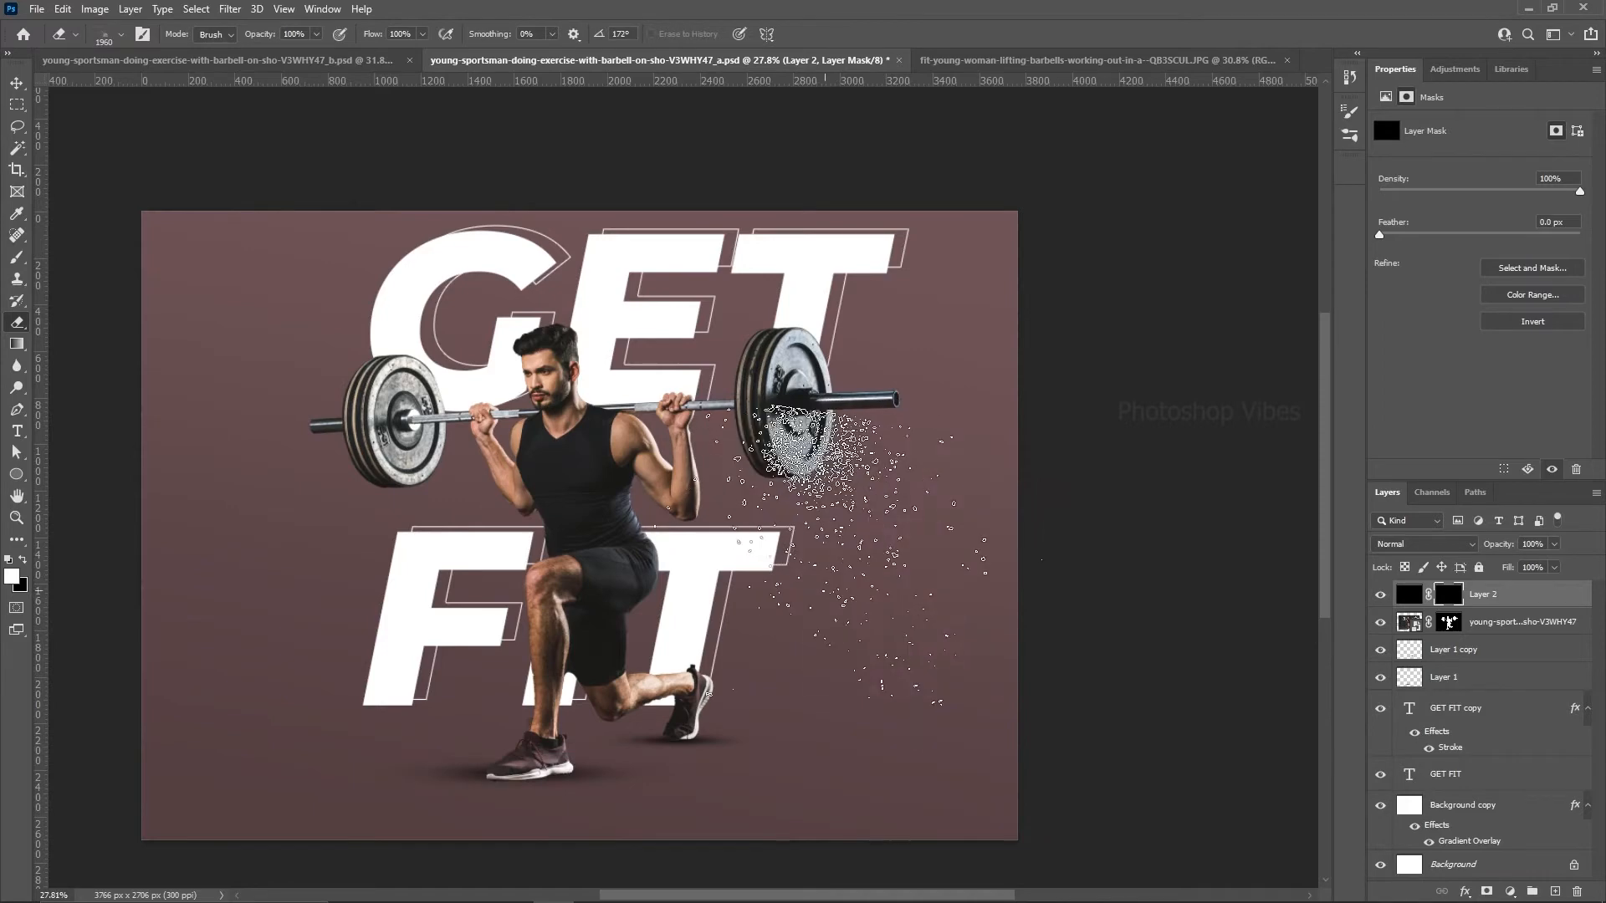
key("Left")
key("Left")
key("Left")
key("Left")
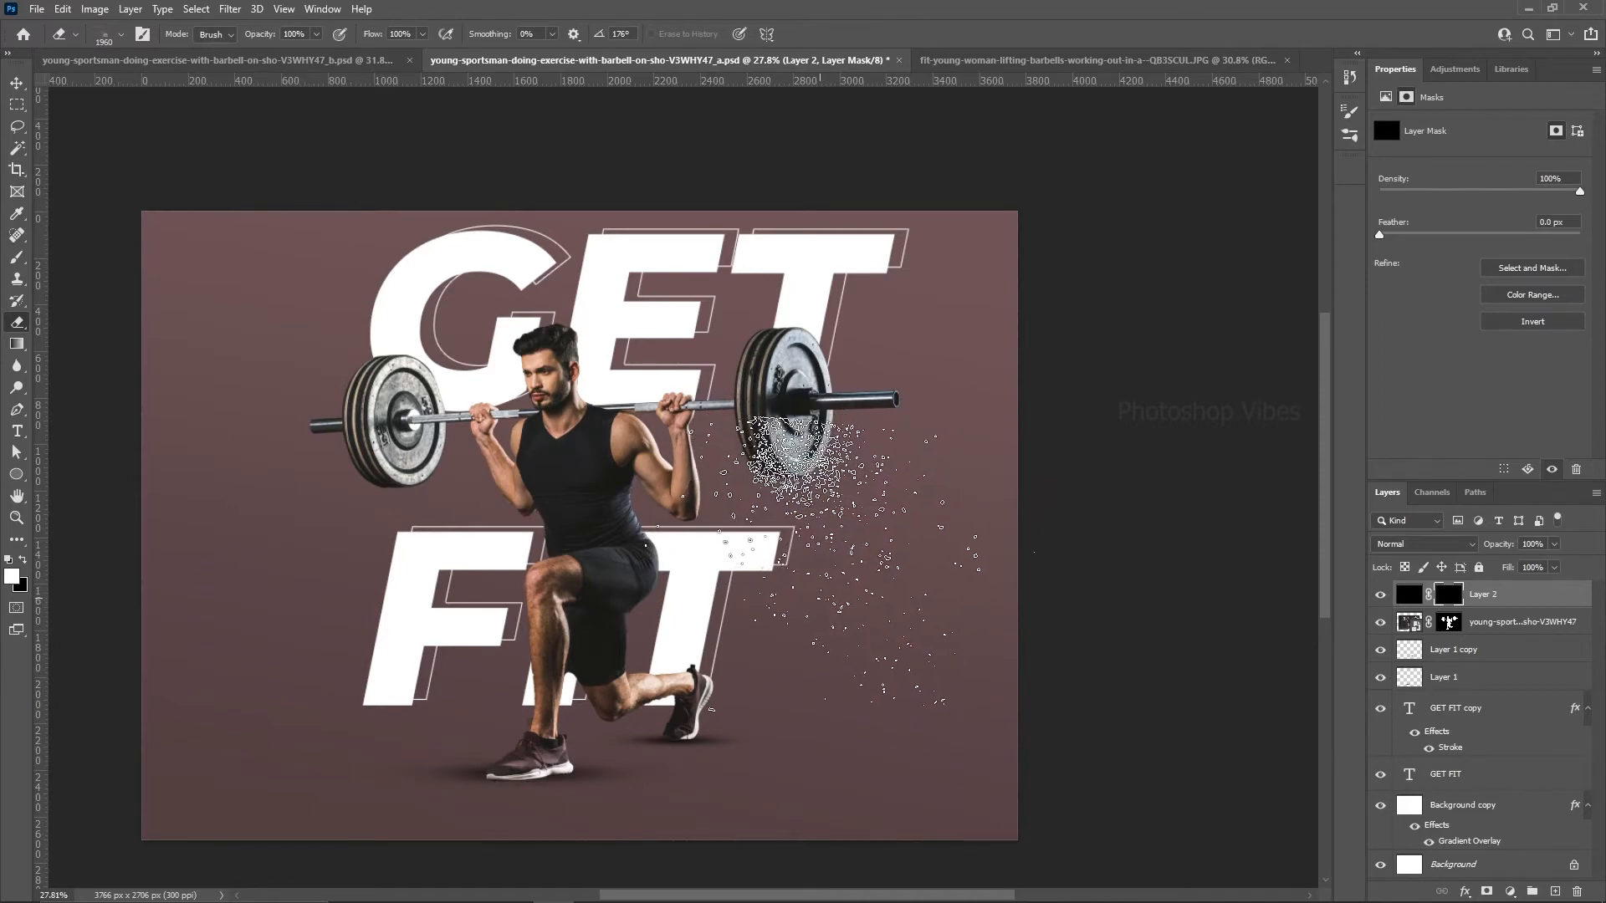
key("Left")
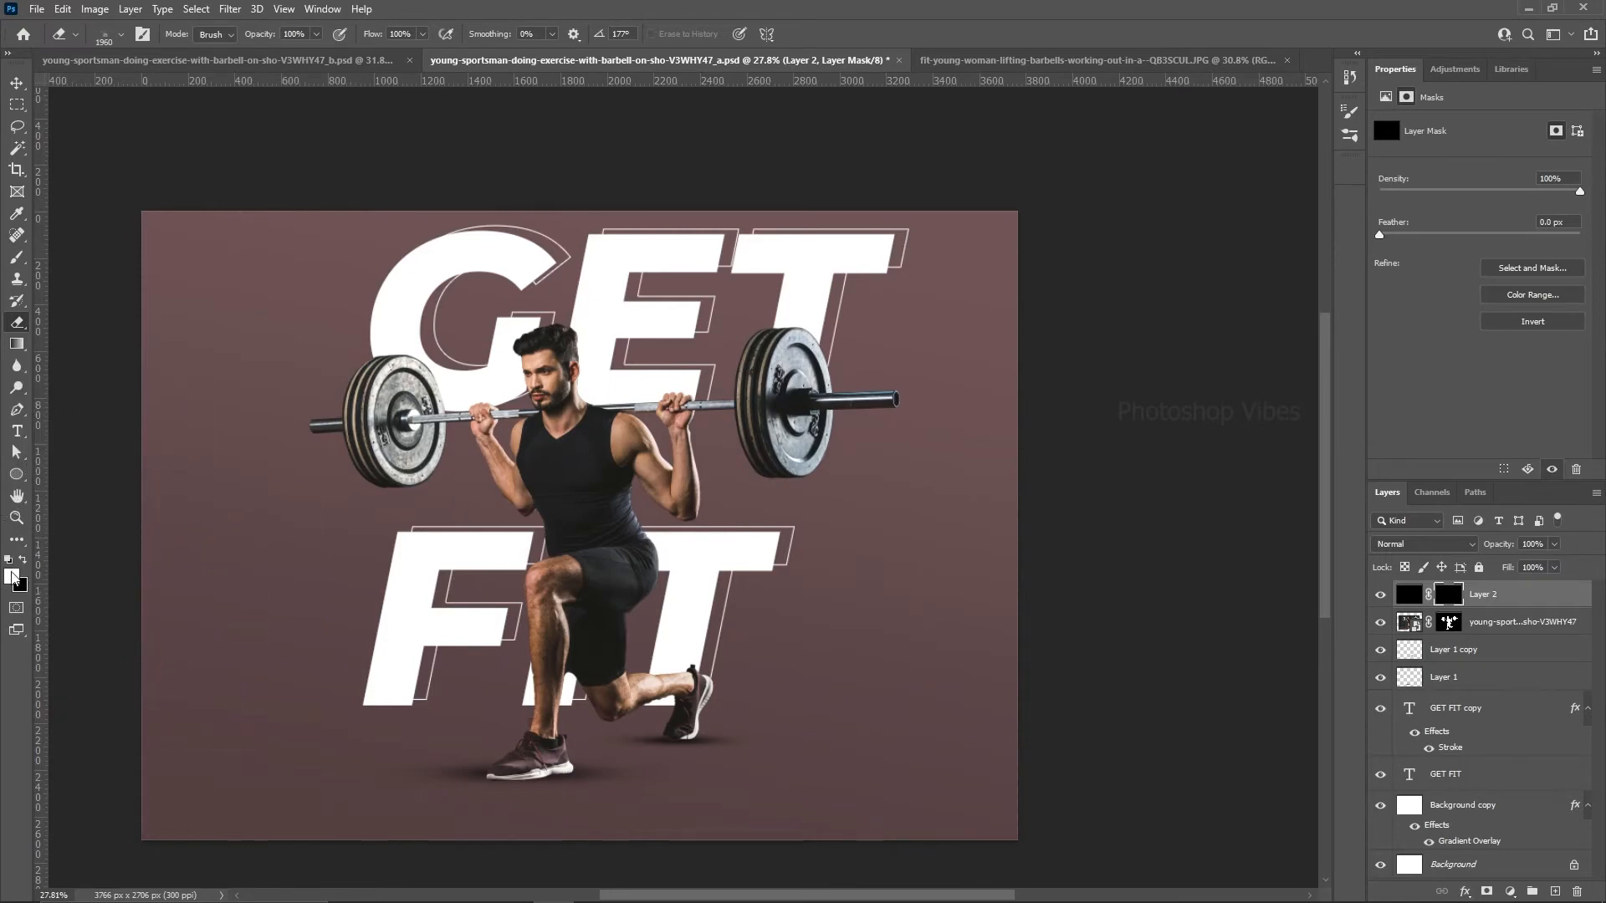
left_click(816, 448)
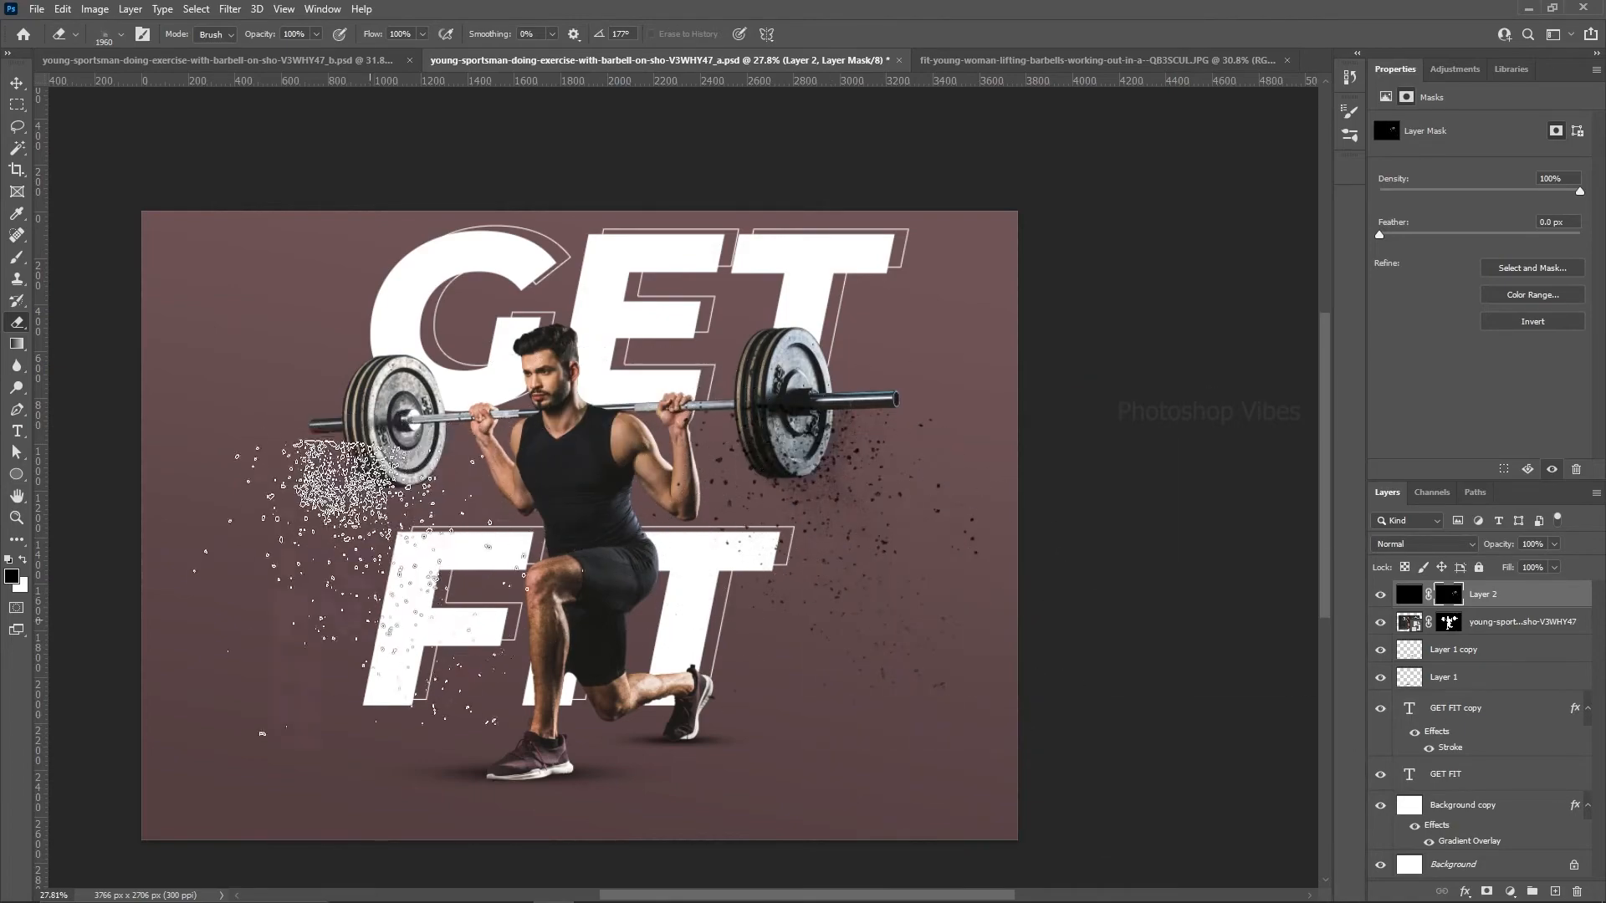
Step: Rotate the explosion brush to 129°, reduce it to 1700 px and stamp black debris below the left-hand barbell plate
key("Right")
key("Right")
key("Right")
key("Right")
key("Right")
key("Right")
key("Right")
key("Right")
key("Right")
key("Right")
key("Right")
key("Right")
key("Right")
key("Right")
key("Right")
key("Right")
key("Right")
key("Right")
key("Right")
key("Right")
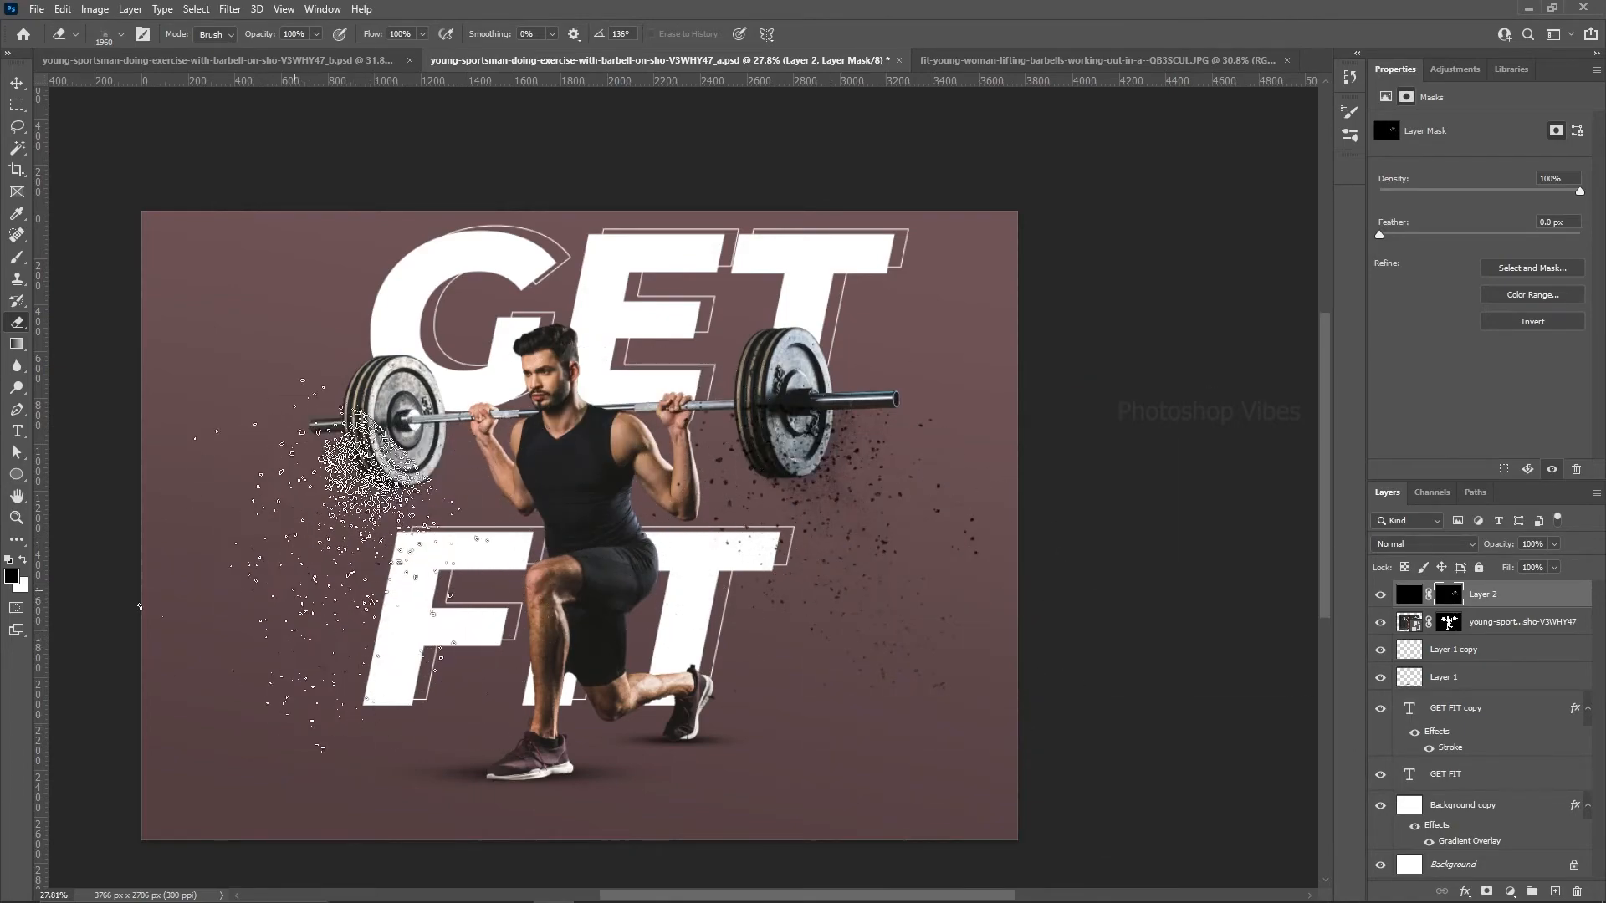
key("Left")
left_click(285, 560)
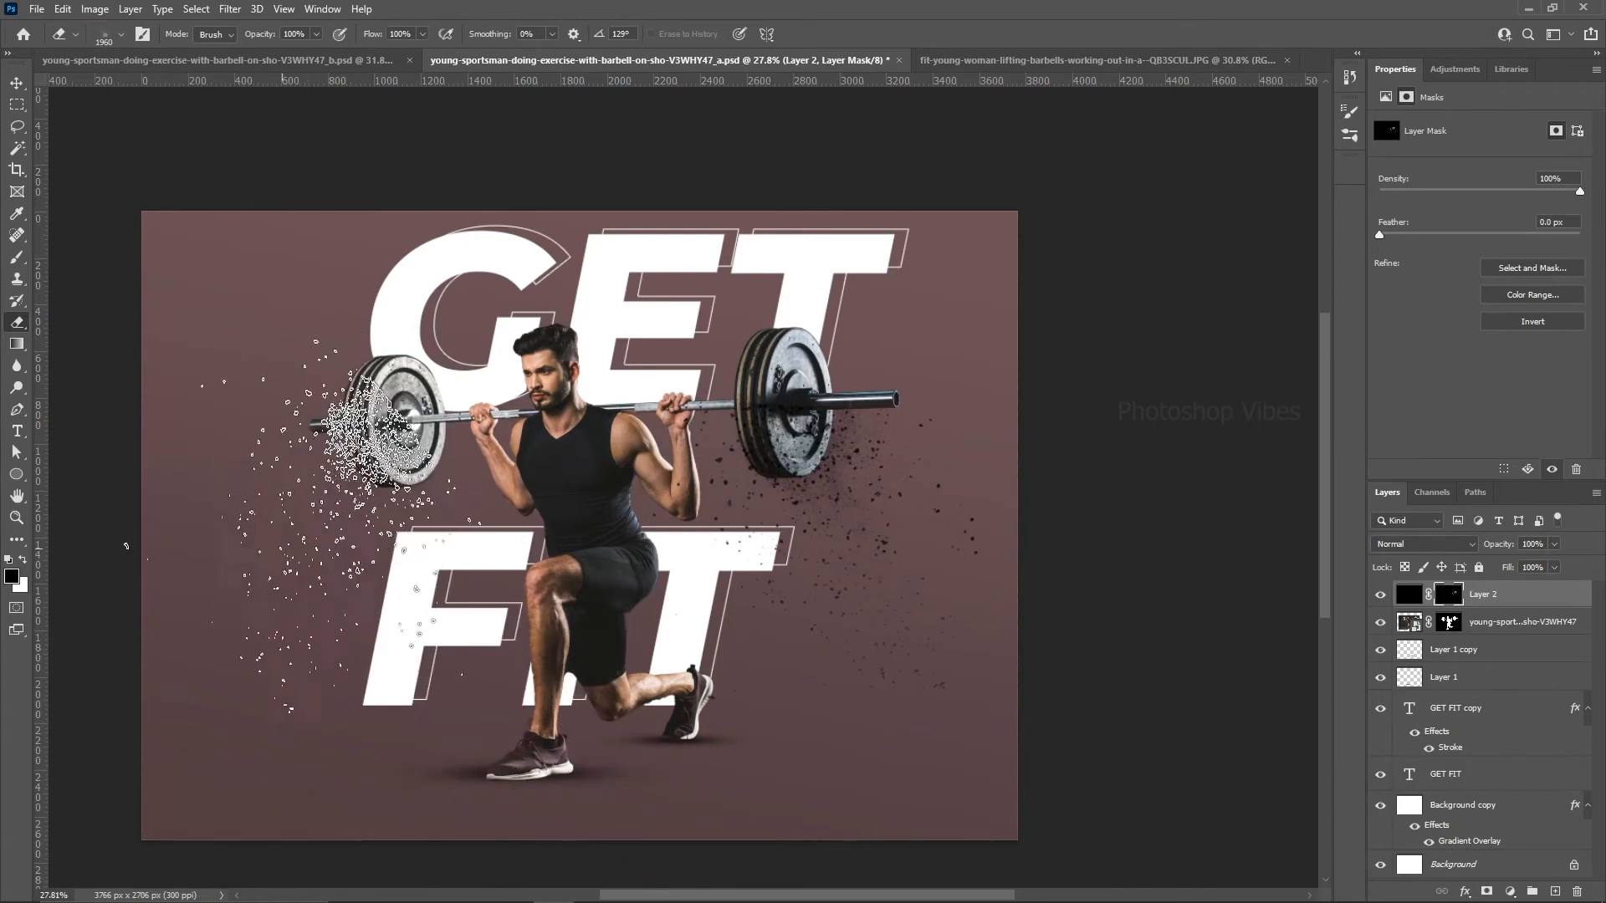
key("bracketleft")
key("bracketleft")
key("bracketleft")
left_click(301, 554)
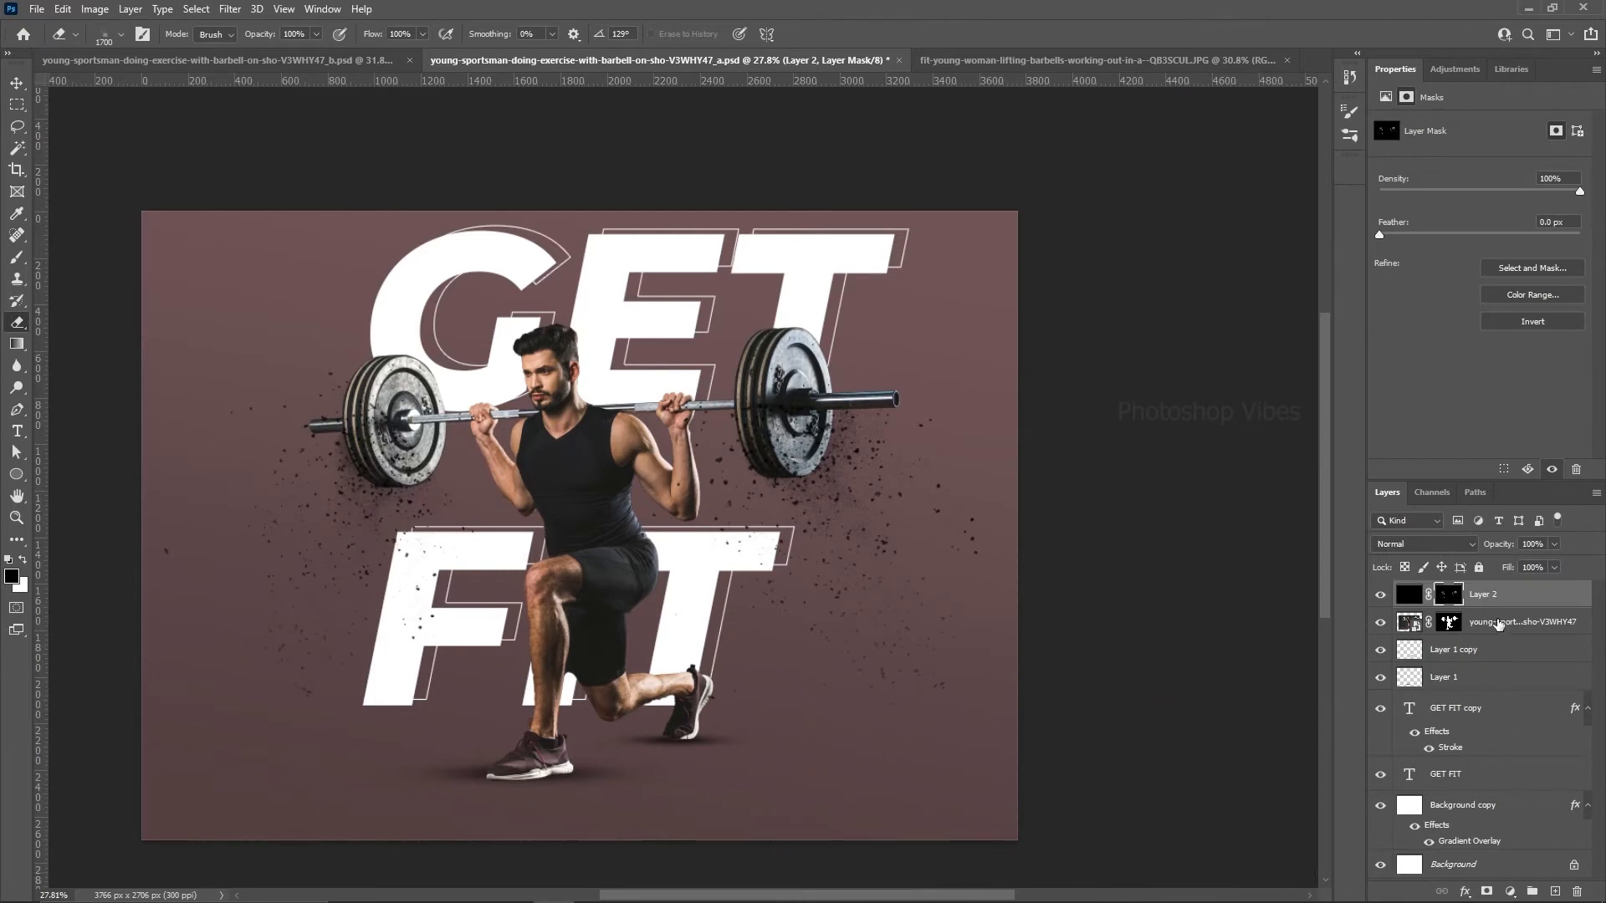
Step: Add a new layer above the black debris layer and keep white (ffffff) as the background color
left_click(1390, 595)
left_click(1390, 594)
left_click(1554, 892)
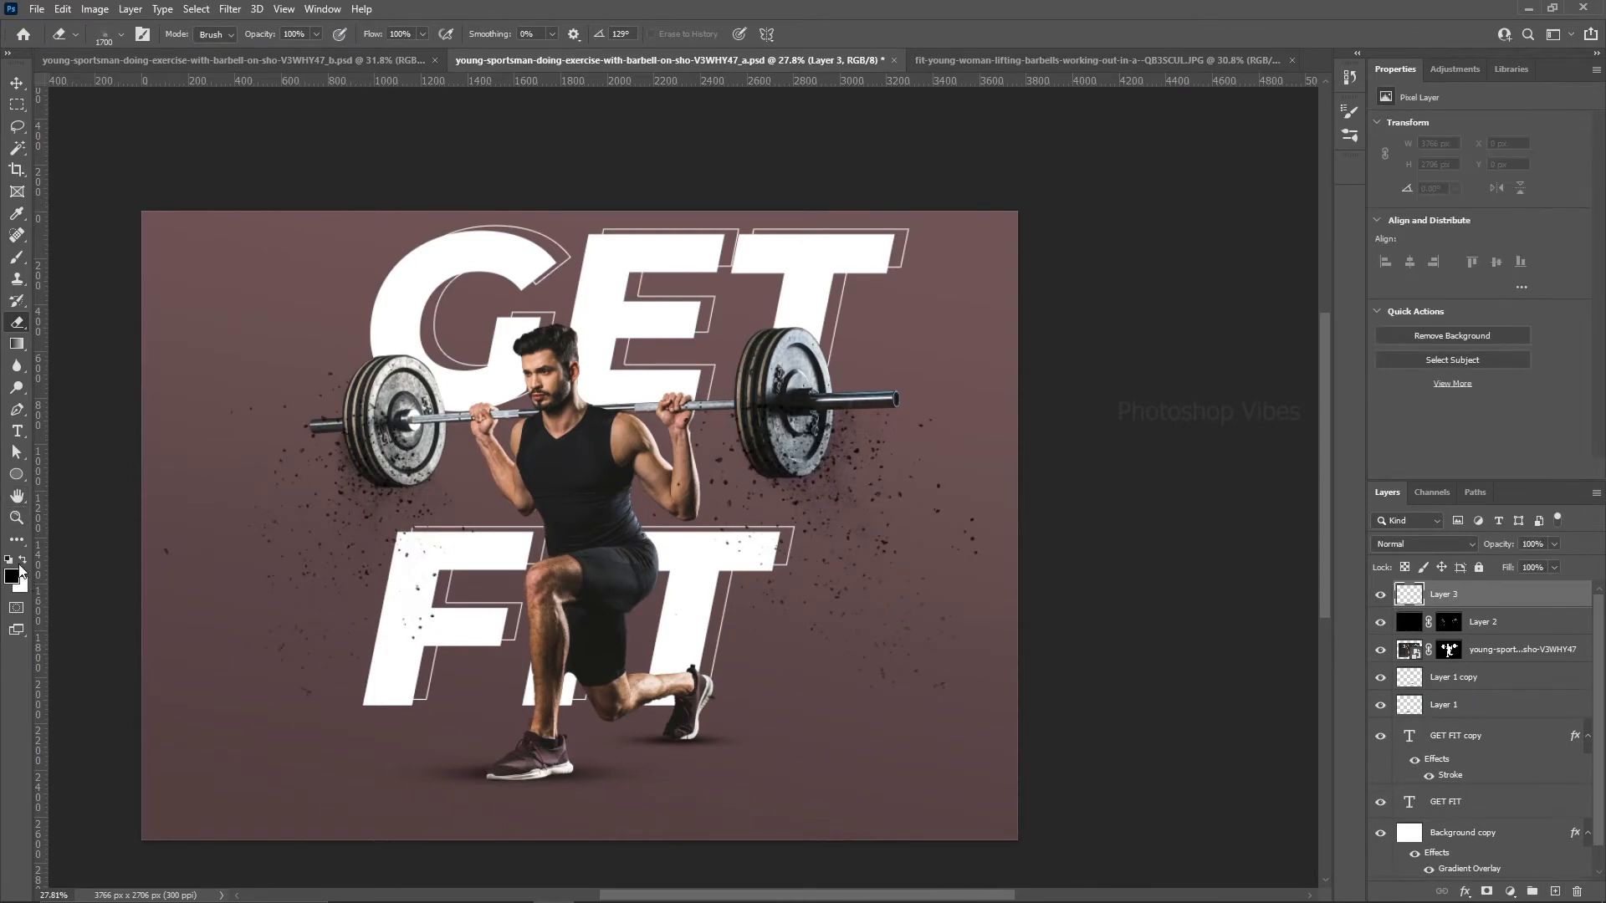
left_click(21, 585)
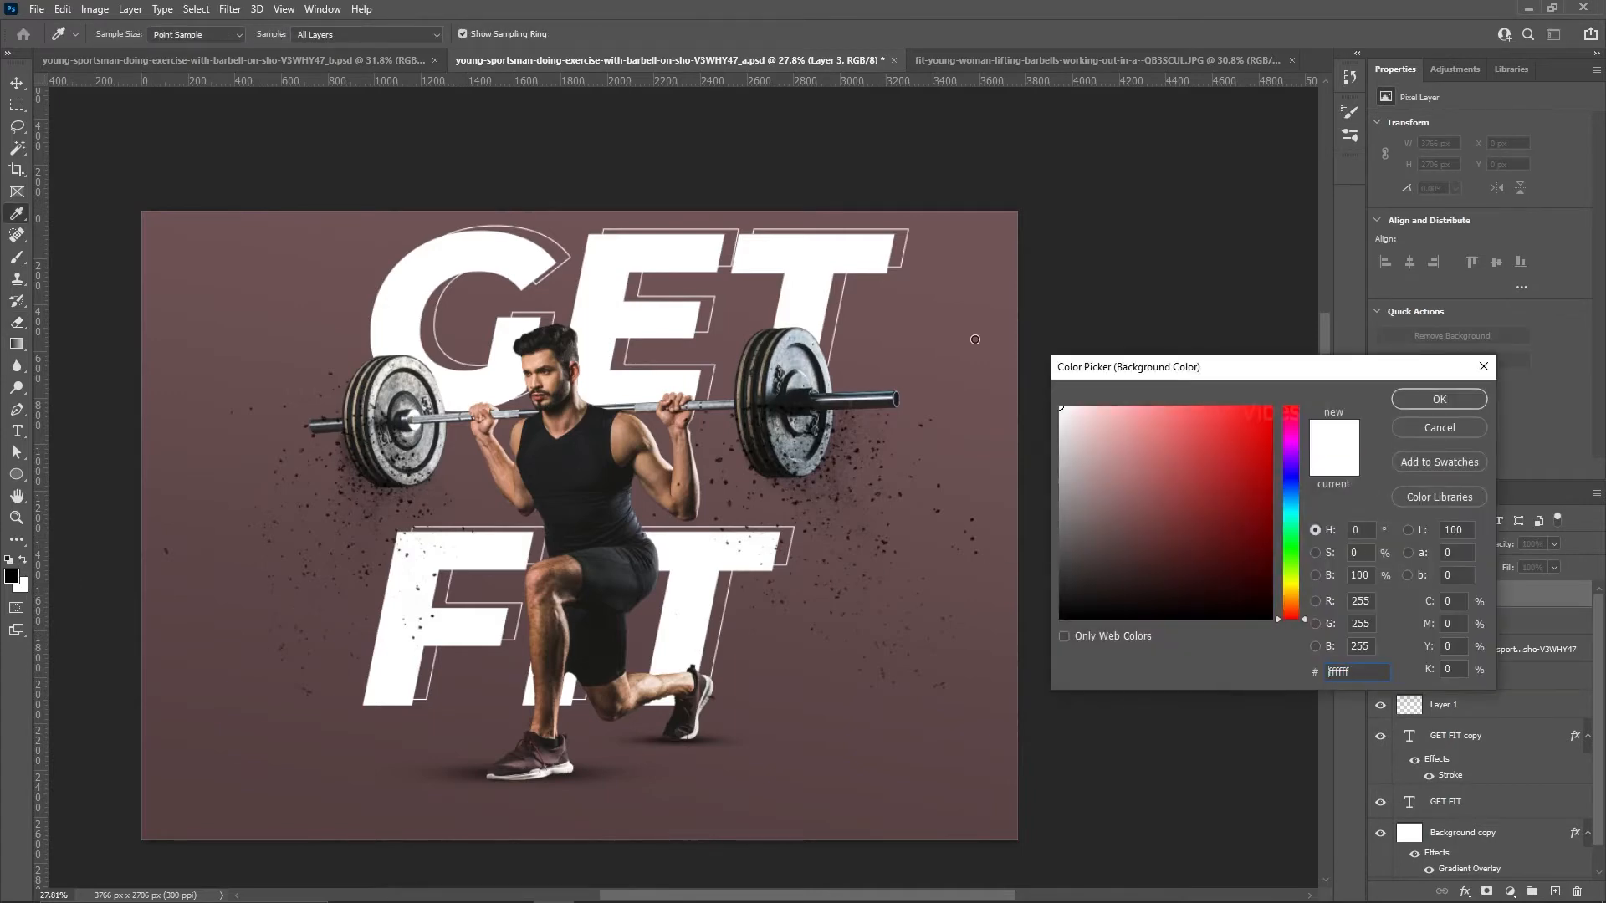
left_click(1462, 407)
Step: Fill the new layer with the white background color and hide it with a black layer mask
key("e")
left_click(62, 9)
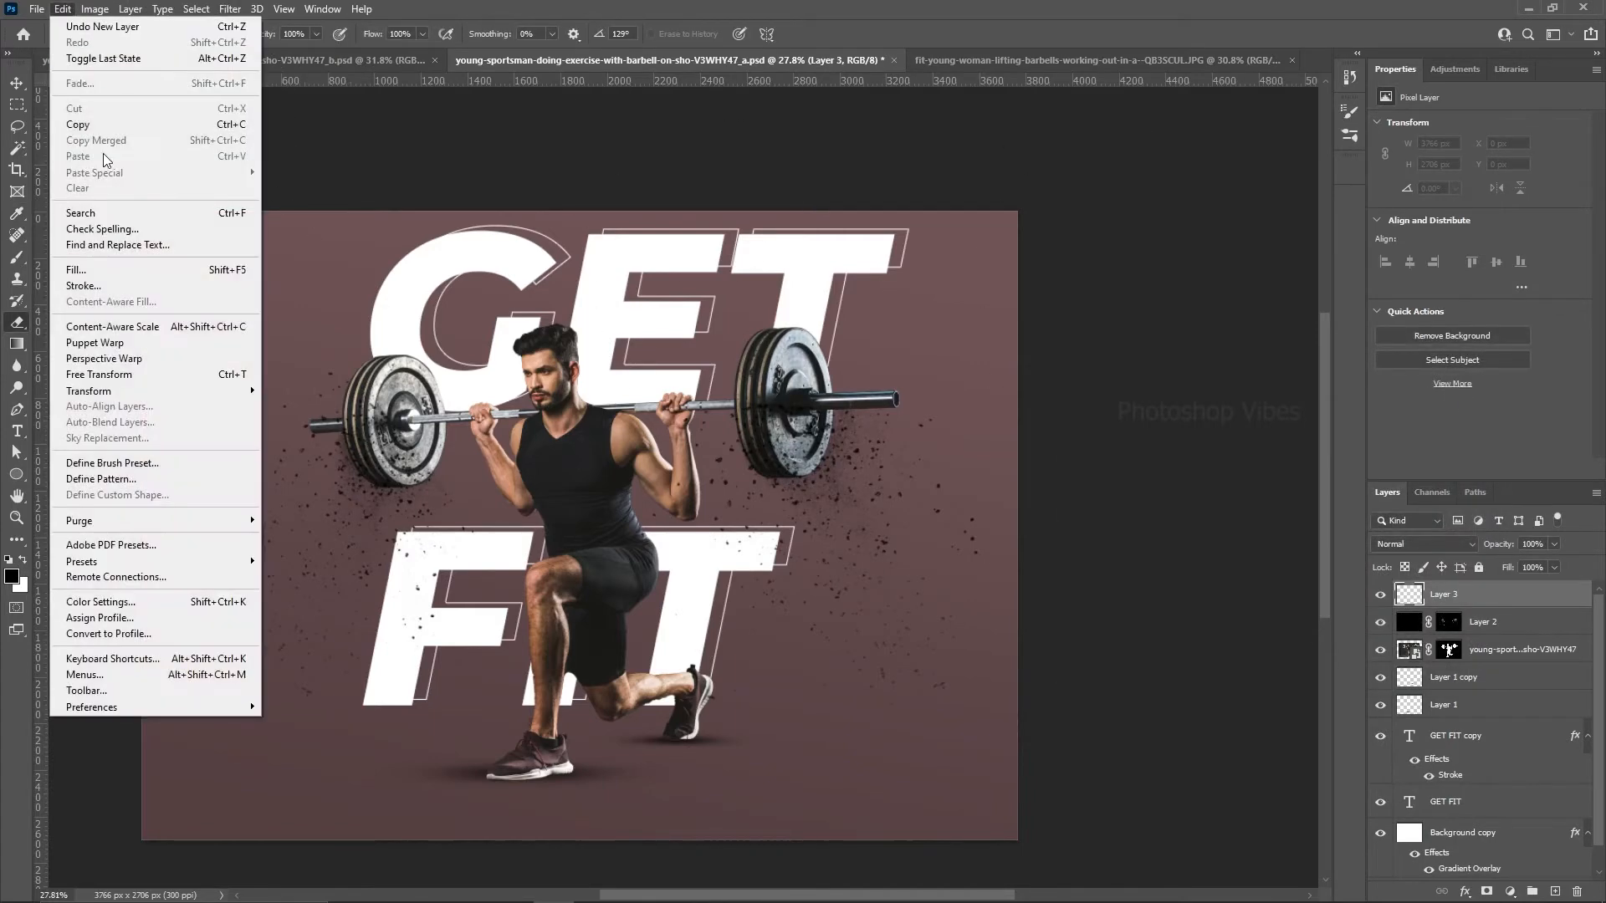
left_click(84, 270)
left_click(795, 222)
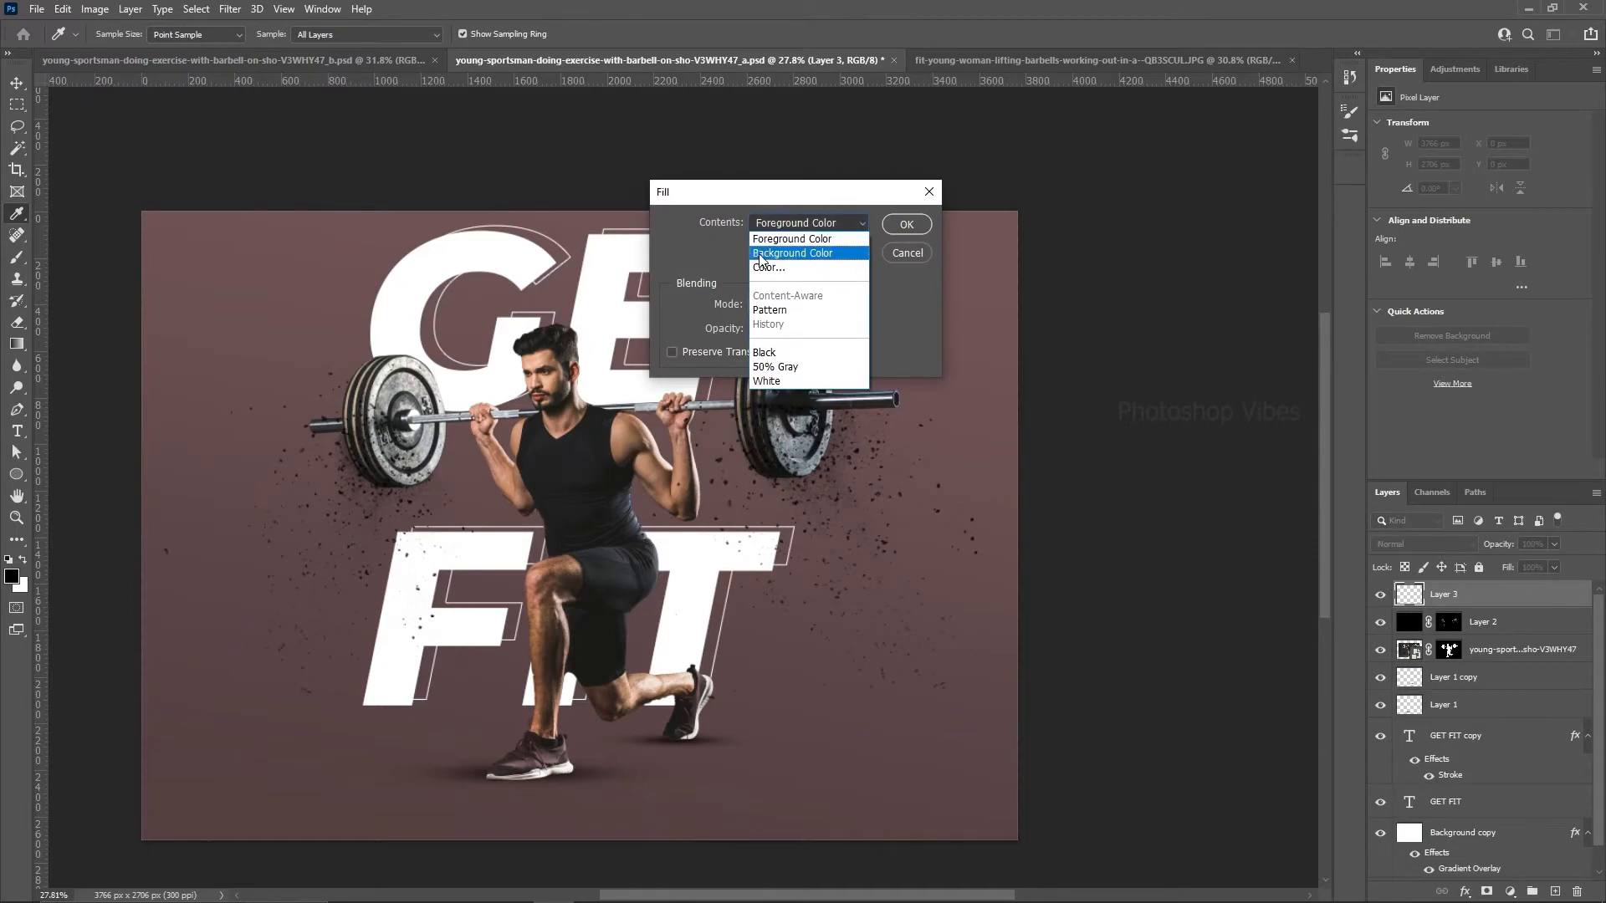
left_click(801, 256)
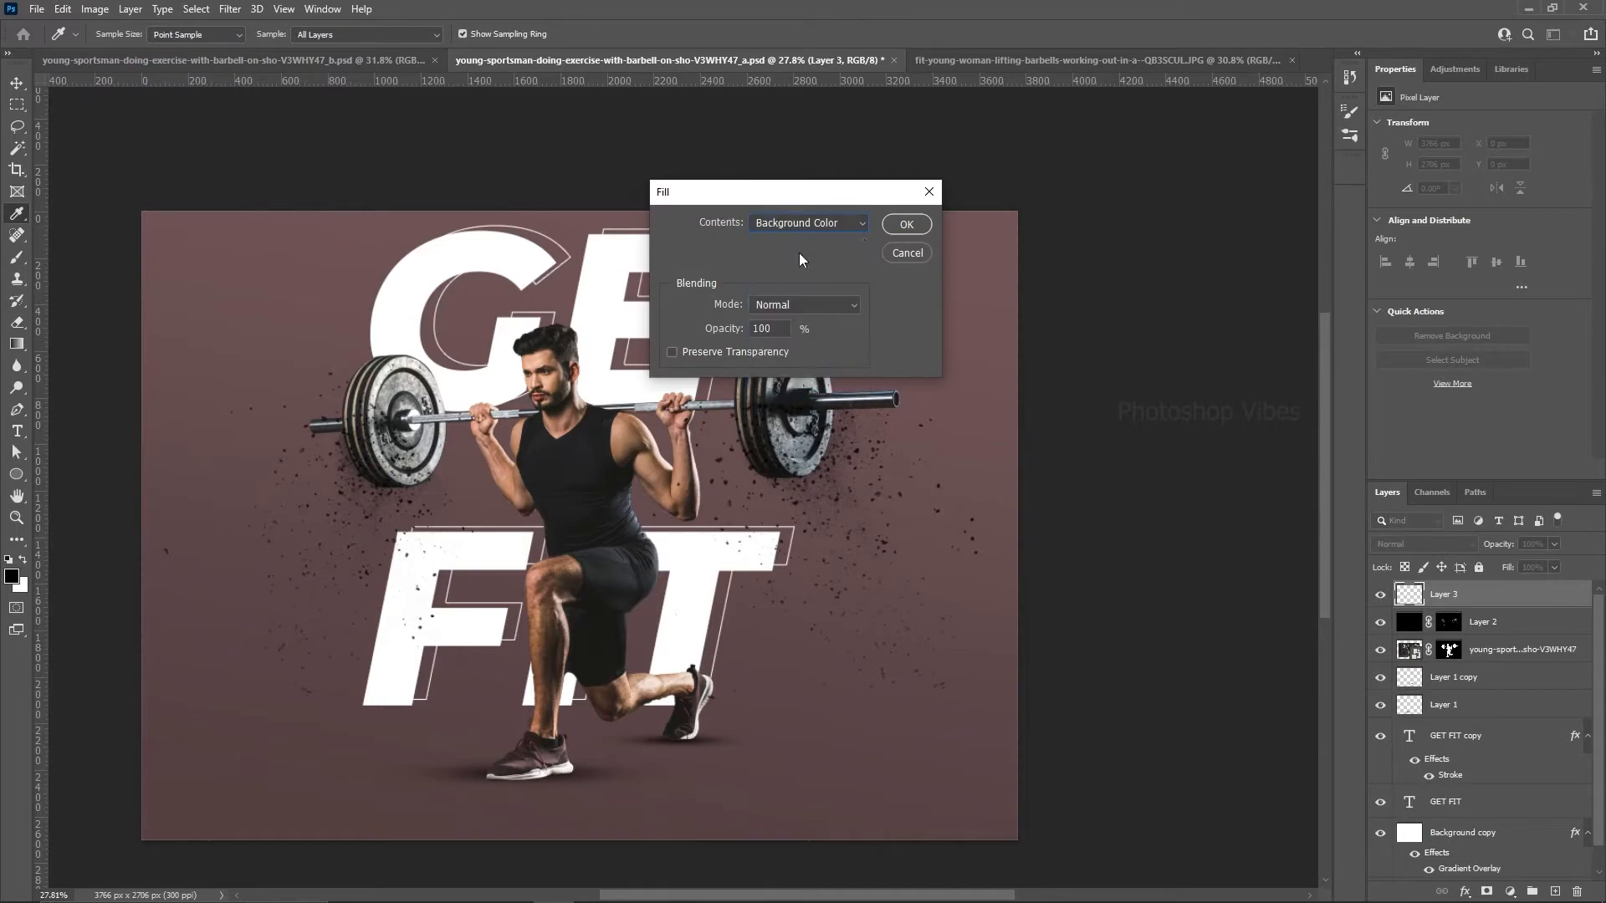
left_click(906, 225)
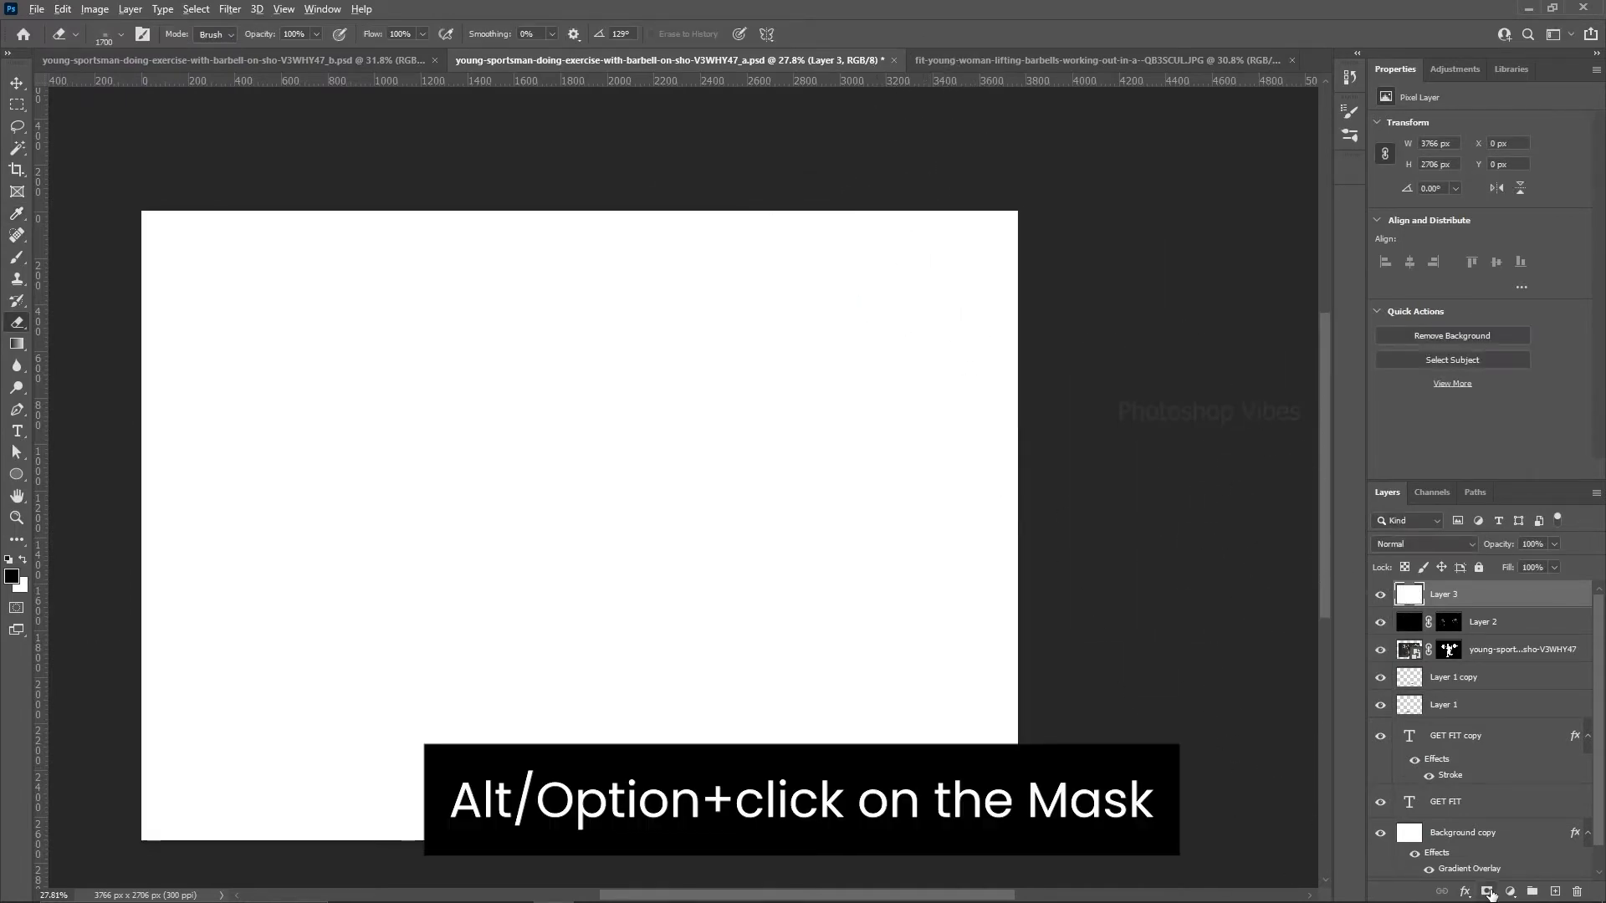
left_click(1487, 892, "alt")
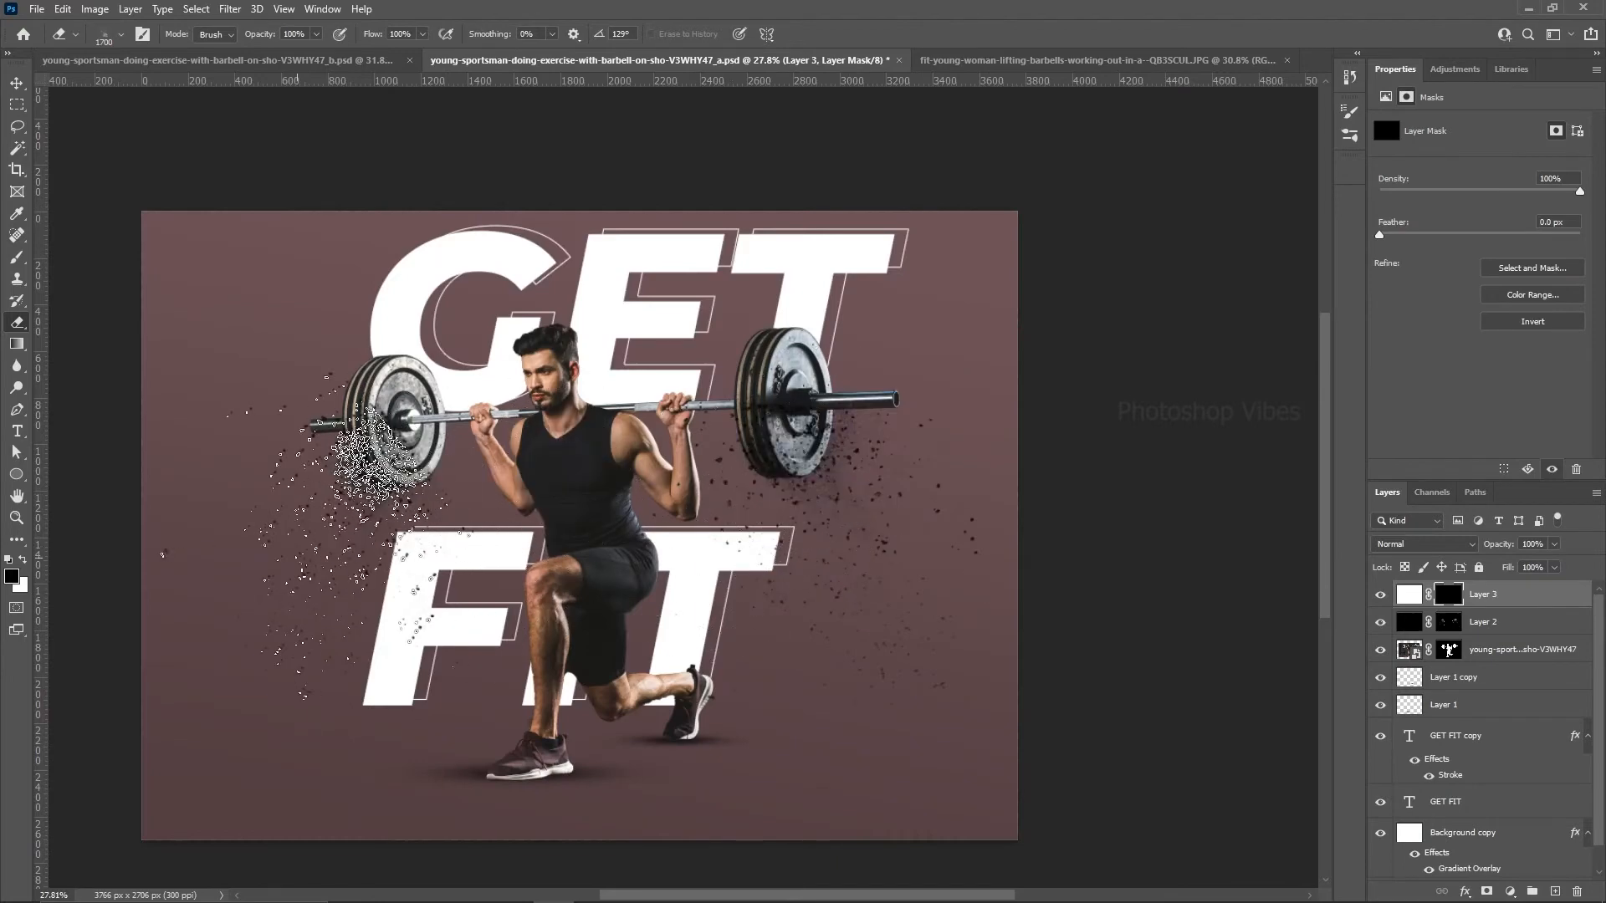
Step: Reduce the explosion brush and stamp white debris particles below the left-hand barbell plate through the new layer's mask
key("bracketleft")
key("bracketleft")
key("bracketleft")
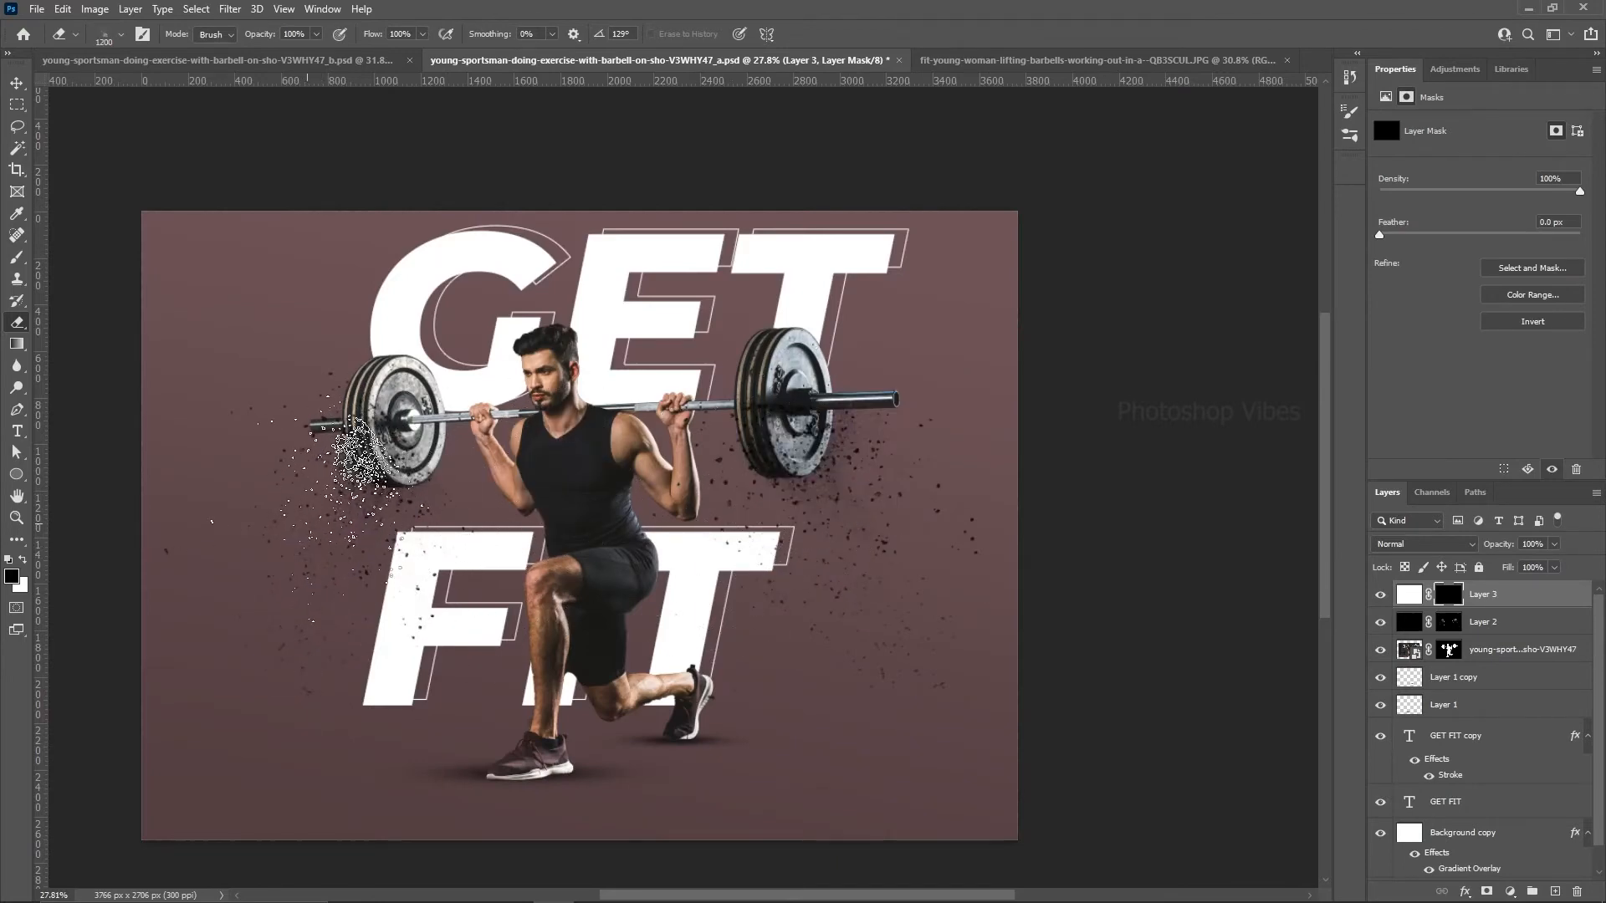
left_click(303, 535)
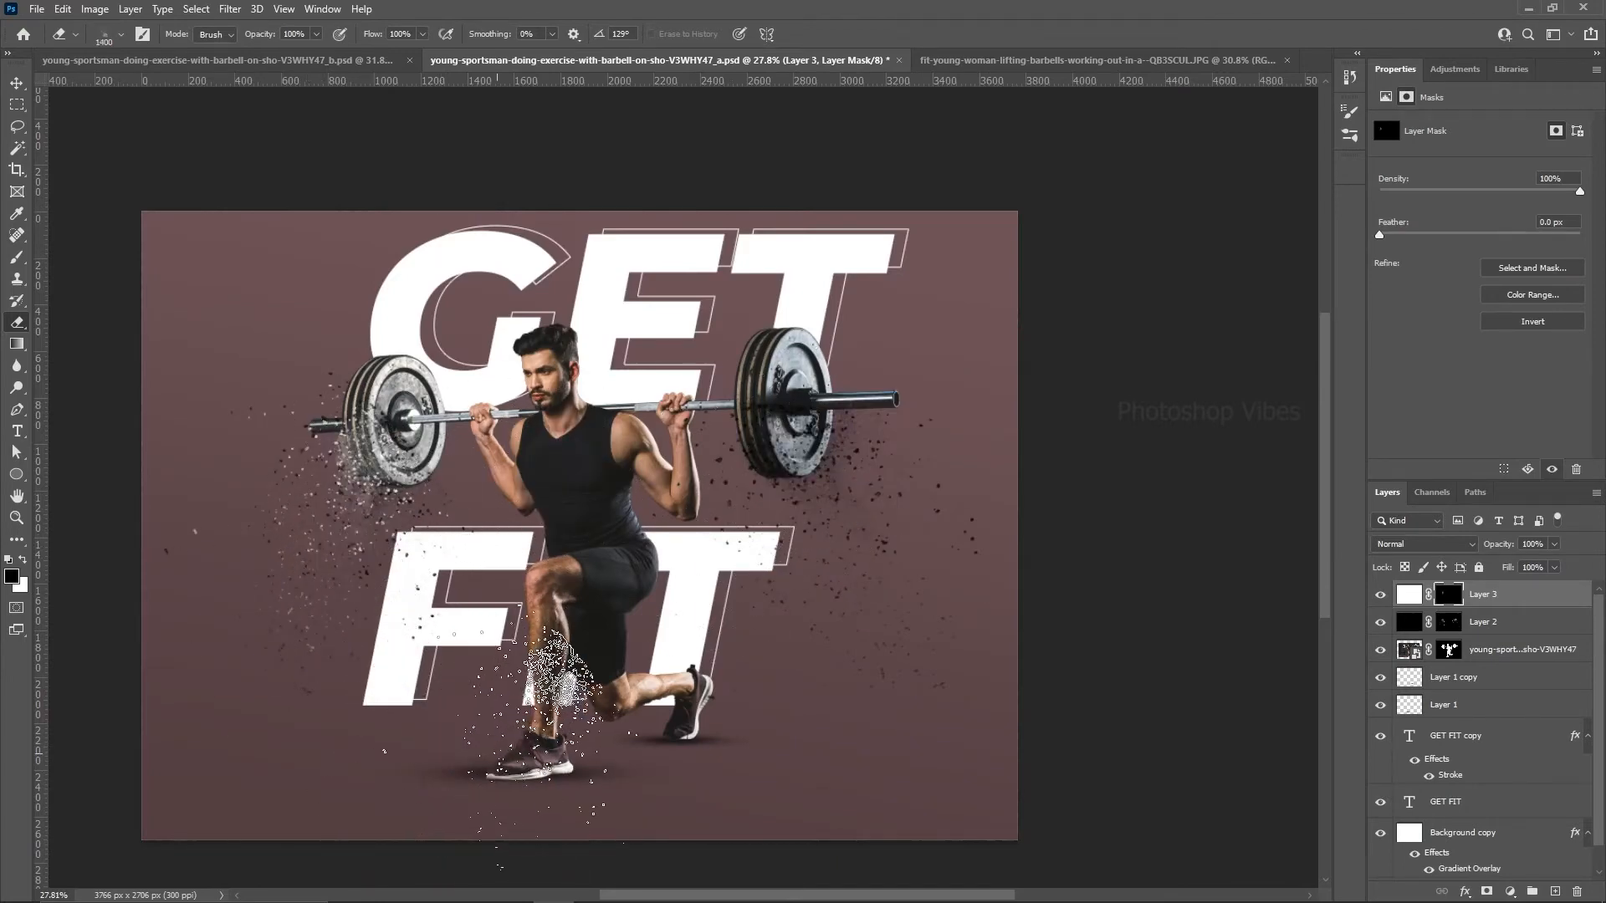
Step: Set the explosion brush to 1700 px and -167° and stamp white debris over the lower part of the right-hand plate
key("bracketleft")
key("Left")
key("Left")
key("Left")
key("Left")
key("Left")
key("Left")
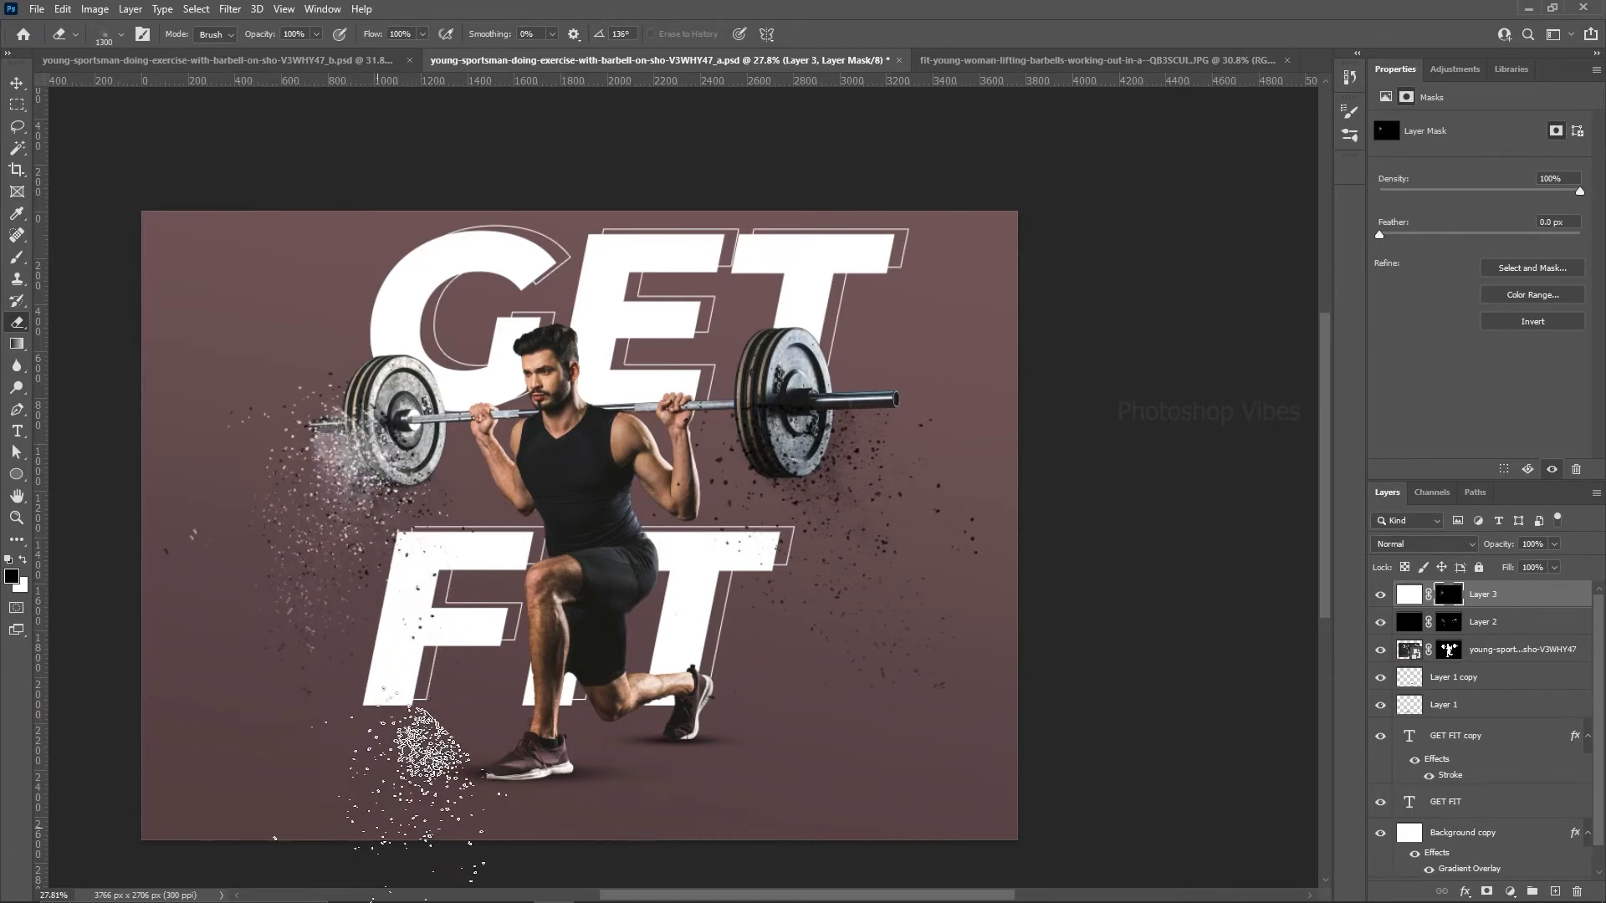
key("Left")
key("bracketleft")
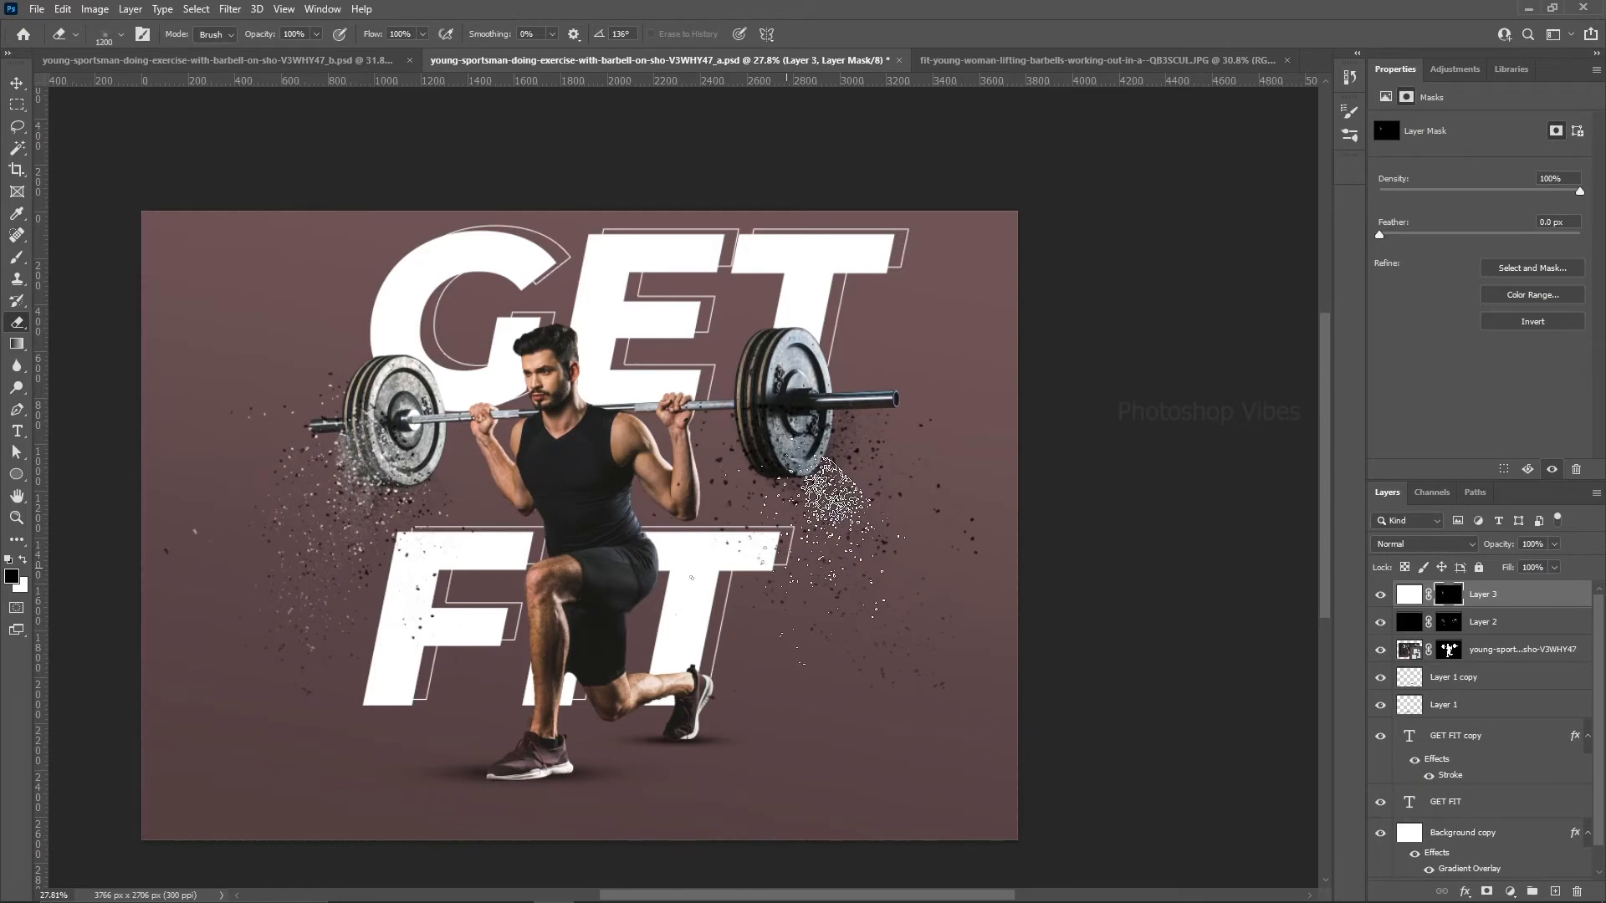
key("bracketright")
key("bracketright")
key("bracketright")
key("bracketright")
key("bracketright")
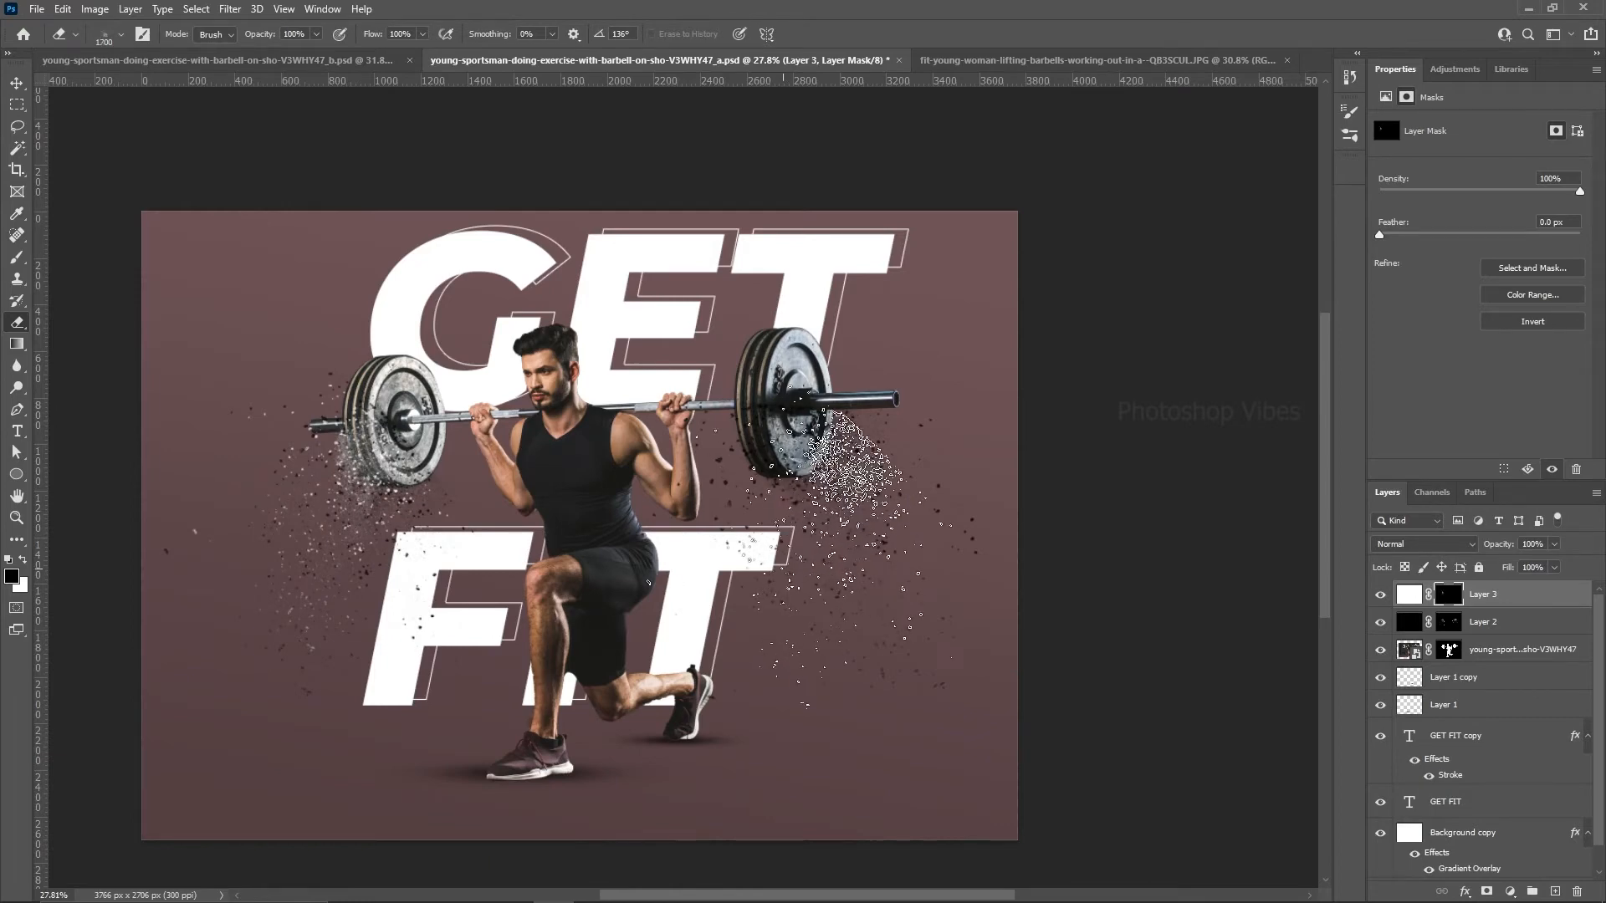
key("Left")
key("Left")
key("Left")
key("Left")
key("Left")
key("Left")
key("Left")
key("Left")
key("Left")
key("Left")
key("Left")
key("Left")
key("Left")
key("Left")
key("Left")
key("Left")
key("Left")
key("Left")
key("Left")
key("Left")
key("Left")
key("Left")
key("Left")
key("Left")
key("Left")
key("Left")
key("Left")
key("Left")
key("Left")
key("Left")
key("Left")
key("Left")
key("Left")
key("Left")
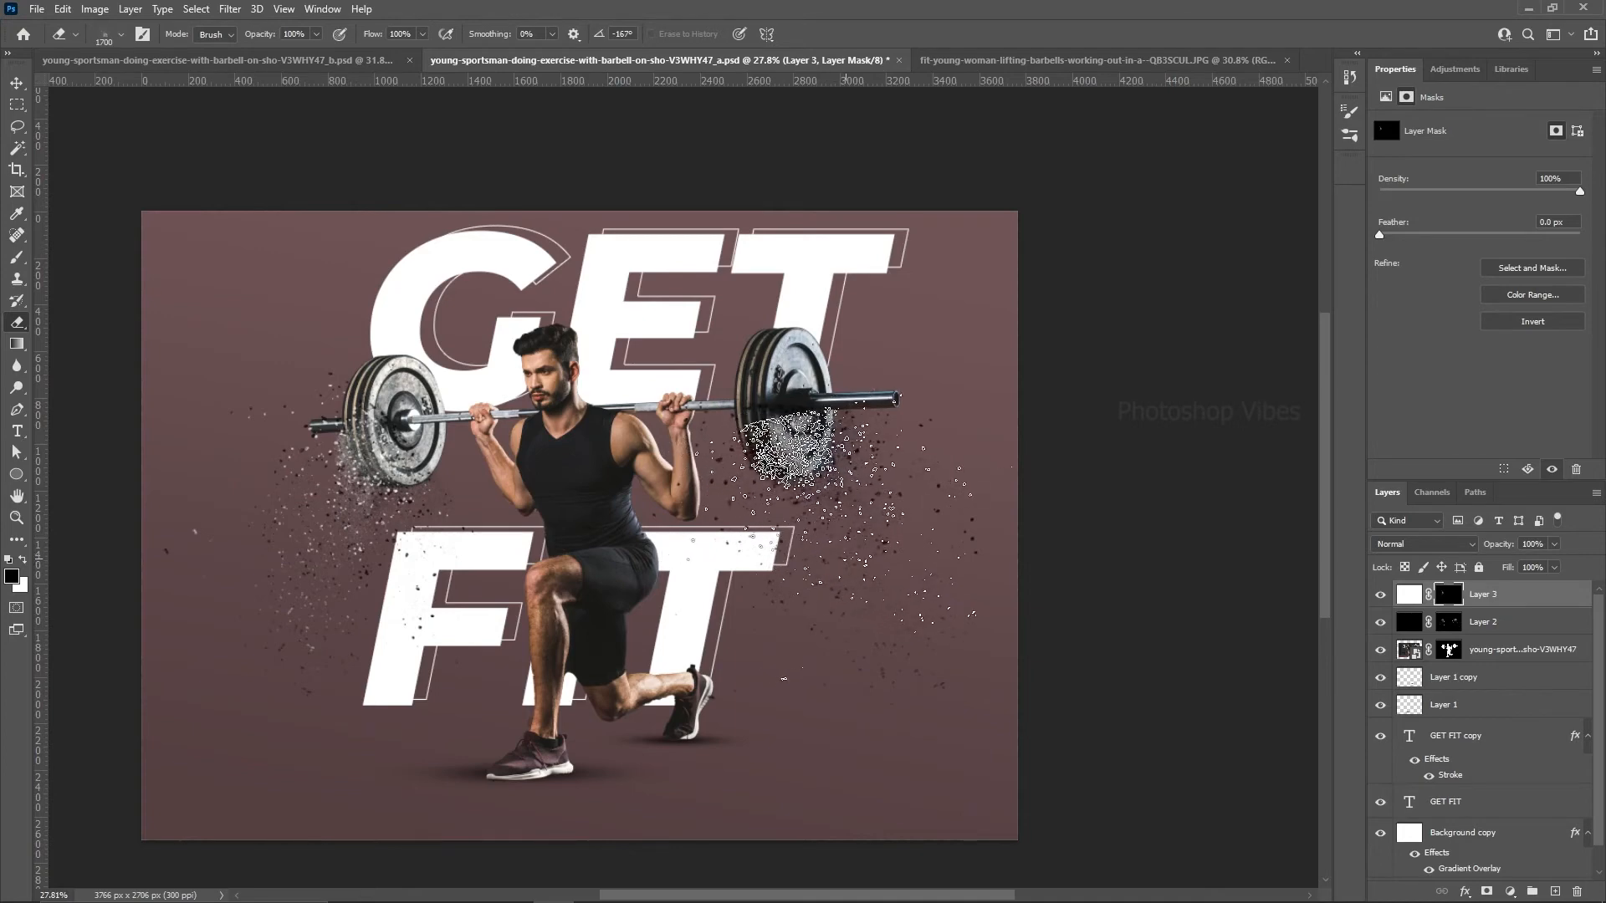
left_click(778, 454)
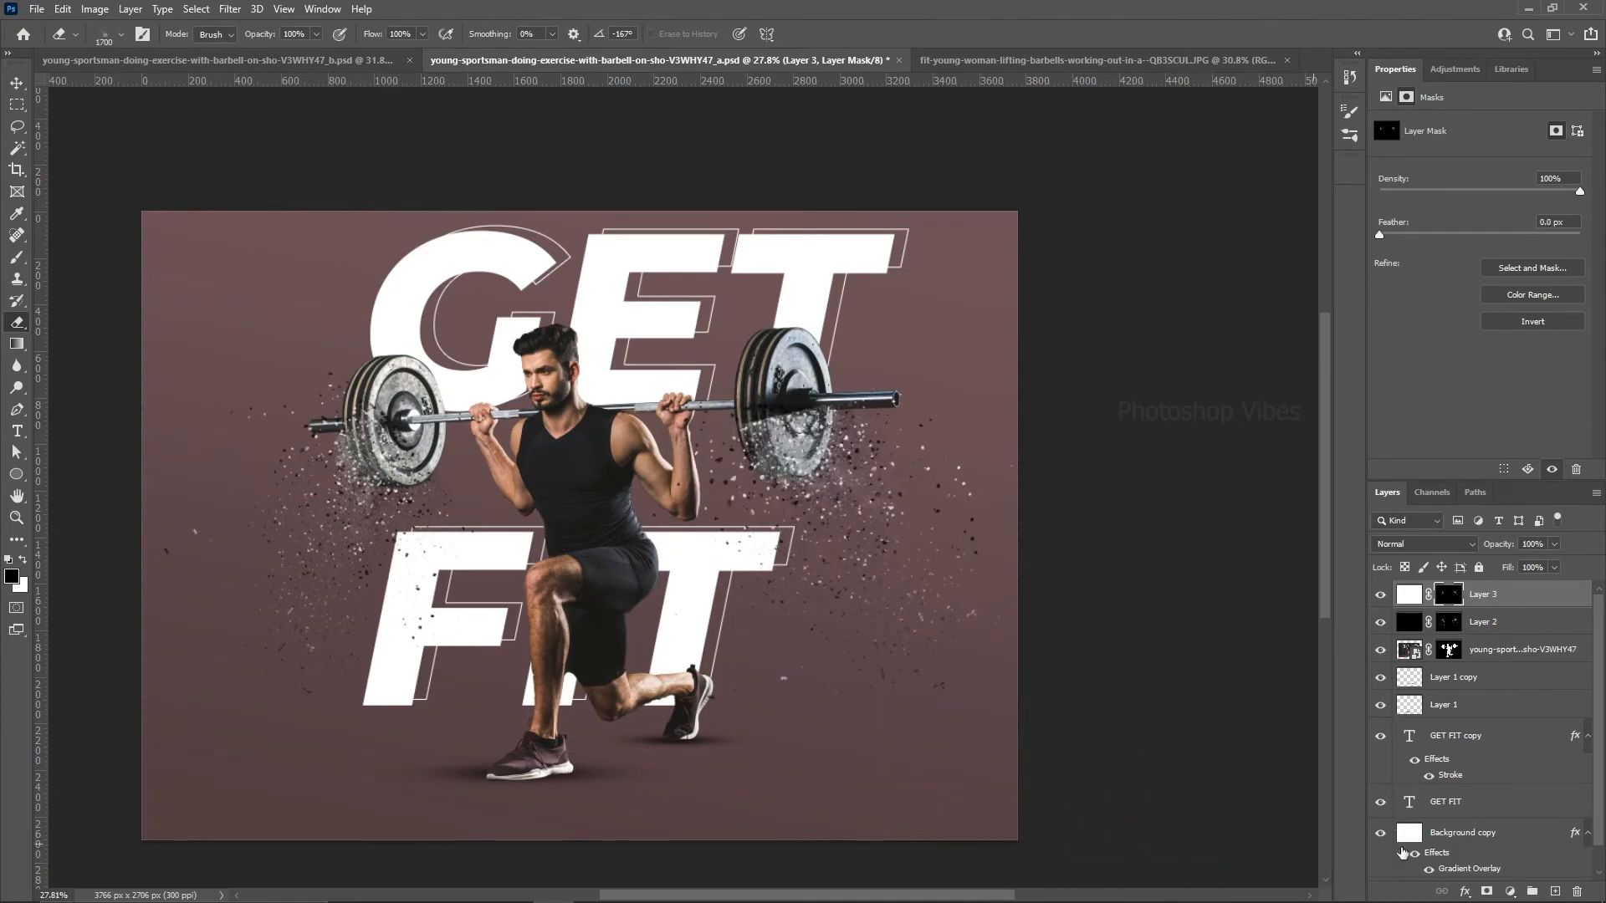
Step: Group the black and white debris layers and hide the group
left_click(1496, 629, "shift")
left_click_drag(1495, 629, 1533, 892)
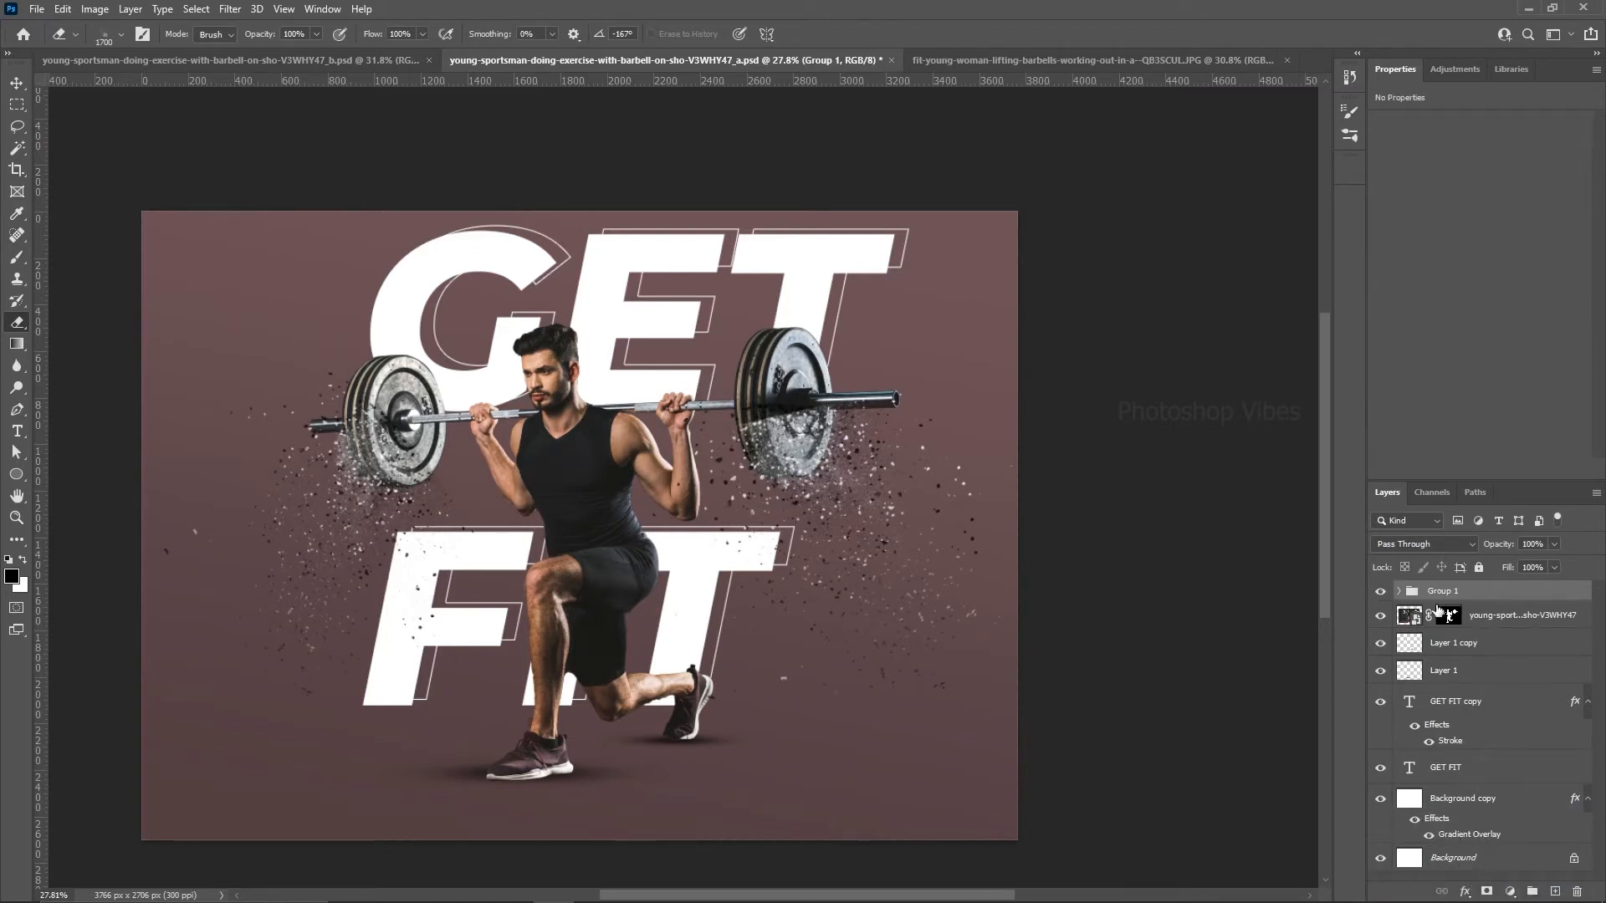
left_click(1381, 592)
Step: Duplicate the sportsman layer and hide the original
left_click(1481, 616)
key("v")
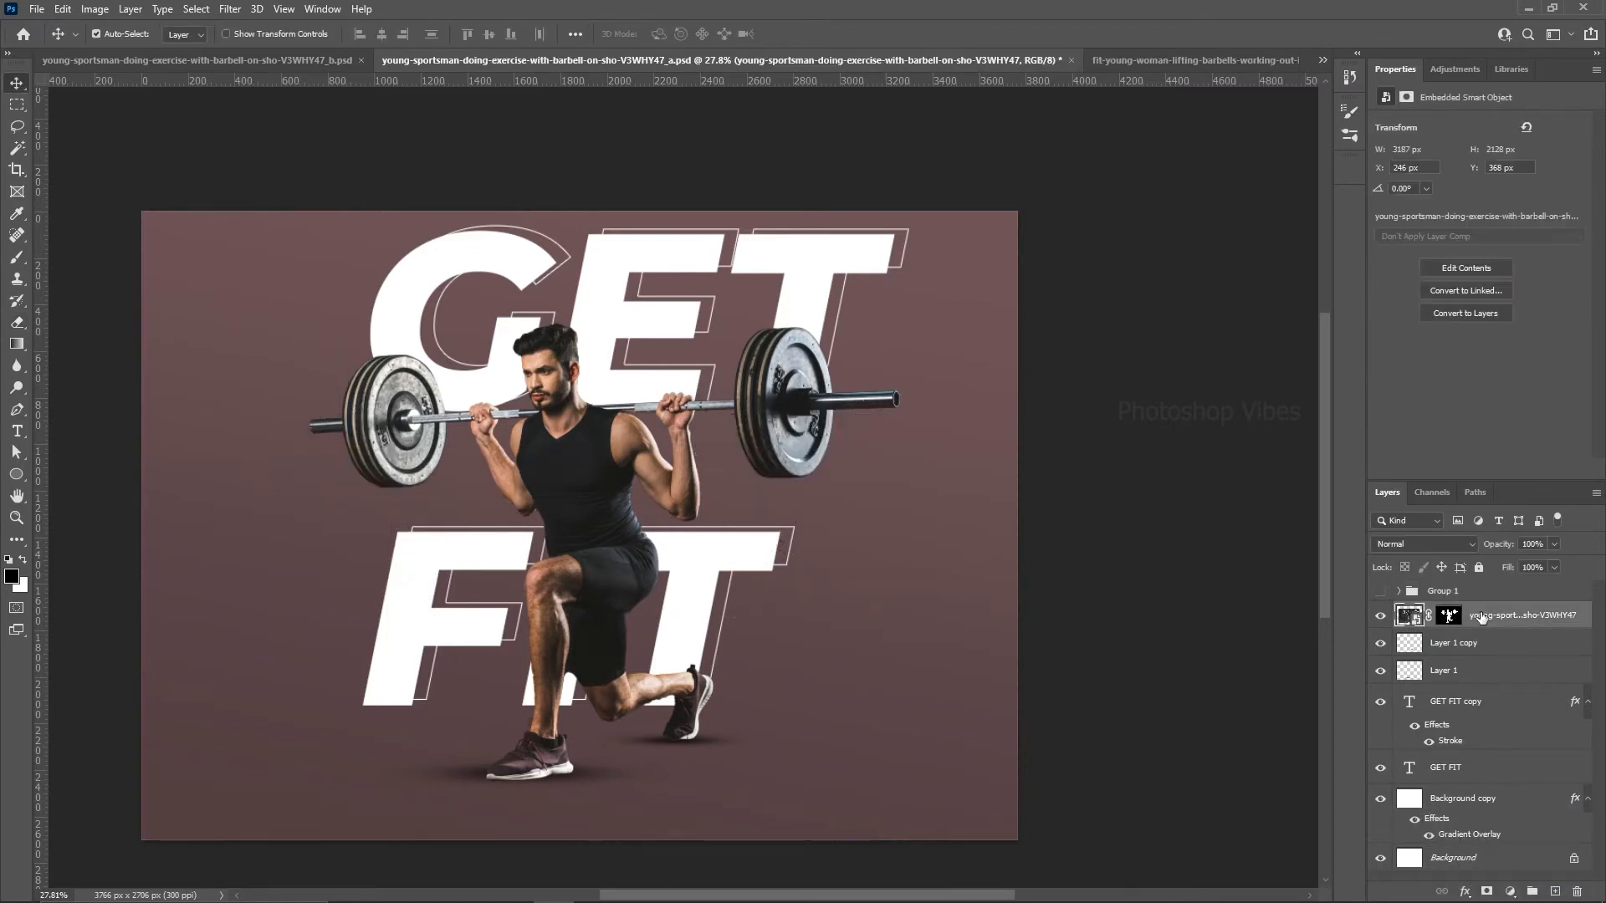
scroll(789, 579, "up", 2)
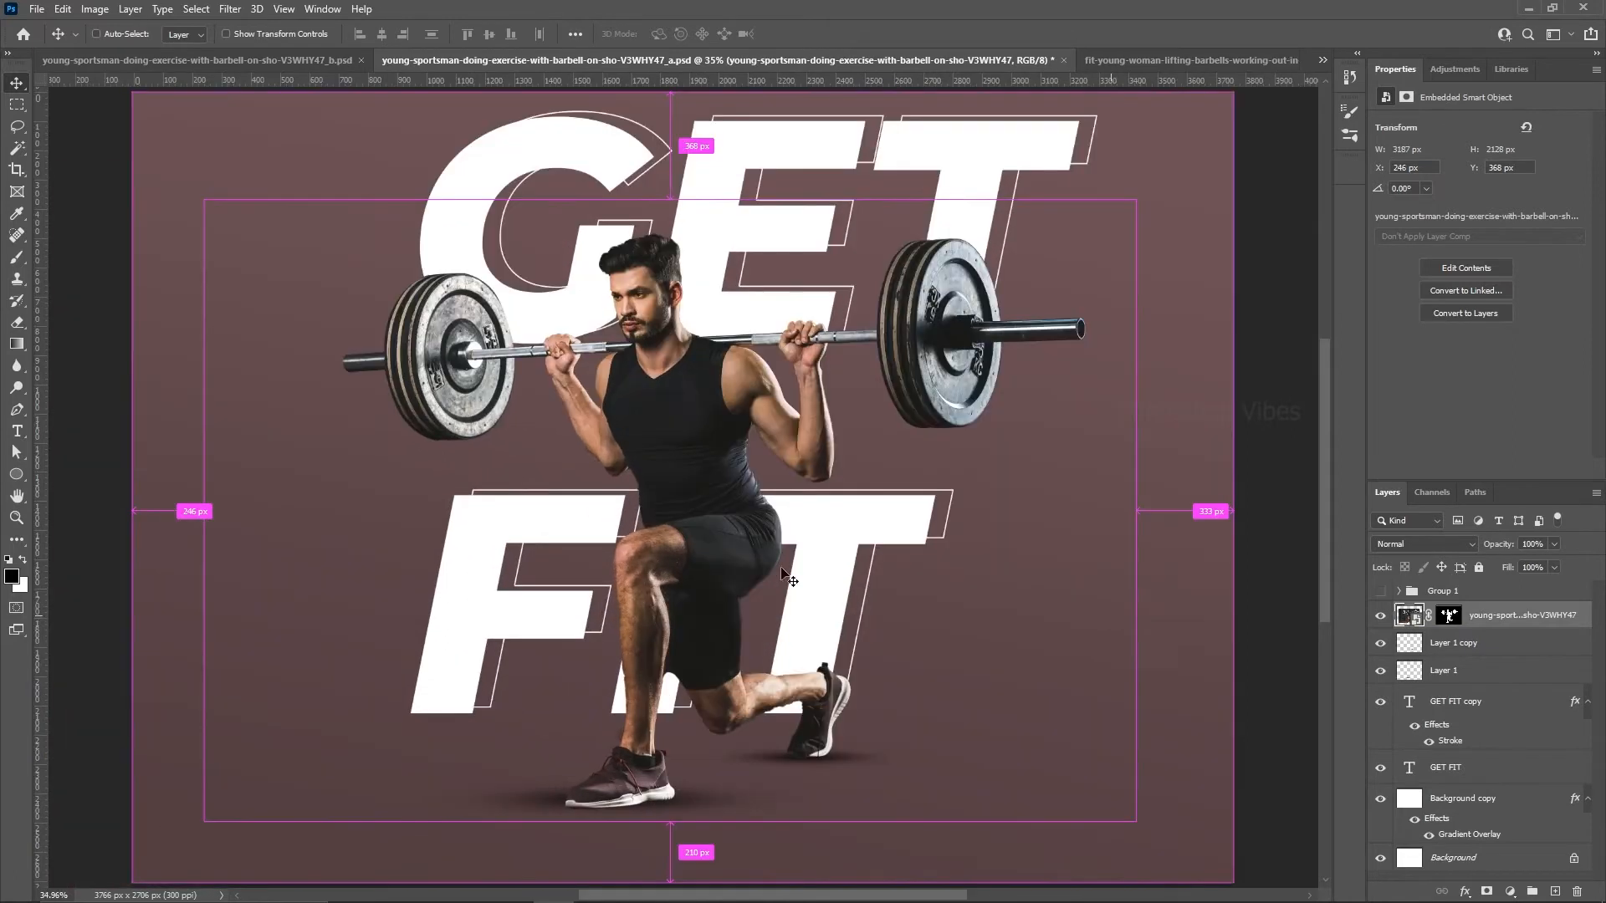
scroll(728, 569, "down", 2)
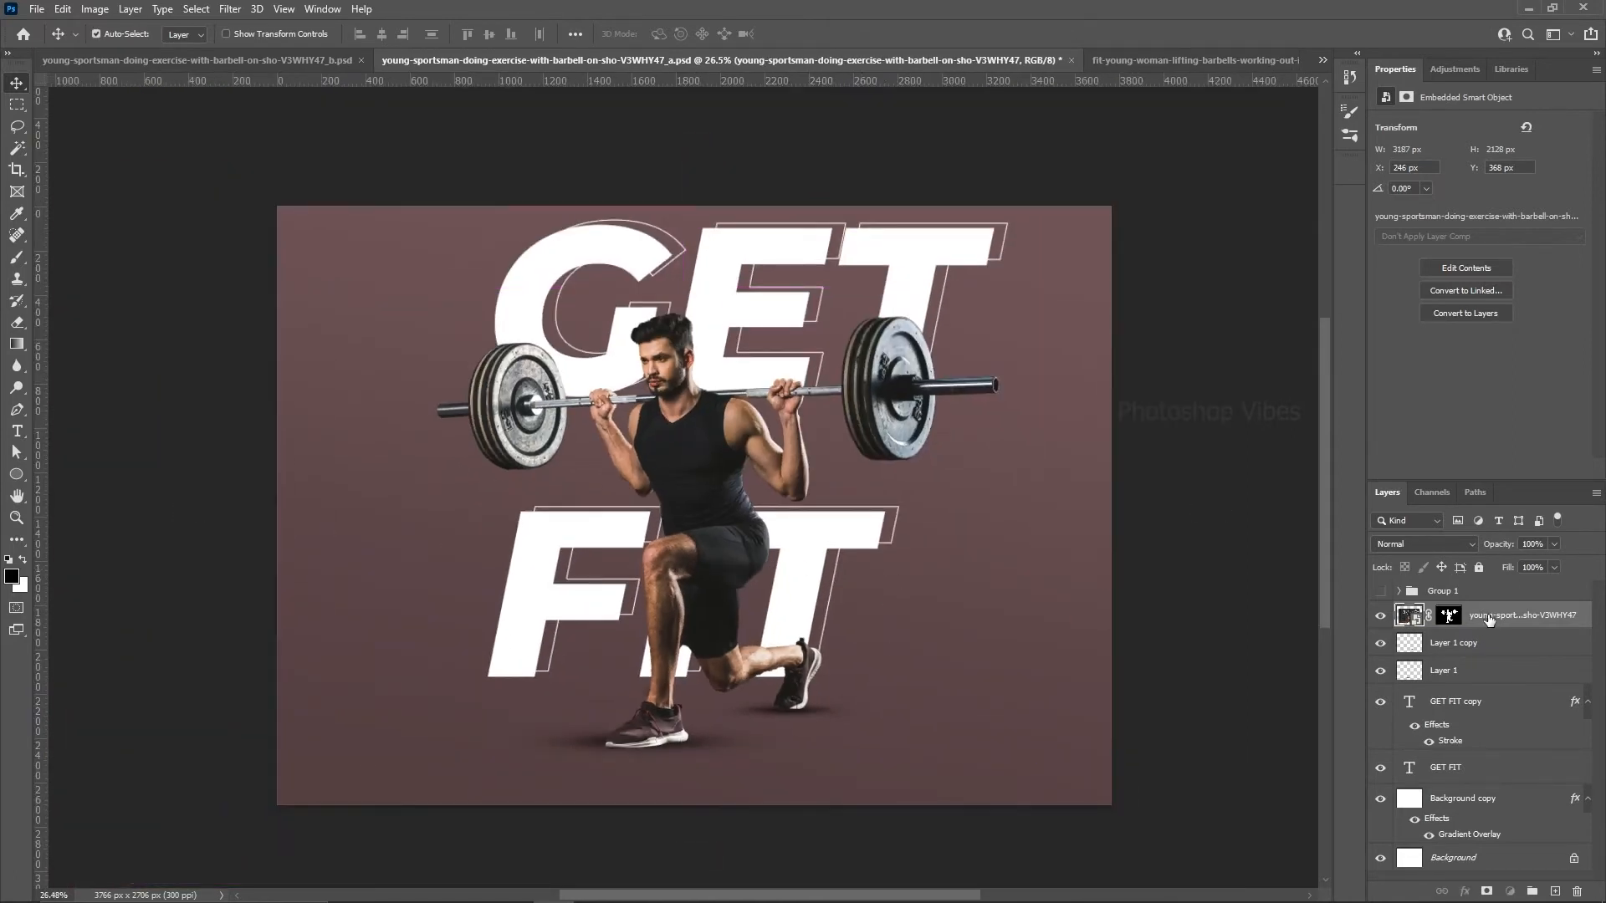
key("ctrl+j")
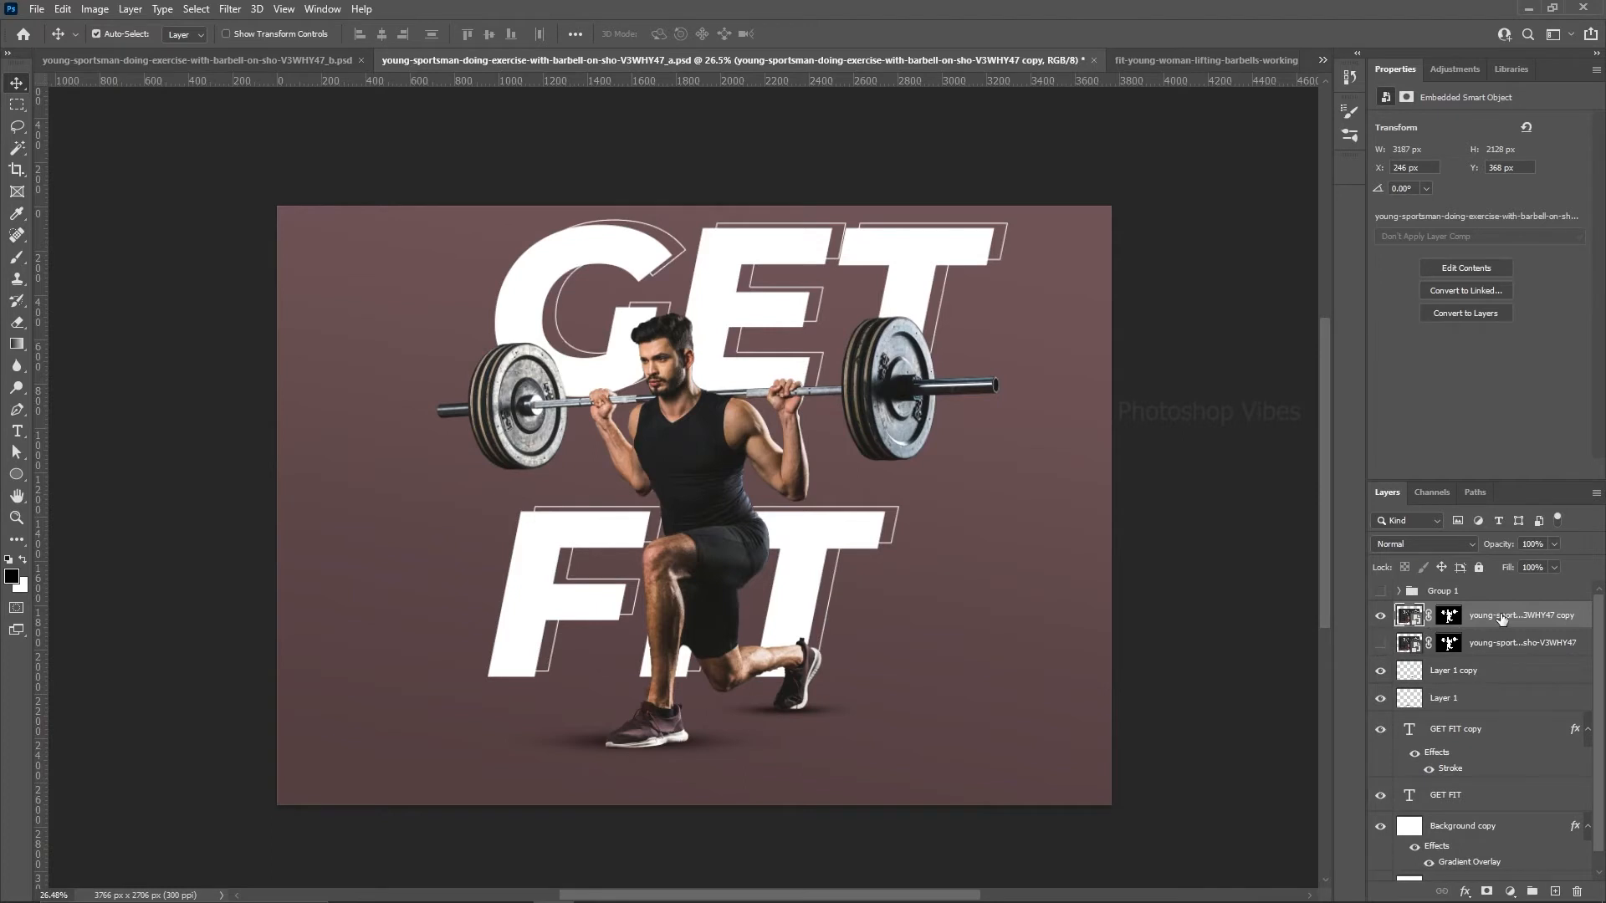
Step: Rasterize the sportsman copy with its layer mask applied and give it a new white layer mask
right_click(1502, 619)
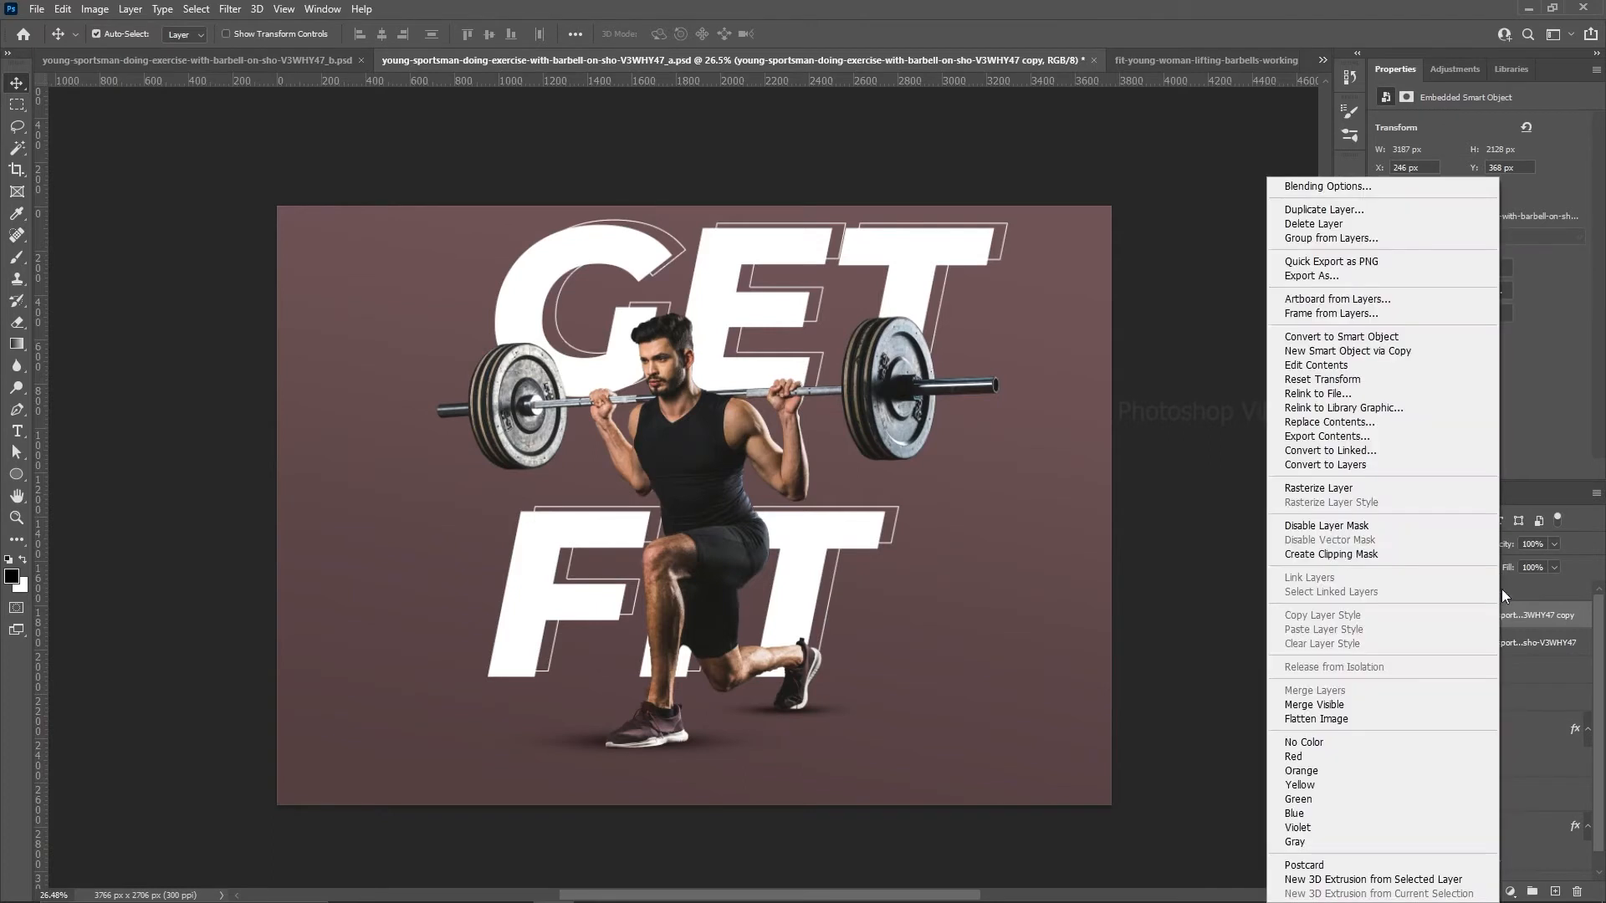
left_click(1310, 492)
right_click(1451, 619)
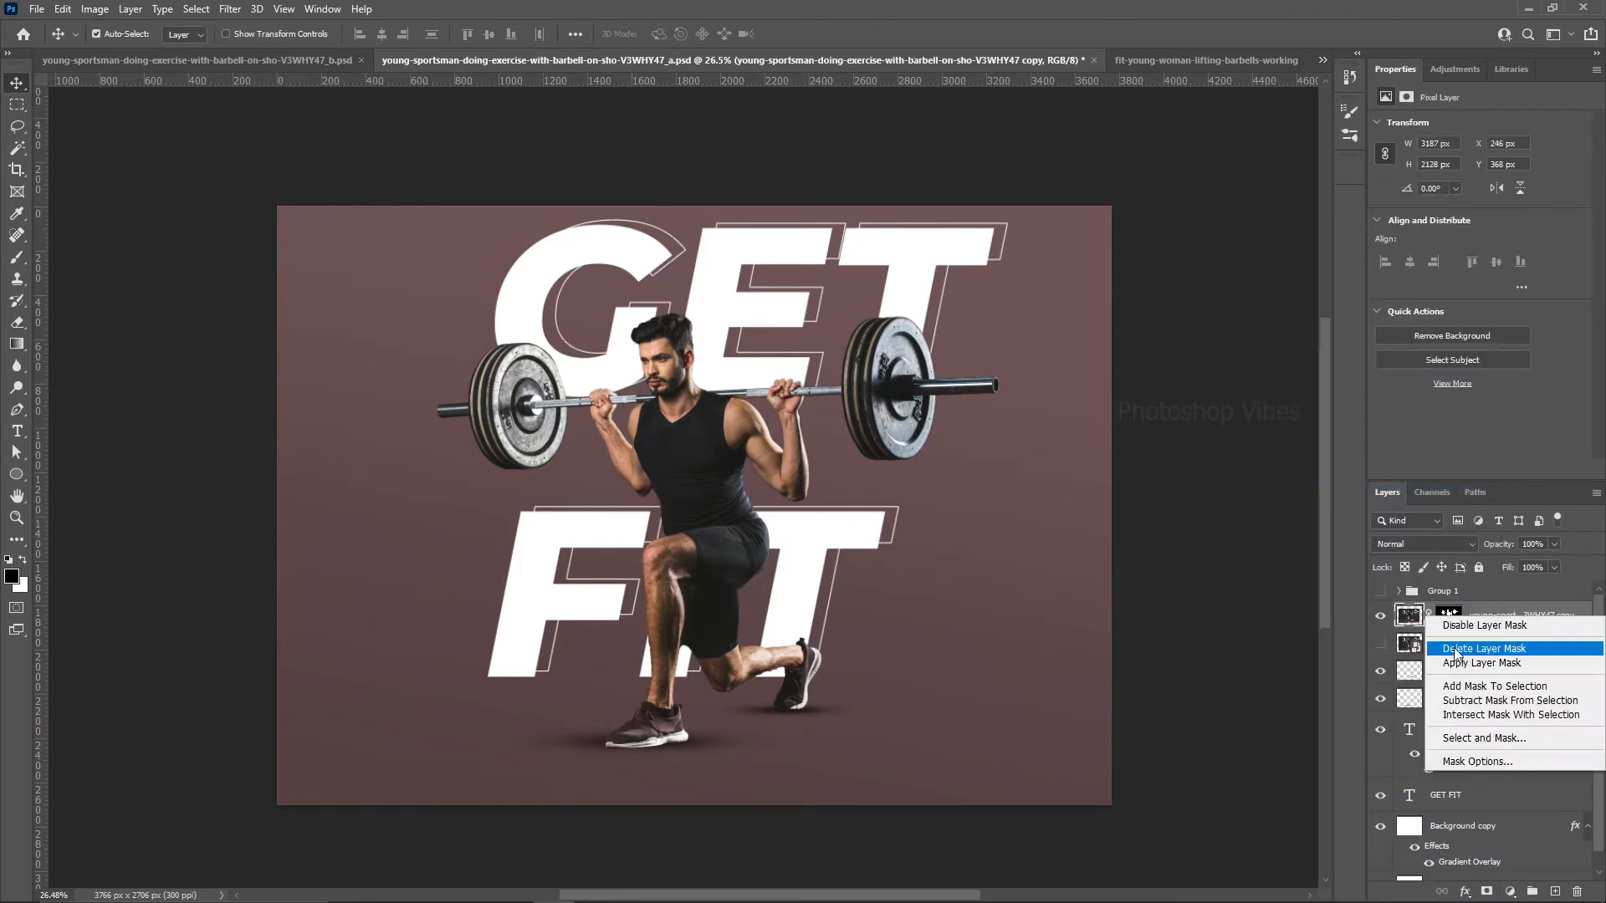
left_click(1460, 663)
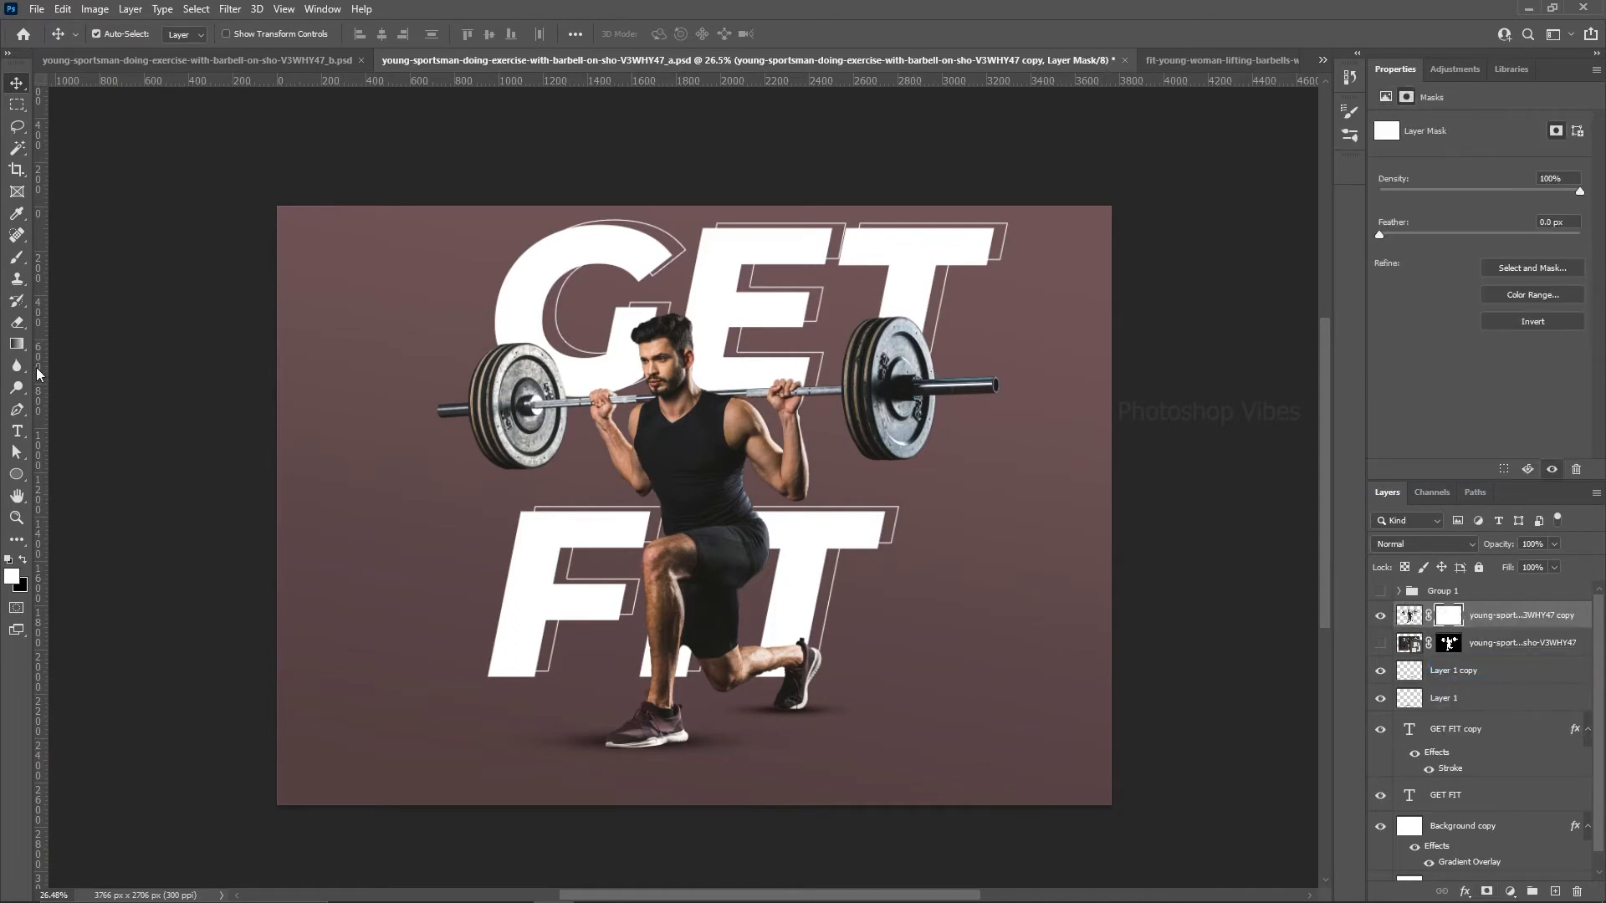
Step: With the Eraser's explosion brush at 1100 px and -35°, erase particles from the right-hand plate on the sportsman copy's mask
right_click(18, 323)
left_click(74, 322)
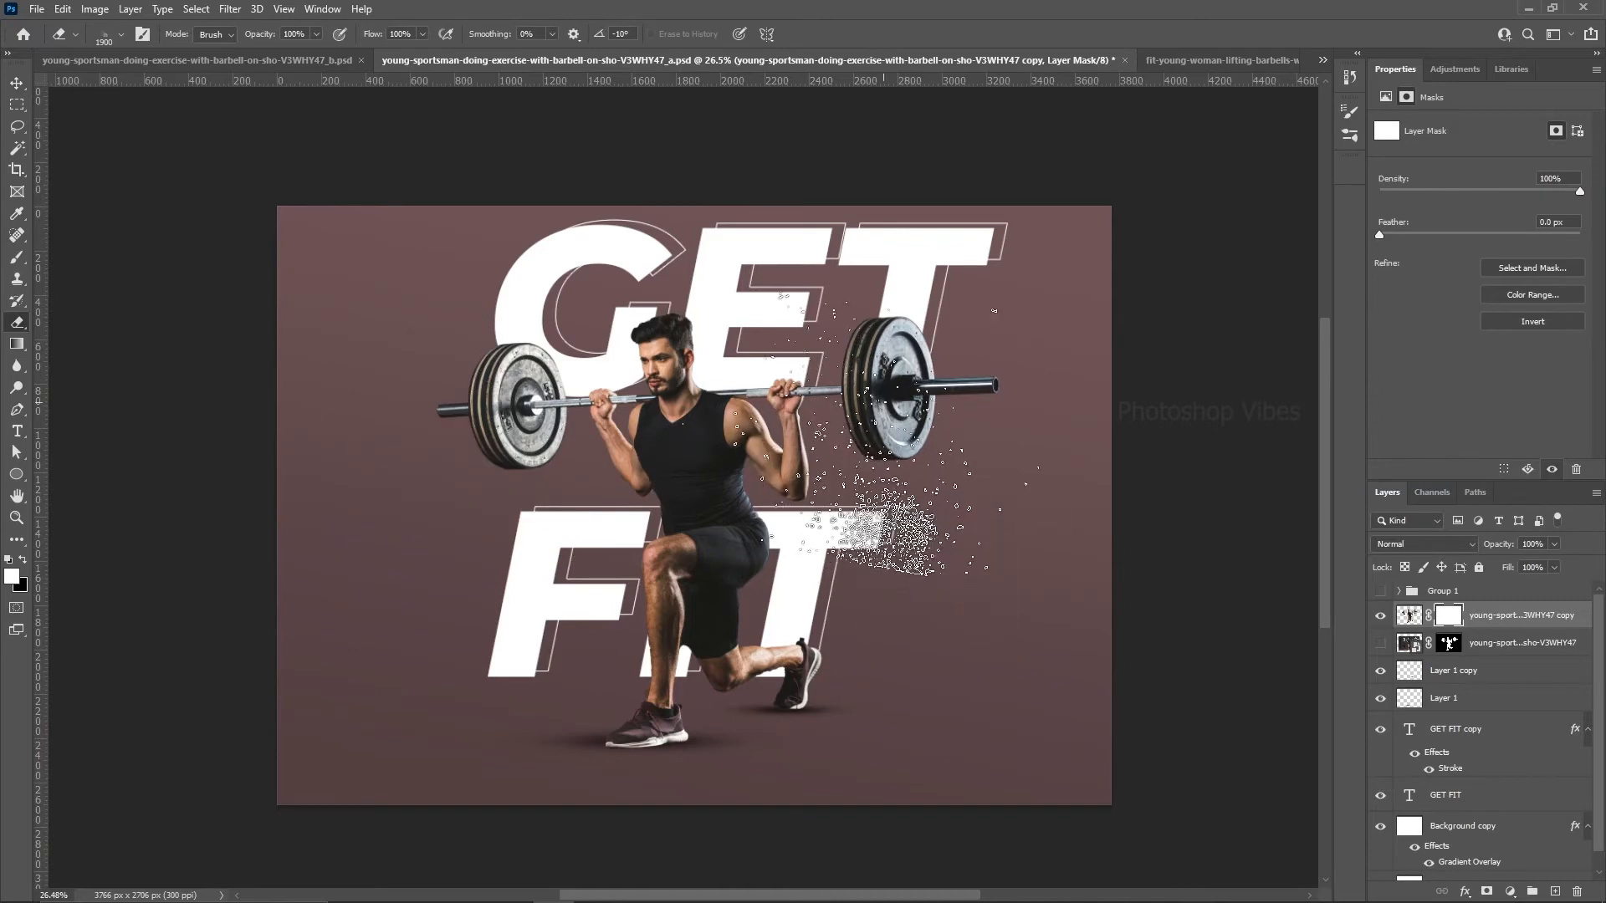
key("Right")
key("Right")
key("Right")
key("Right")
key("Right")
key("Right")
key("Right")
key("Right")
key("Right")
key("Right")
key("Right")
key("Right")
key("Right")
key("Right")
key("Right")
key("Right")
key("Right")
key("Right")
key("Right")
key("Right")
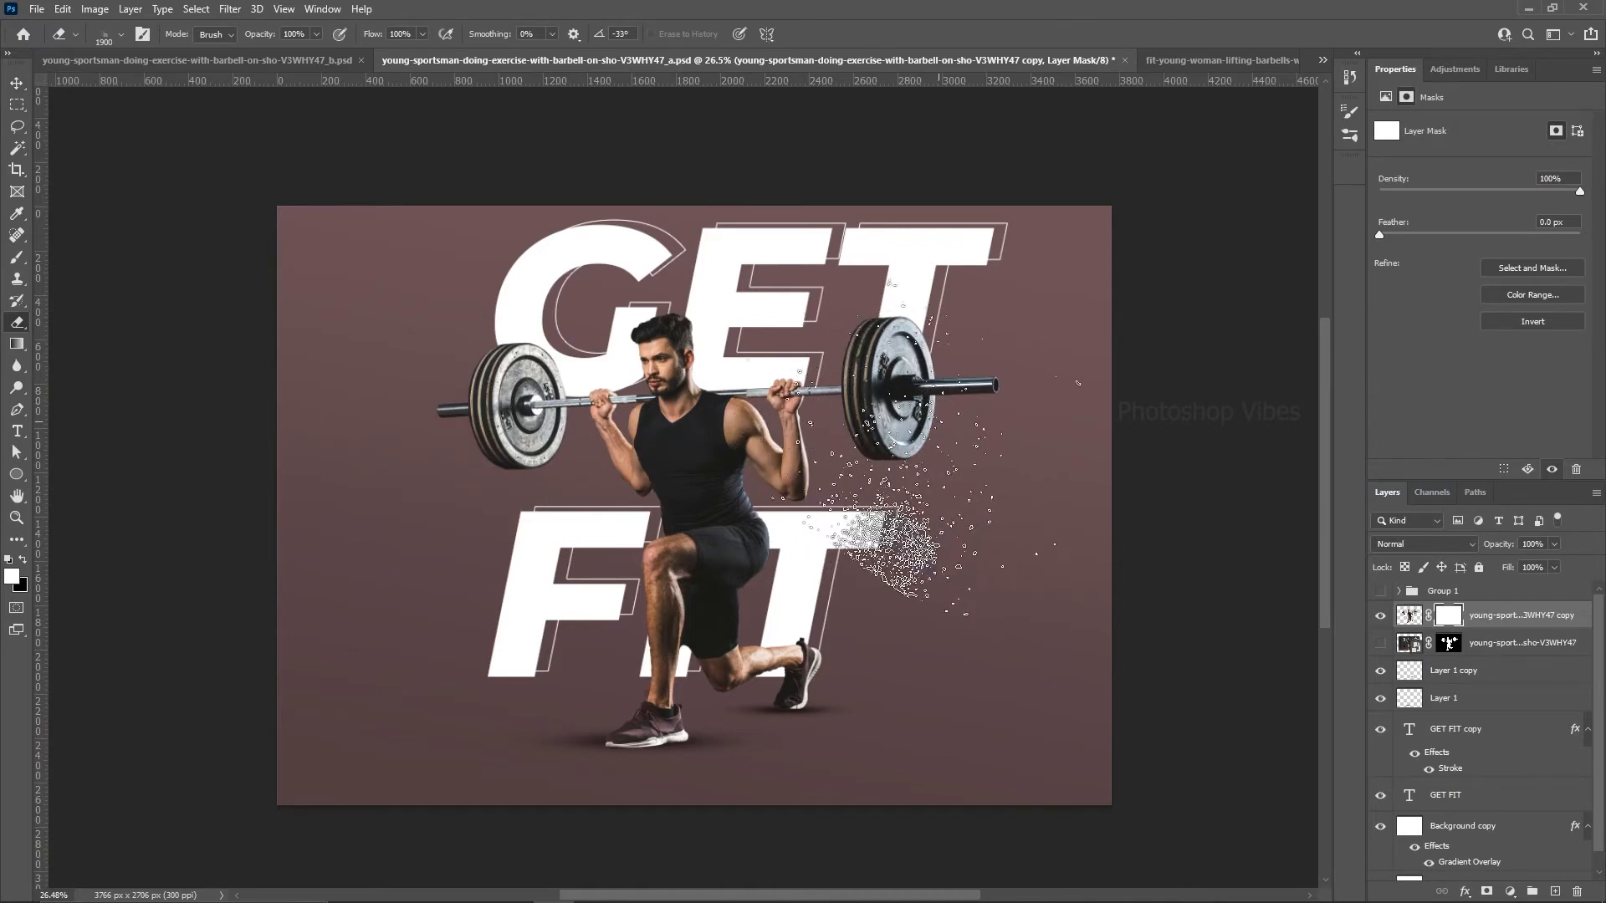
key("bracketleft")
key("bracketleft")
key("bracketleft")
key("bracketleft")
key("bracketleft")
key("bracketleft")
key("bracketleft")
key("bracketleft")
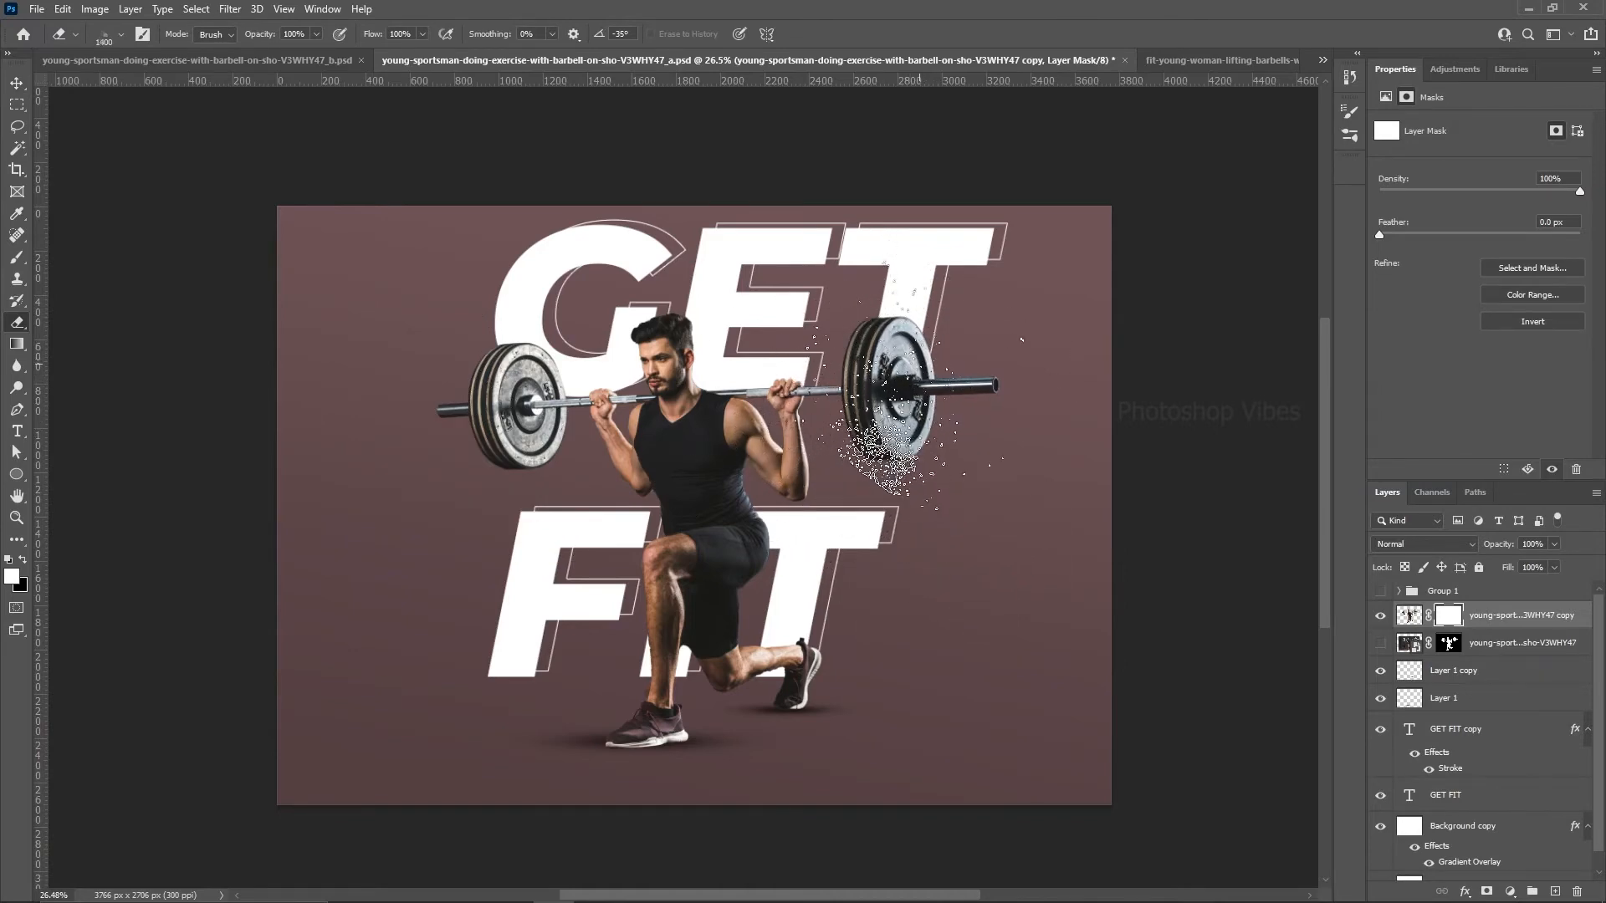
key("Left")
key("Left")
key("Left")
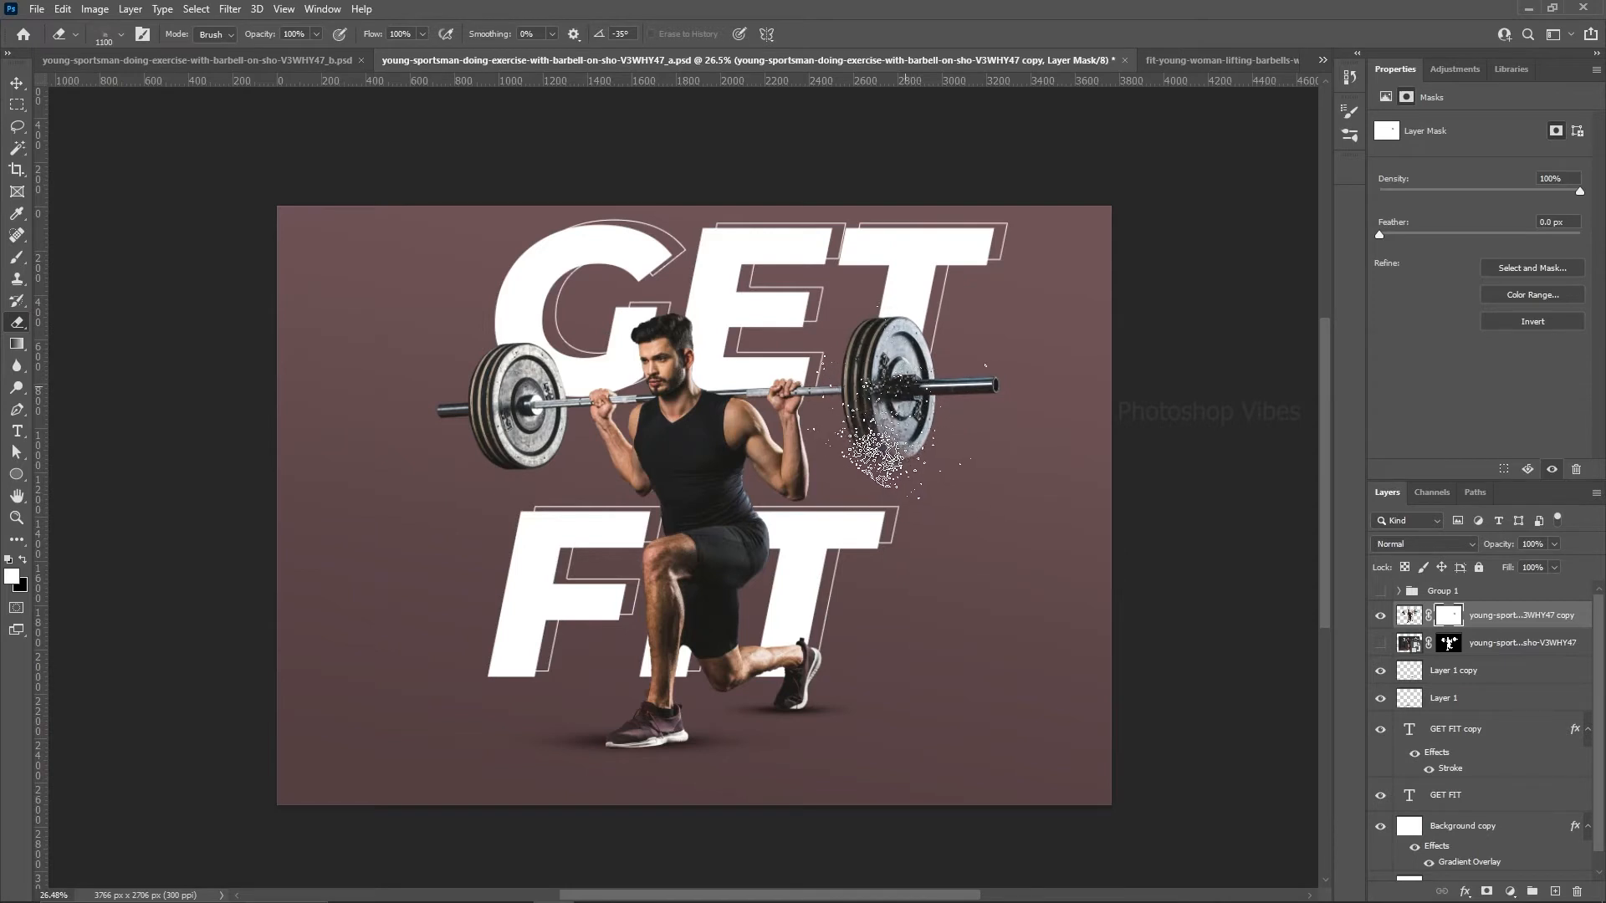
left_click(896, 419)
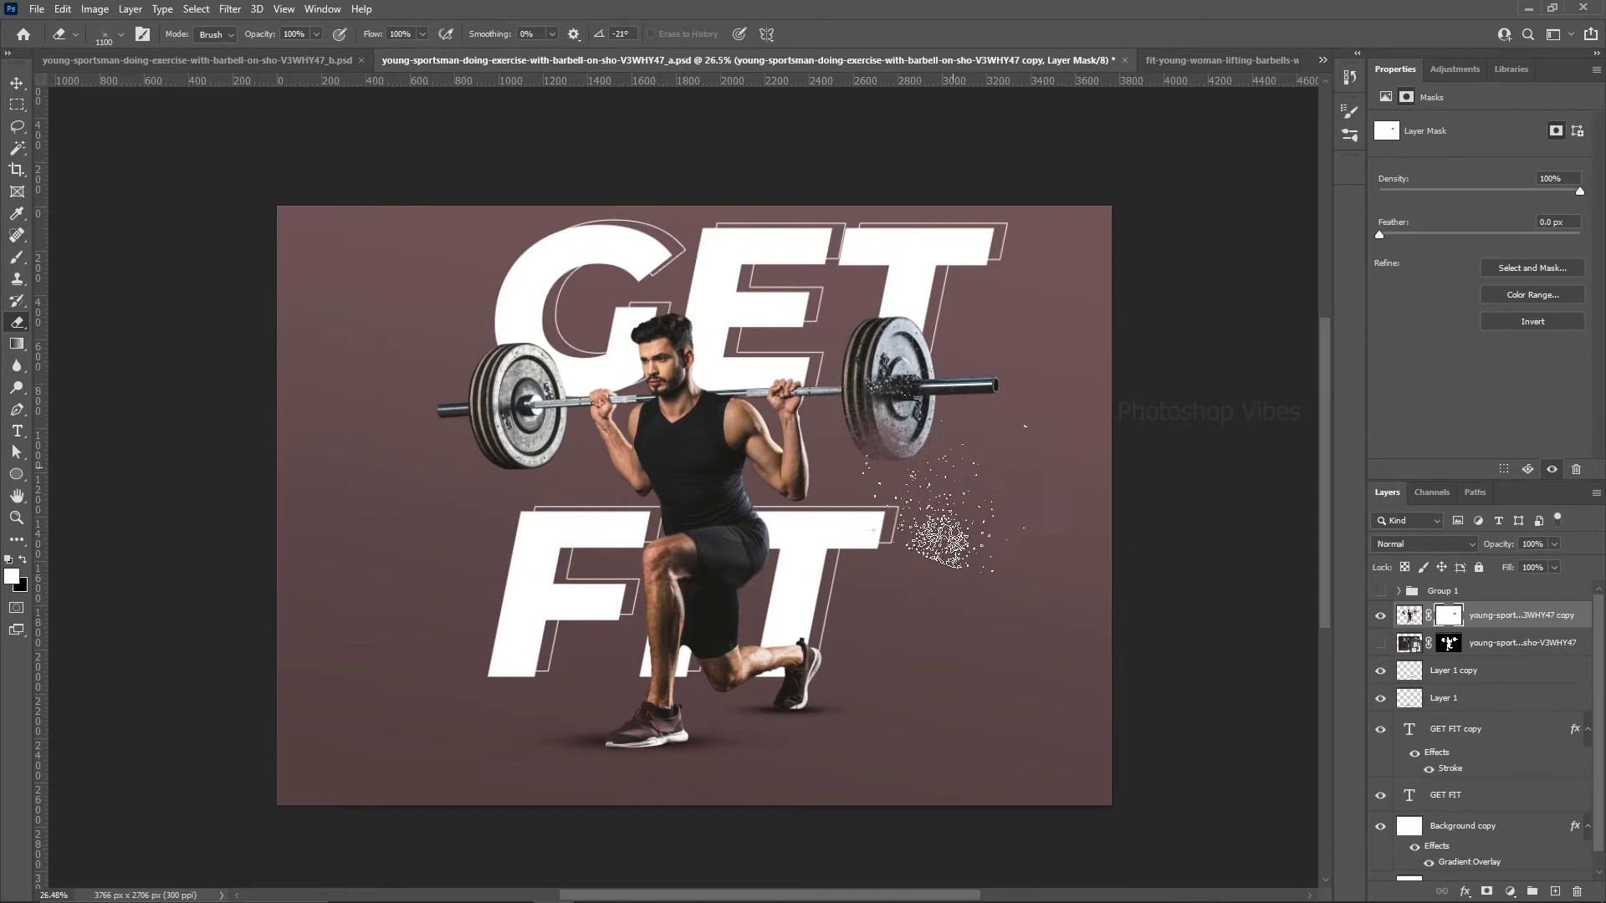
Step: With the Eraser's explosion brush rotated to 19° and enlarged to 2900 px, erase more particles from the right-hand plate on the mask
key("Left")
key("Left")
key("Left")
key("Left")
key("Left")
key("Left")
key("Left")
key("Left")
key("Left")
key("Left")
key("Left")
key("Left")
key("Left")
key("Left")
key("Left")
key("Left")
key("Left")
key("Left")
key("Left")
key("Left")
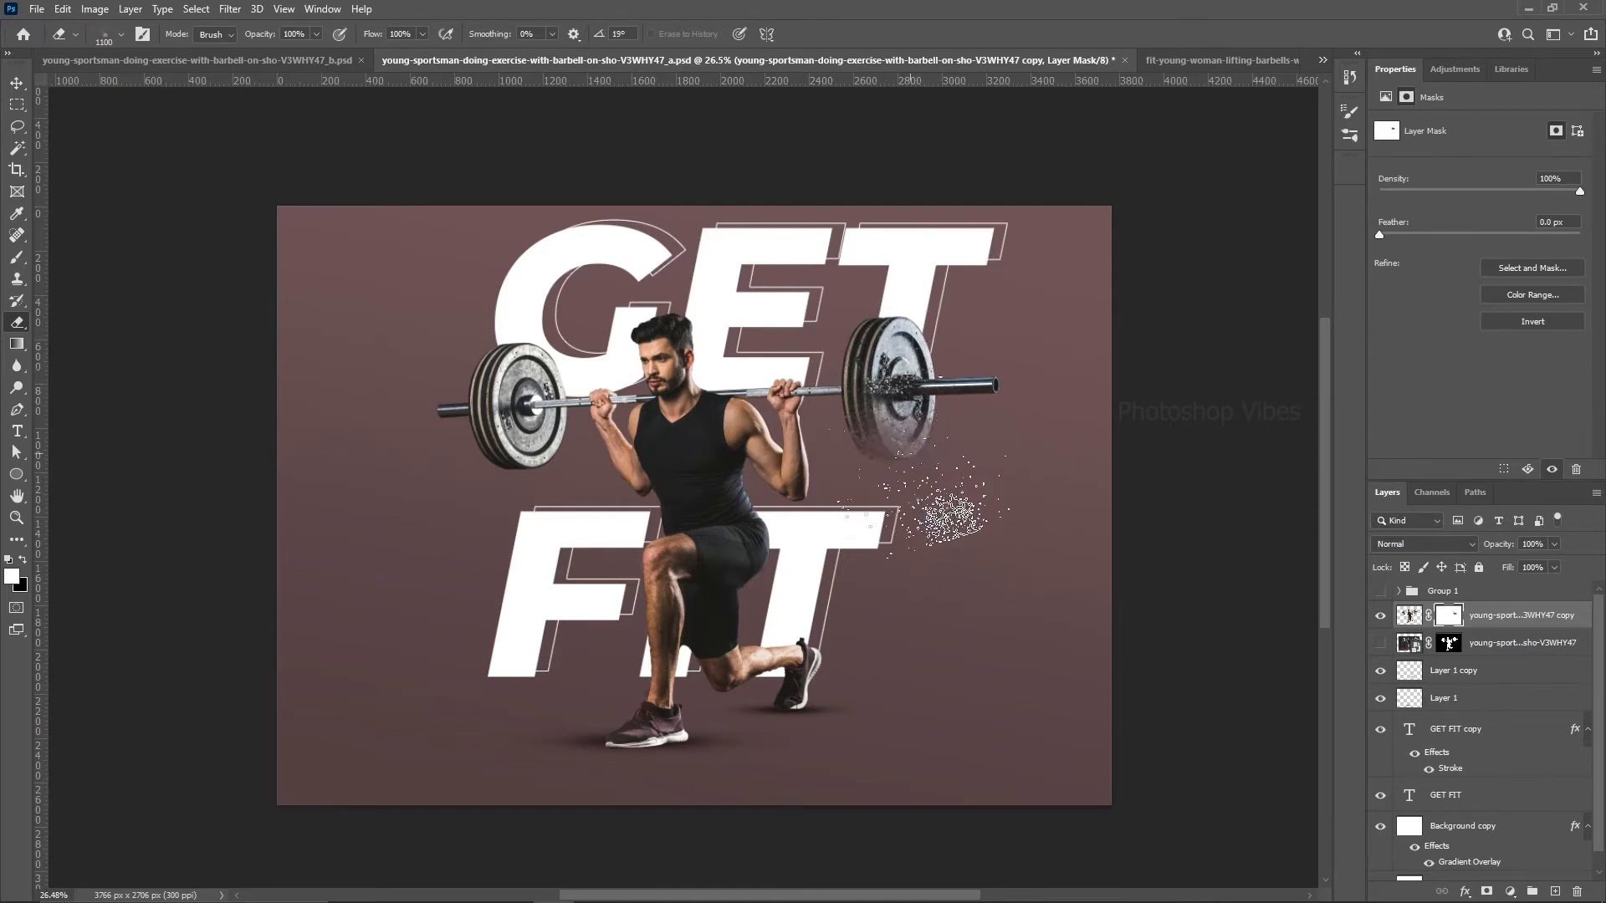
key("bracketright")
key("bracketright")
key("bracketright")
key("bracketright")
key("bracketright")
key("bracketright")
key("bracketright")
key("bracketright")
key("bracketright")
key("bracketright")
key("bracketright")
key("bracketright")
key("bracketright")
key("bracketright")
key("bracketright")
key("bracketright")
key("bracketright")
key("bracketright")
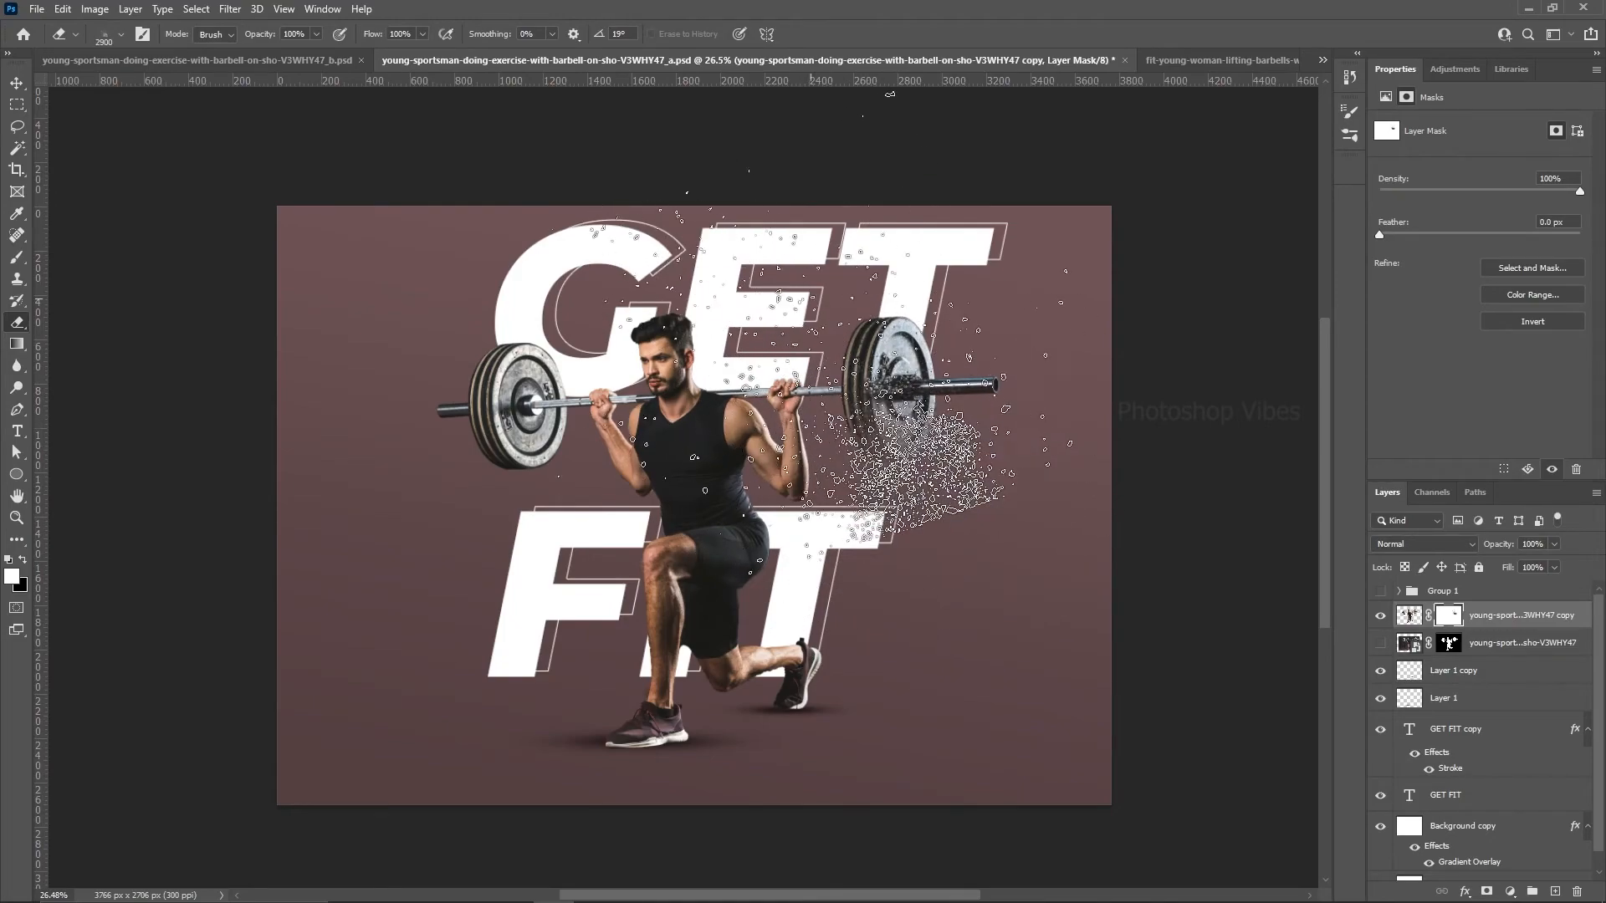
Step: Using the 2900 px explosion brush angled at -20° and -19°, erase particles from the left-hand plate on the sportsman copy's mask
key("Right")
key("Right")
key("Right")
key("Right")
key("Right")
key("Right")
key("Right")
key("Right")
key("Right")
key("Right")
key("Right")
key("Right")
key("Right")
key("Right")
key("Right")
key("Right")
key("Right")
key("Right")
key("Right")
key("Right")
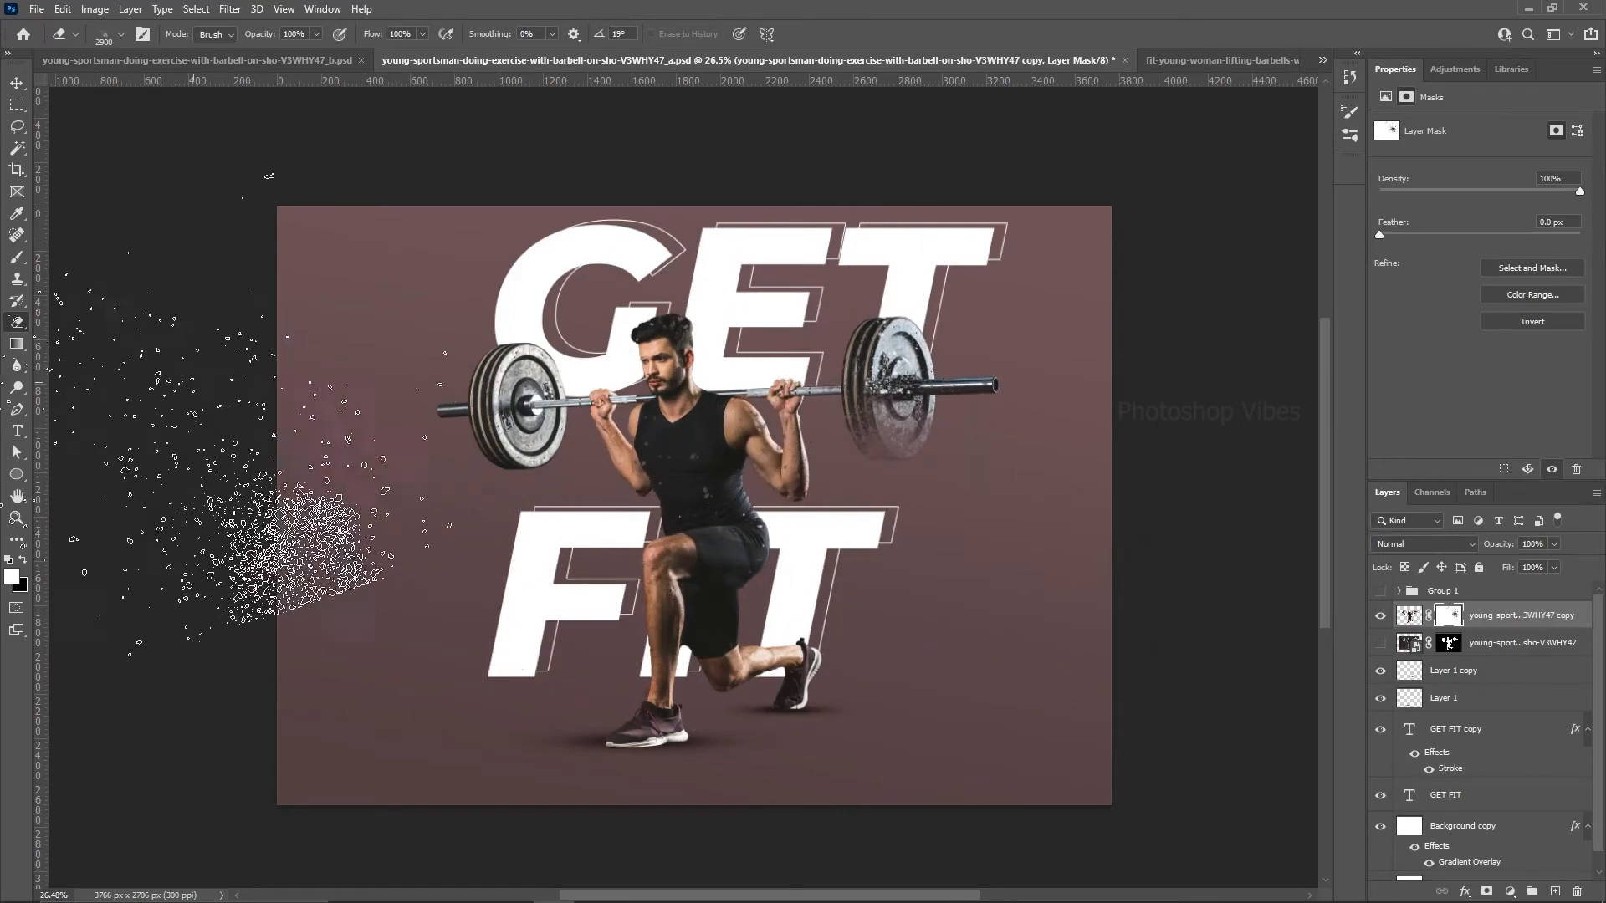
key("Right")
key("Right")
key("Right")
key("Right")
key("Right")
key("Right")
key("Right")
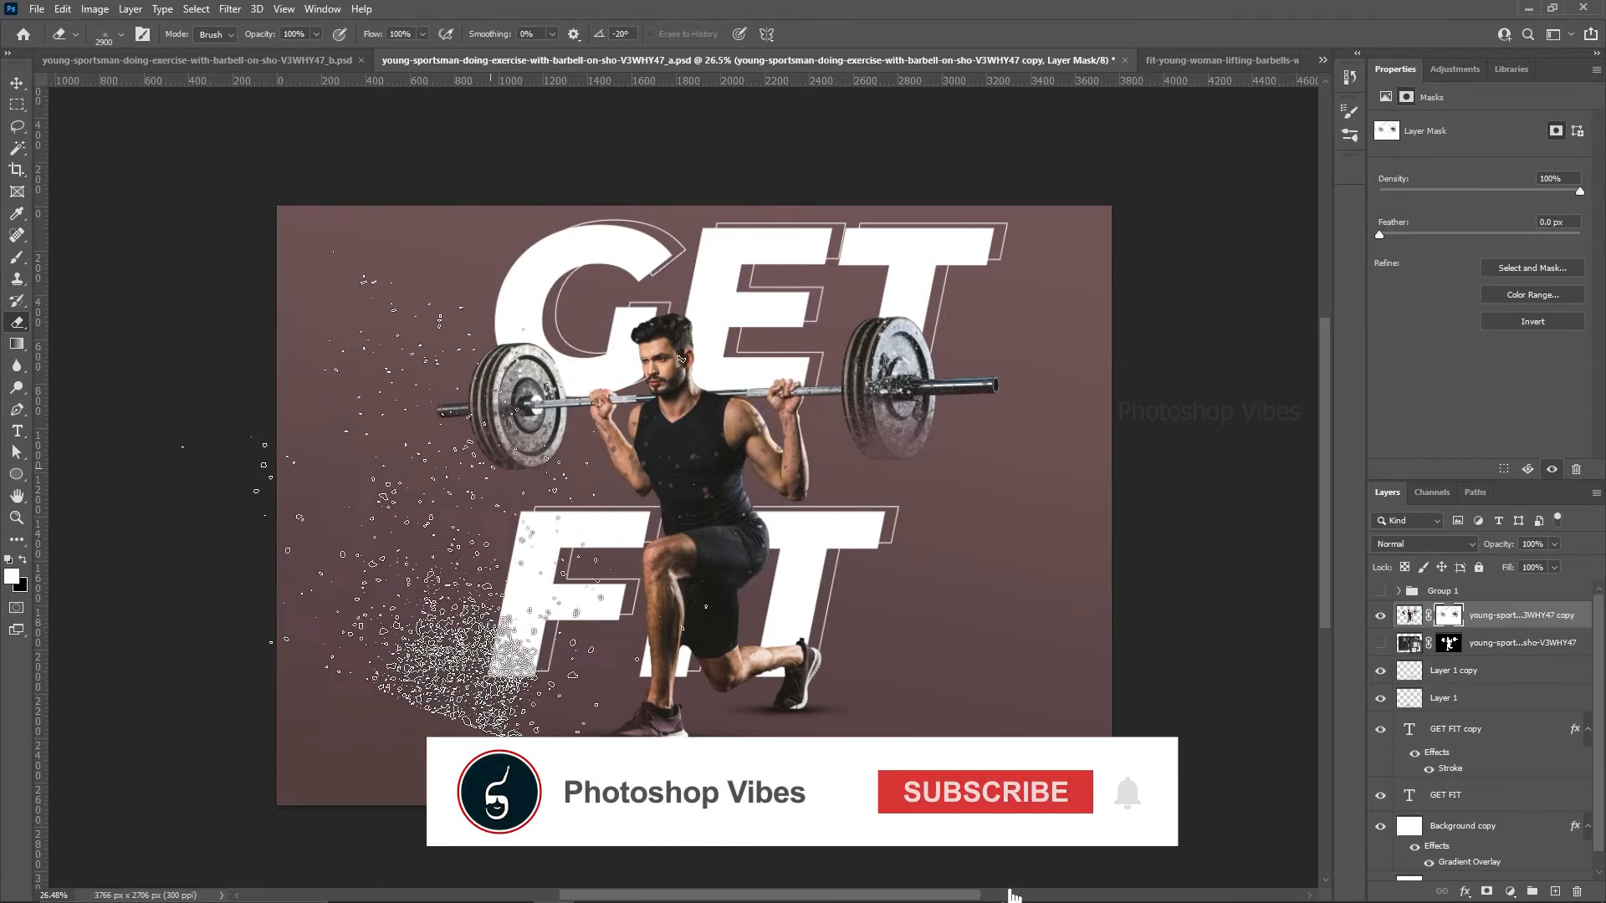
key("Left")
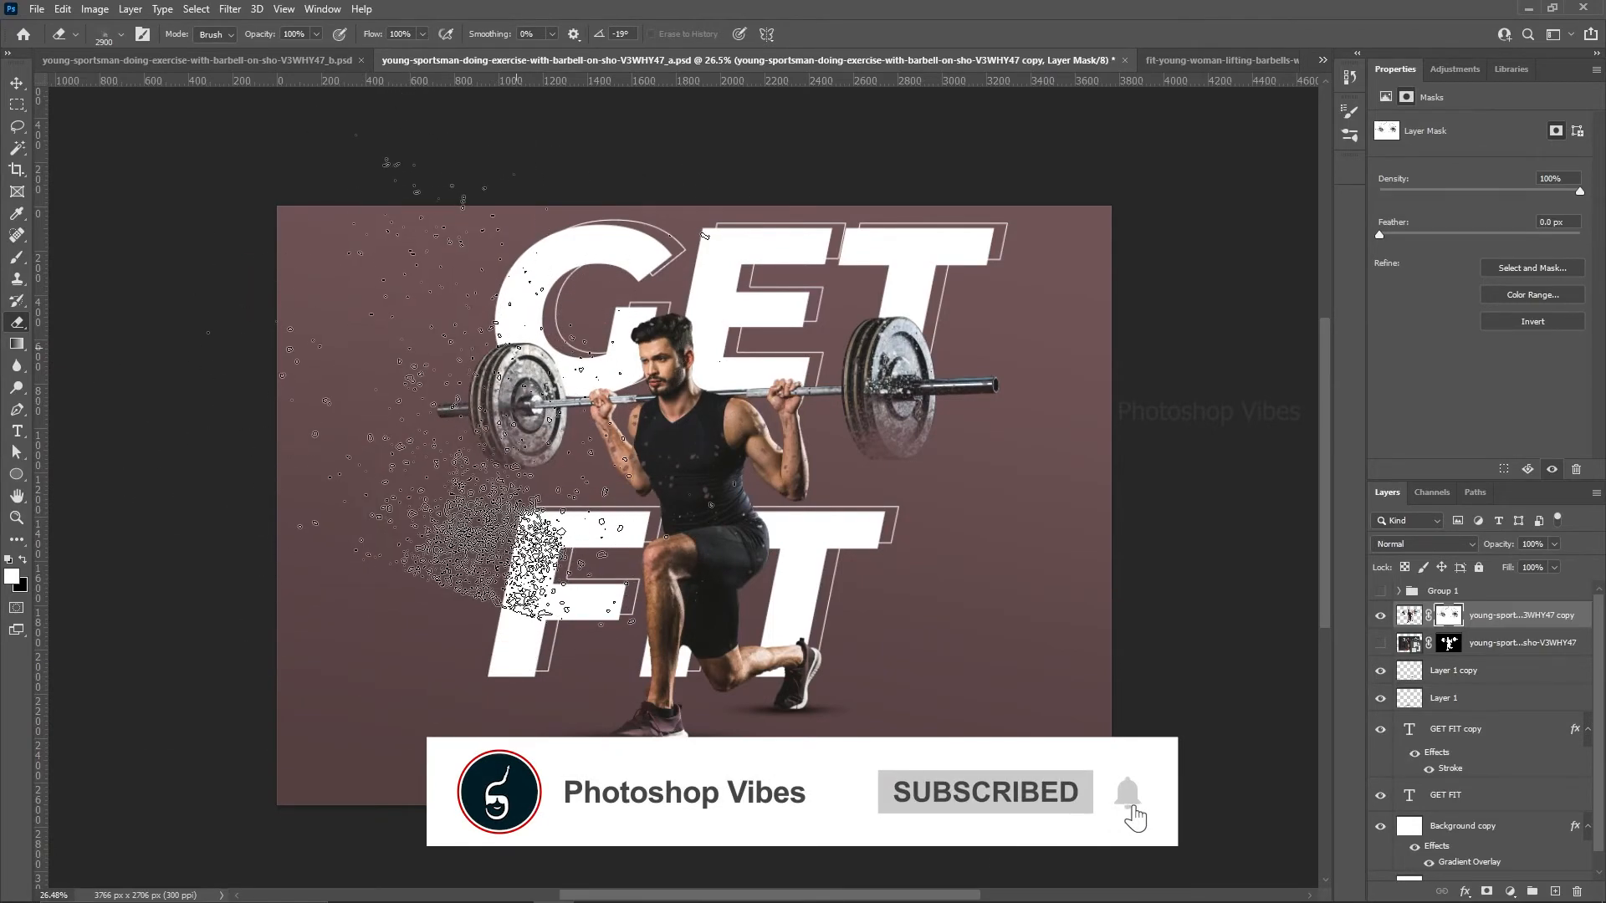
Step: Reduce the explosion brush to 1200 px and erase finer particles from the barbell plates on the sportsman copy's mask
key("bracketleft")
key("bracketleft")
key("bracketleft")
key("bracketleft")
key("bracketleft")
key("bracketleft")
key("bracketleft")
key("bracketleft")
key("bracketleft")
key("bracketleft")
key("bracketleft")
key("bracketleft")
key("bracketleft")
key("bracketleft")
key("bracketleft")
key("bracketleft")
key("bracketleft")
key("bracketleft")
key("bracketleft")
key("bracketleft")
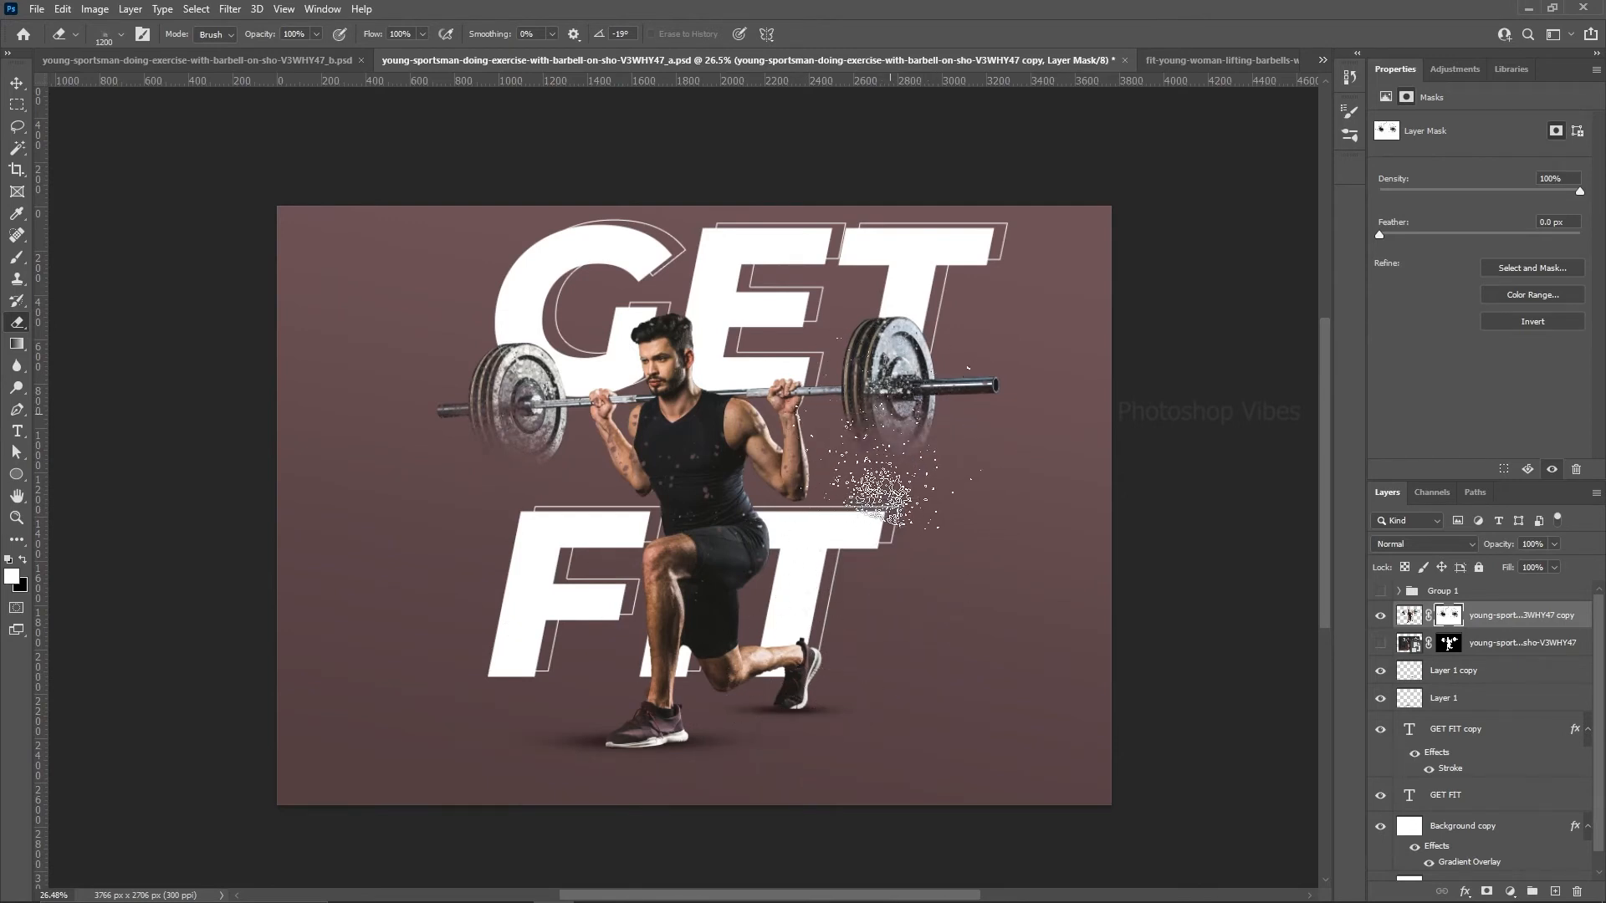
Step: Display the sportsman copy's mask on its own and load the original sportsman layer's mask as a selection
left_click(1450, 617, "alt")
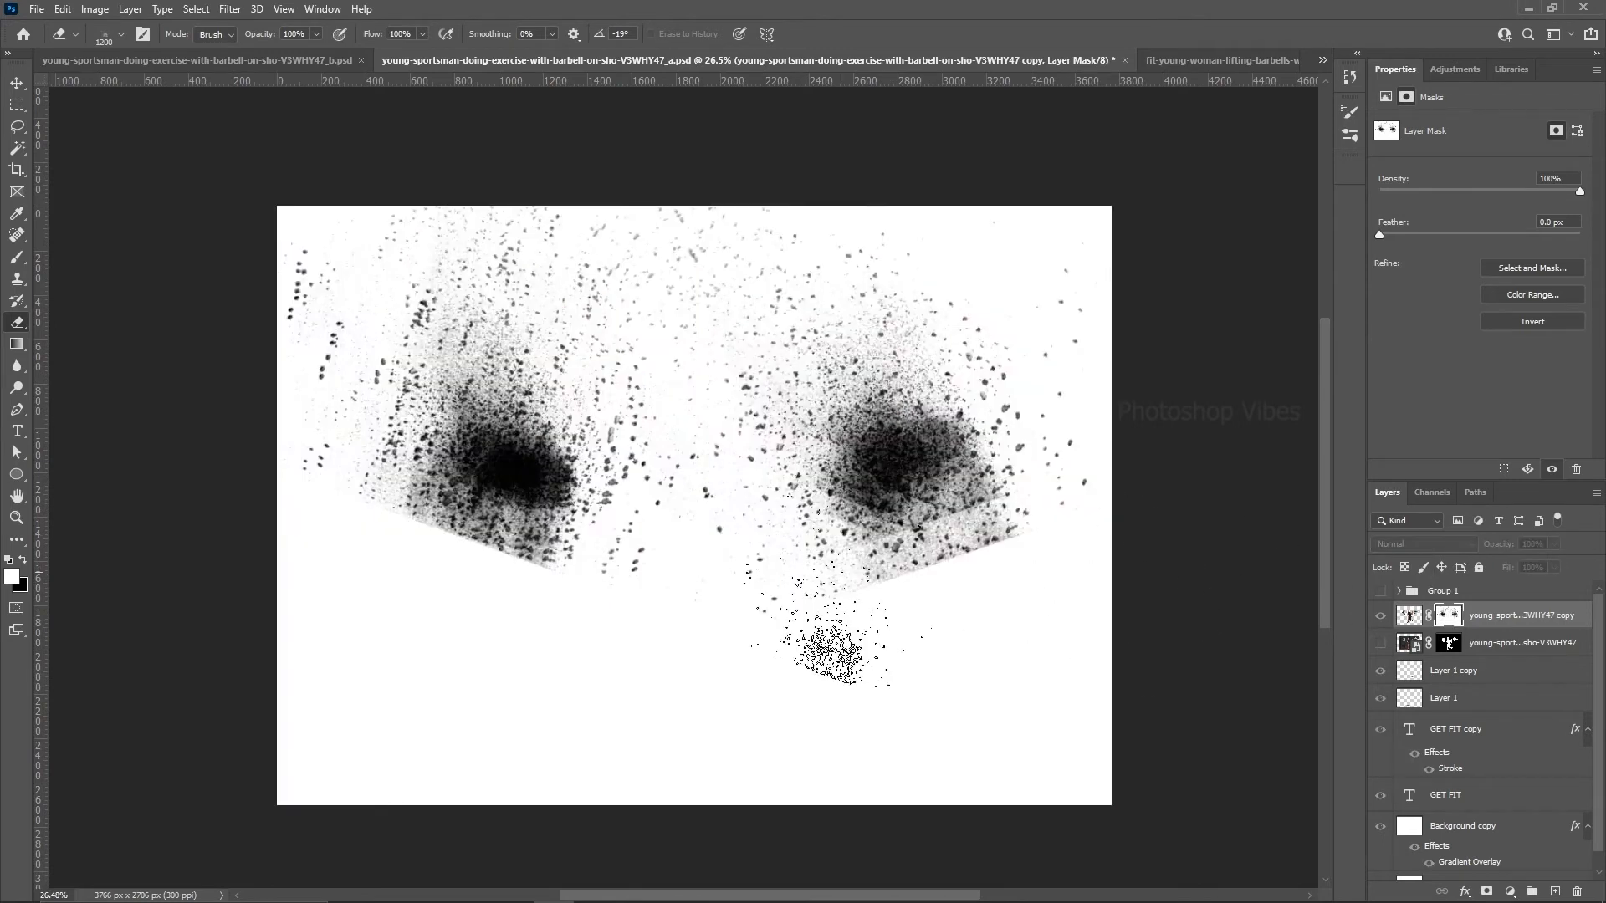
left_click(1449, 643, "ctrl")
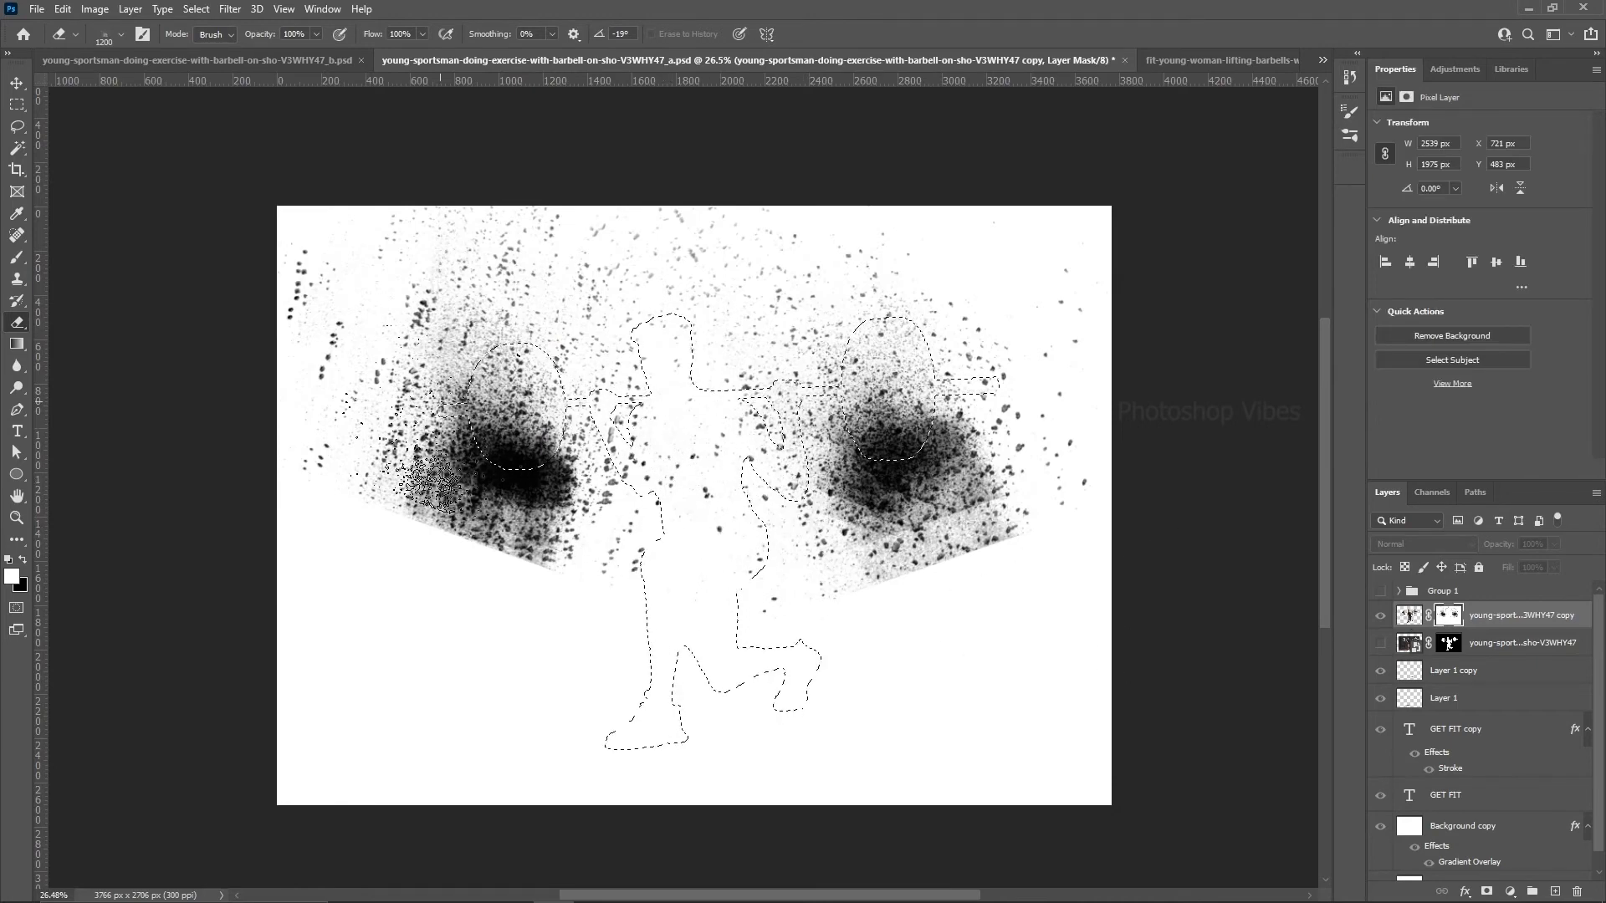
right_click(181, 385)
key("Escape")
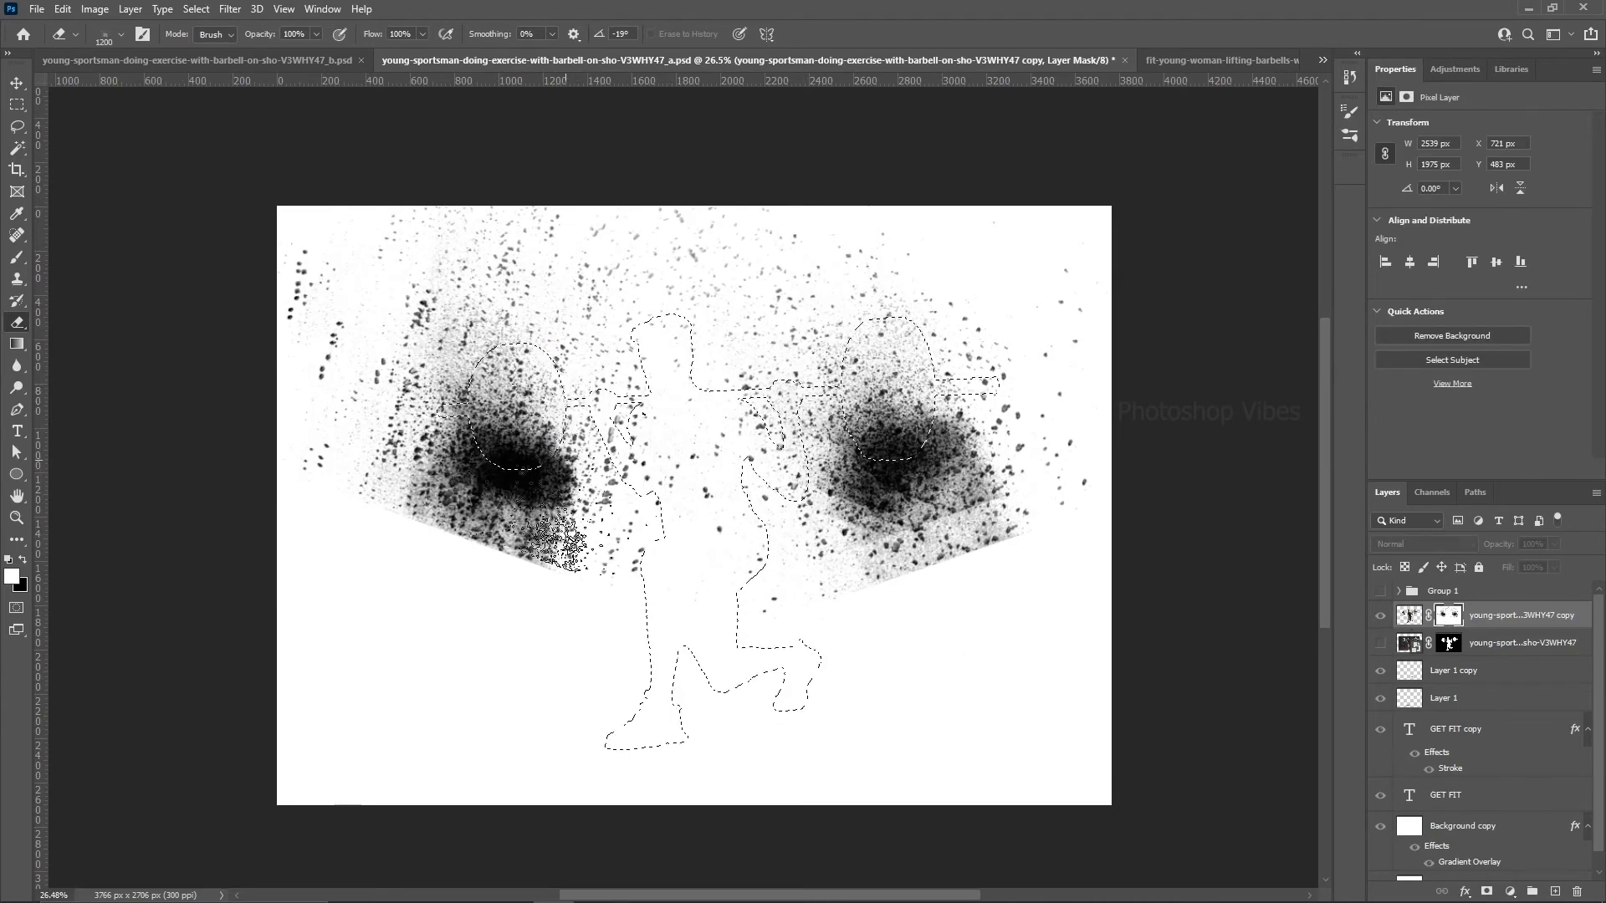
Step: Return to the normal image view and choose the Soft Round brush for the Eraser
left_click(1449, 614, "alt")
right_click(718, 380)
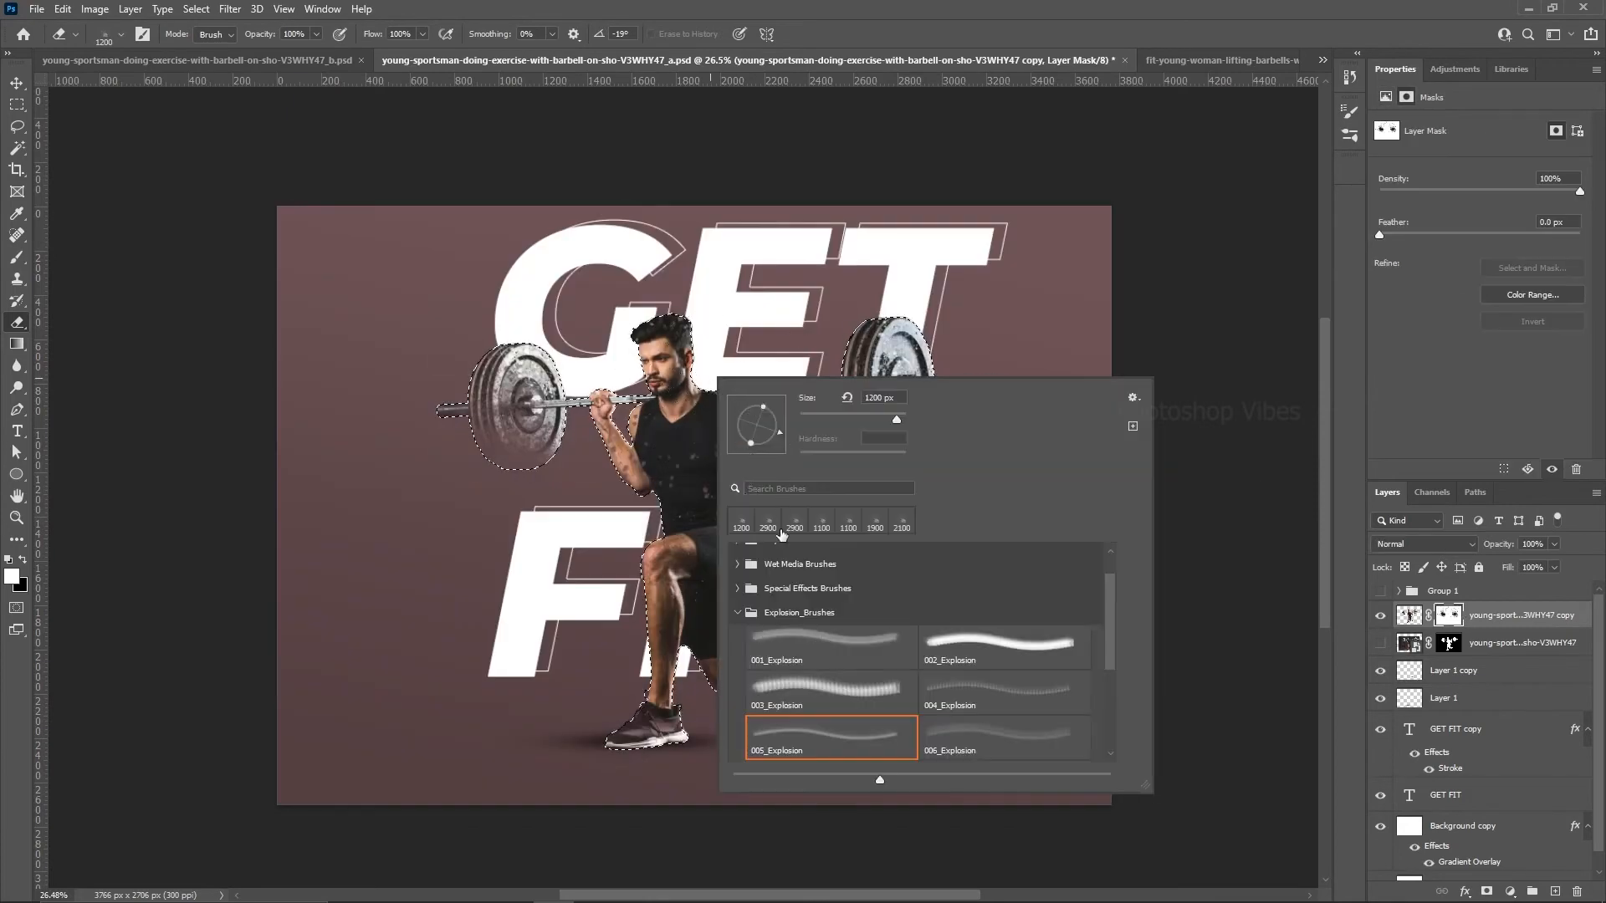
left_click(737, 614)
left_click(736, 554)
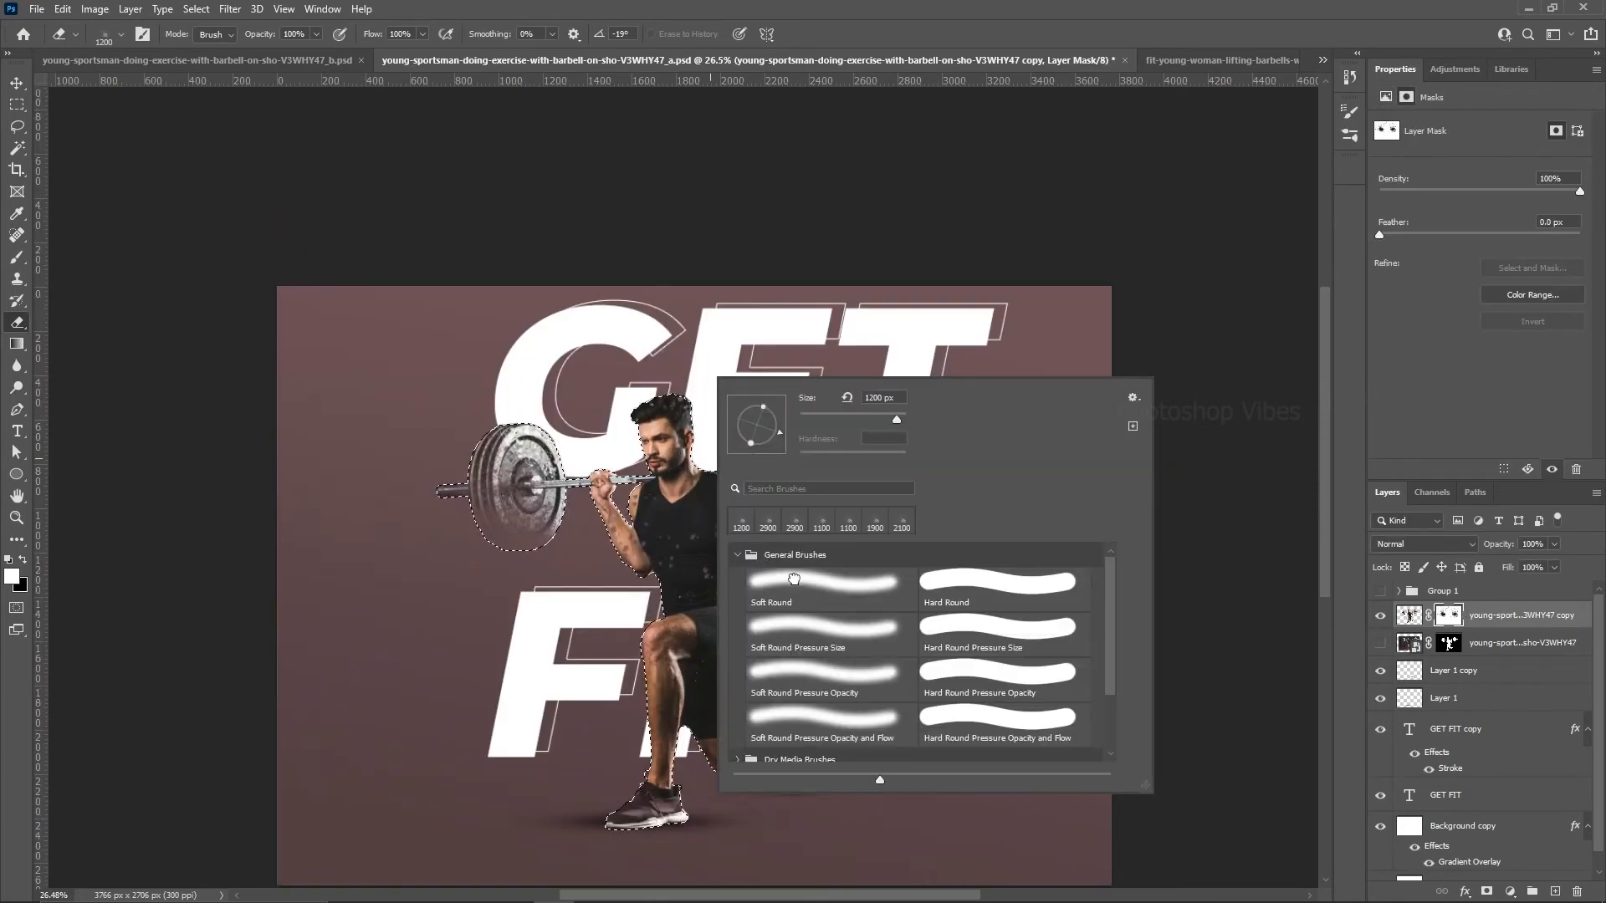
double_click(789, 579)
left_click_drag(692, 493, 692, 437)
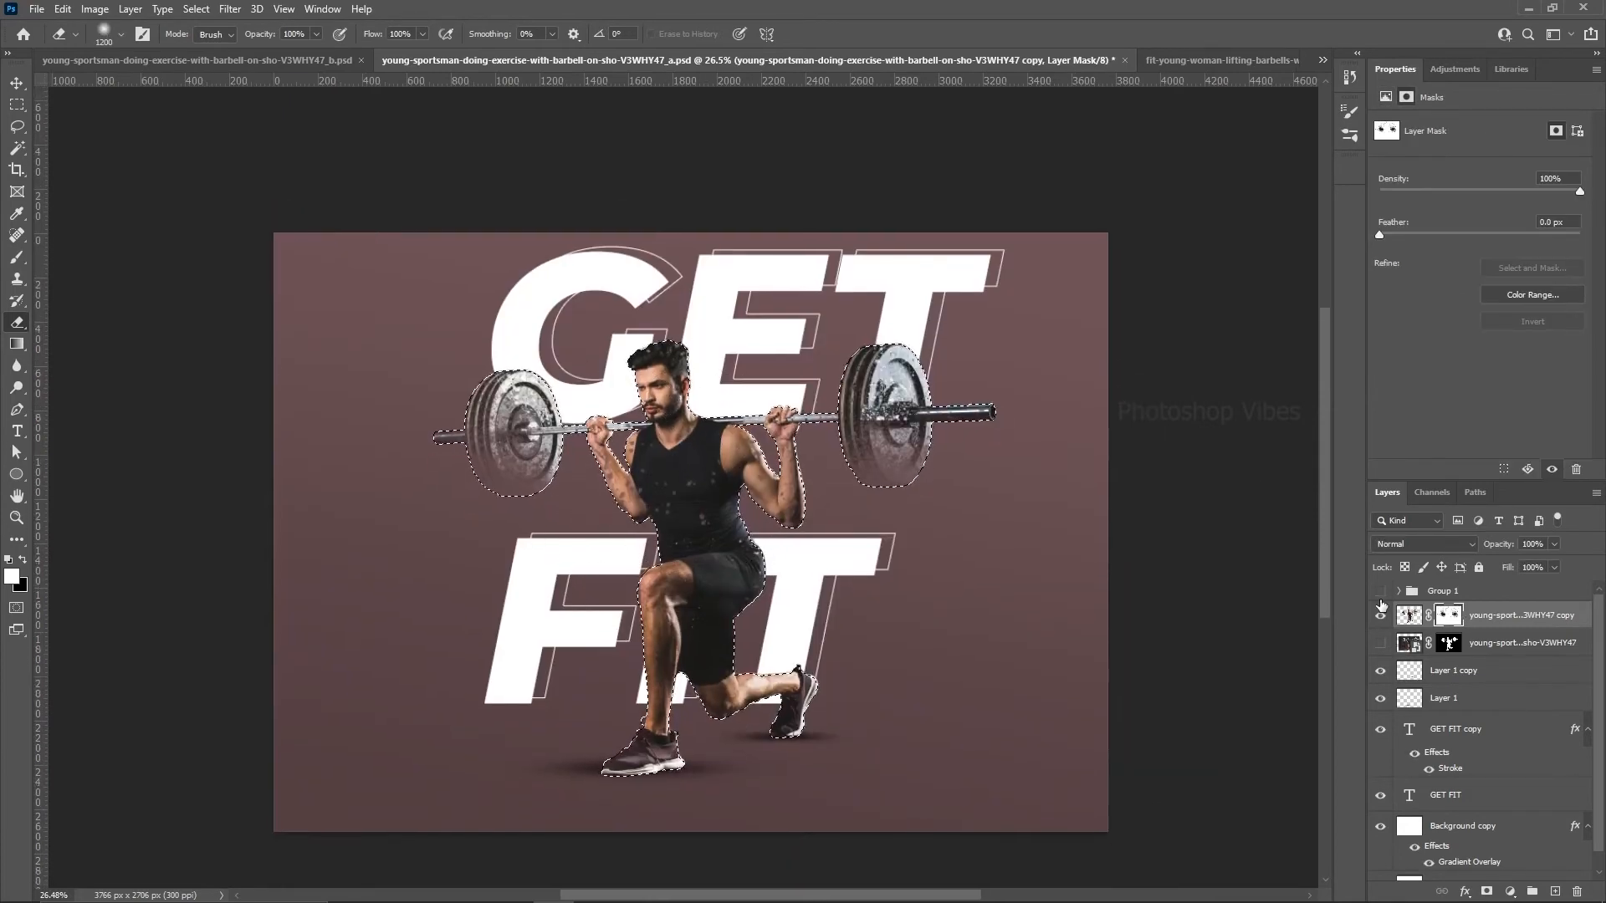
Step: On the isolated sportsman copy mask, clear the specks within the selected body to white, leaving the dark lower plate areas
left_click(1448, 615, "alt")
left_click(687, 506)
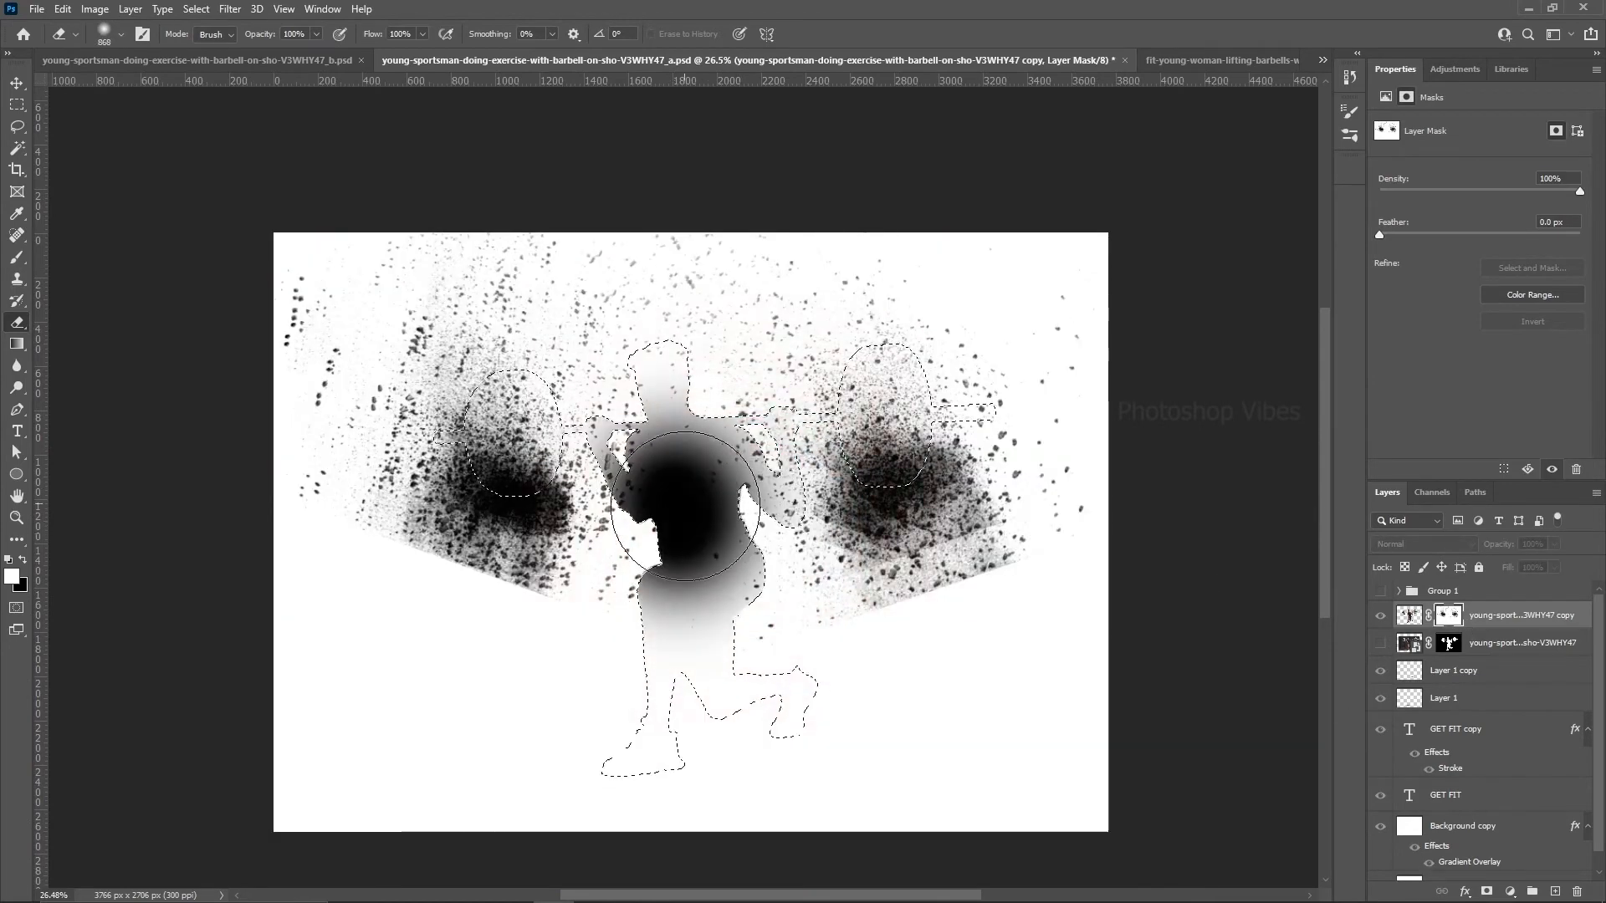
key("ctrl+z")
left_click(24, 560)
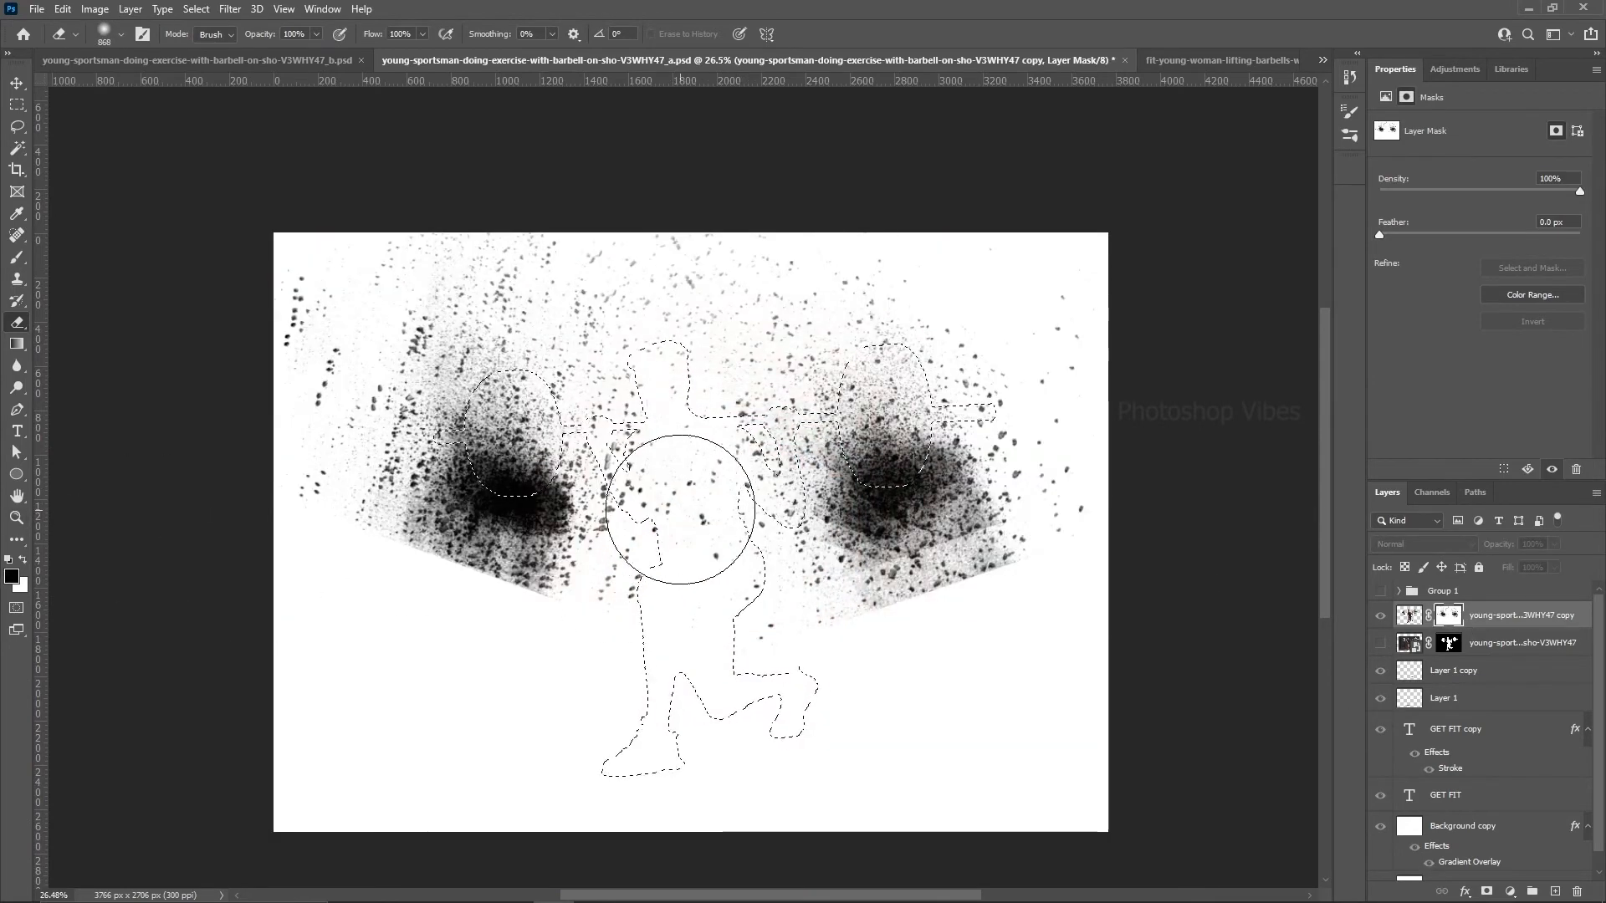
mouse_move(680, 510)
left_mouse_down()
mouse_move(680, 579)
mouse_move(698, 496)
mouse_move(683, 439)
left_mouse_up()
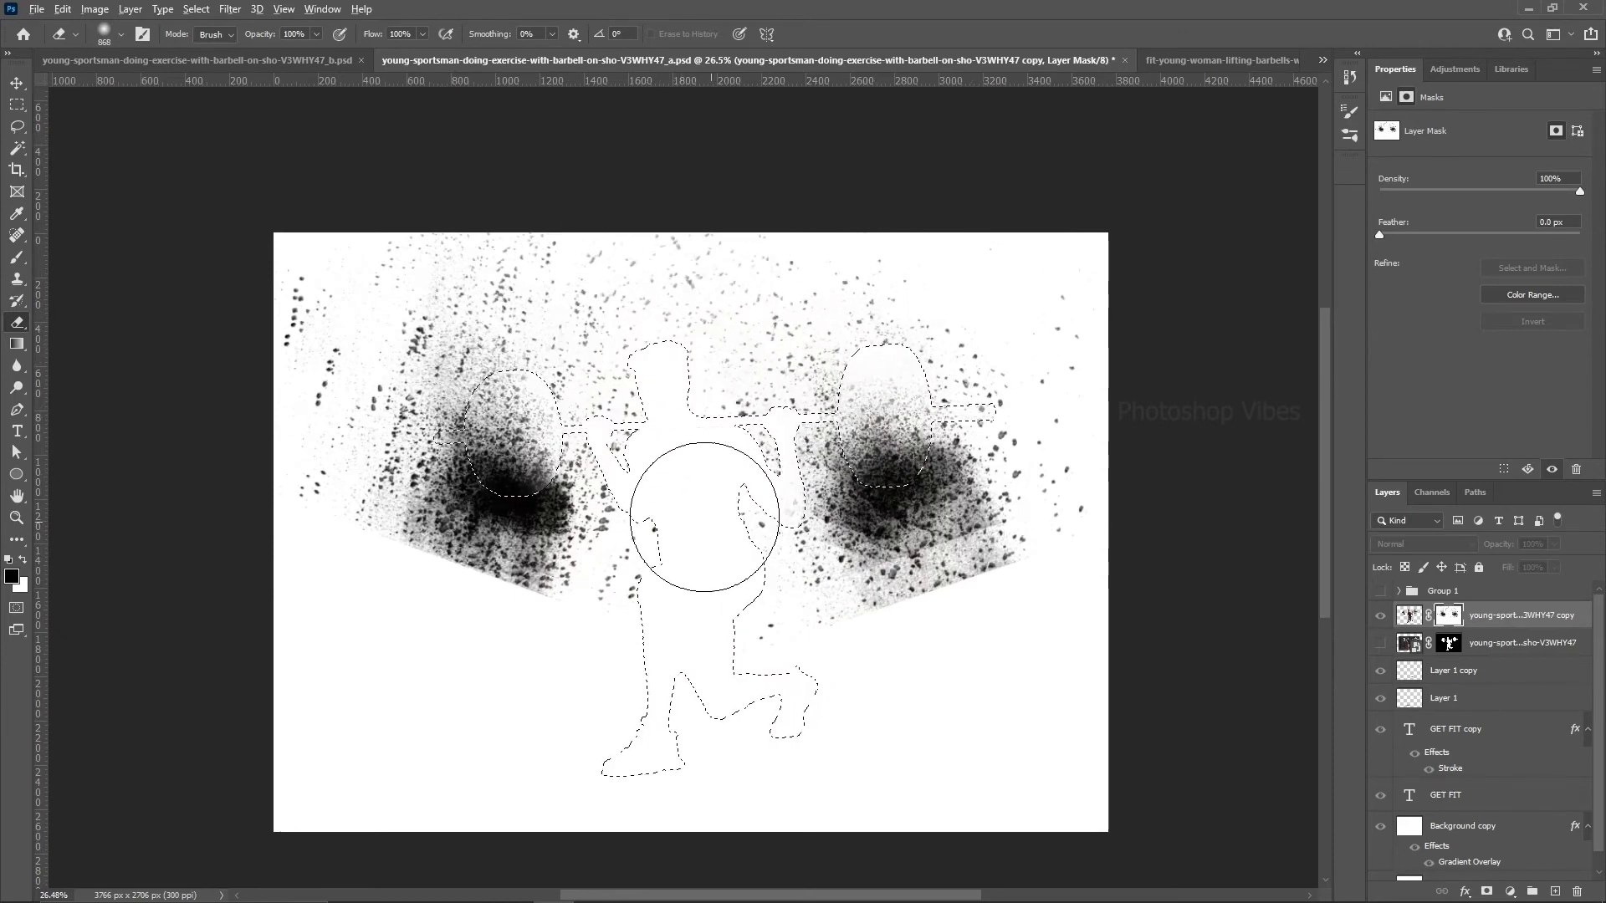
mouse_move(704, 517)
left_mouse_down()
mouse_move(679, 517)
mouse_move(724, 518)
left_mouse_up()
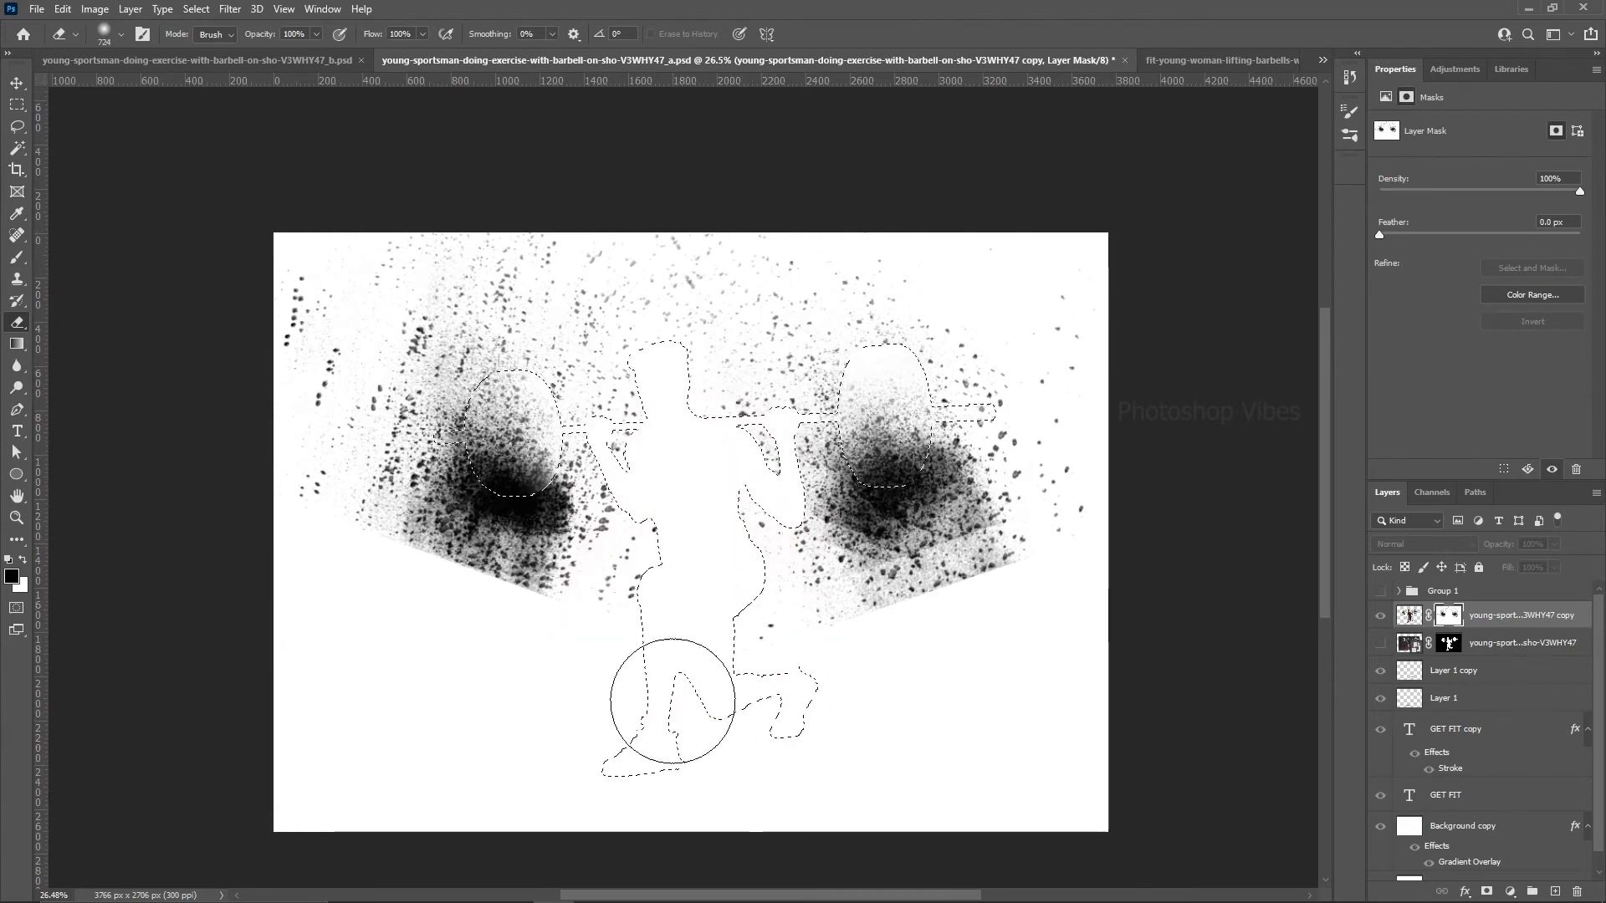
left_click(1448, 617, "alt")
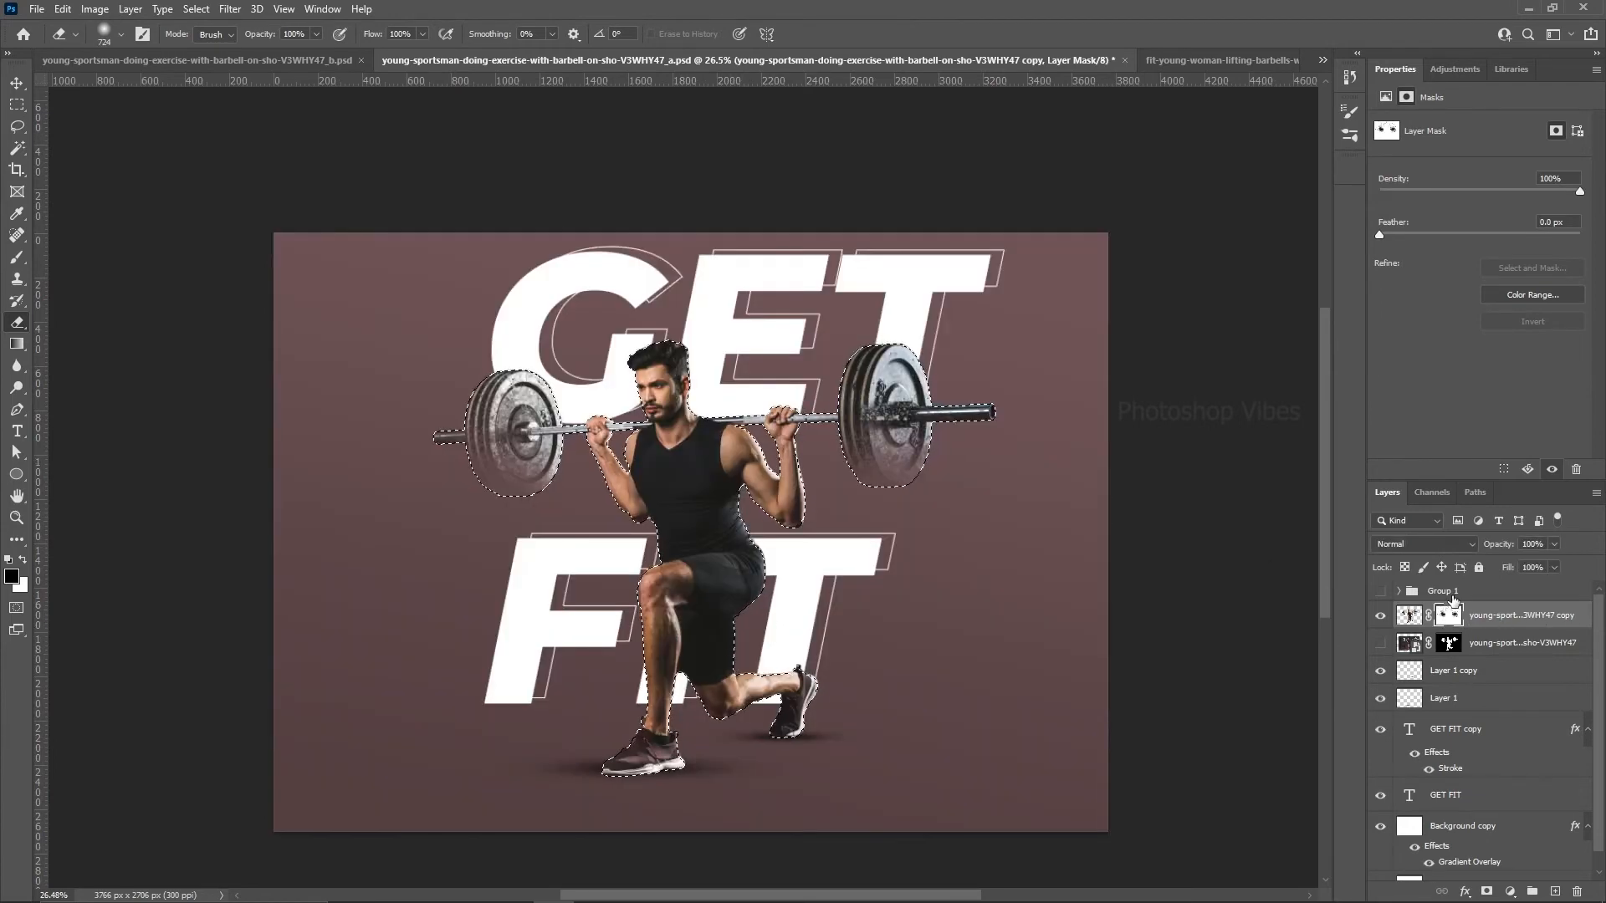
Step: Deselect the layers and clear the sportsman selection, then switch to the Move tool
left_click(195, 8)
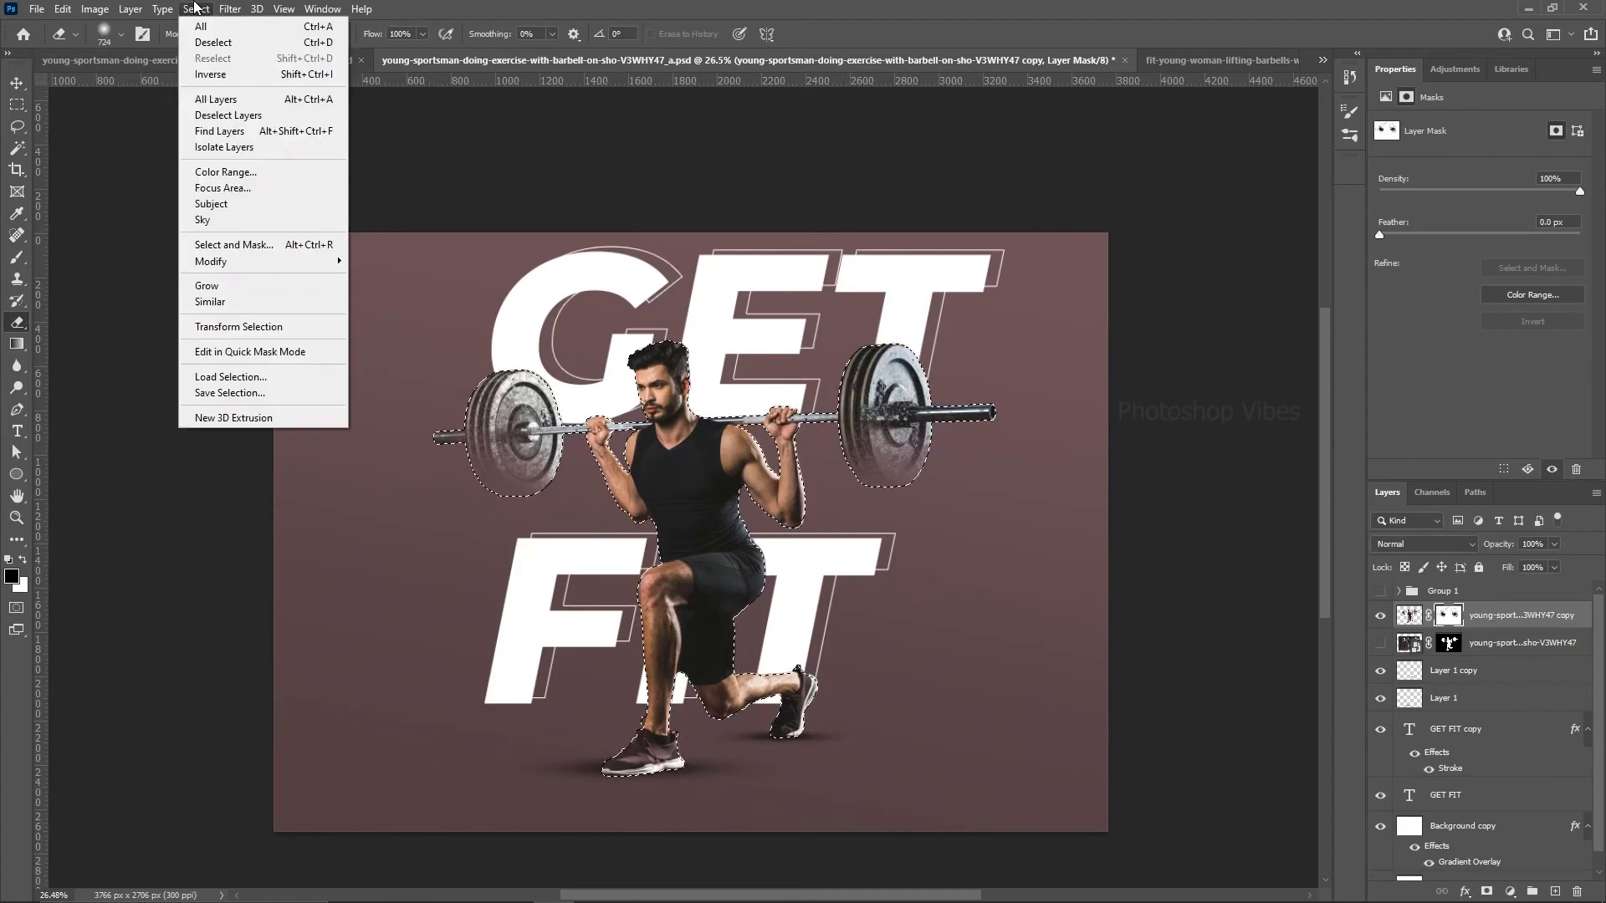
left_click(221, 112)
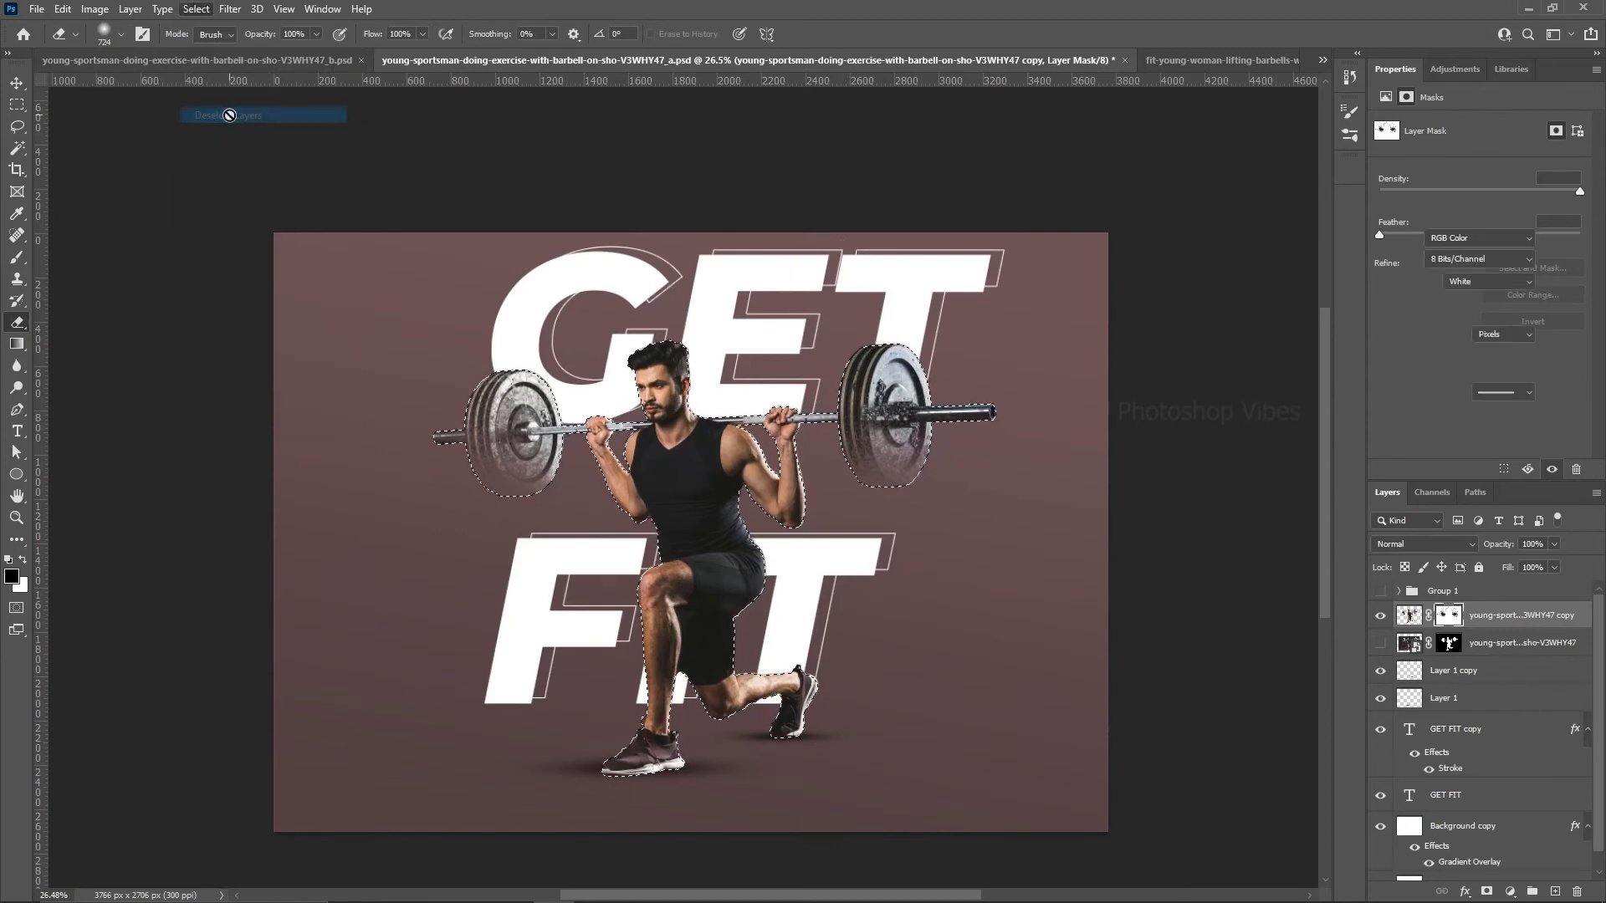
left_click(164, 9)
mouse_move(194, 15)
left_click(218, 43)
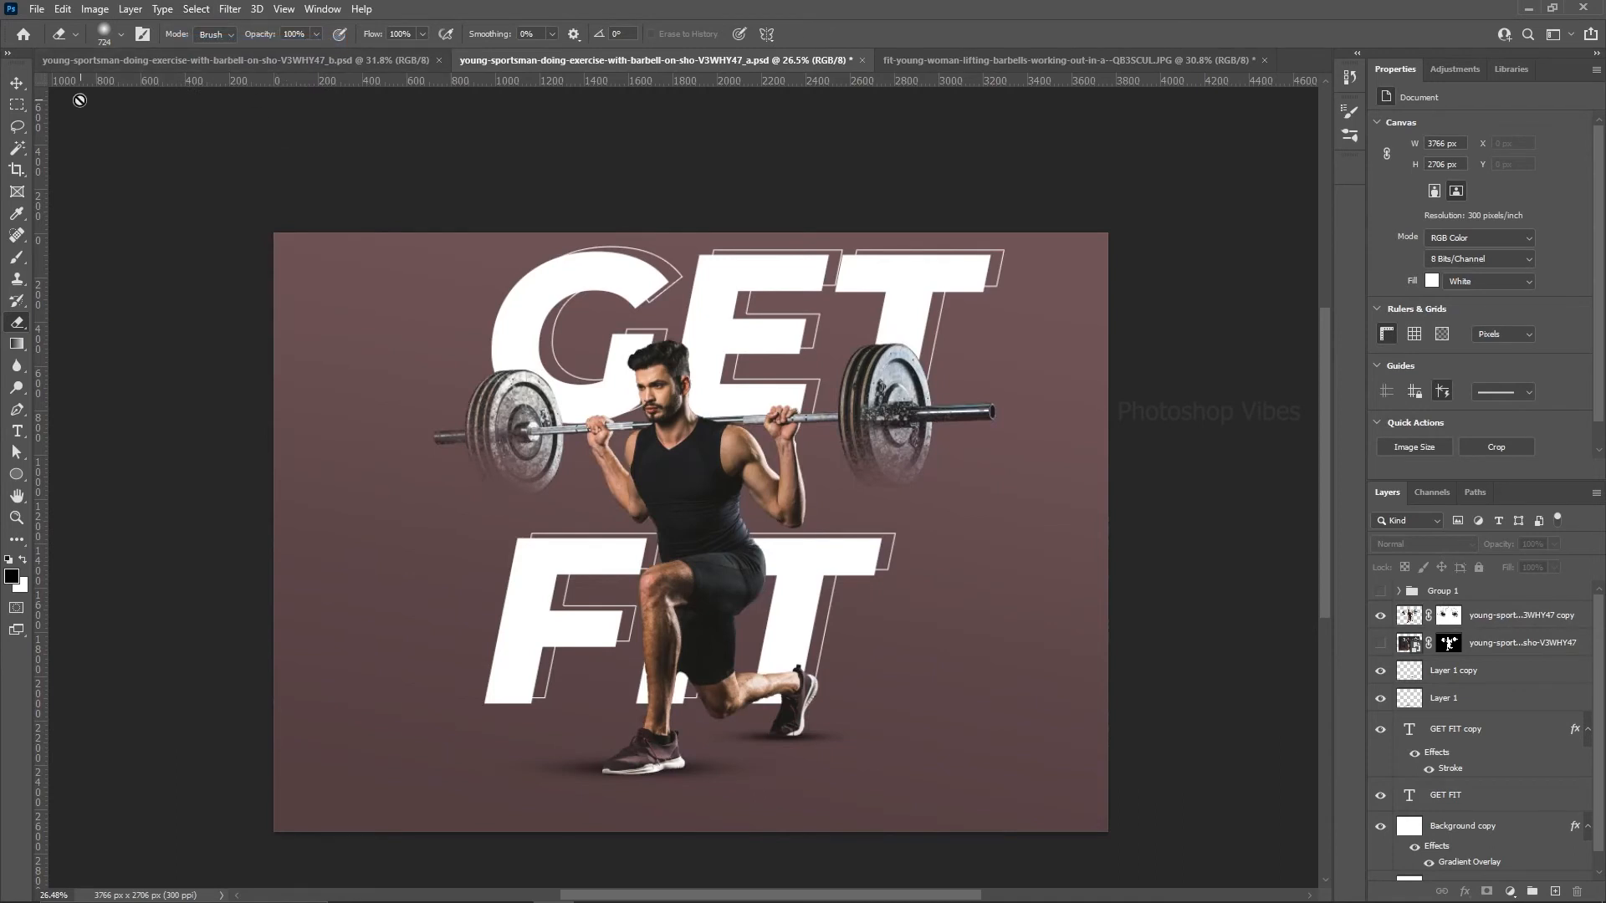
key("v")
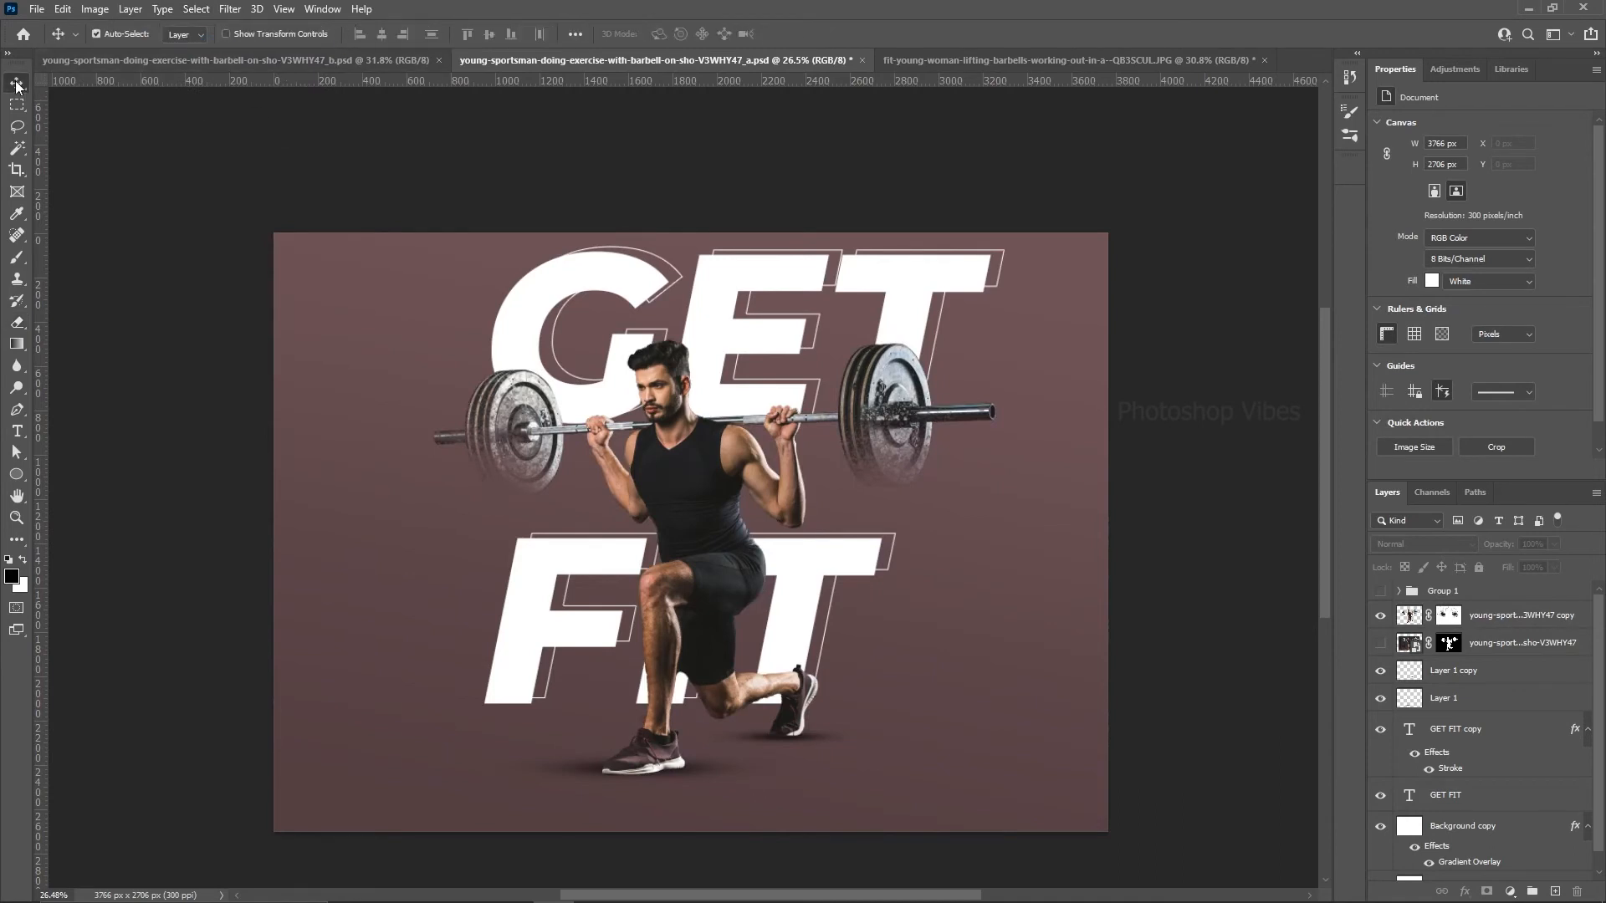
Step: Show the debris group Group 1 and add a white layer mask to it
left_click(1380, 593)
left_click(1442, 591)
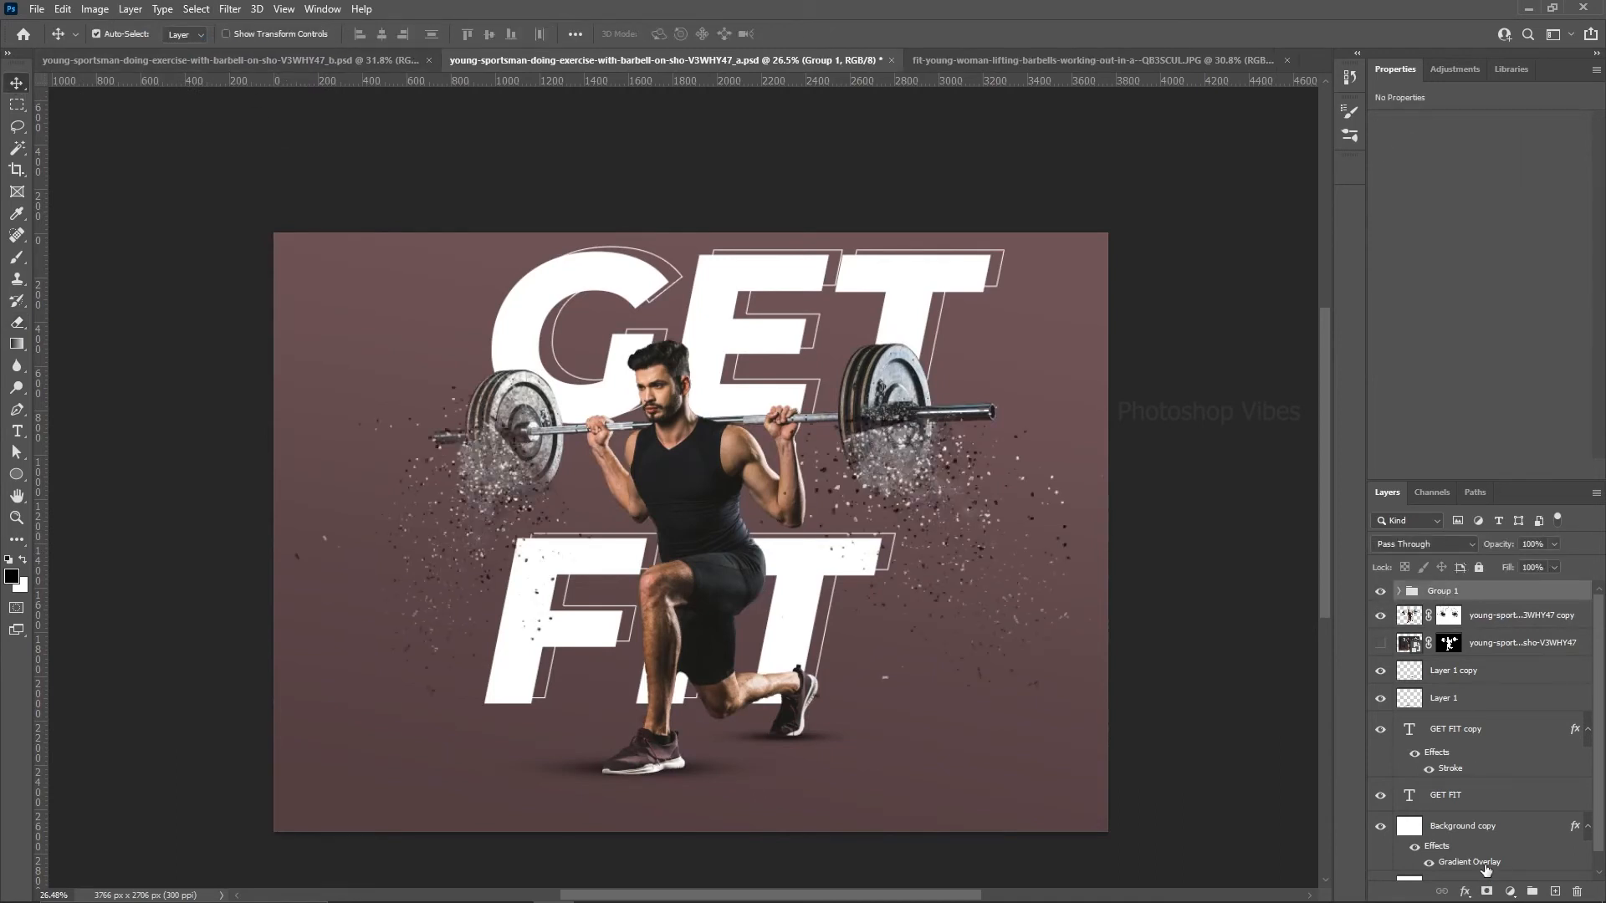
left_click(1487, 891)
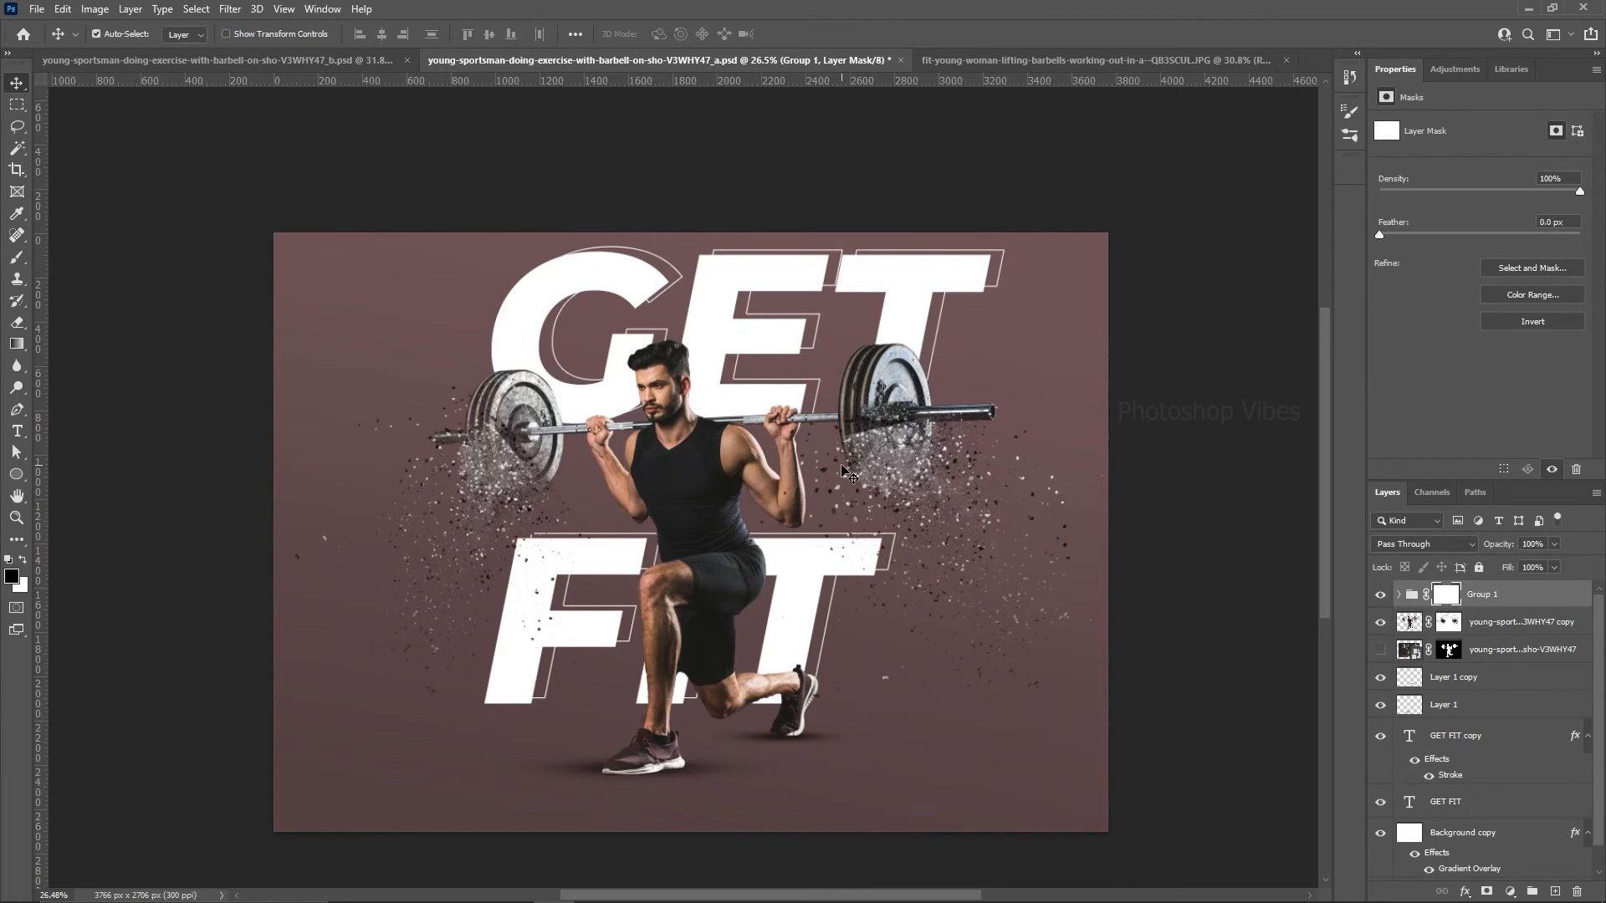
Step: With the Eraser's soft round brush at 671 px, mask out Group 1's debris over the upper parts of both plates
left_click(17, 329)
right_click(786, 468, "alt")
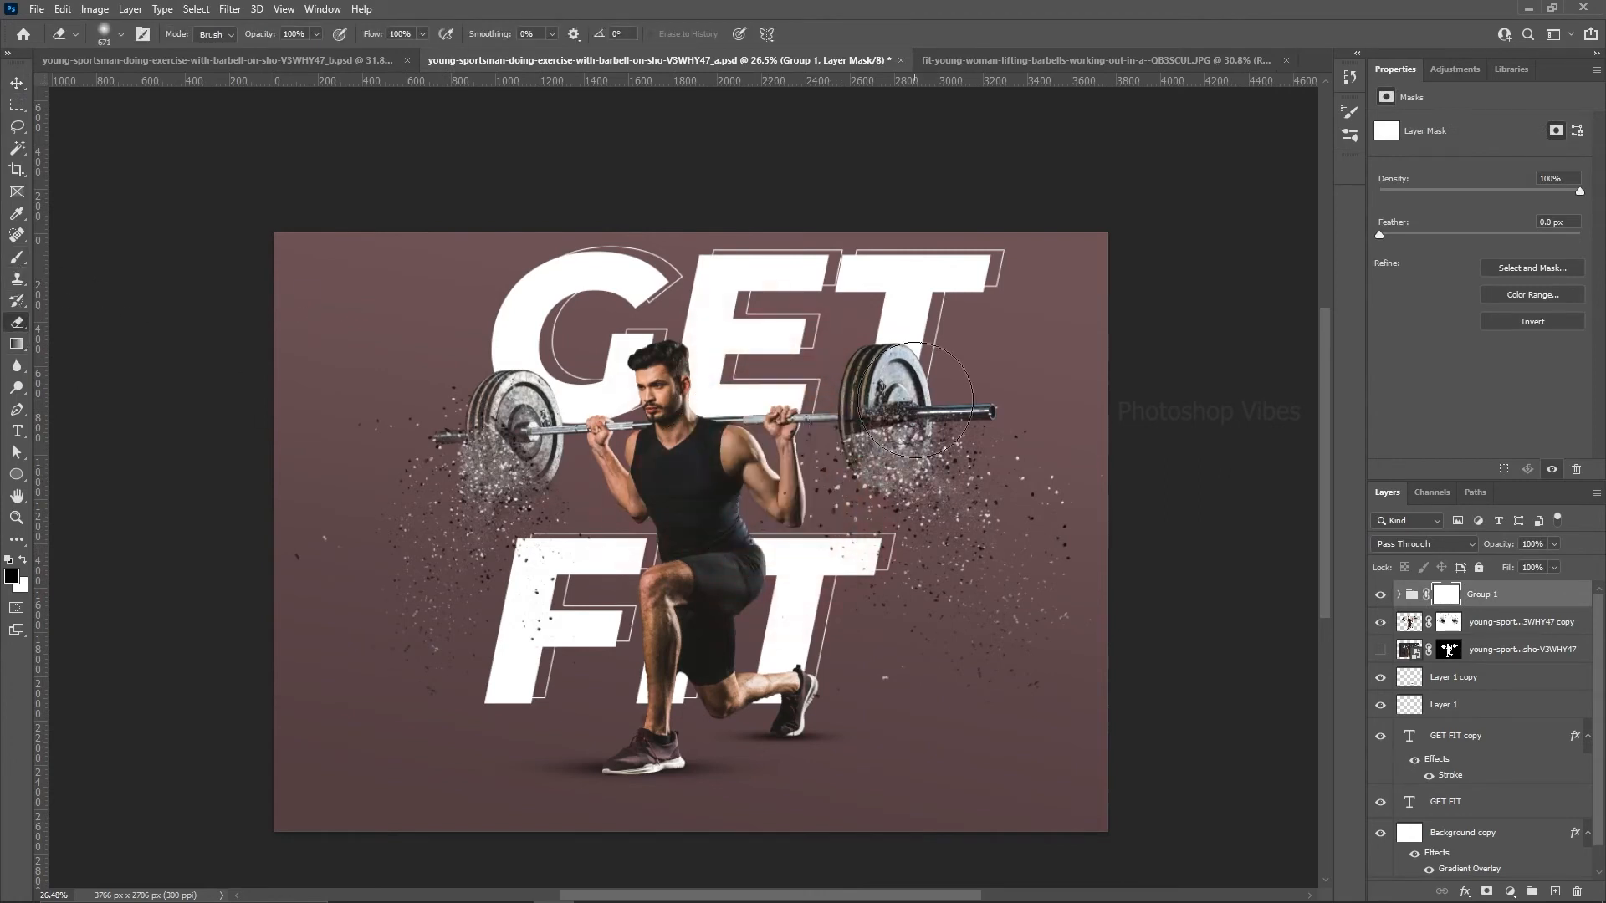
left_click(23, 560)
mouse_move(903, 361)
left_mouse_down()
mouse_move(876, 328)
mouse_move(828, 335)
mouse_move(823, 396)
mouse_move(868, 368)
mouse_move(937, 393)
mouse_move(982, 363)
left_mouse_up()
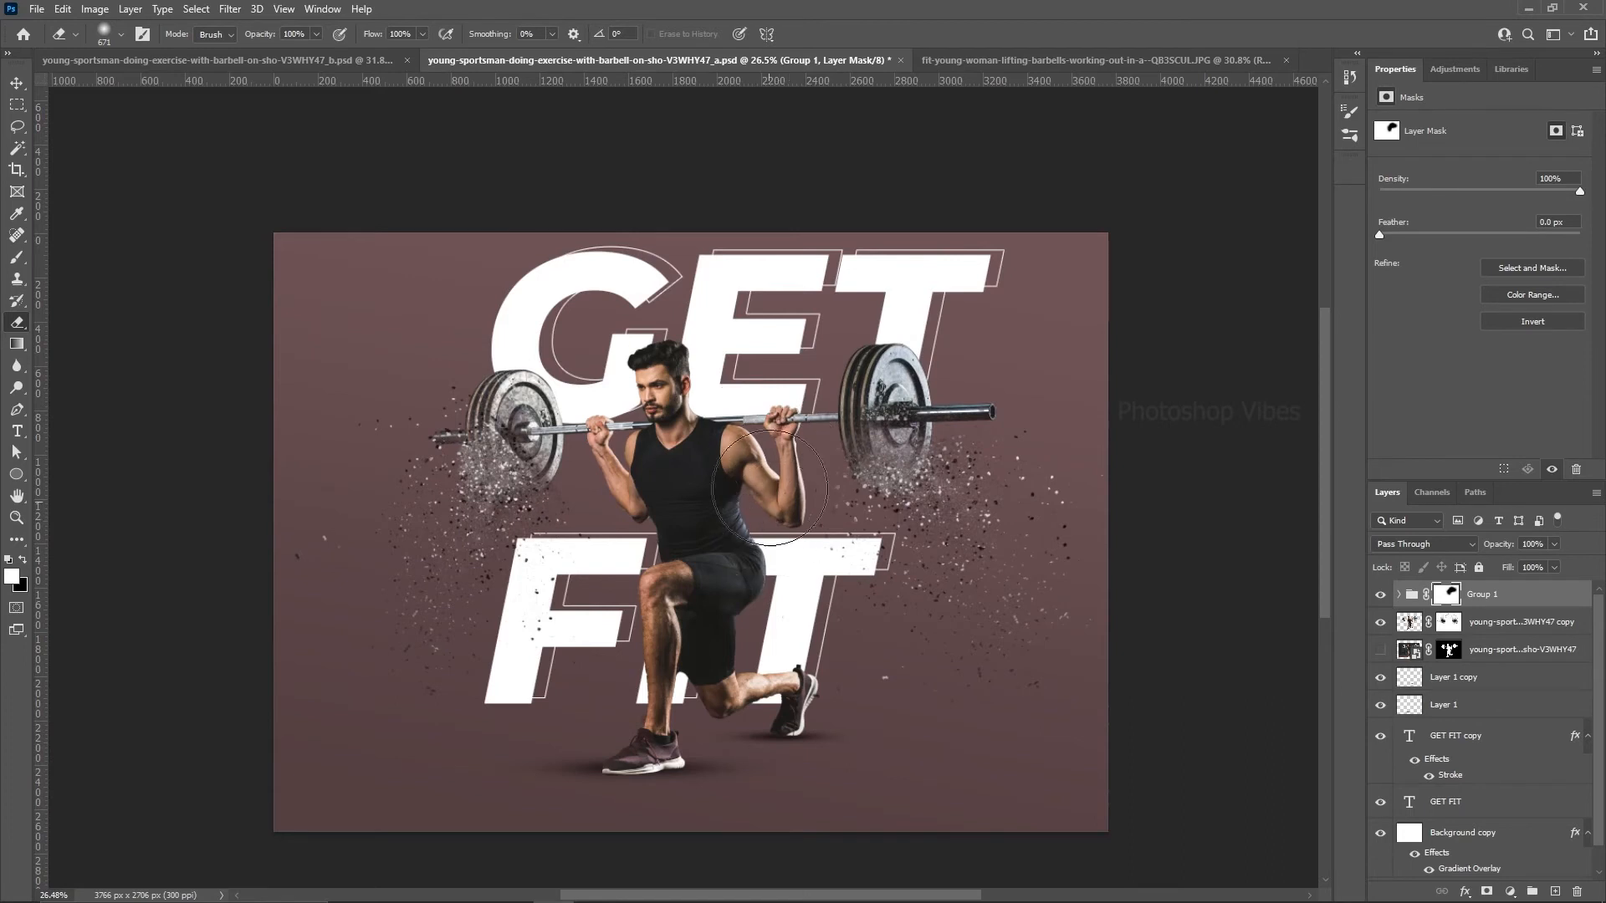
mouse_move(568, 376)
left_mouse_down()
mouse_move(527, 414)
mouse_move(515, 352)
mouse_move(555, 405)
left_mouse_up()
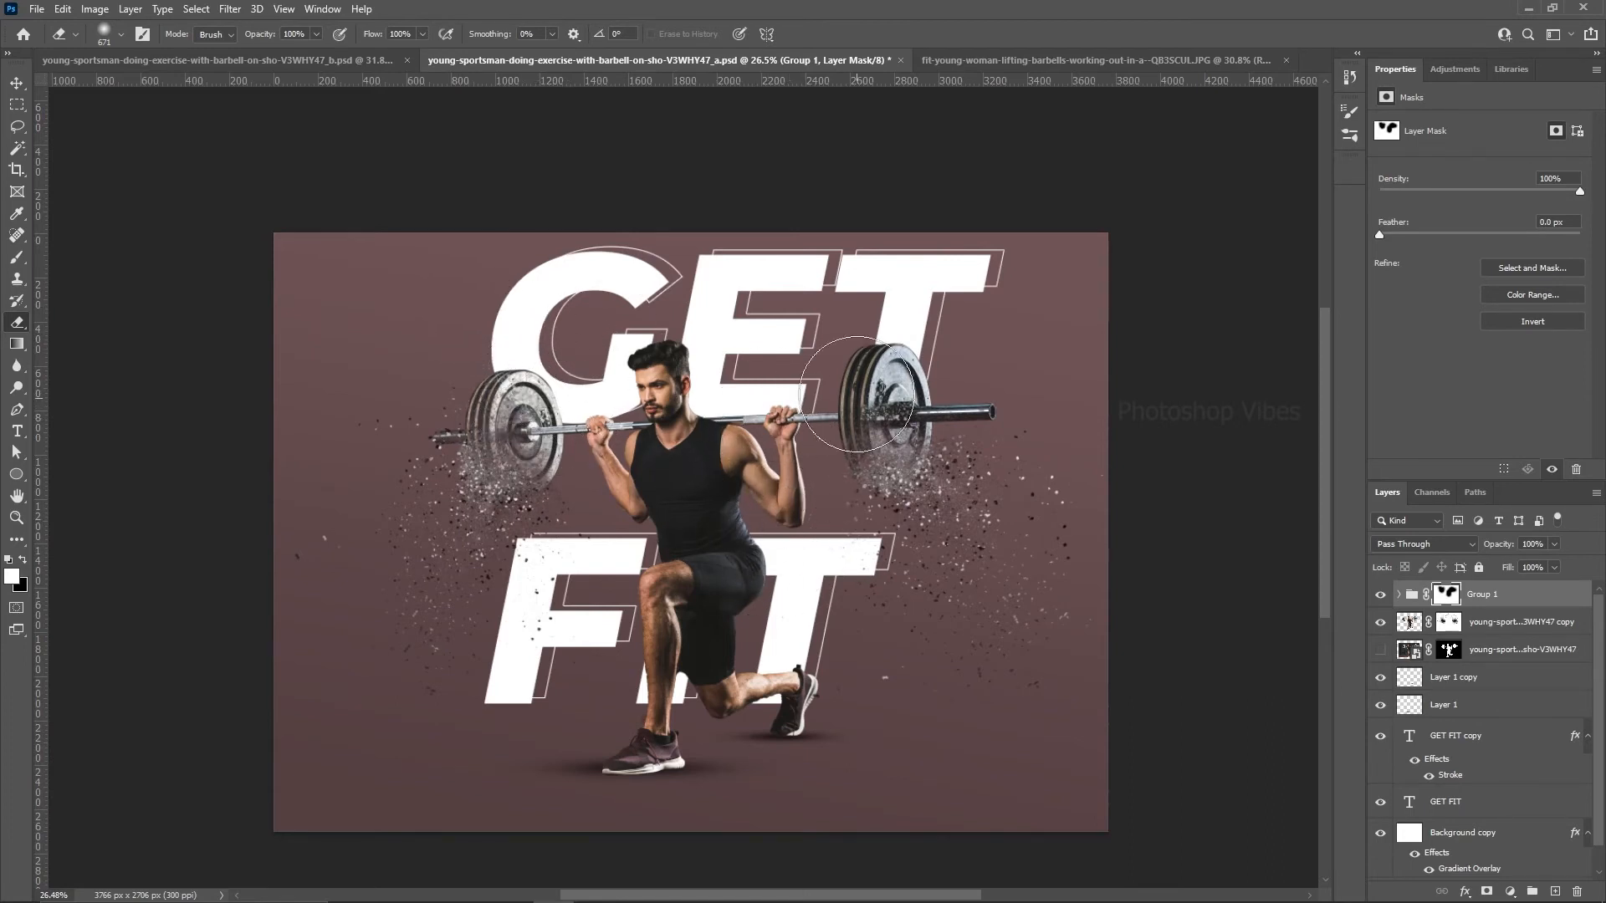
Step: Compare the composite with the finished version in young-sportsman-doing-exercise-with-barbell-on-sho-V3WHY47_b.psd
left_click(17, 83)
scroll(738, 559, "up", 1)
left_click_drag(771, 587, 759, 540)
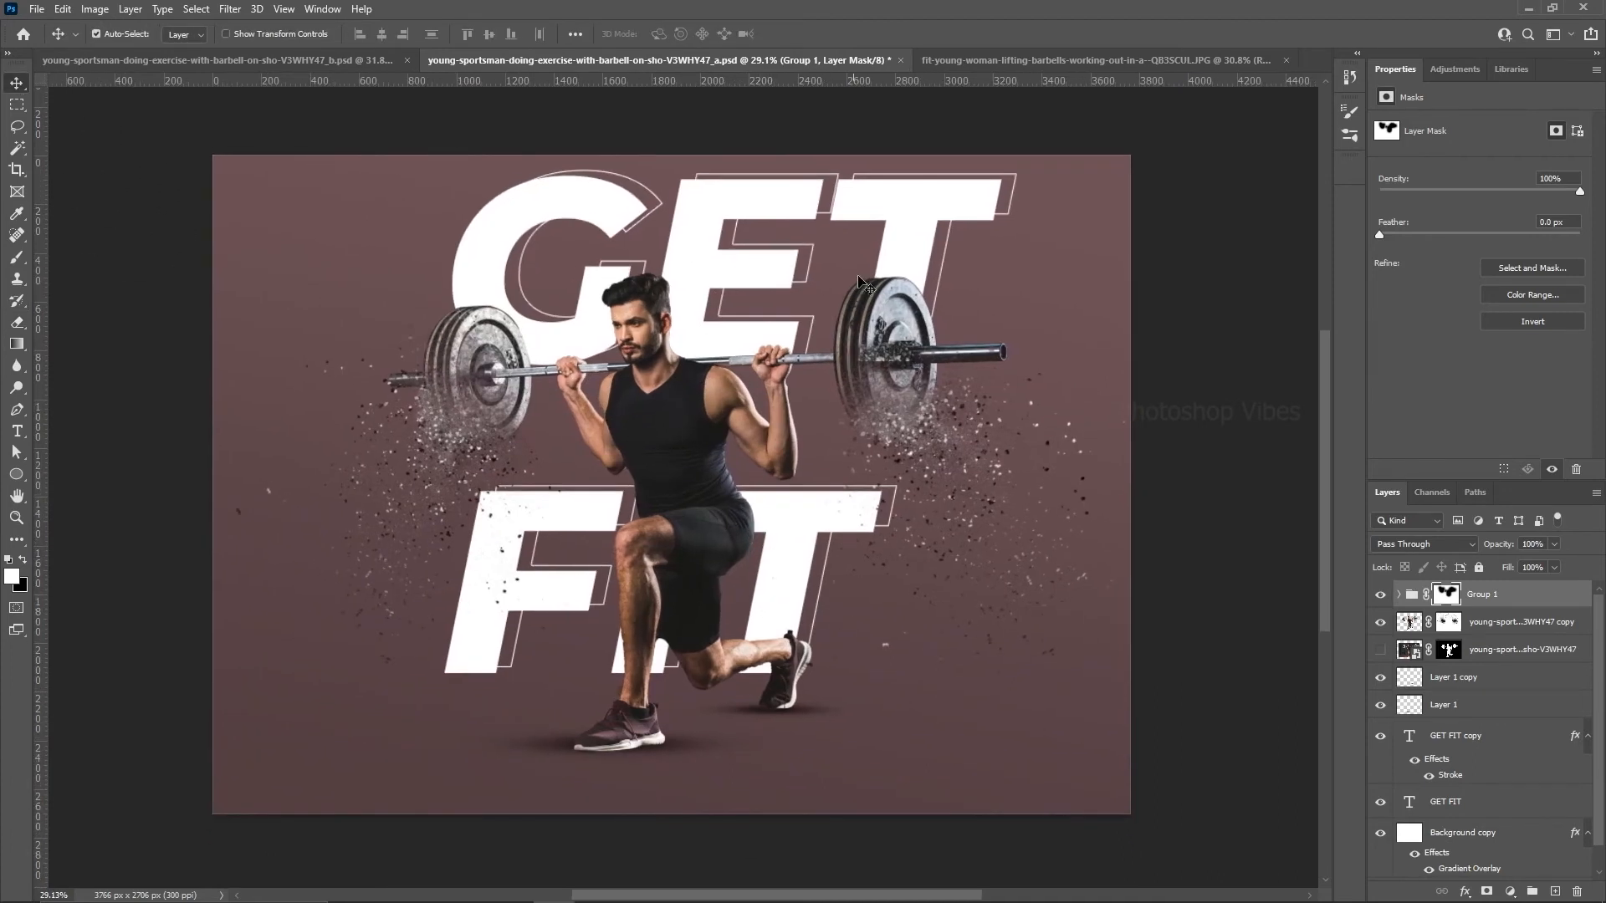
left_click(255, 61)
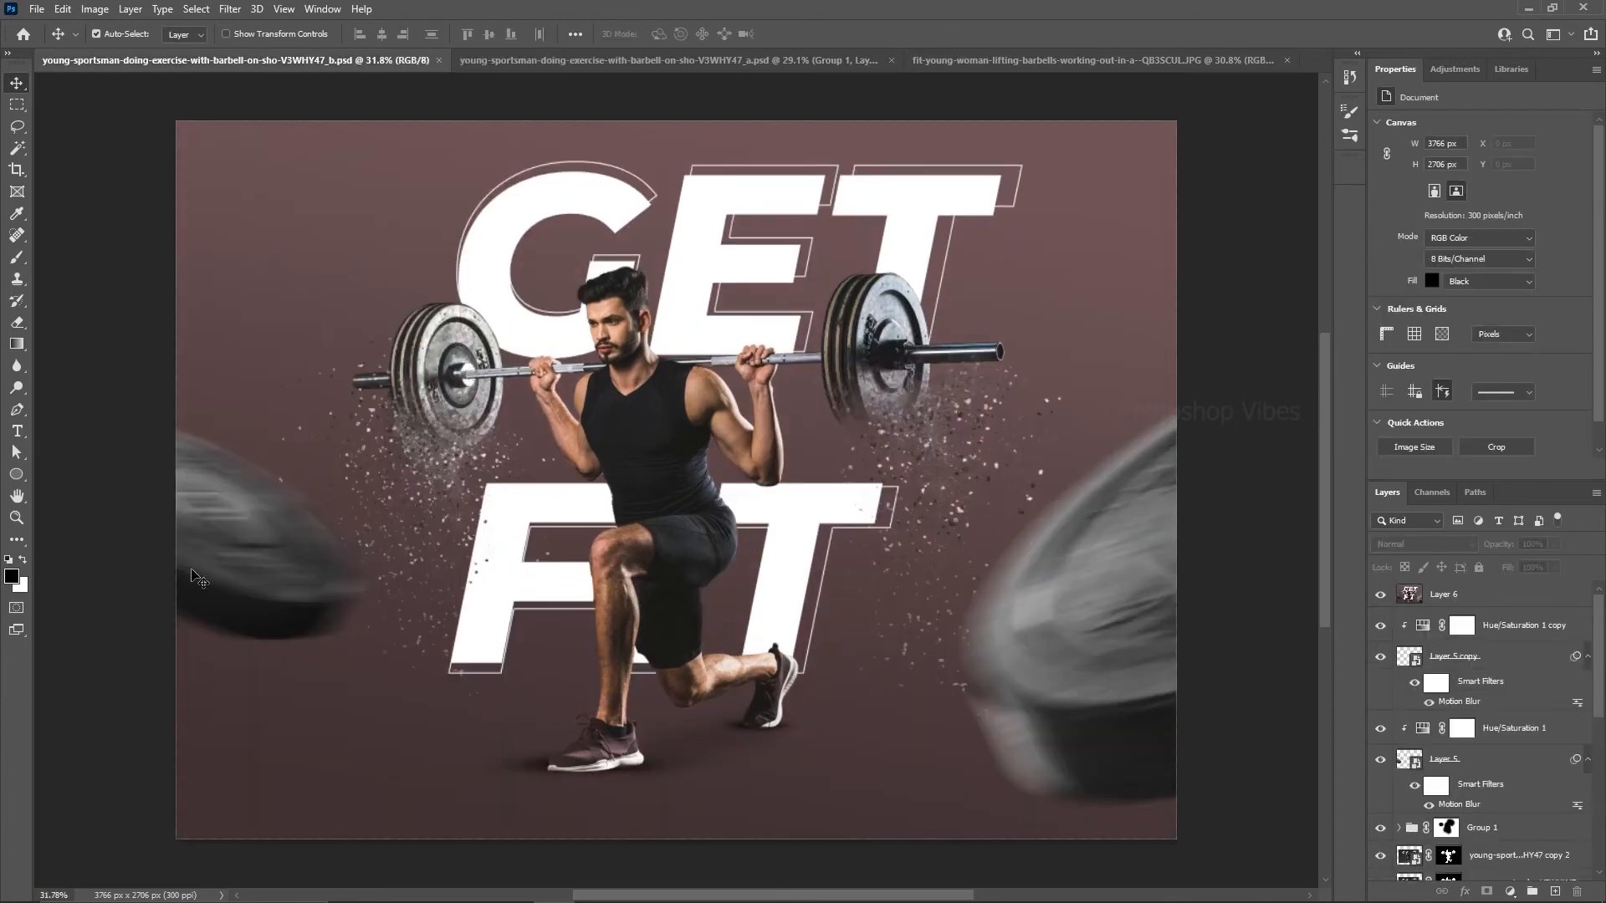
left_click(693, 61)
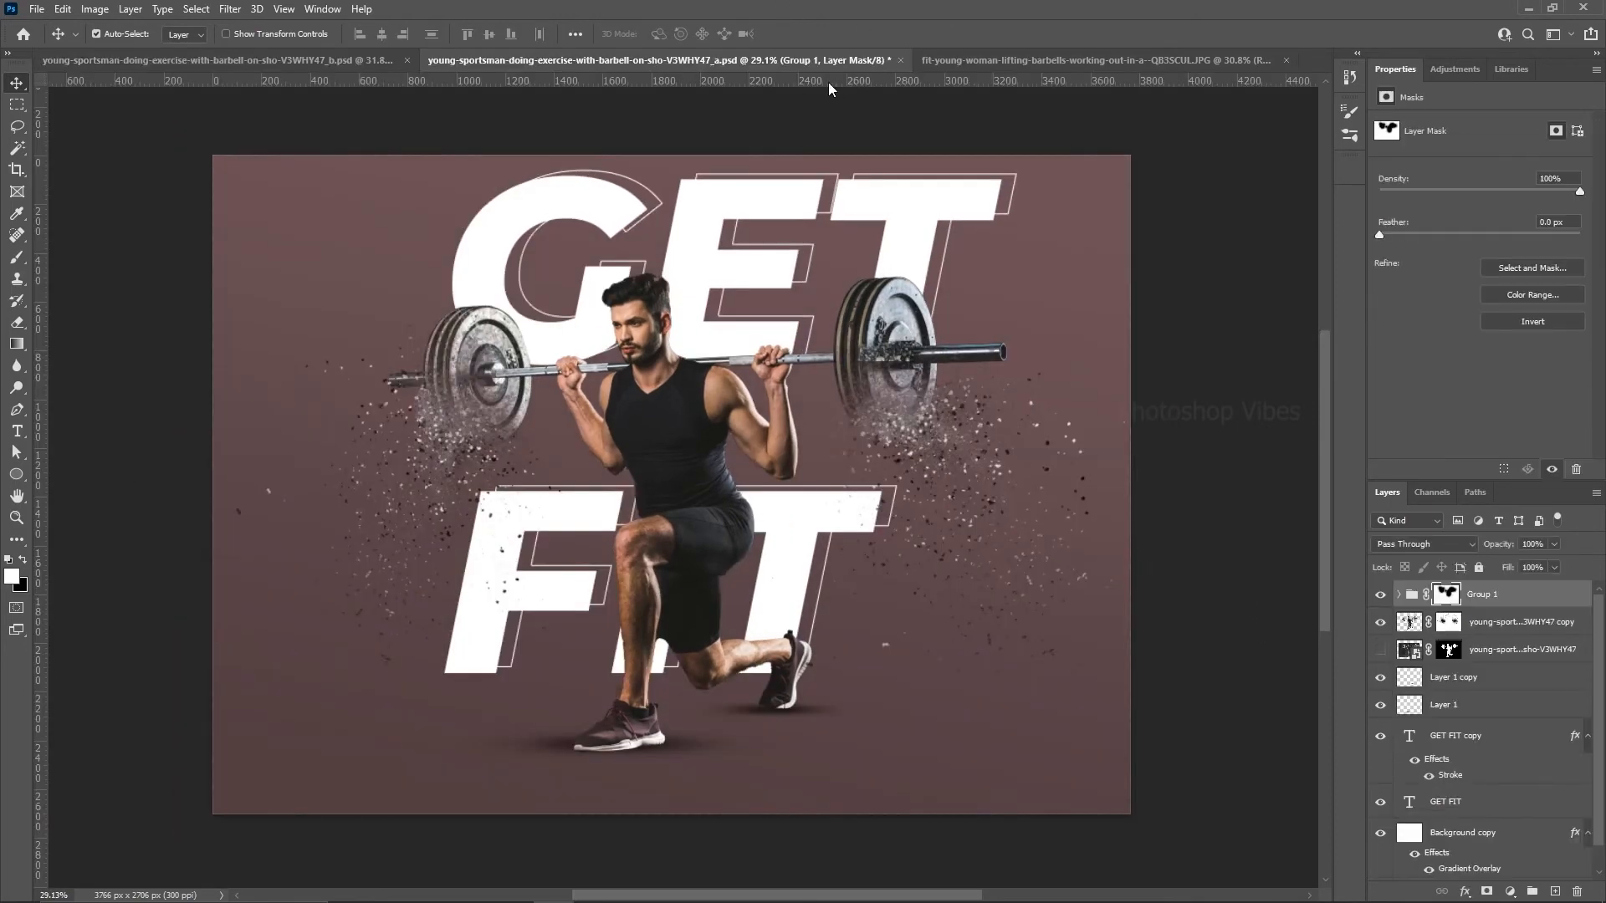
Step: Try a darker brightness for the end color stop of the Background copy layer's Gradient Overlay
left_click(1485, 832)
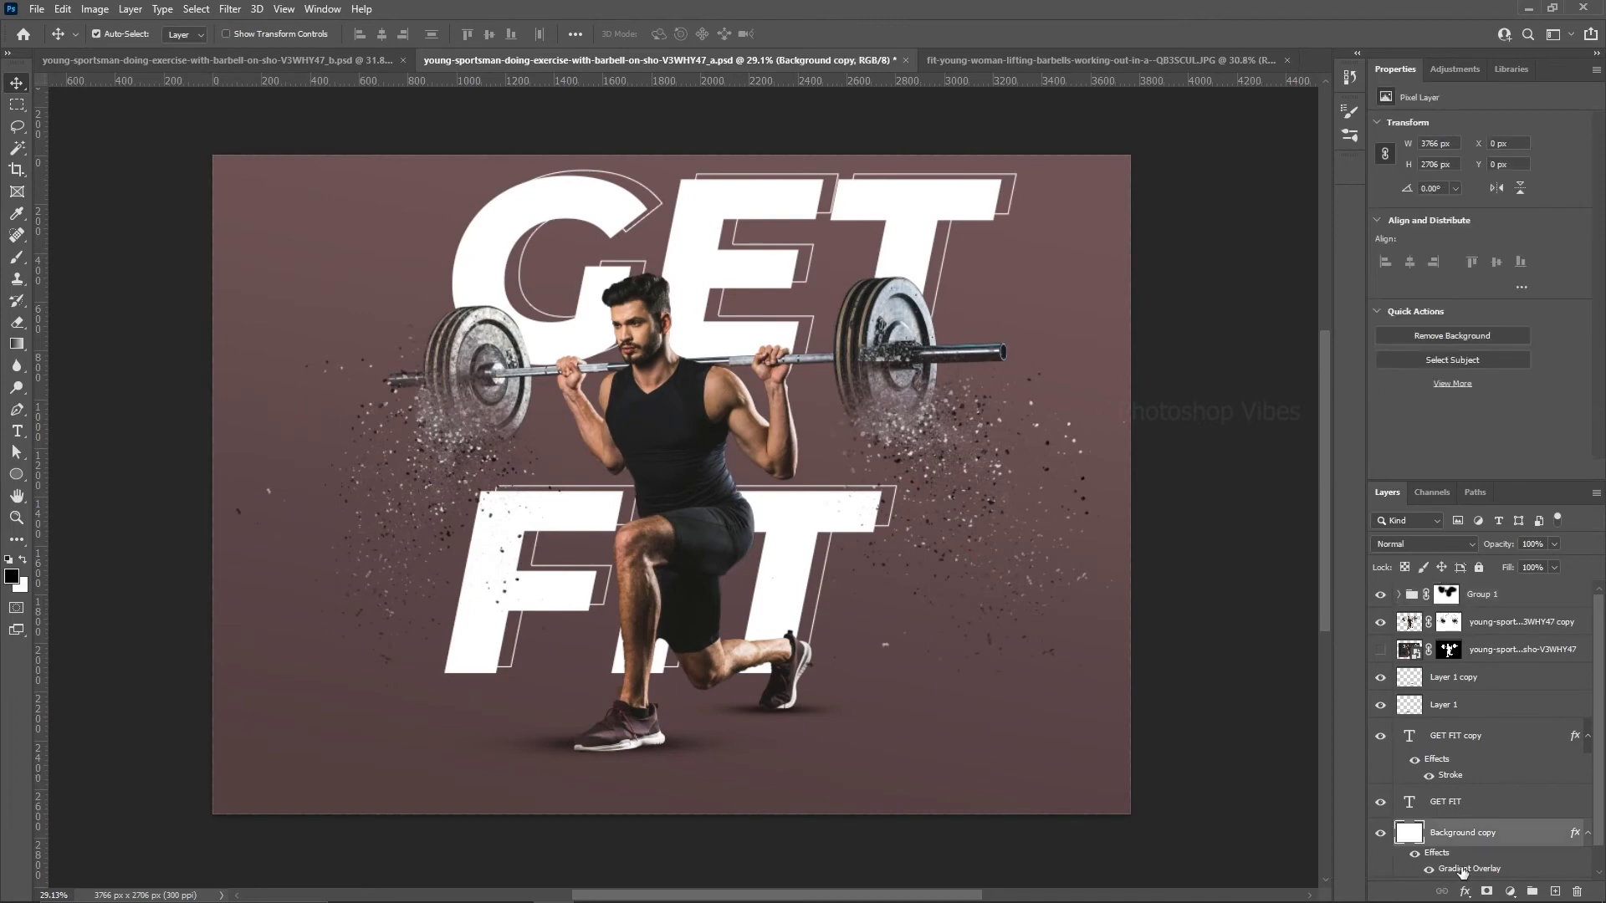
left_click(1381, 833)
left_click(1381, 834)
double_click(1469, 869)
left_click(1254, 470)
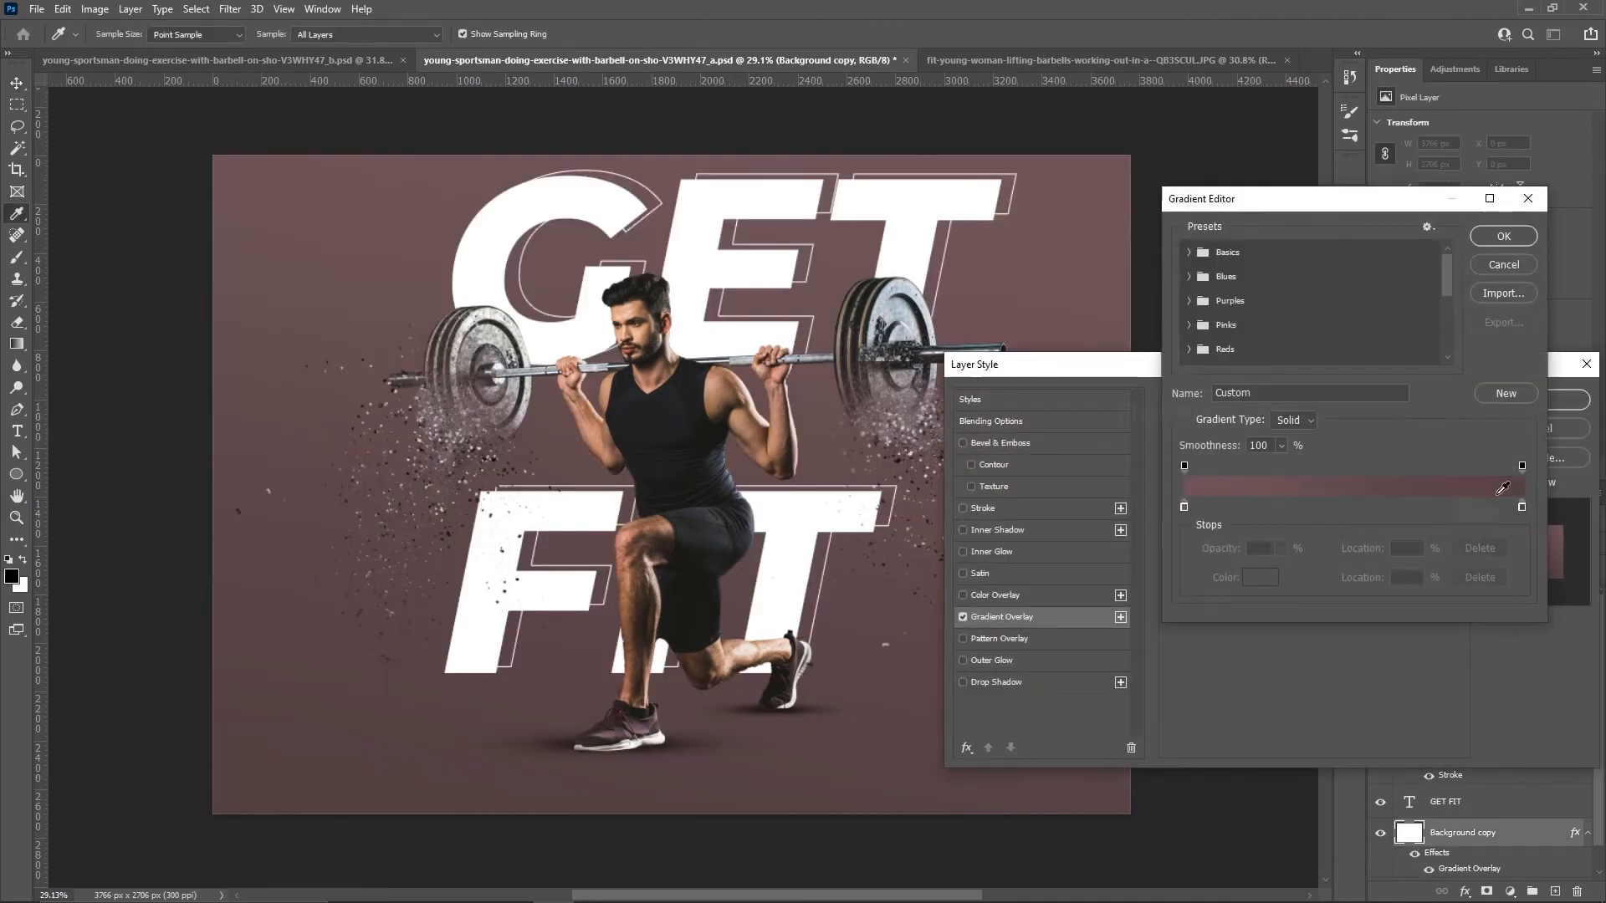
left_click(1521, 507)
left_click(1264, 577)
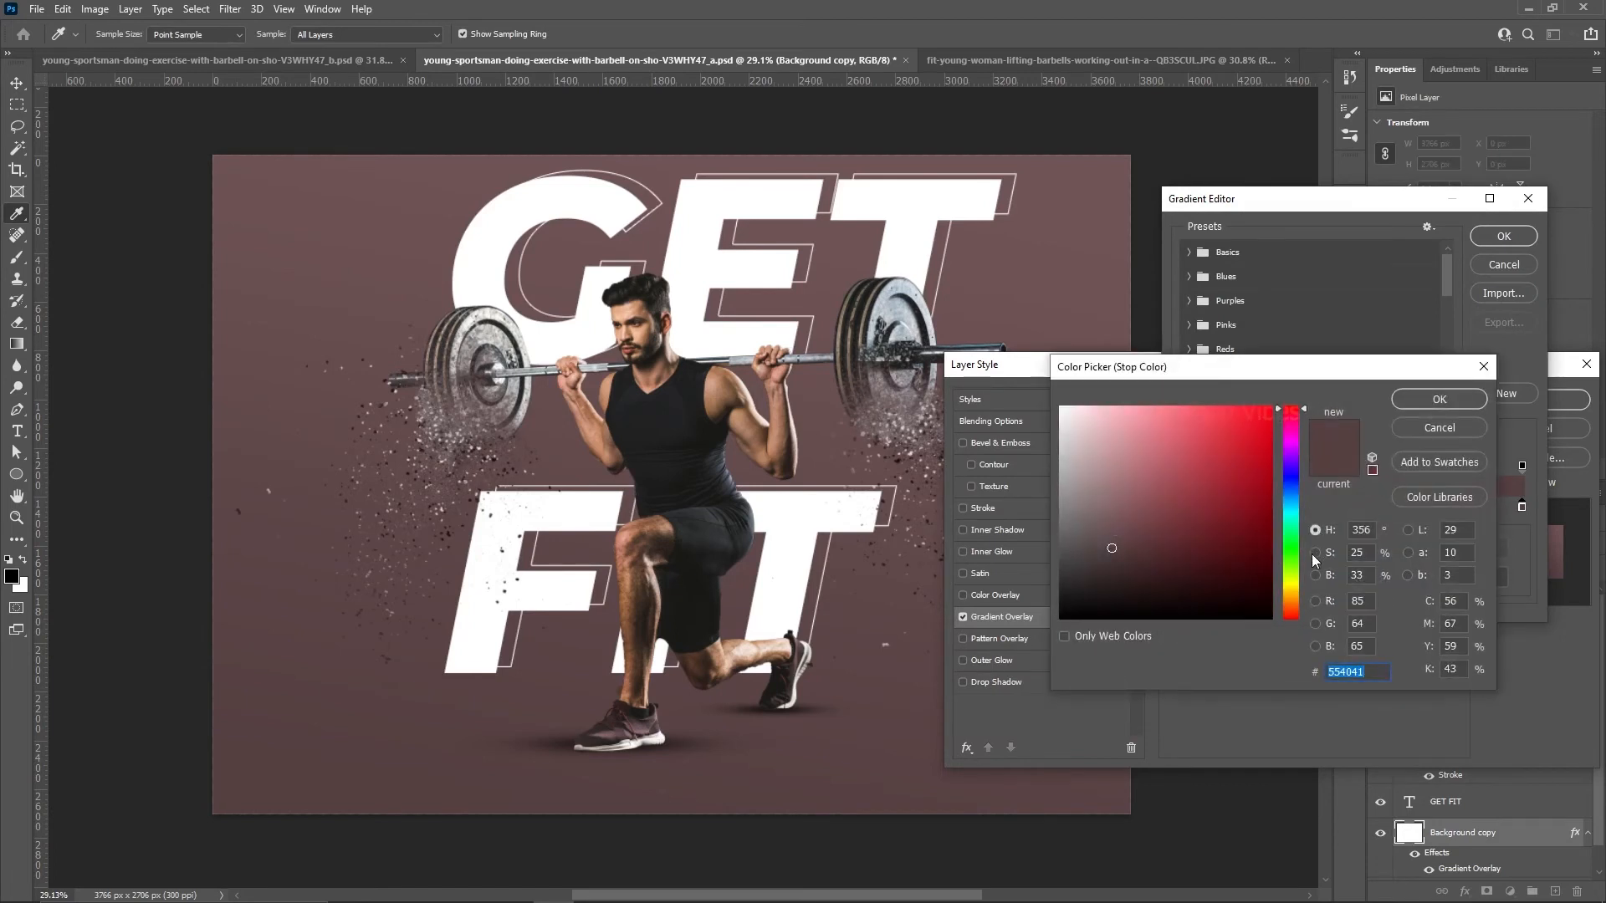
left_click(1314, 553)
left_click(1315, 575)
left_click_drag(1292, 550, 1290, 560)
left_click(1440, 399)
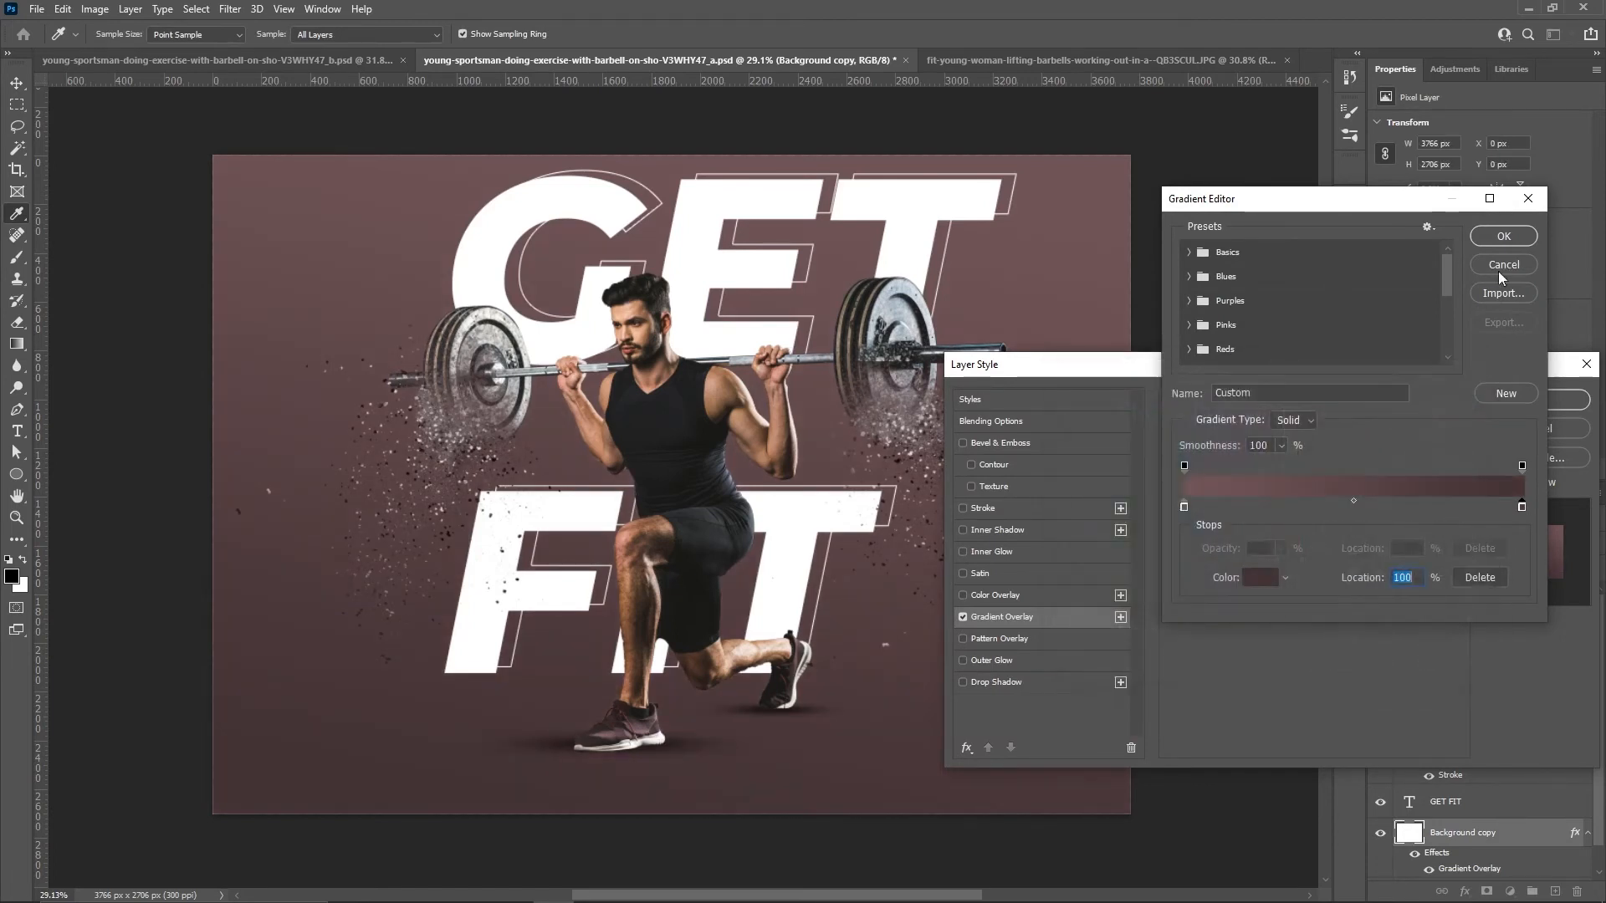
left_click(1503, 237)
left_click(1537, 401)
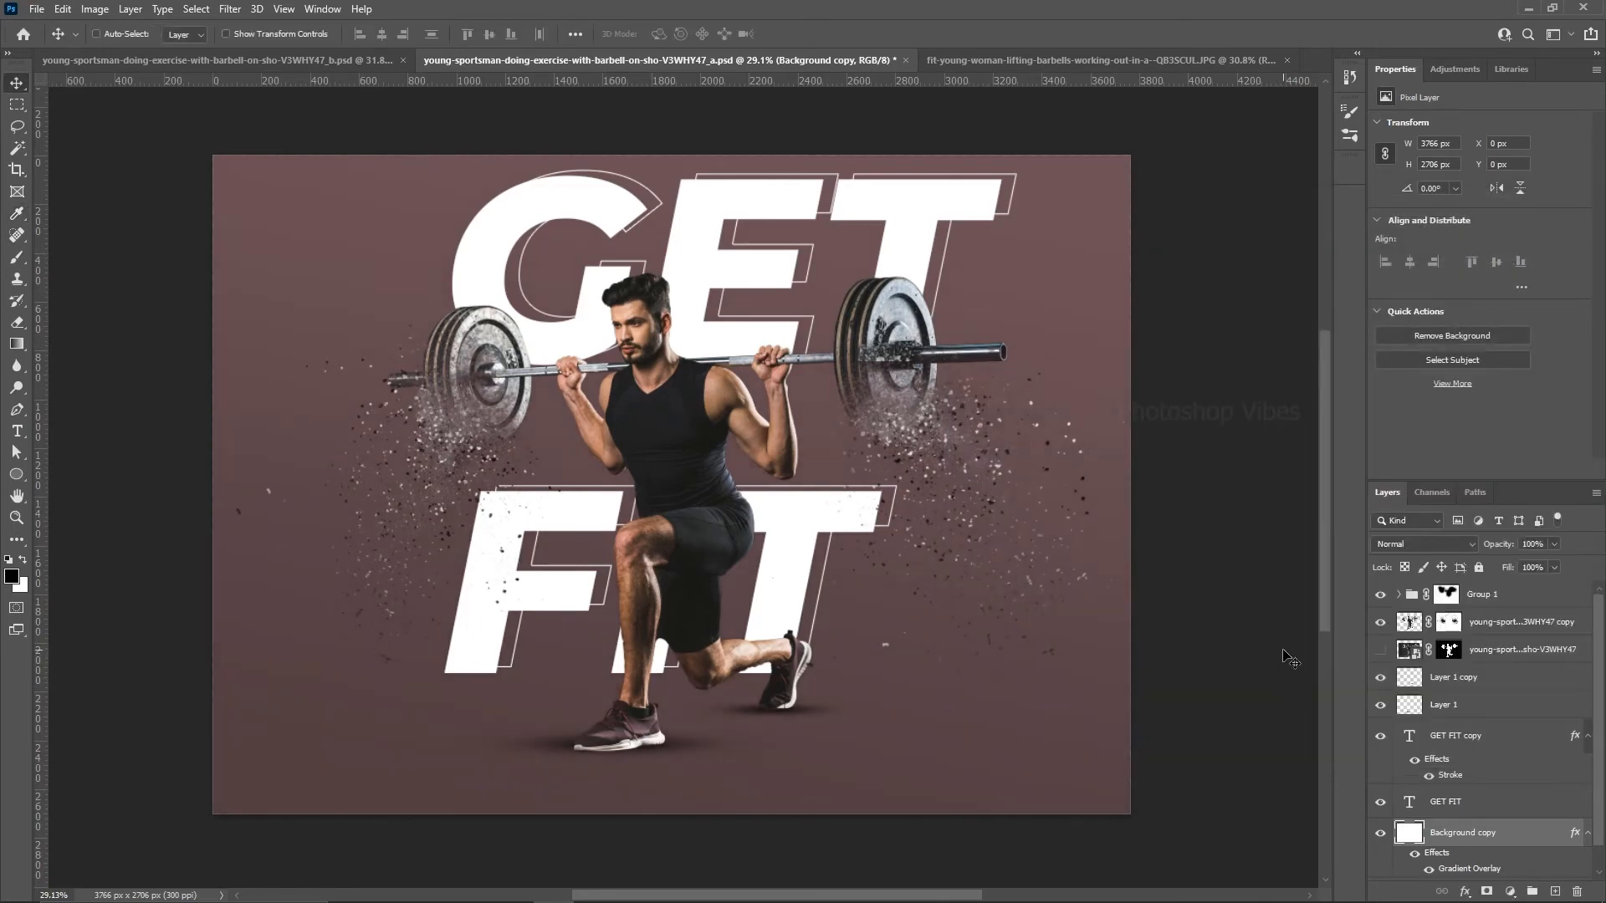
Step: Switch to the gym photo and start a Pen path along the outer and lower edges of the plate leaning in the foreground
left_click(1096, 60)
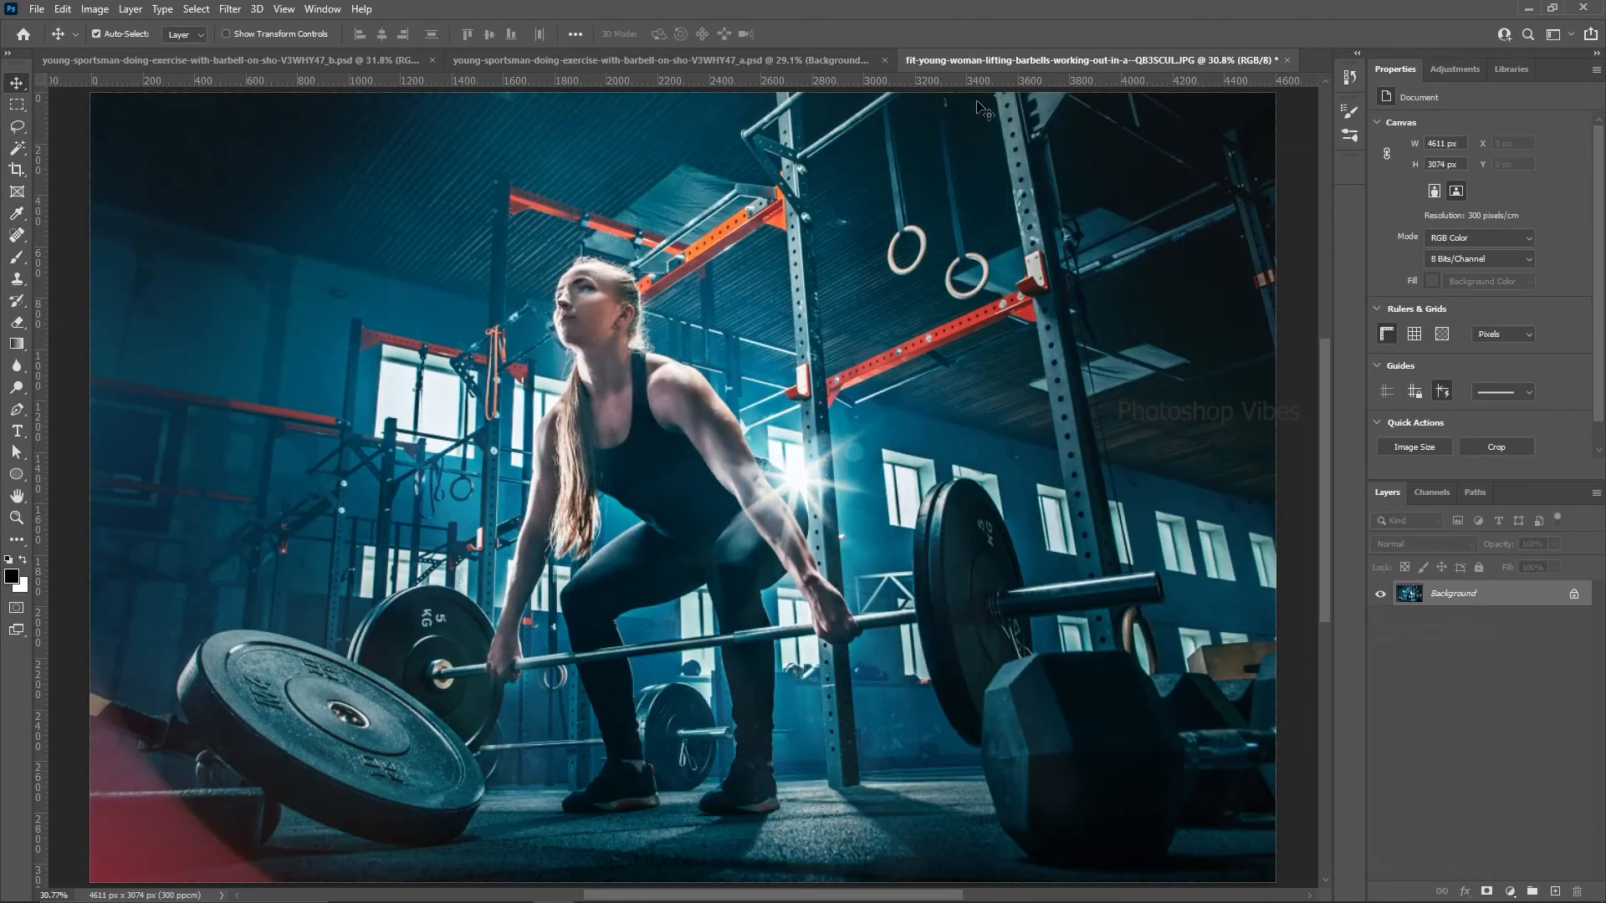
scroll(313, 751, "up", 3)
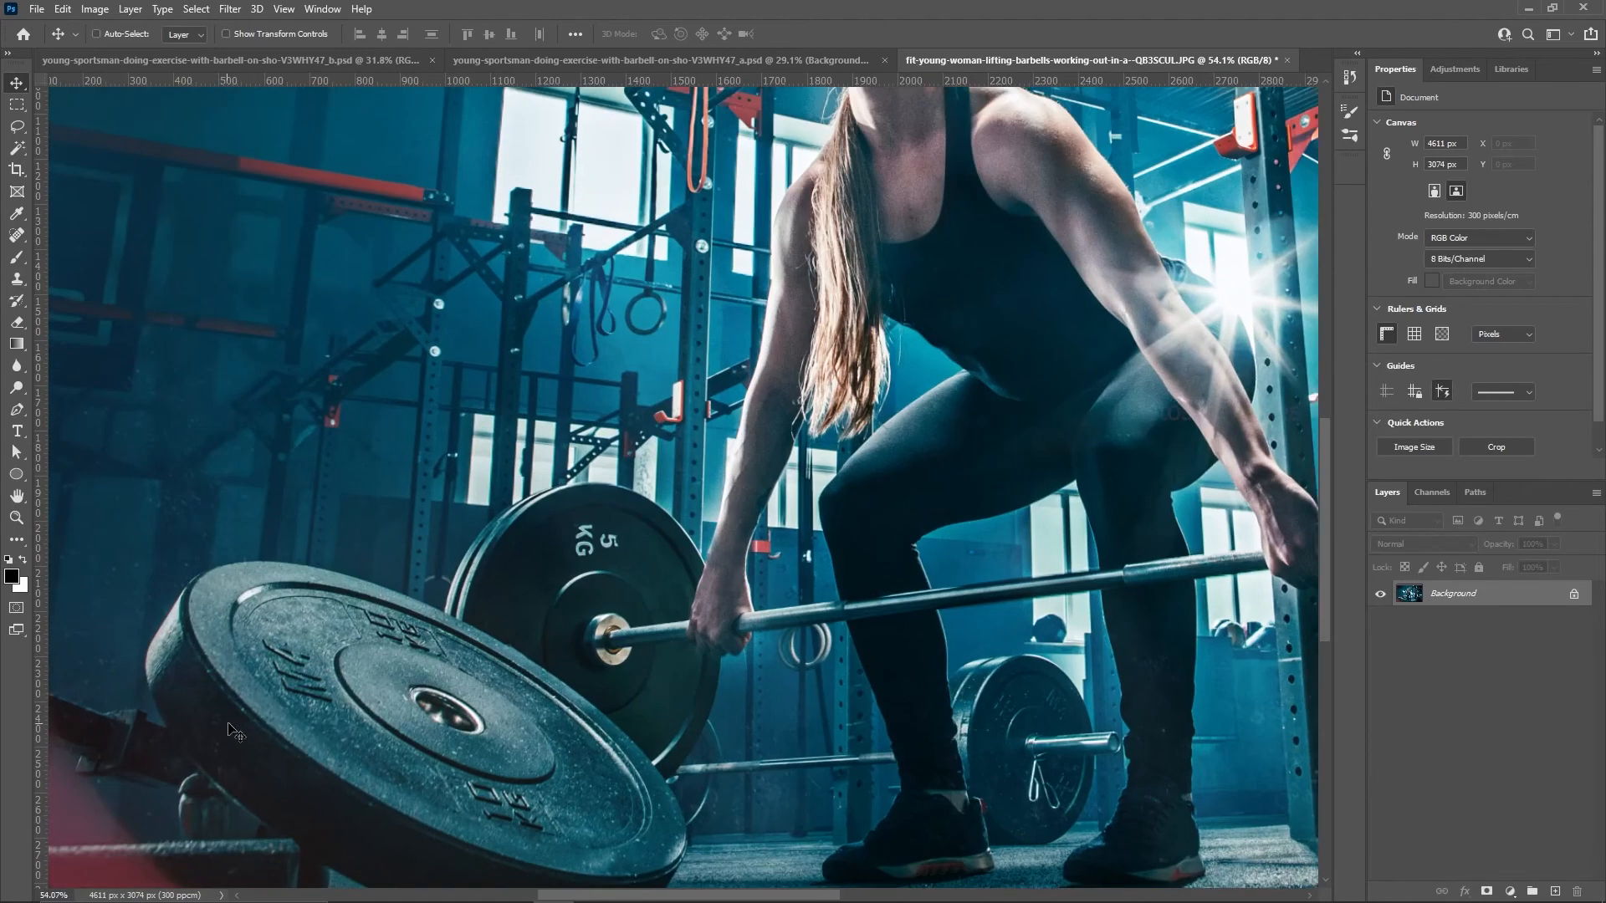
left_click_drag(343, 739, 466, 462)
scroll(480, 469, "up", 2)
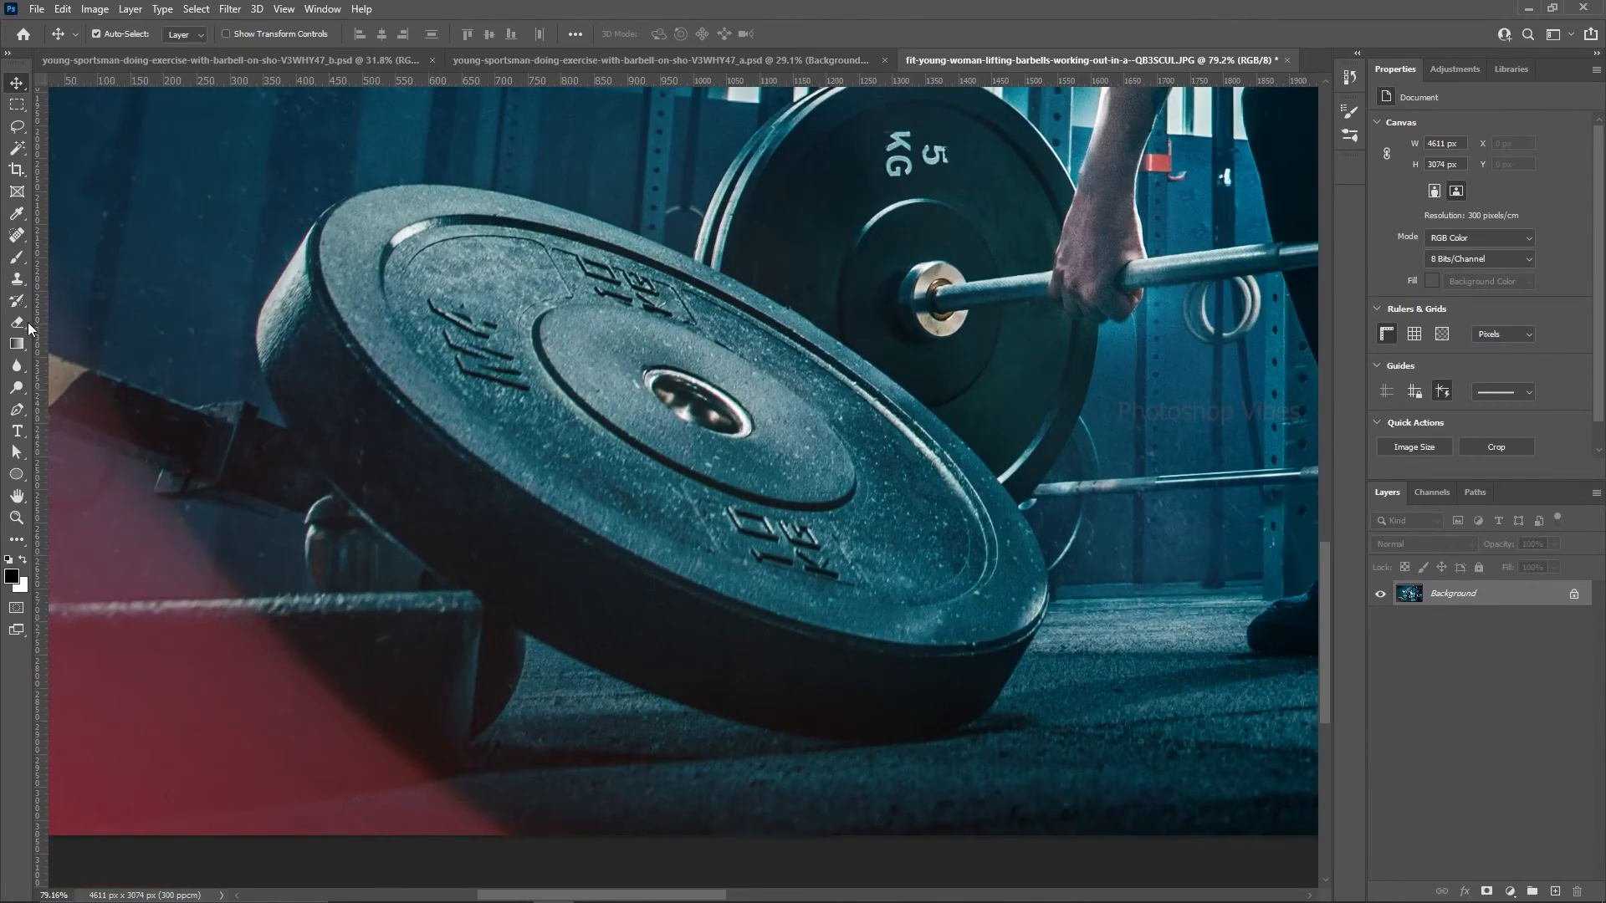
left_click(17, 409)
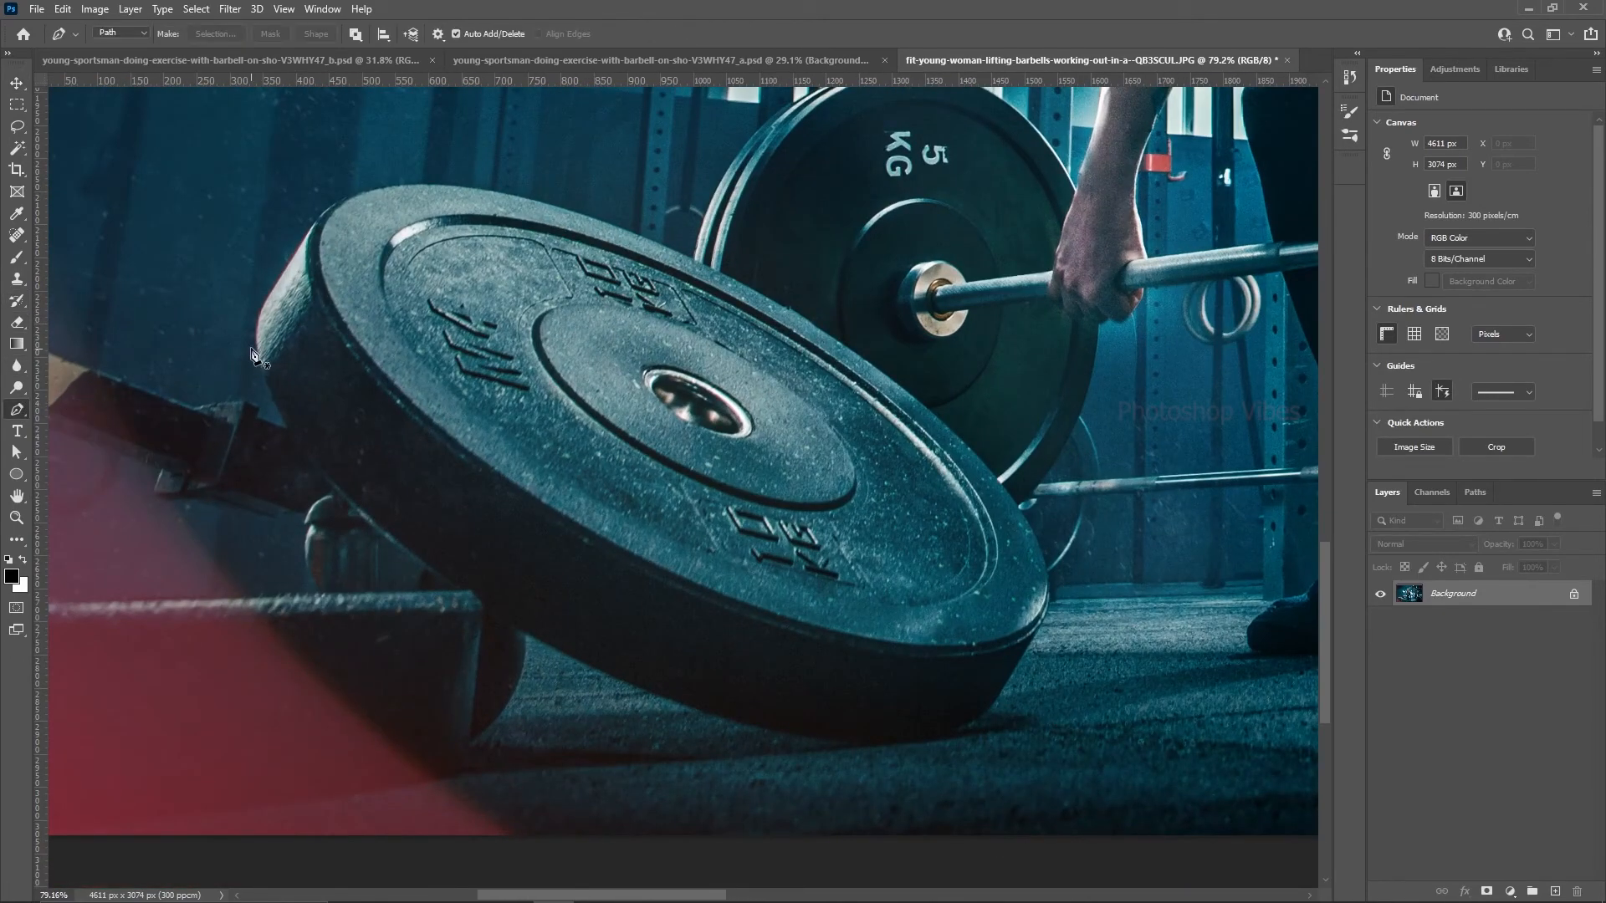
left_click(260, 313)
left_click_drag(284, 418, 331, 488)
left_click_drag(502, 619, 606, 679)
left_click_drag(851, 746, 951, 749)
left_click(994, 710)
Step: Continue the Pen path around the plate's right end and upper rim and close it at the starting point
left_click(1045, 613)
left_click(1048, 583)
left_click(1001, 480)
left_click(931, 409)
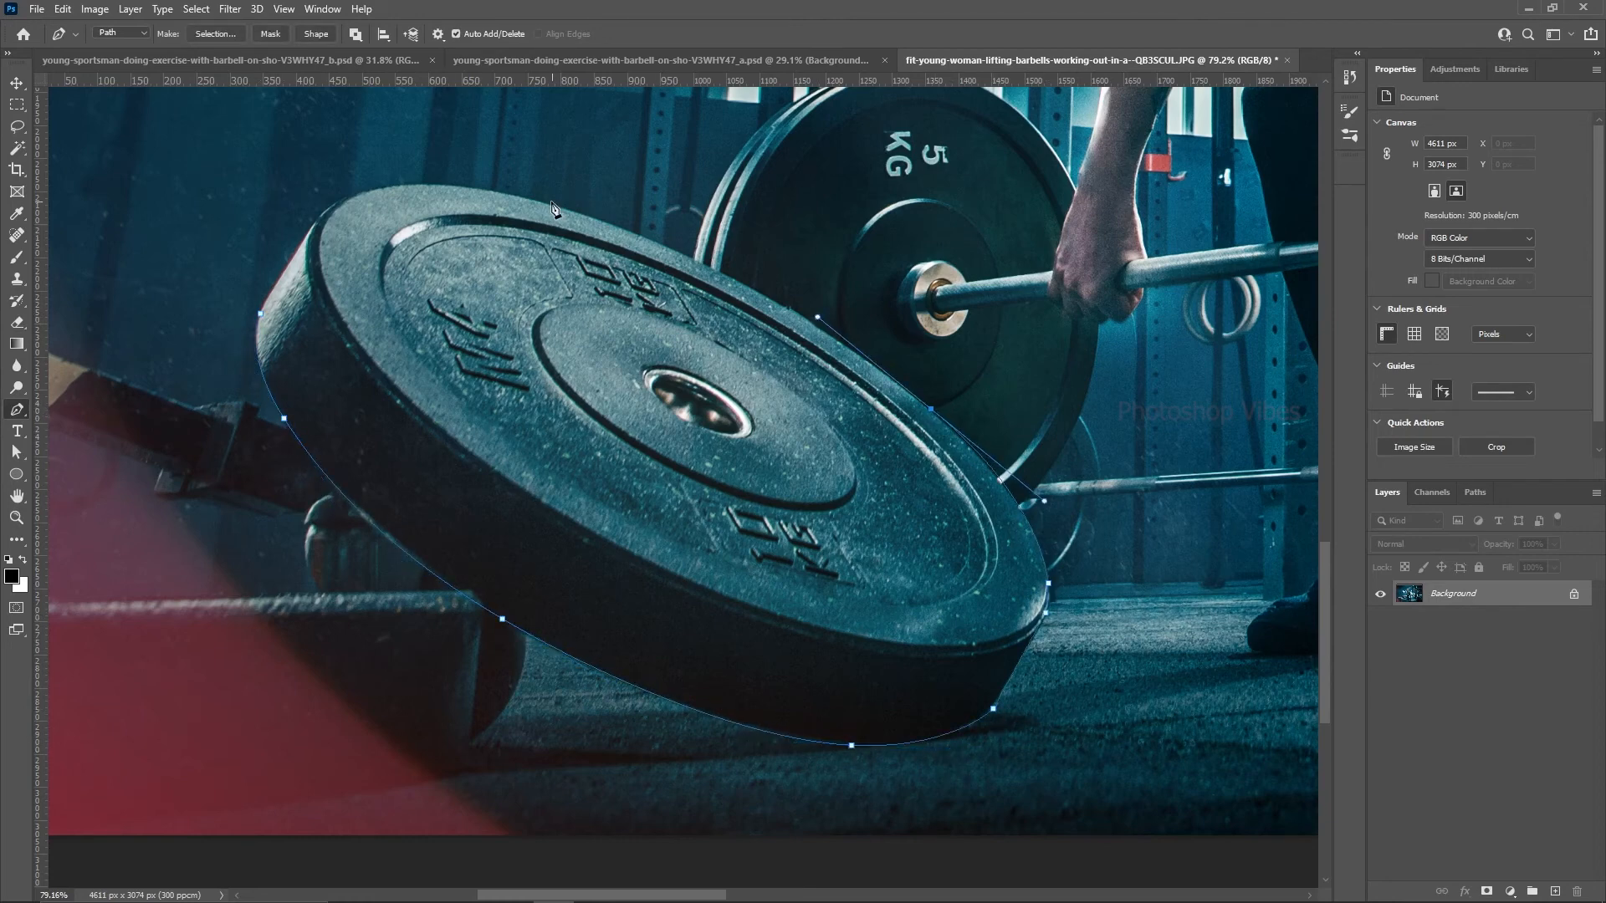
left_click(544, 202)
left_click_drag(409, 184, 377, 193)
left_click_drag(339, 201, 299, 251)
left_click(260, 313)
Step: Turn the plate path into a new selection with 0-pixel feather and copy the selected plate
left_click(215, 34)
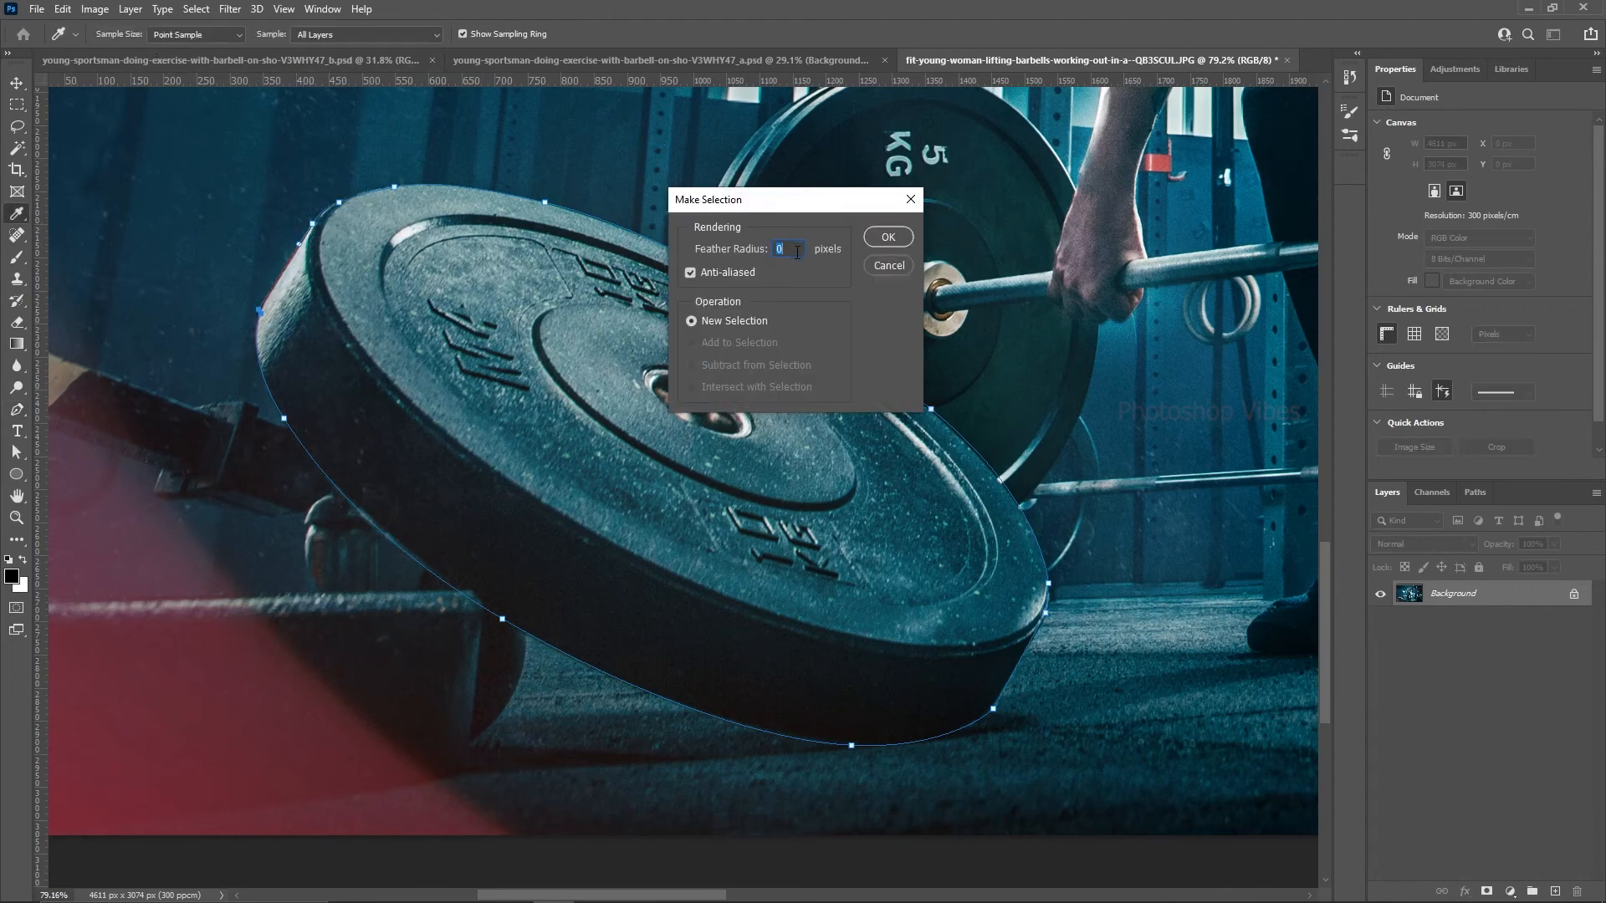
left_click(900, 239)
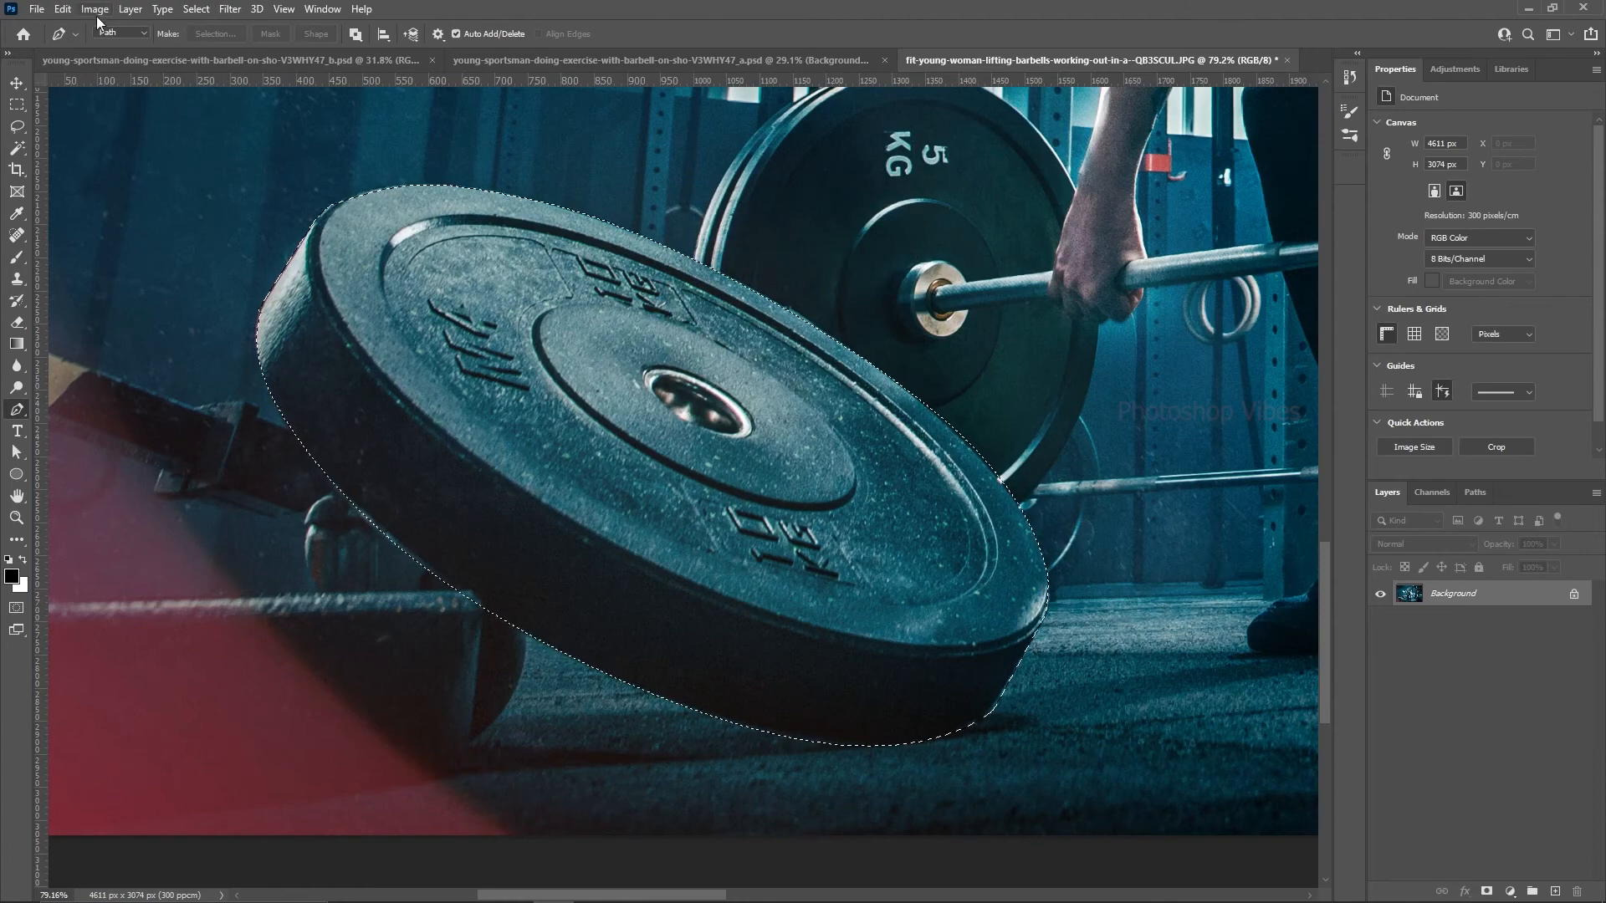
left_click(63, 9)
left_click(80, 129)
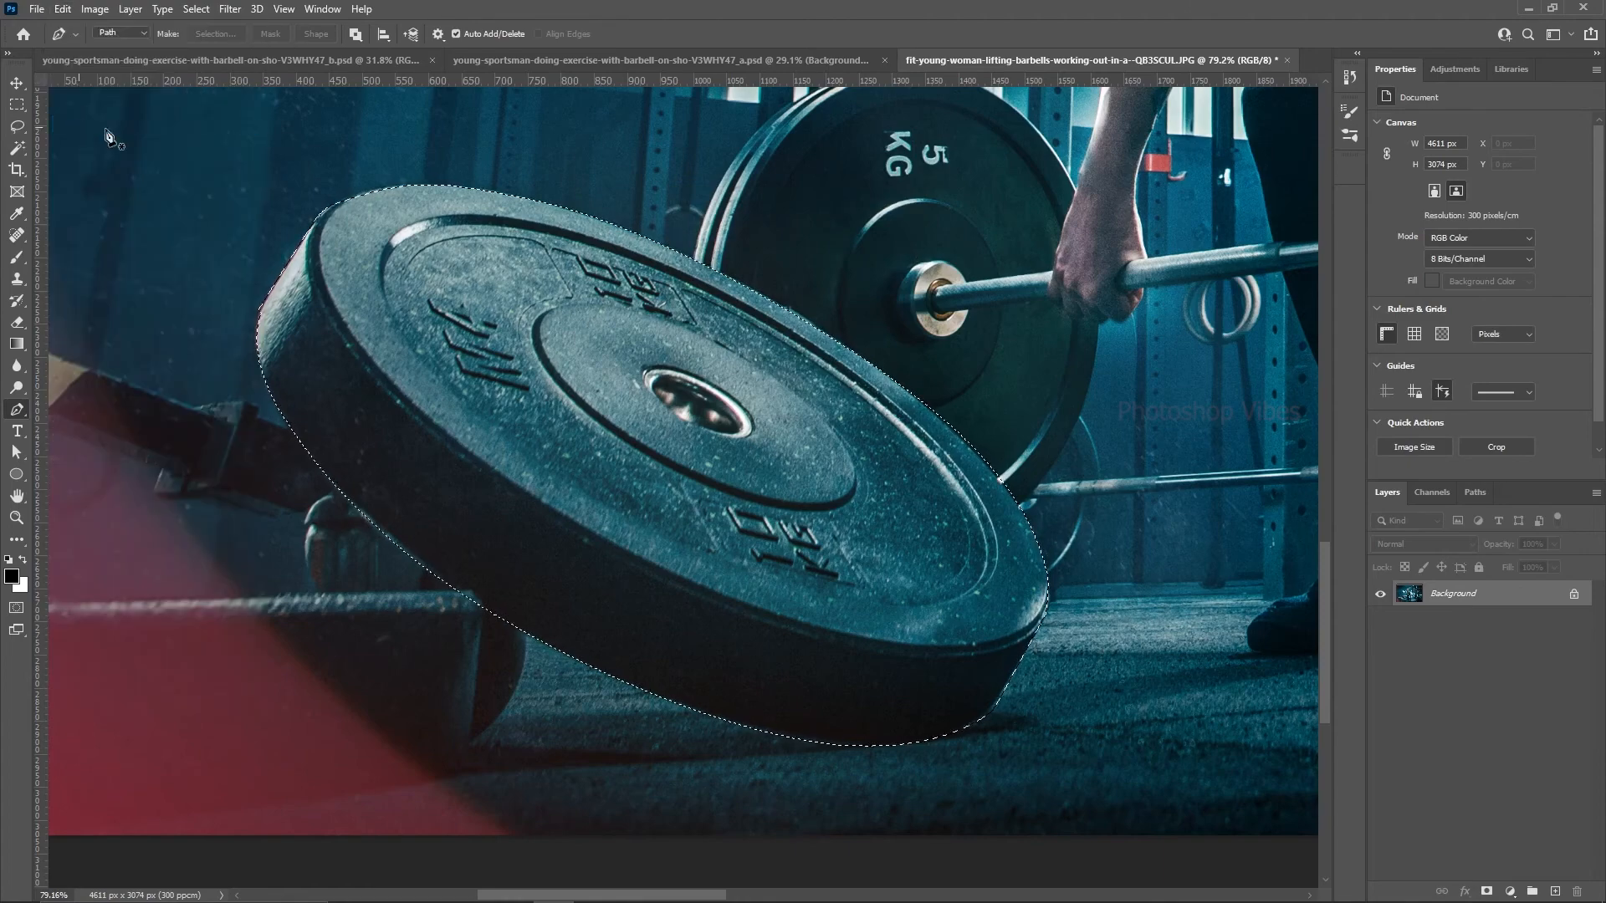
Step: Paste the plate into young-sportsman-doing-exercise-with-barbell-on-sho-V3WHY47_a.psd and move its layer above Group 1
left_click(588, 57)
left_click(62, 10)
left_click(79, 157)
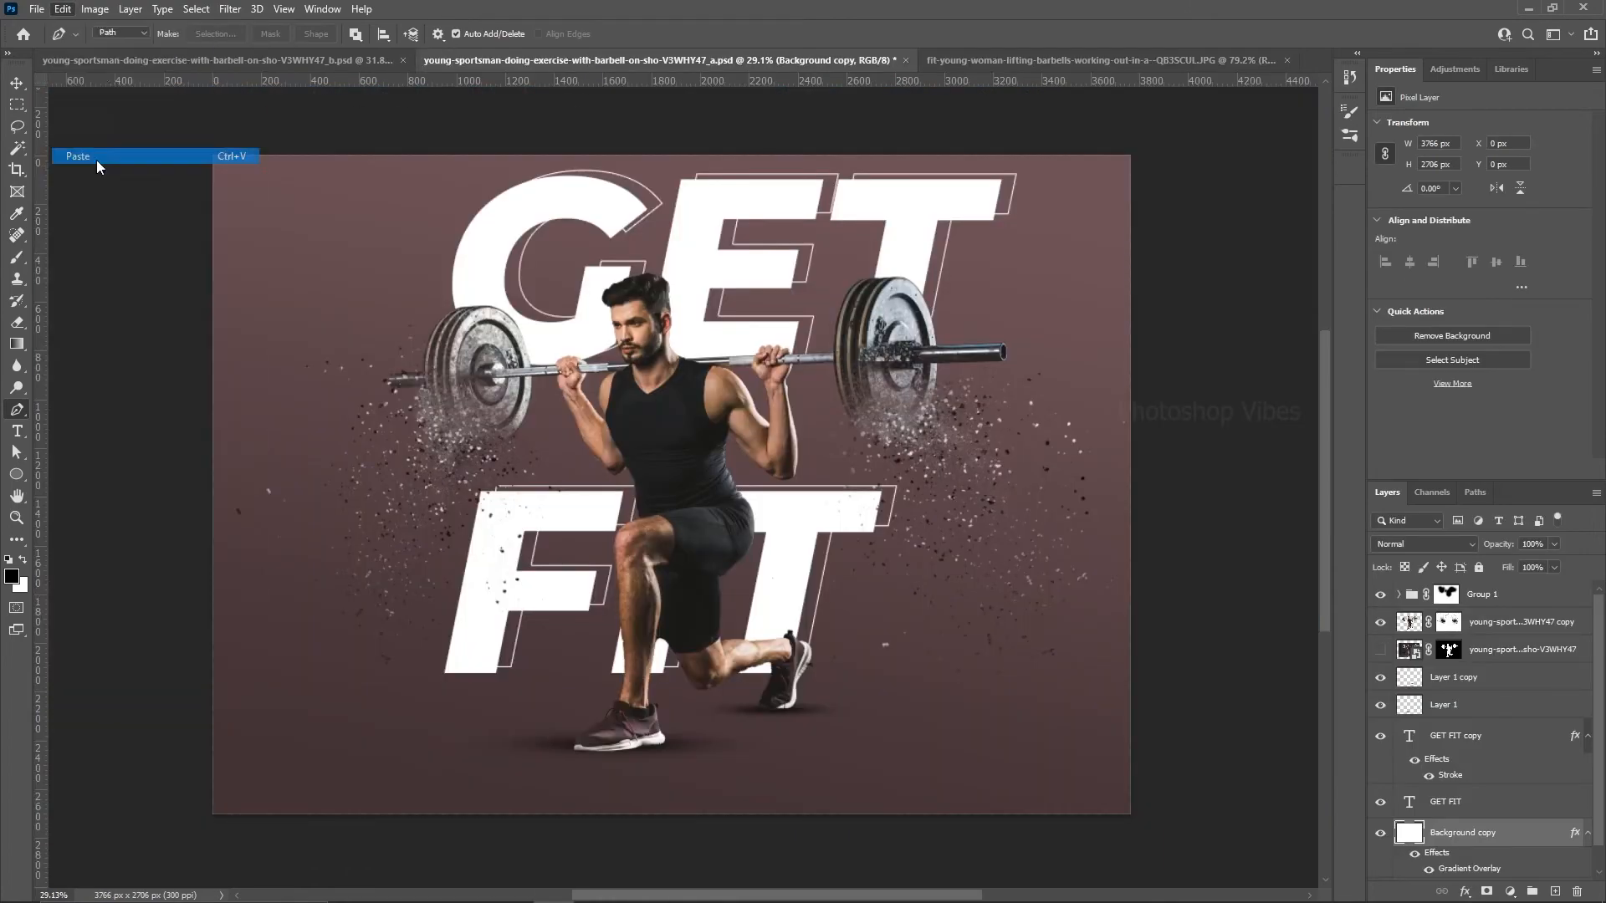
left_click(17, 83)
left_click_drag(1463, 839, 1412, 583)
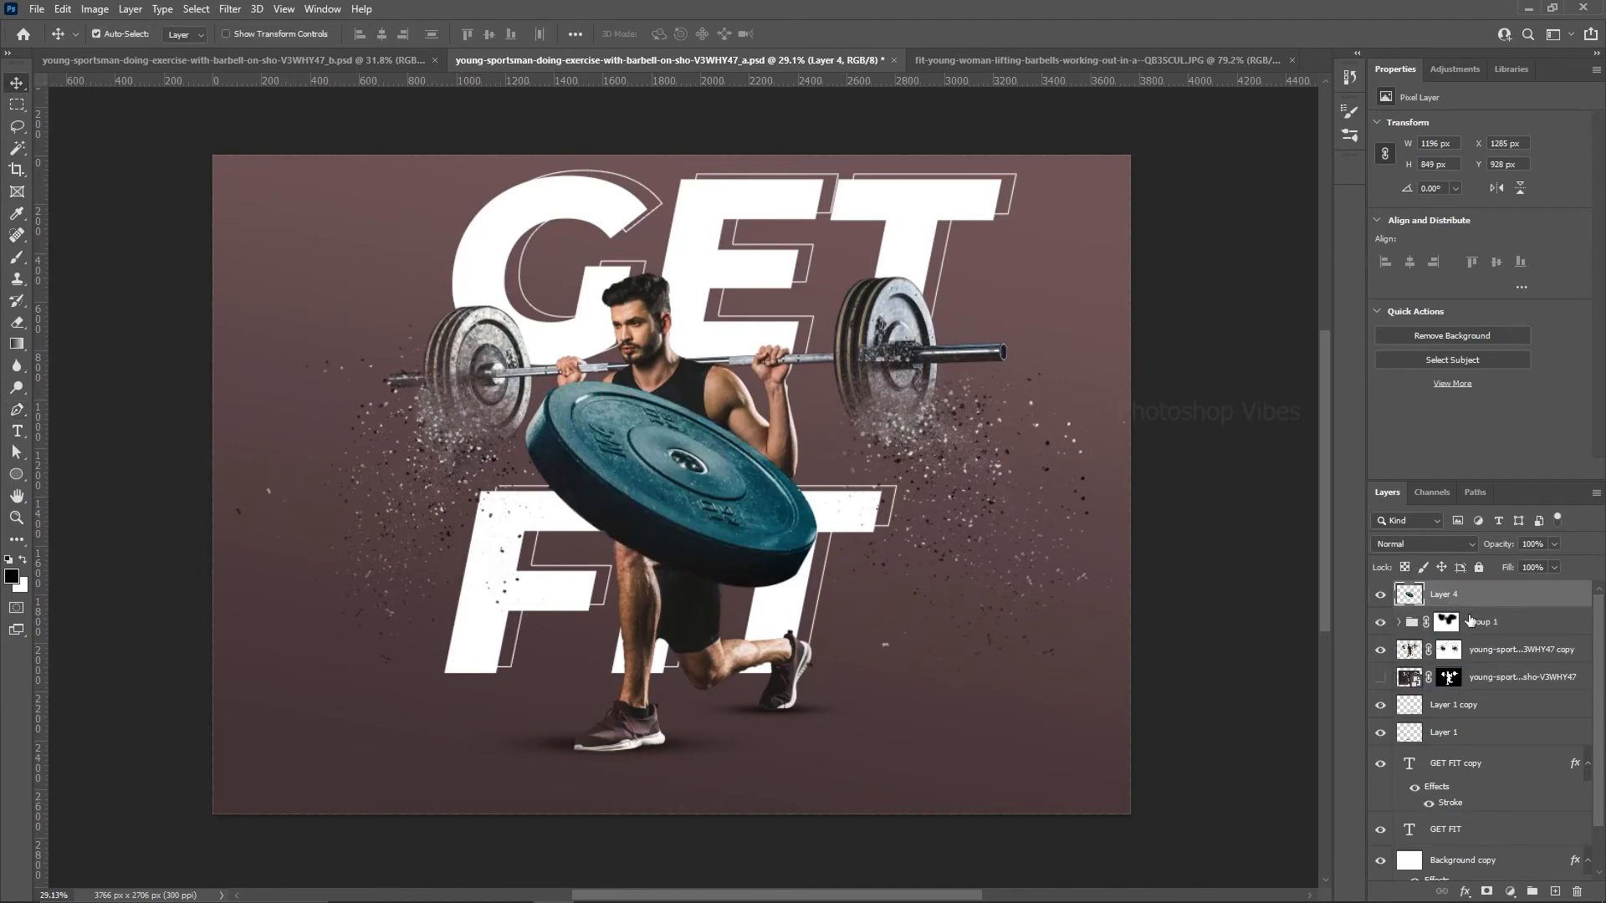
Step: Convert the pasted plate layer to a smart object and move the plate down to the lower left of the artwork
right_click(1457, 592)
left_click(1298, 433)
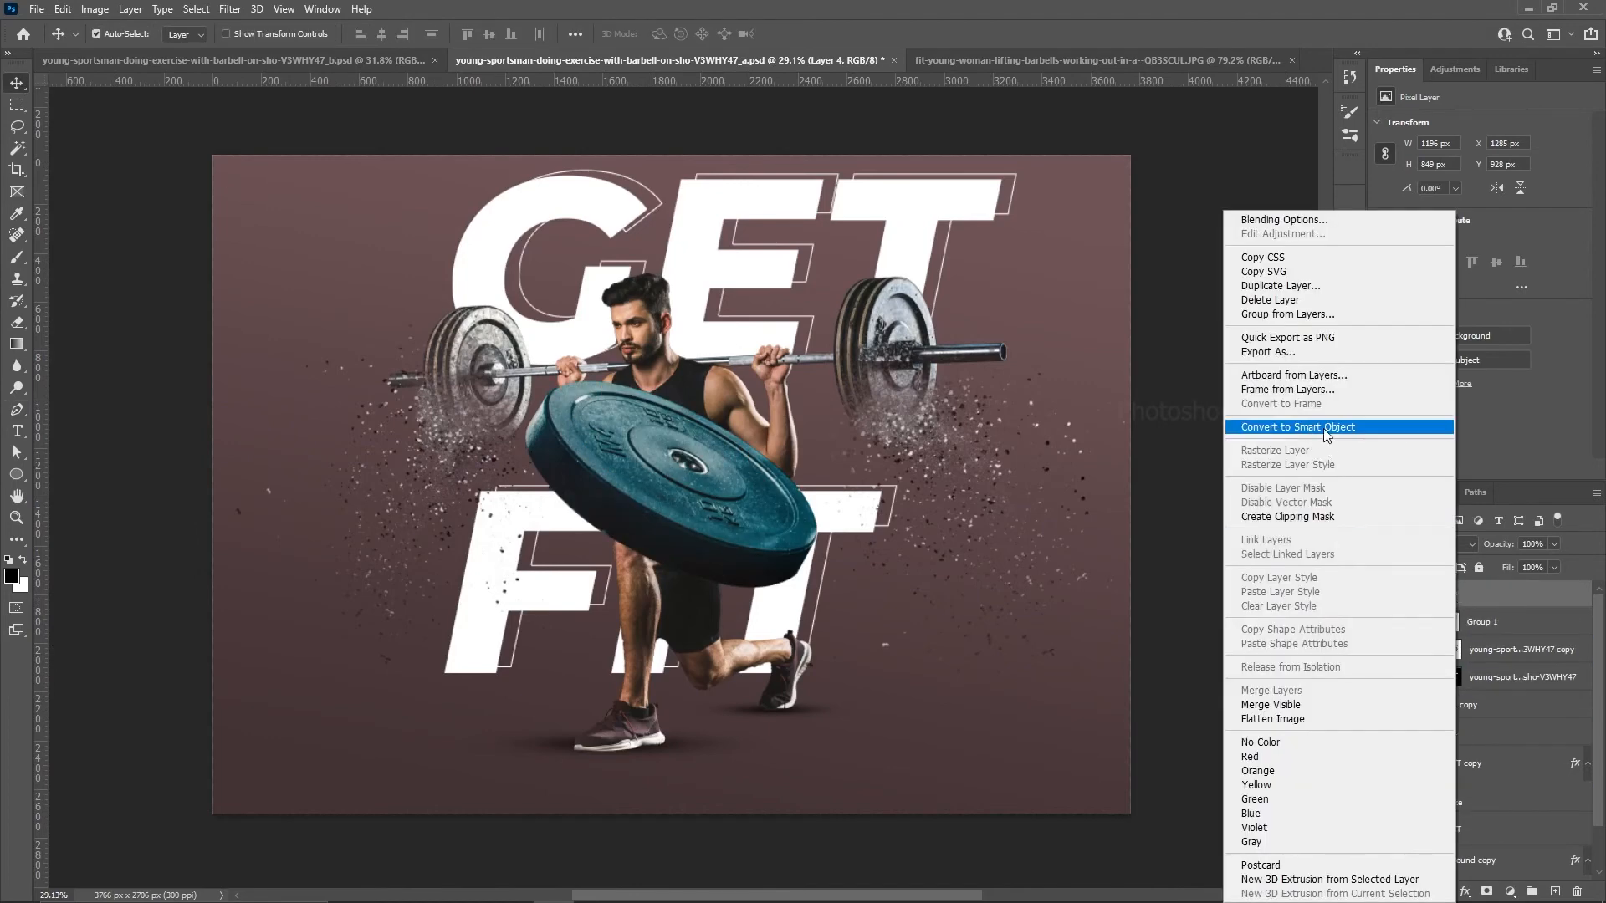
left_click_drag(707, 506, 474, 579)
Step: Apply a Motion Blur smart filter to the plate with a -4° angle and a 166-pixel distance
left_click(232, 10)
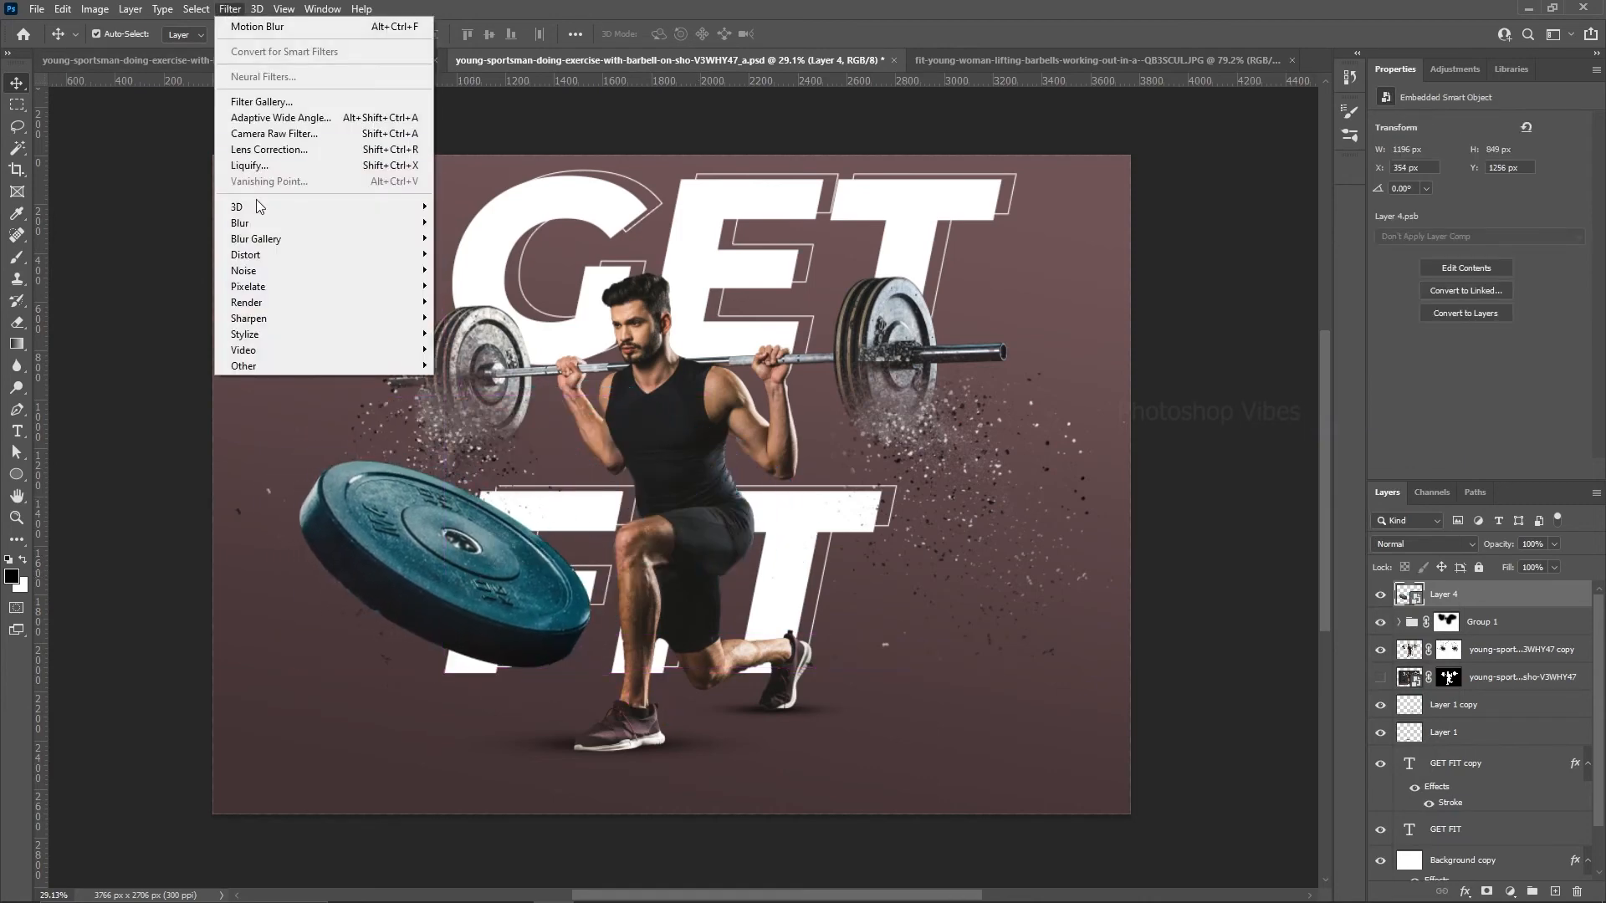
mouse_move(393, 223)
left_click(475, 318)
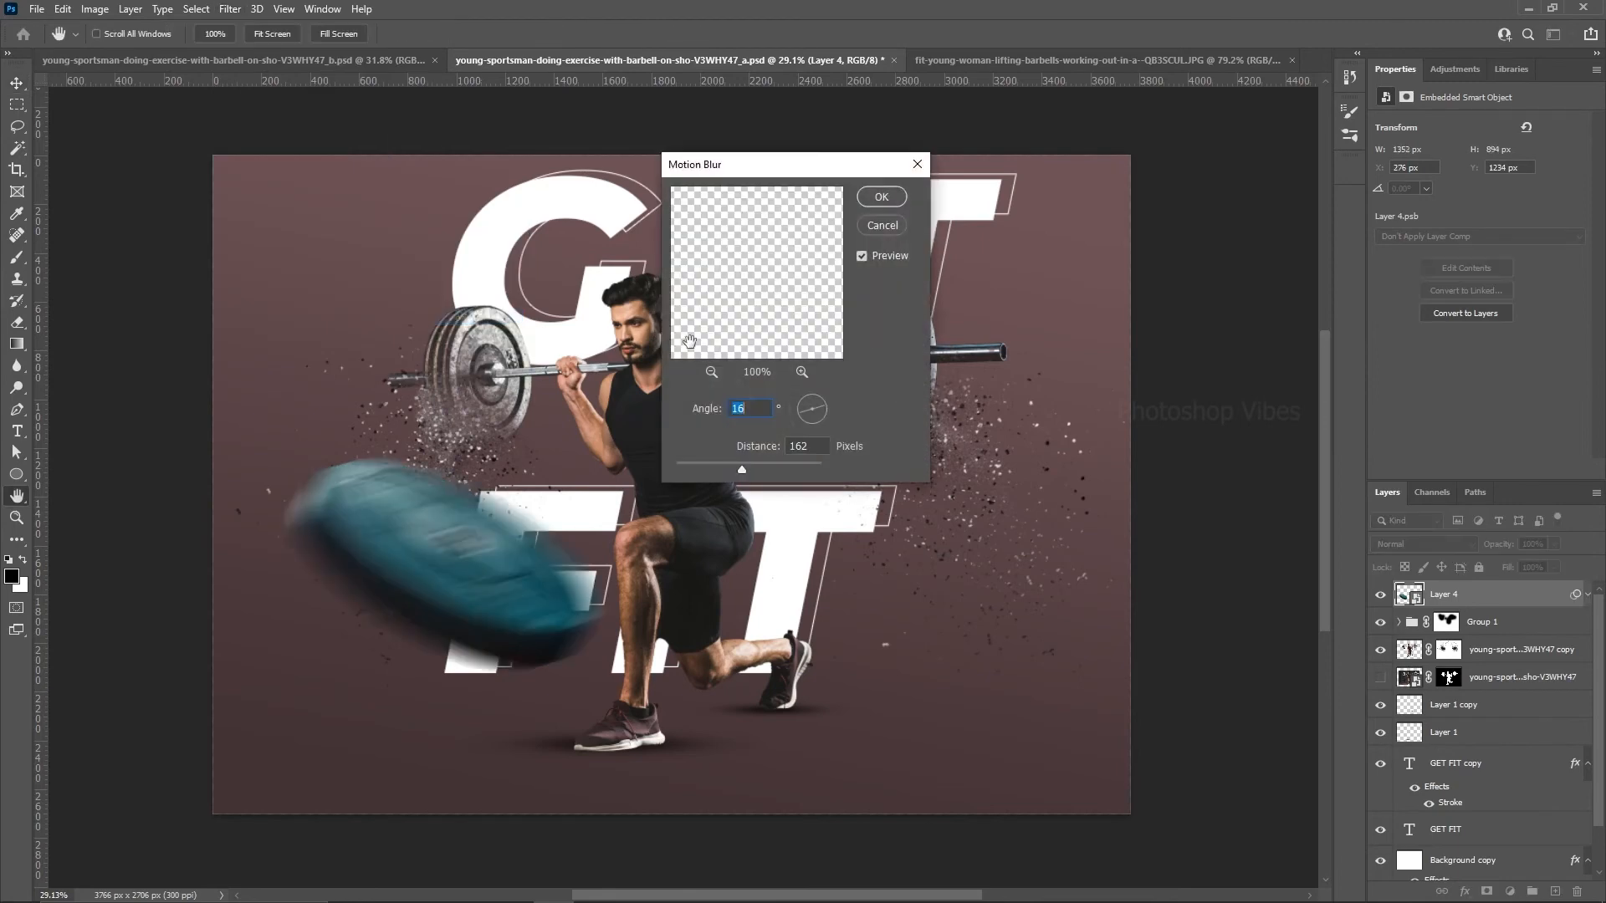
left_click_drag(820, 408, 825, 415)
mouse_move(736, 466)
left_mouse_down()
mouse_move(693, 465)
mouse_move(744, 470)
left_mouse_up()
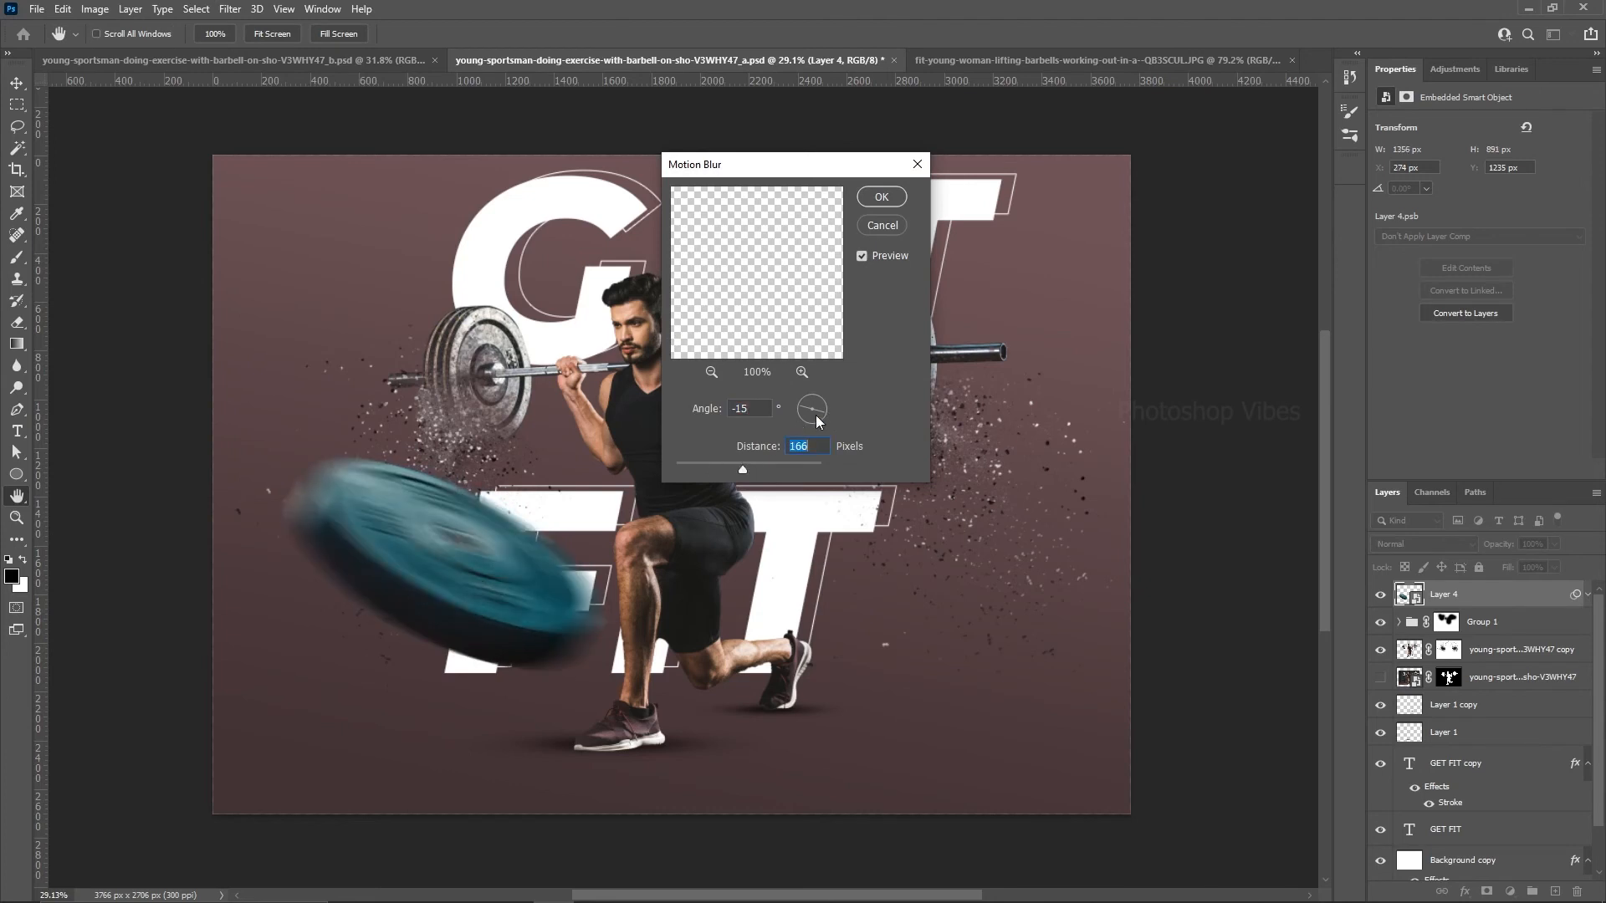
left_click_drag(816, 414, 823, 410)
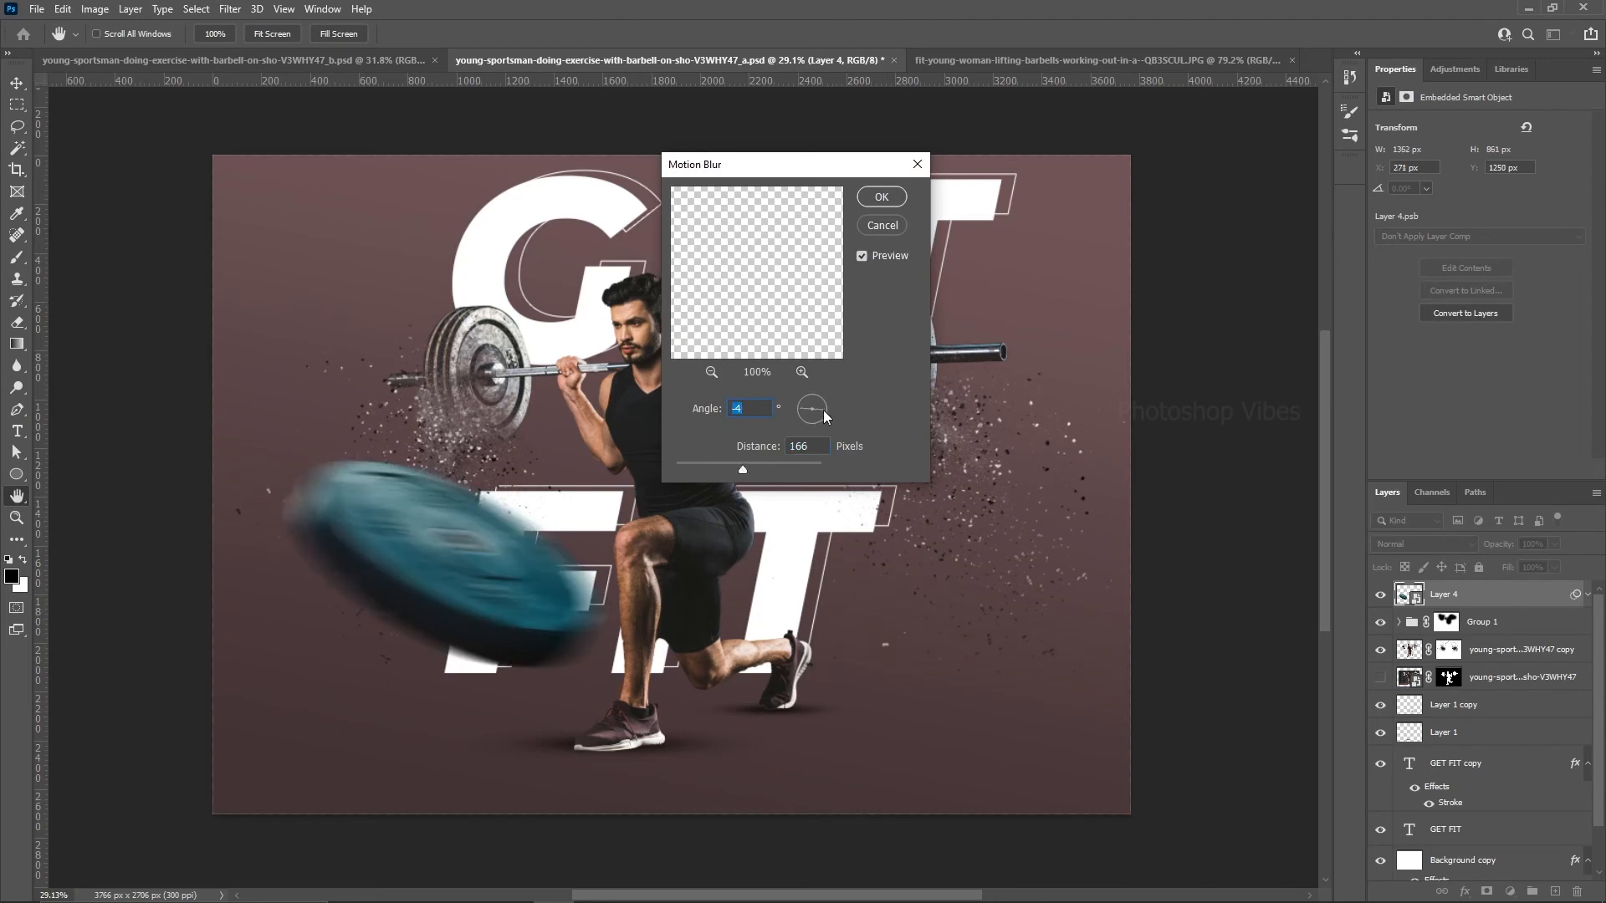
left_click(883, 197)
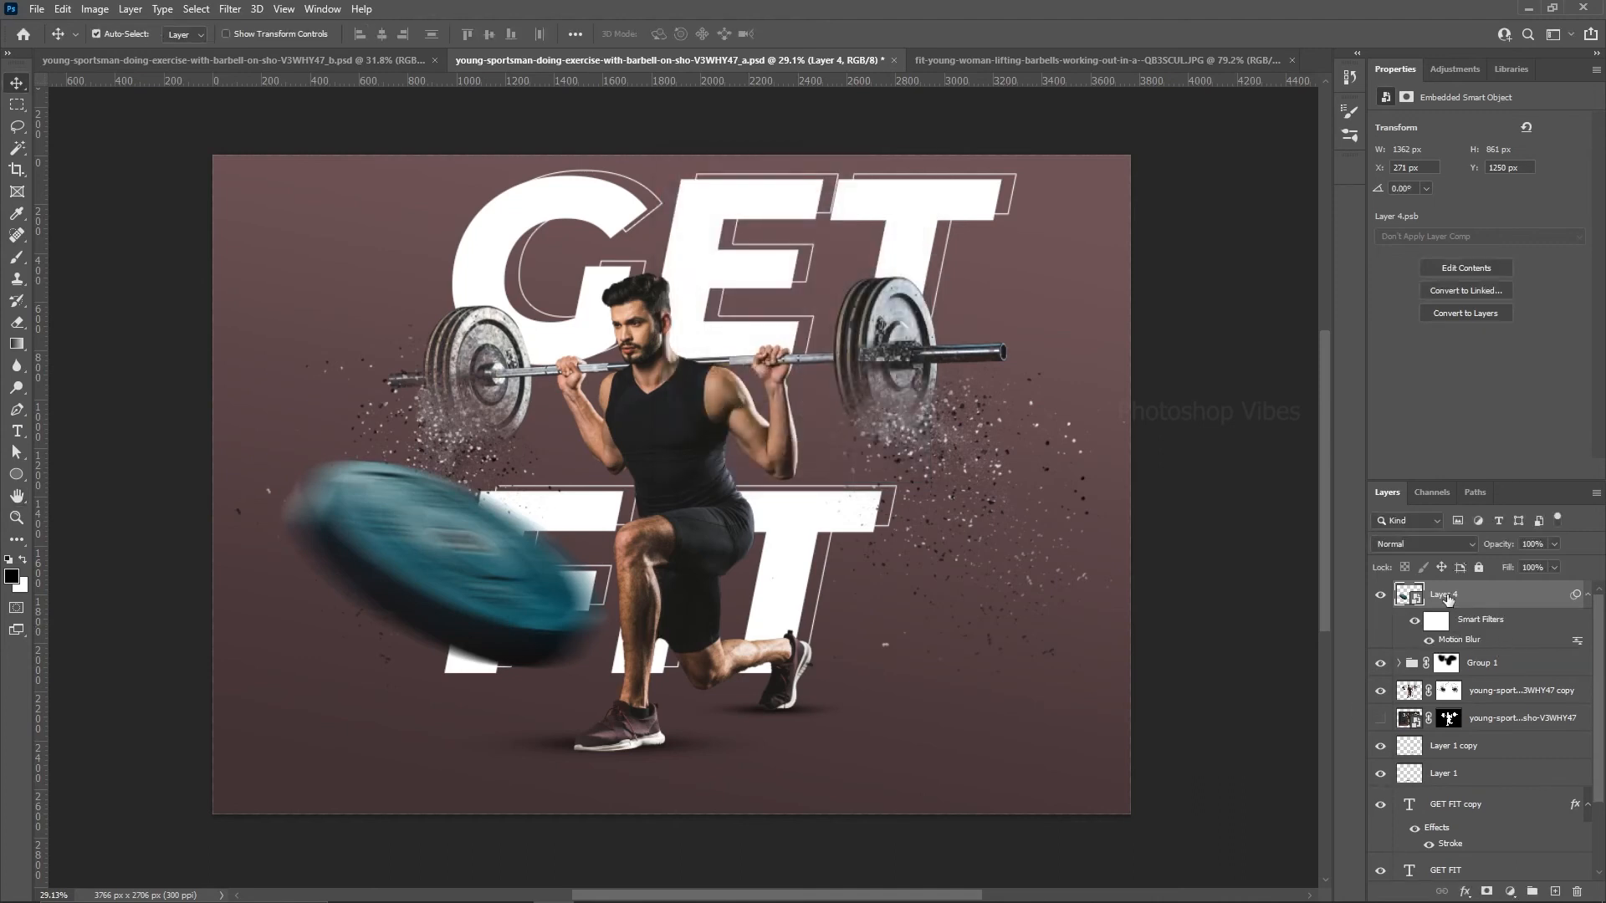
Step: Add a Hue/Saturation adjustment clipped to Layer 4 and set its saturation to -100
left_click(1510, 893)
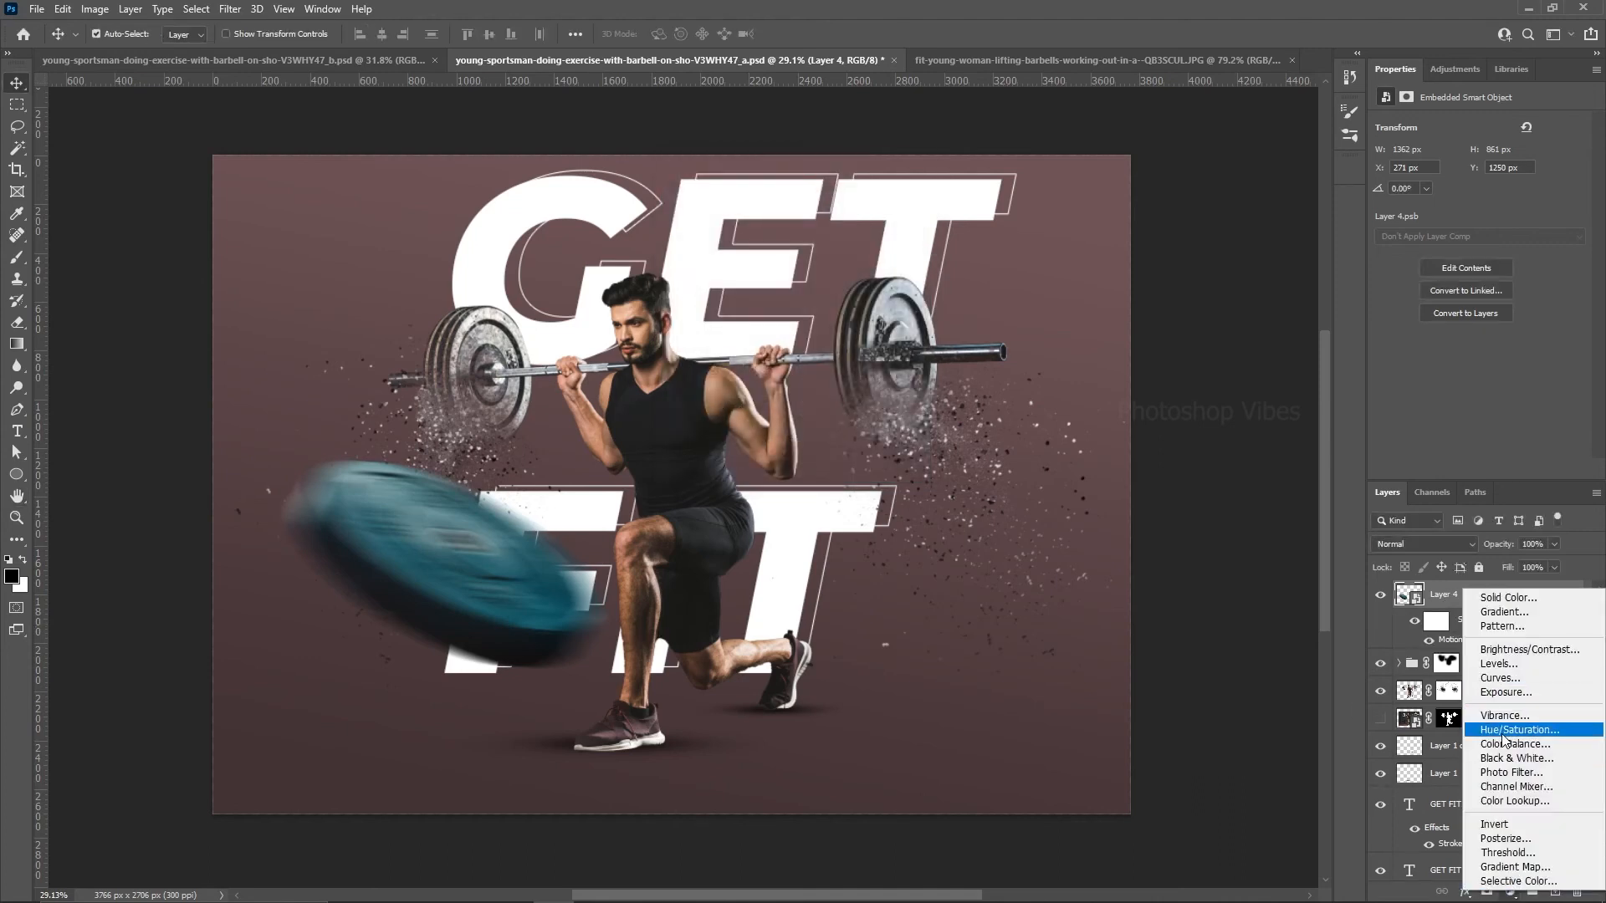
left_click(1482, 710)
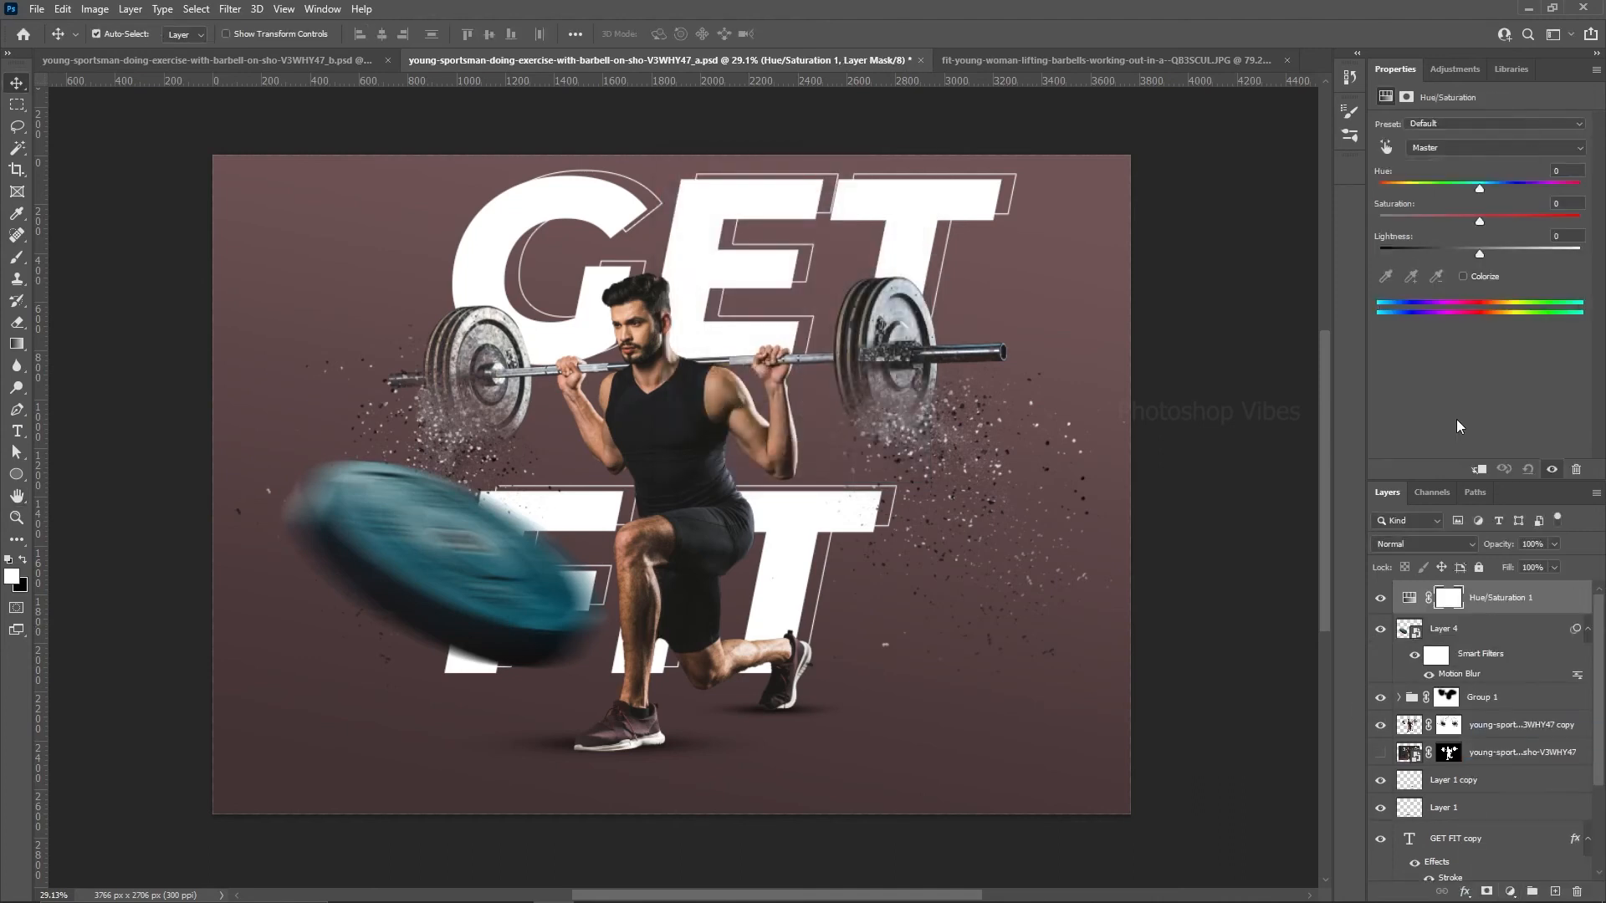
left_click(1480, 471)
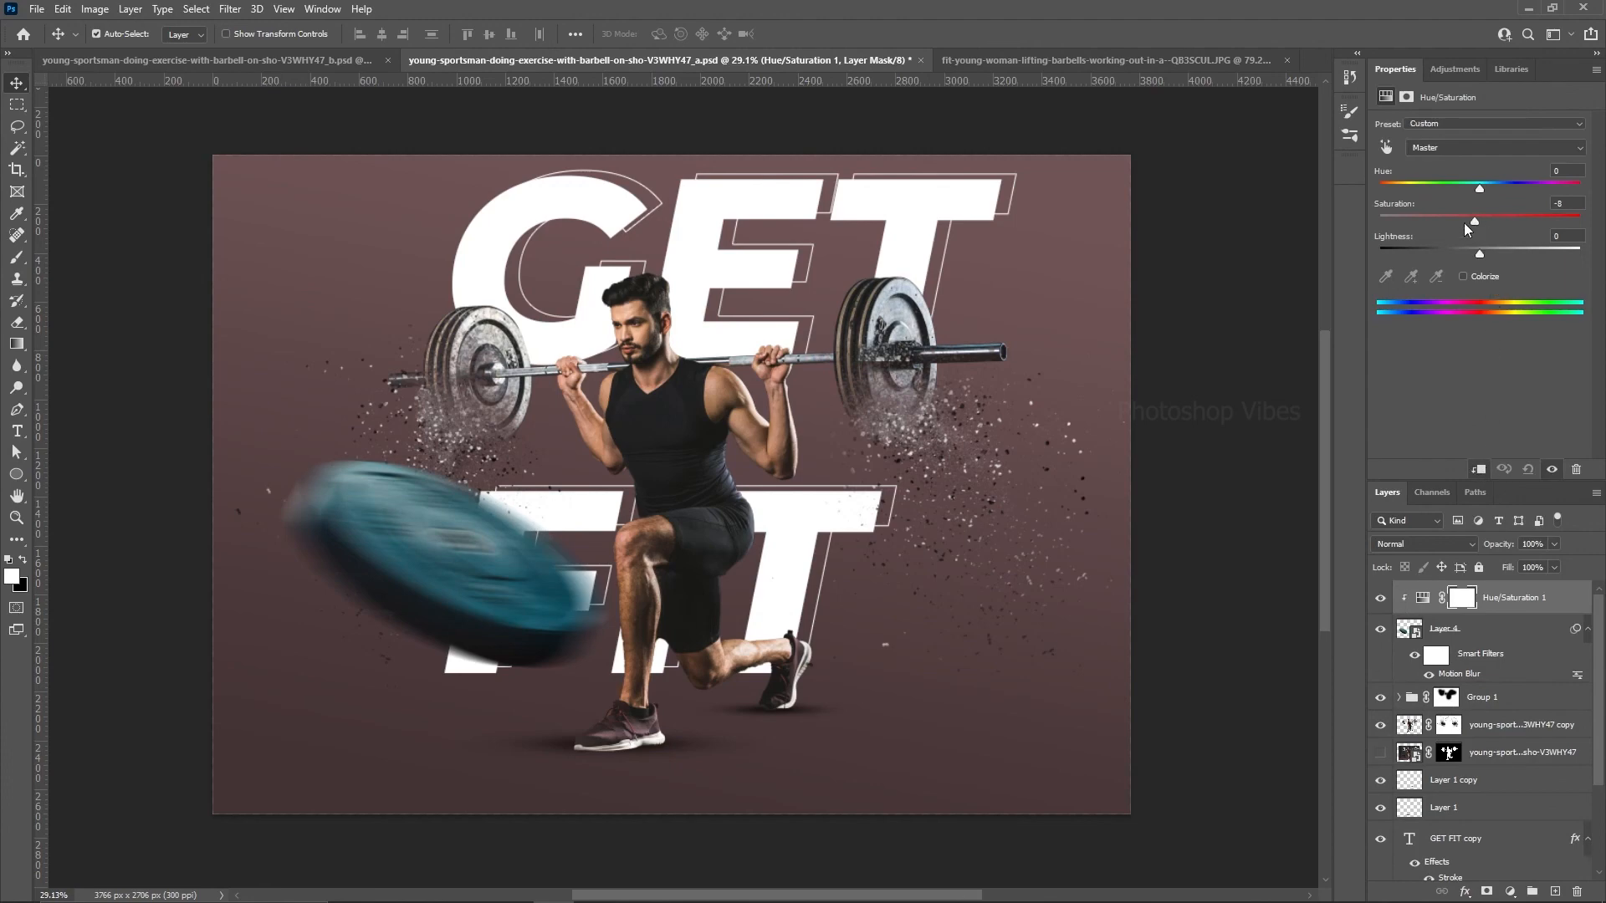
left_click_drag(1463, 223, 1376, 222)
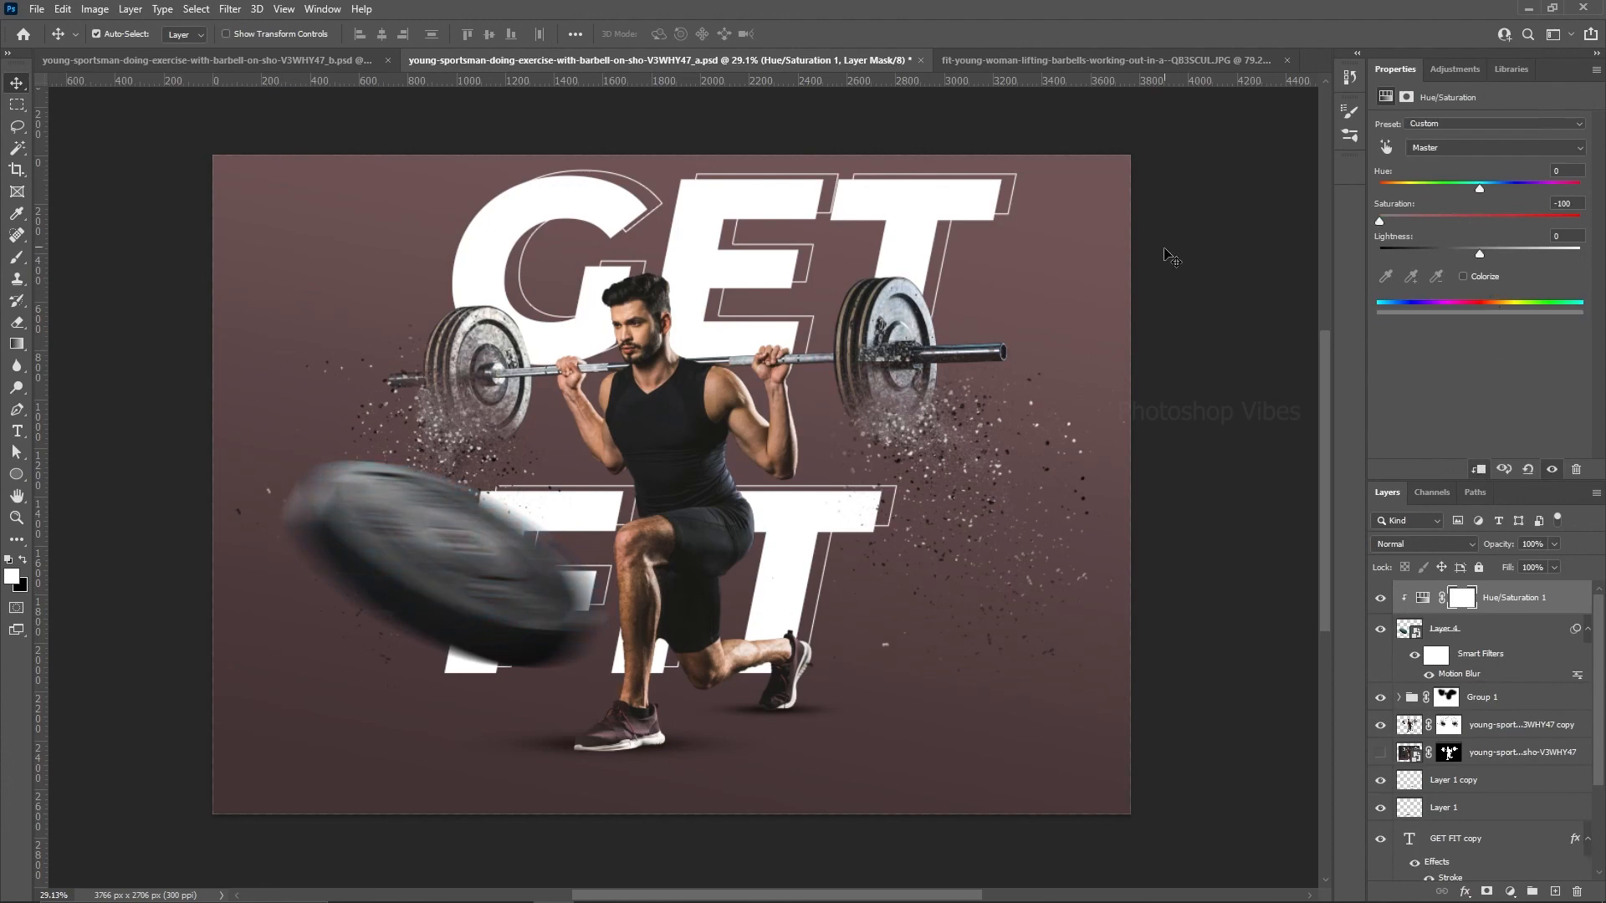
Step: Enlarge the Layer 4 plate slightly and place it partly beyond the canvas's left edge, beside the word FIT
left_click(1445, 632)
key("ctrl+t")
left_click(837, 358)
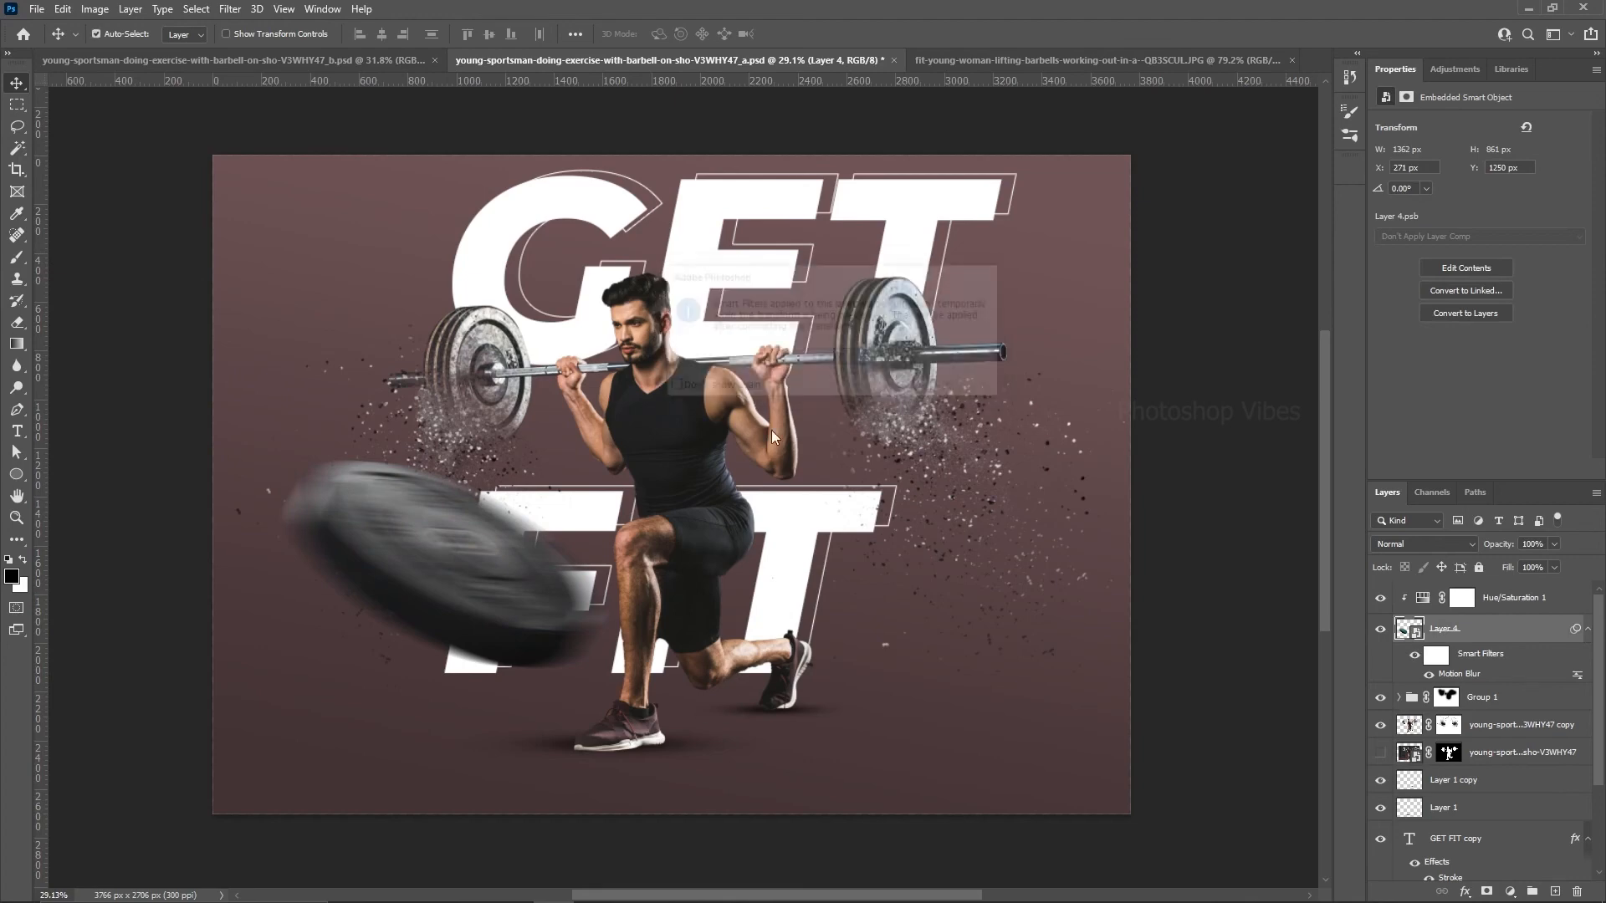
left_click_drag(579, 635, 410, 637)
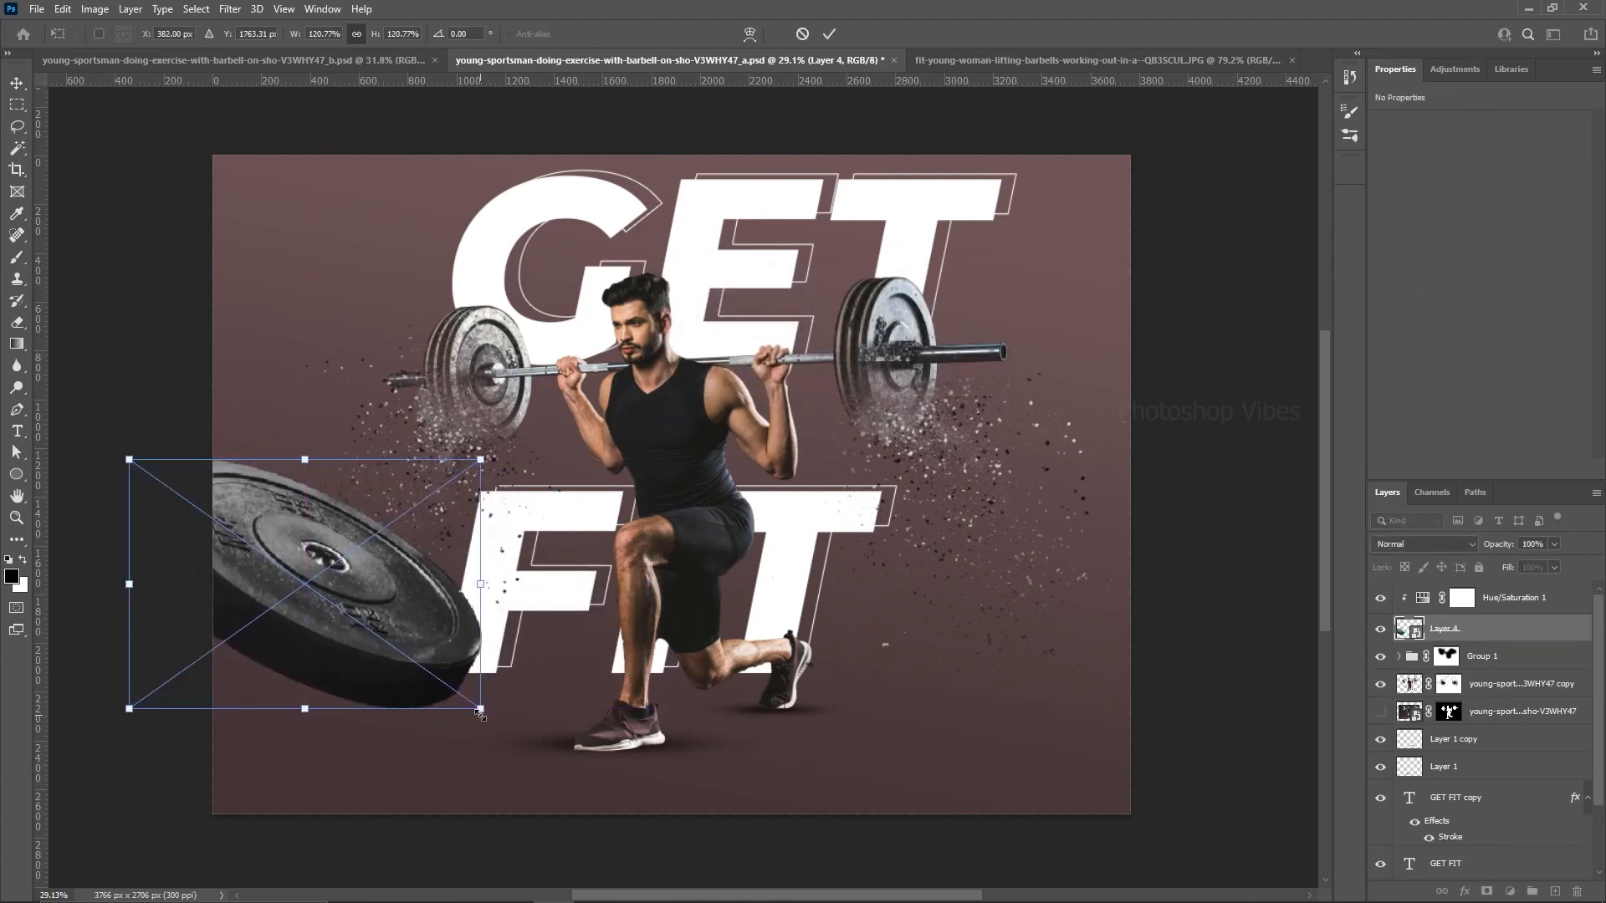
left_click_drag(481, 709, 435, 677)
left_click_drag(351, 598, 323, 562)
key("Return")
Step: Duplicate Layer 4 with its Hue/Saturation adjustment, move the copied plate to the artwork's right side and flip it horizontally
left_click(1516, 600, "shift")
left_click_drag(1497, 640, 1556, 891)
key("ctrl+t")
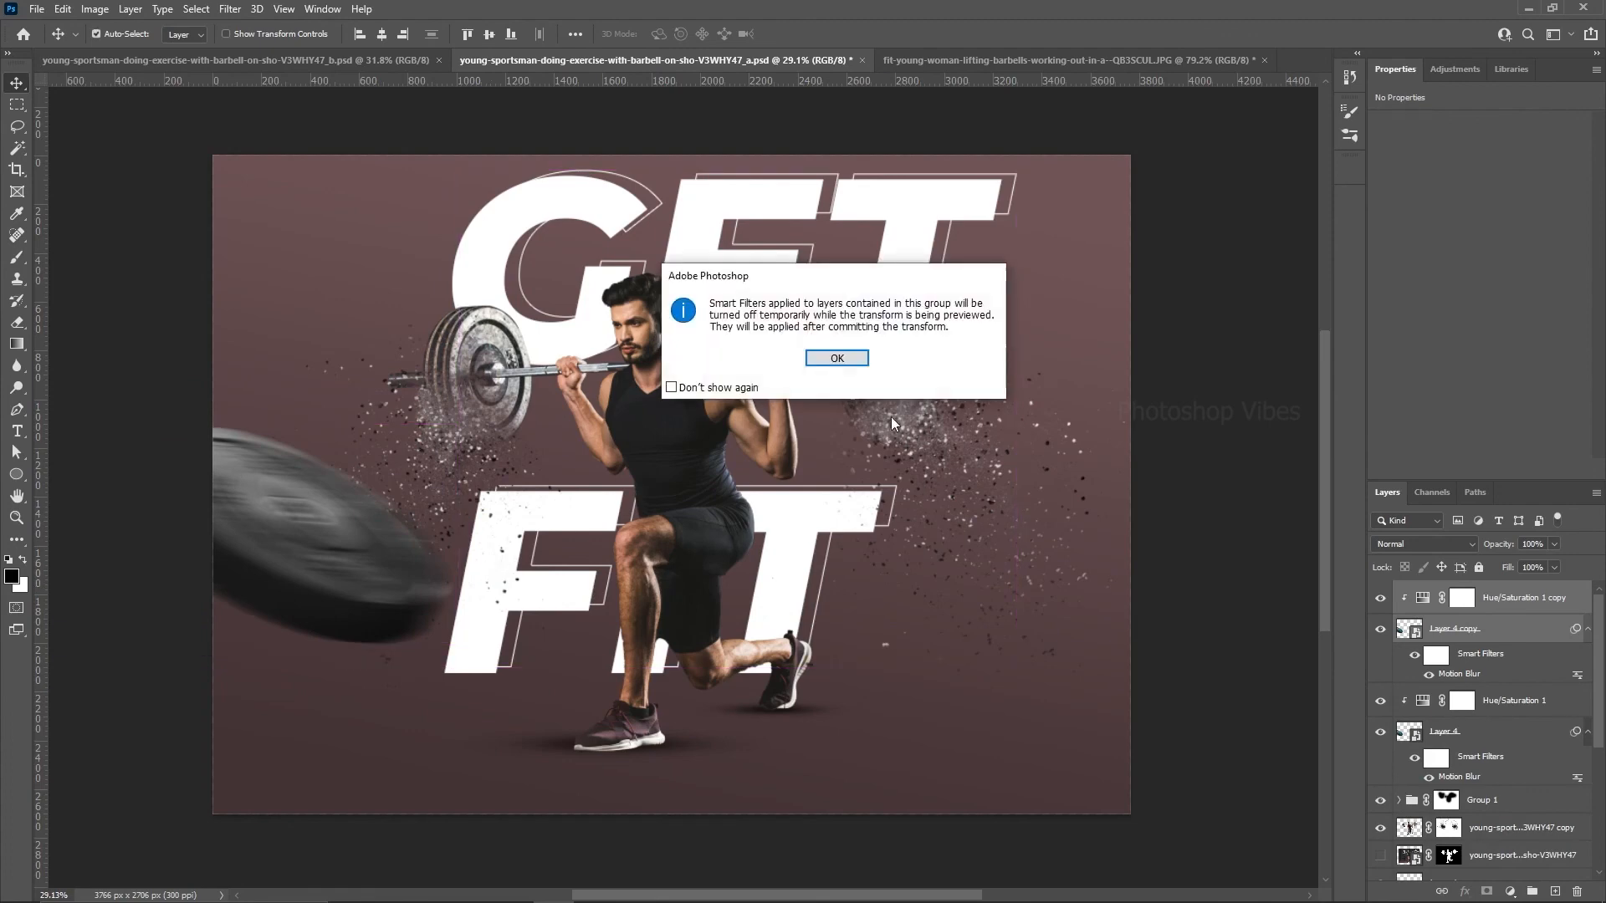
left_click(837, 358)
left_click_drag(318, 529, 962, 564)
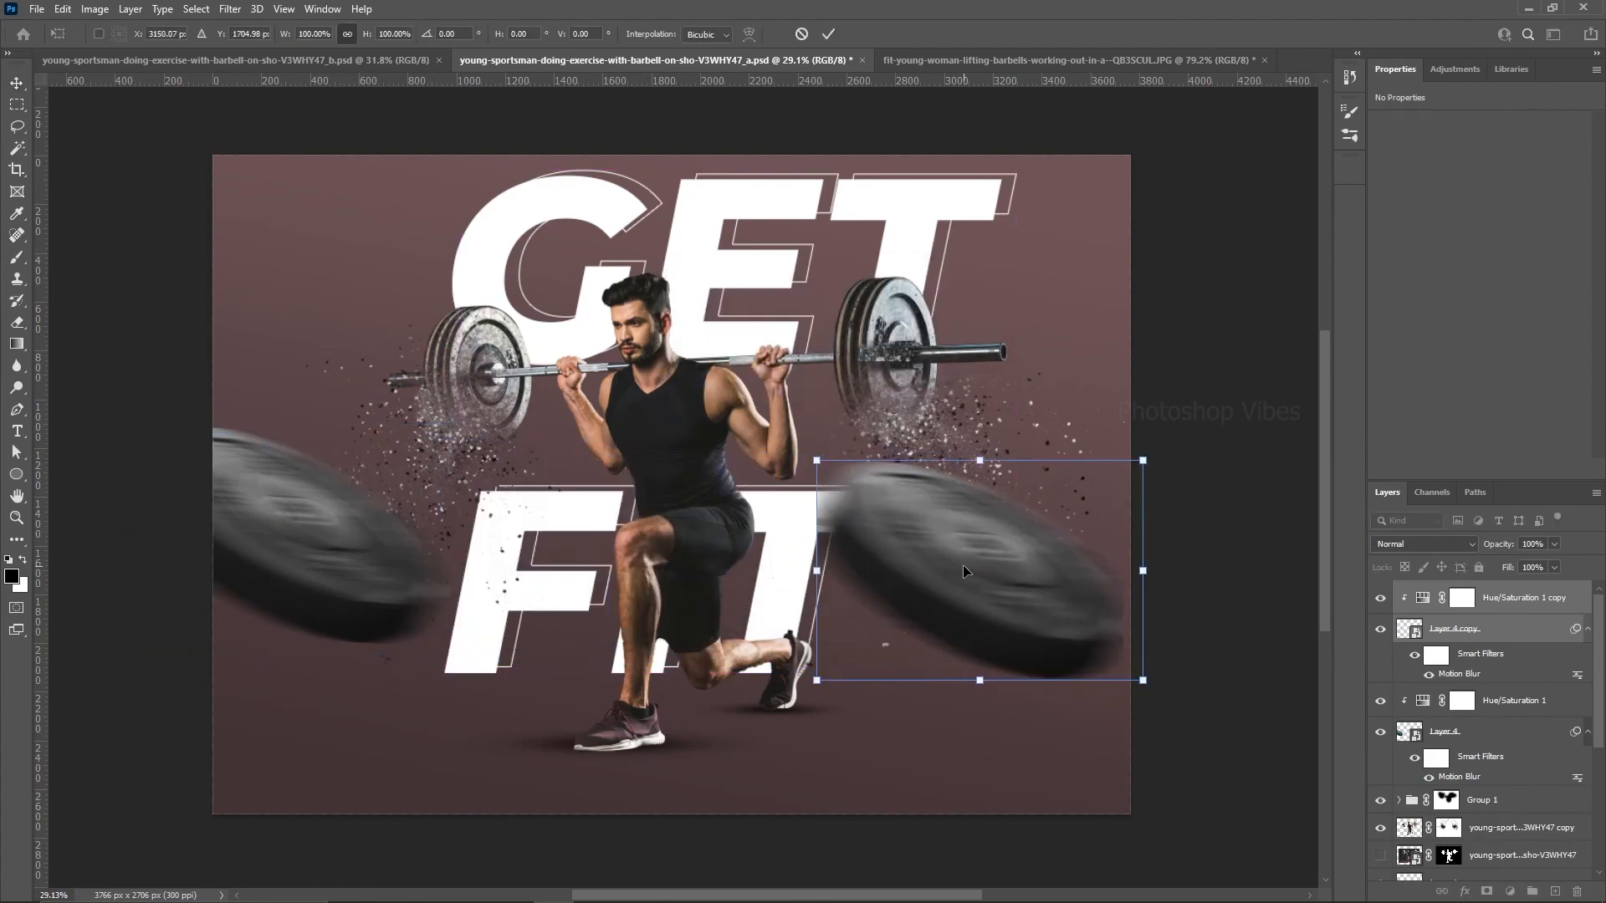
right_click(963, 567)
left_click(1012, 874)
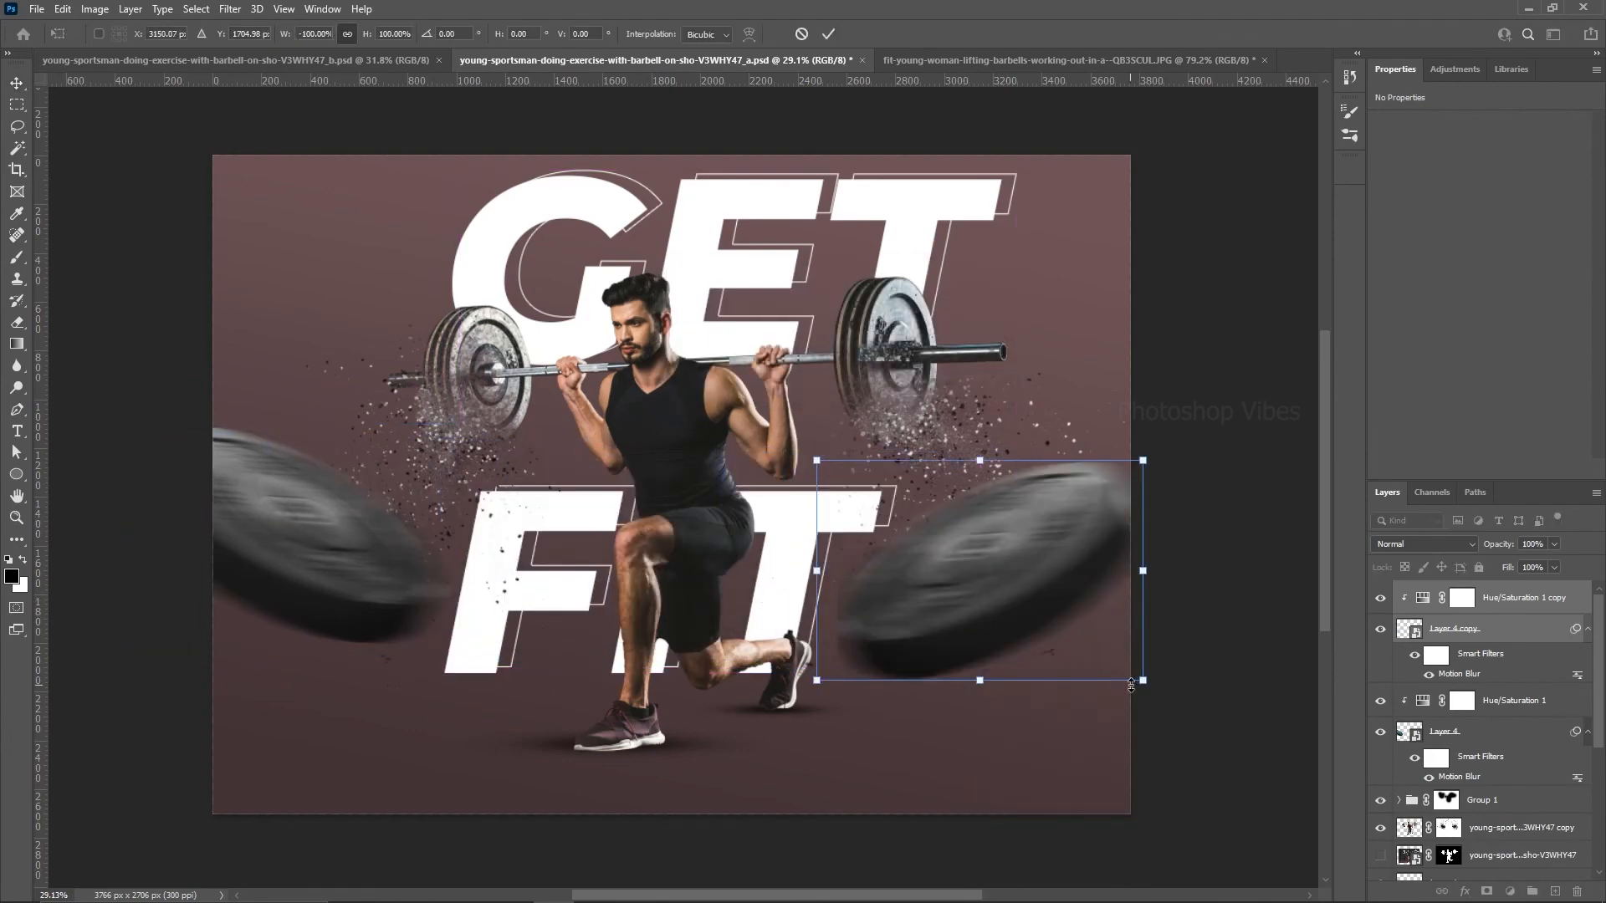
Step: Scale the flipped plate copy to 195.58% and position it running off the canvas's right edge
scroll(1003, 866, "down", 2, "alt")
left_click_drag(1050, 636, 1283, 795)
left_click_drag(1001, 675, 1012, 595)
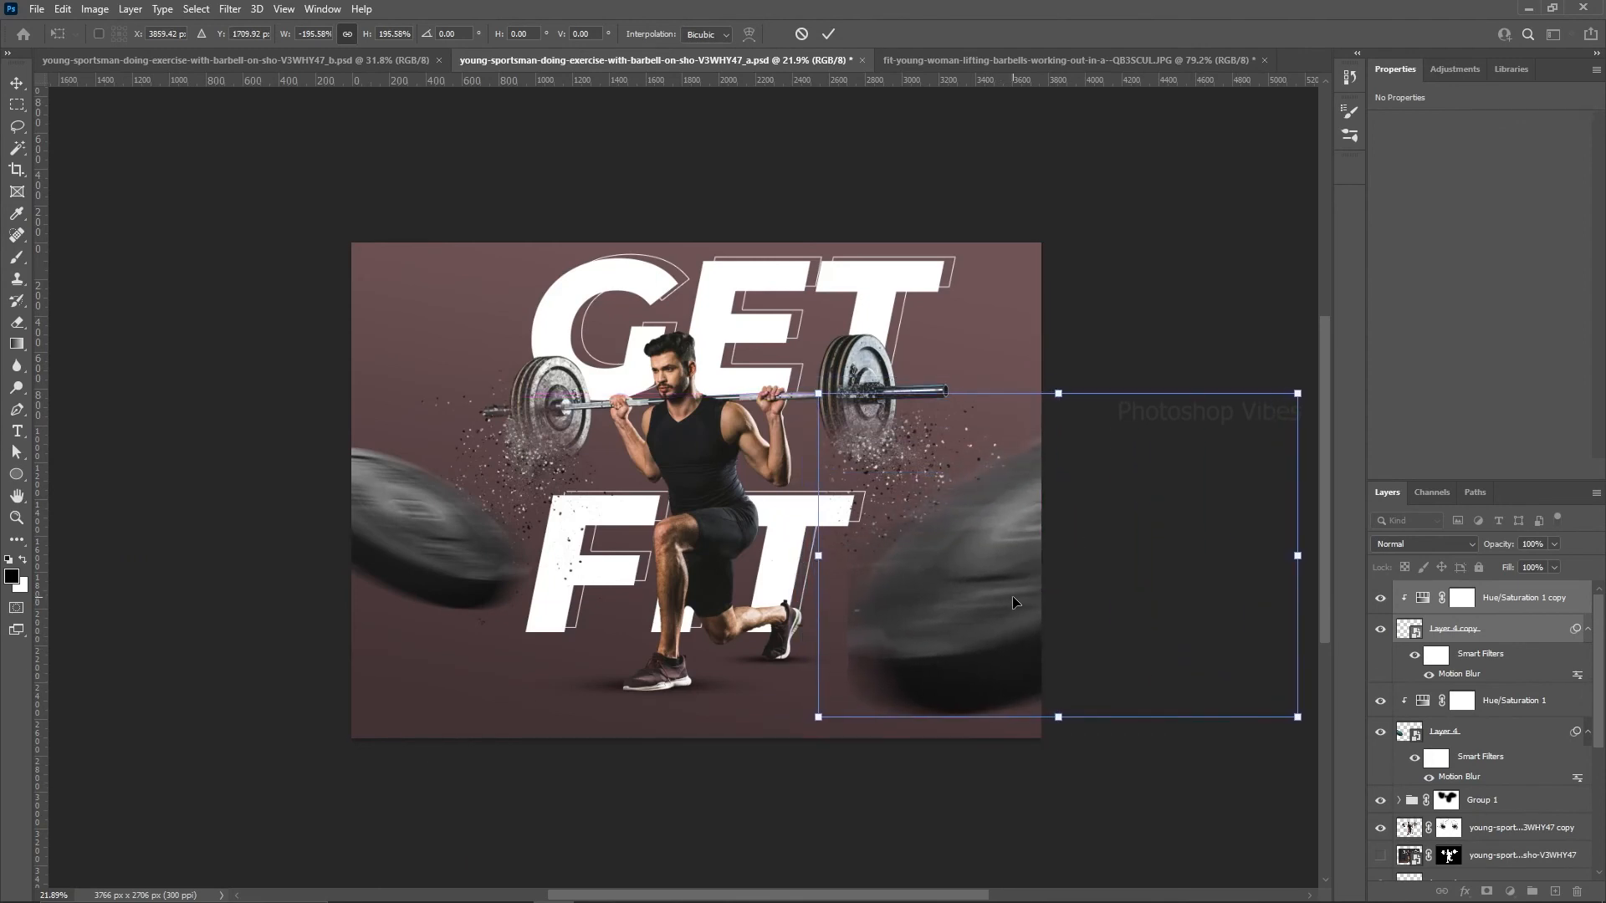
key("Return")
Step: Shift the left and right plates slightly further out towards the canvas edges
scroll(925, 593, "up", 1)
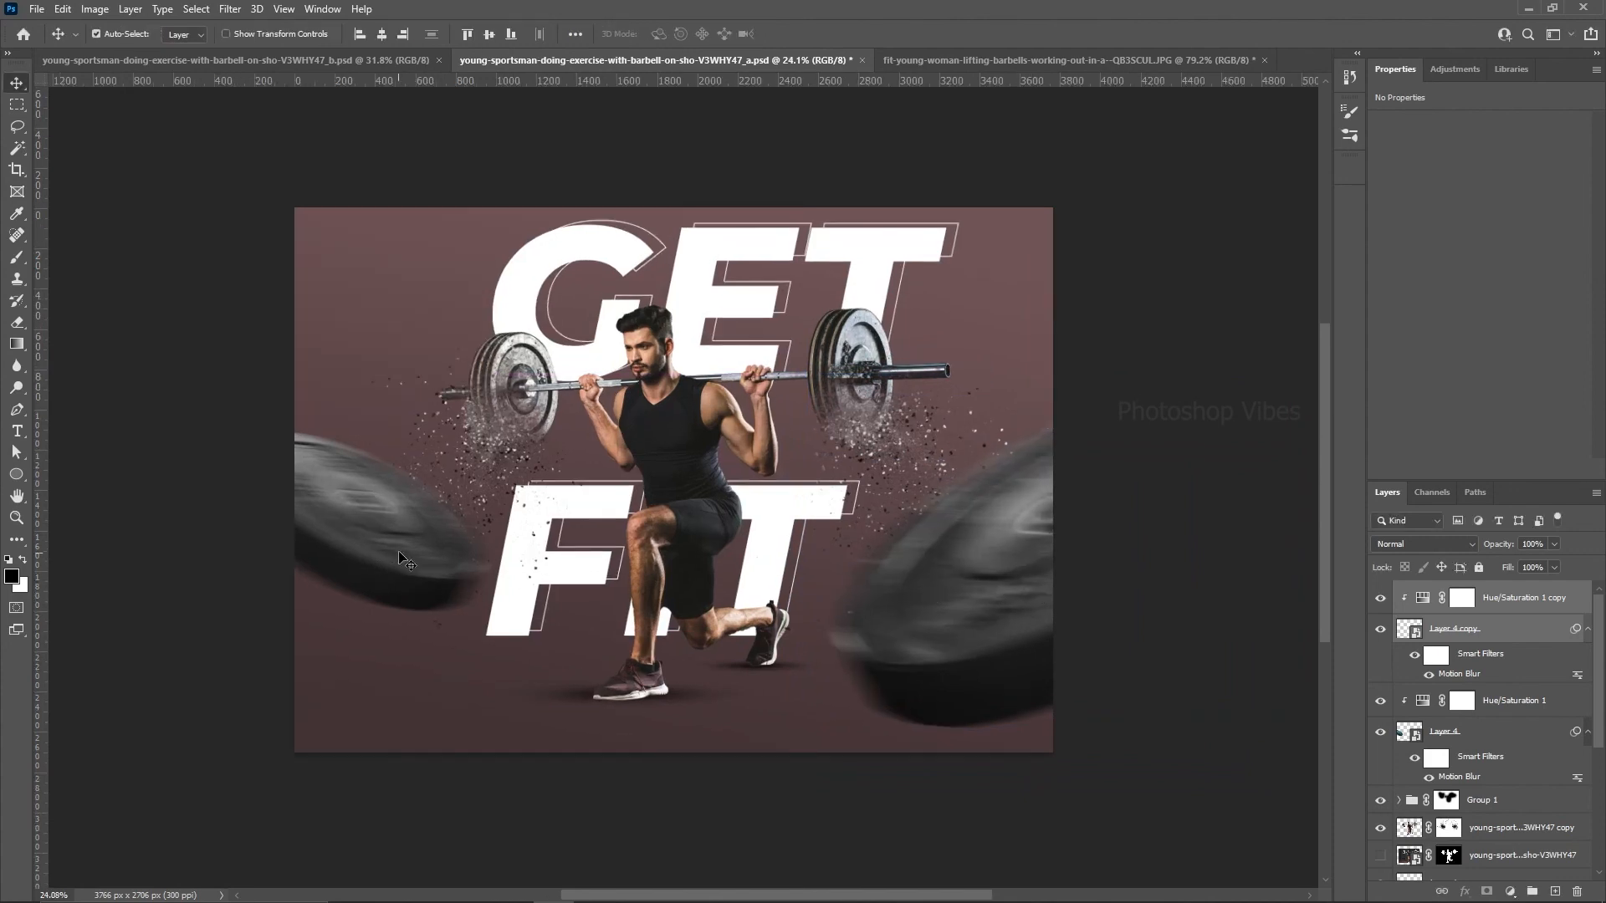
left_click_drag(392, 551, 358, 550)
left_click_drag(970, 610, 976, 607)
Step: Change the Motion Blur on the Layer 4 copy plate to a 4° angle and a 299-pixel distance
double_click(1459, 674)
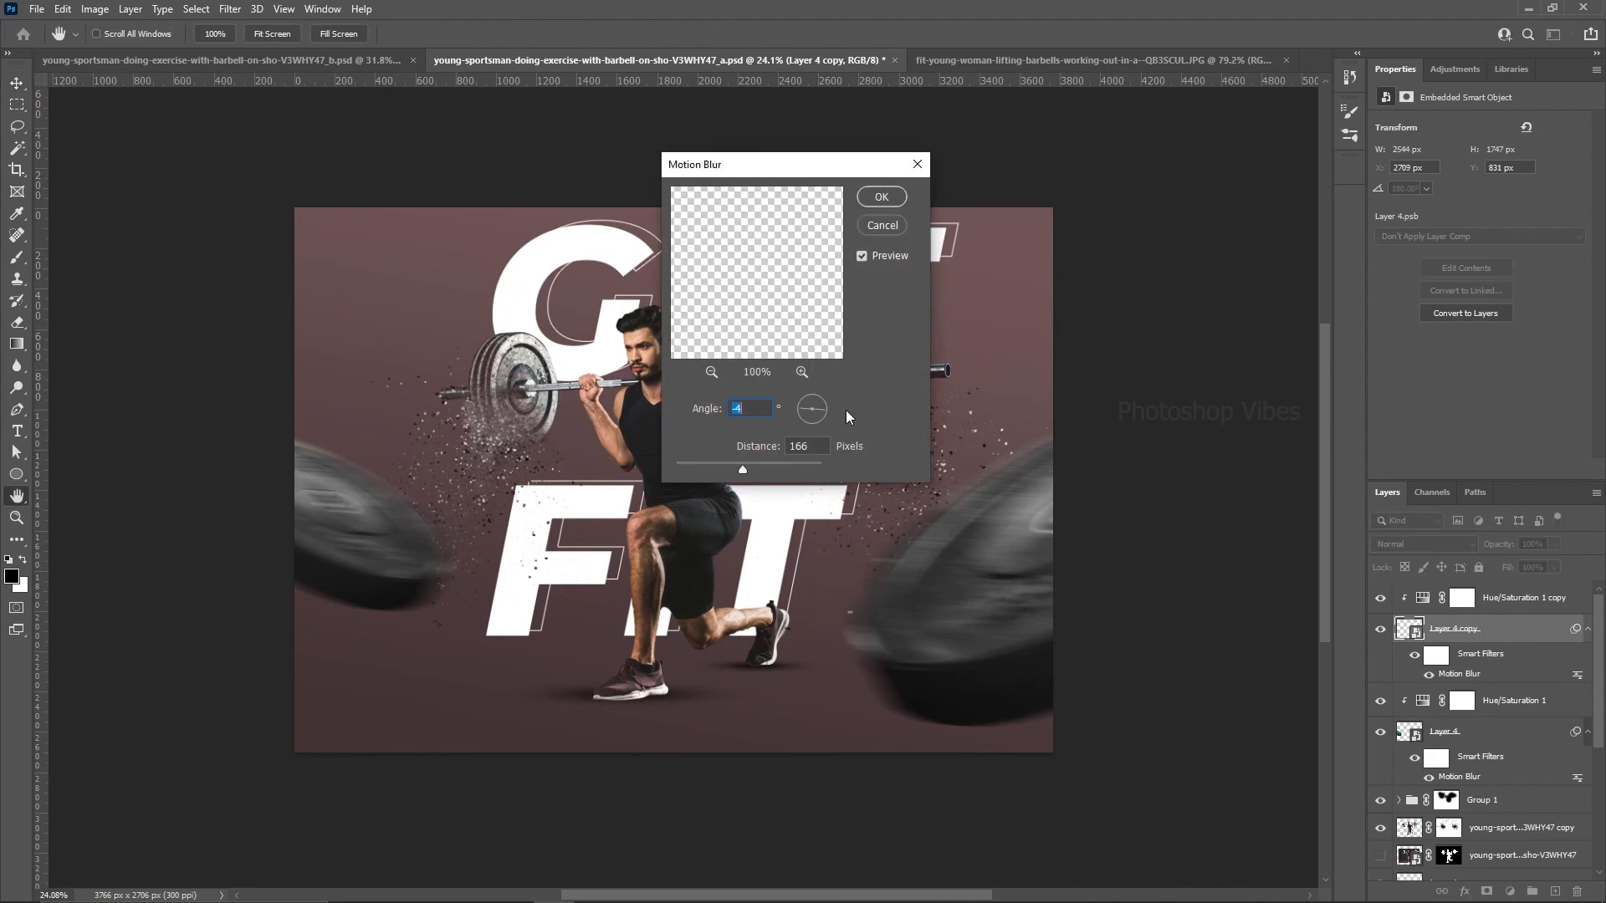
mouse_move(808, 401)
left_mouse_down()
mouse_move(823, 397)
mouse_move(795, 409)
left_mouse_up()
left_click_drag(757, 467, 768, 469)
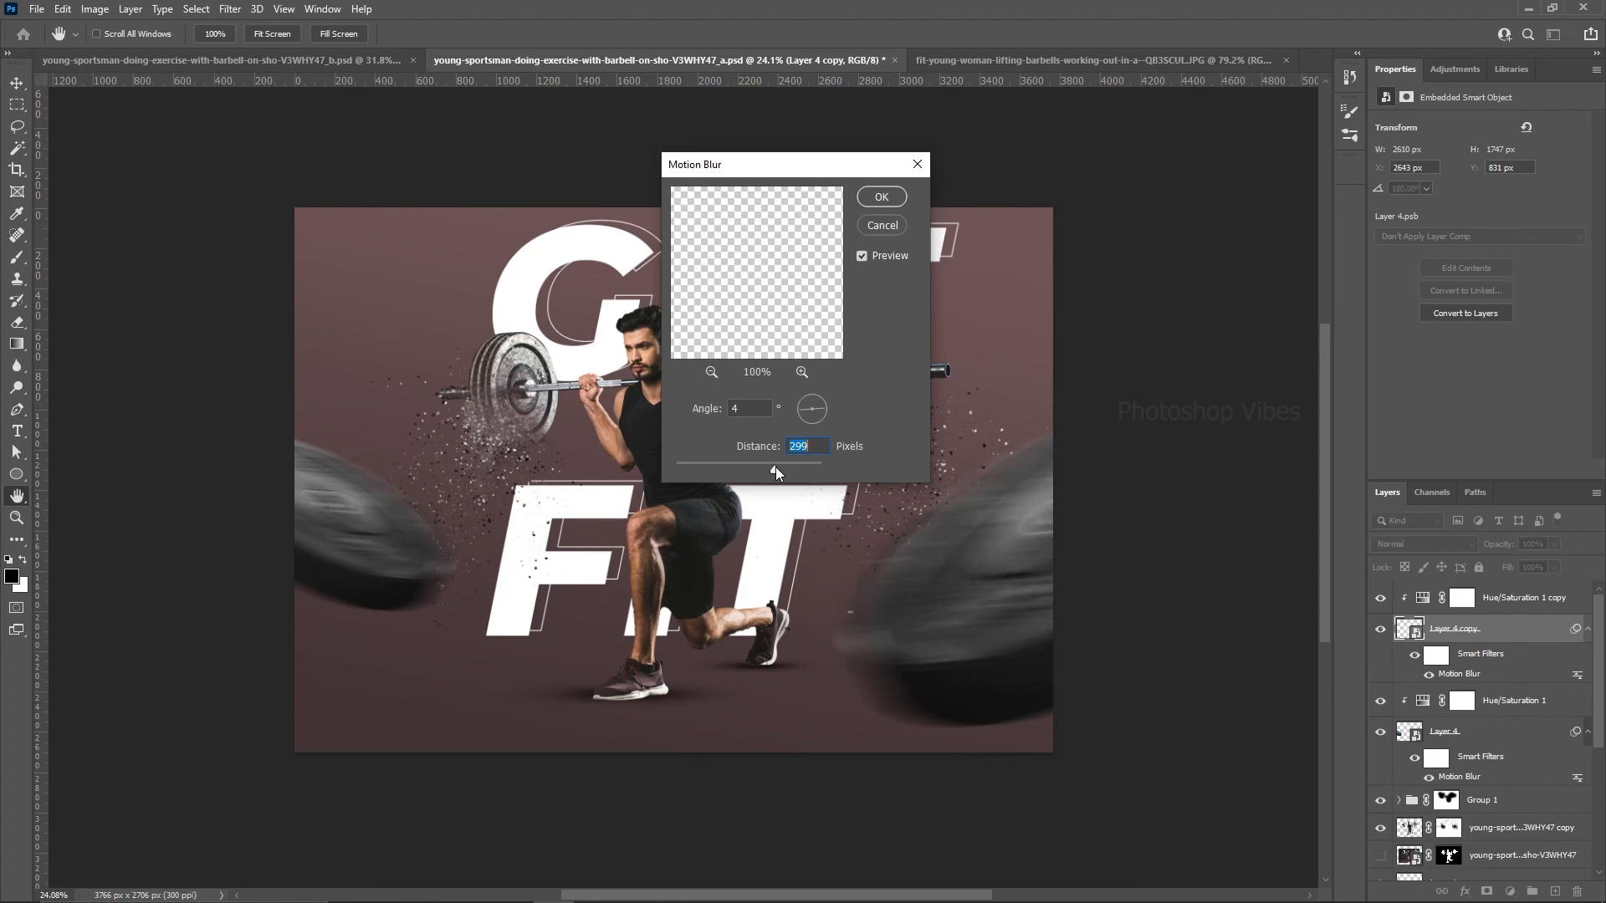
left_click(870, 199)
left_click(1161, 398)
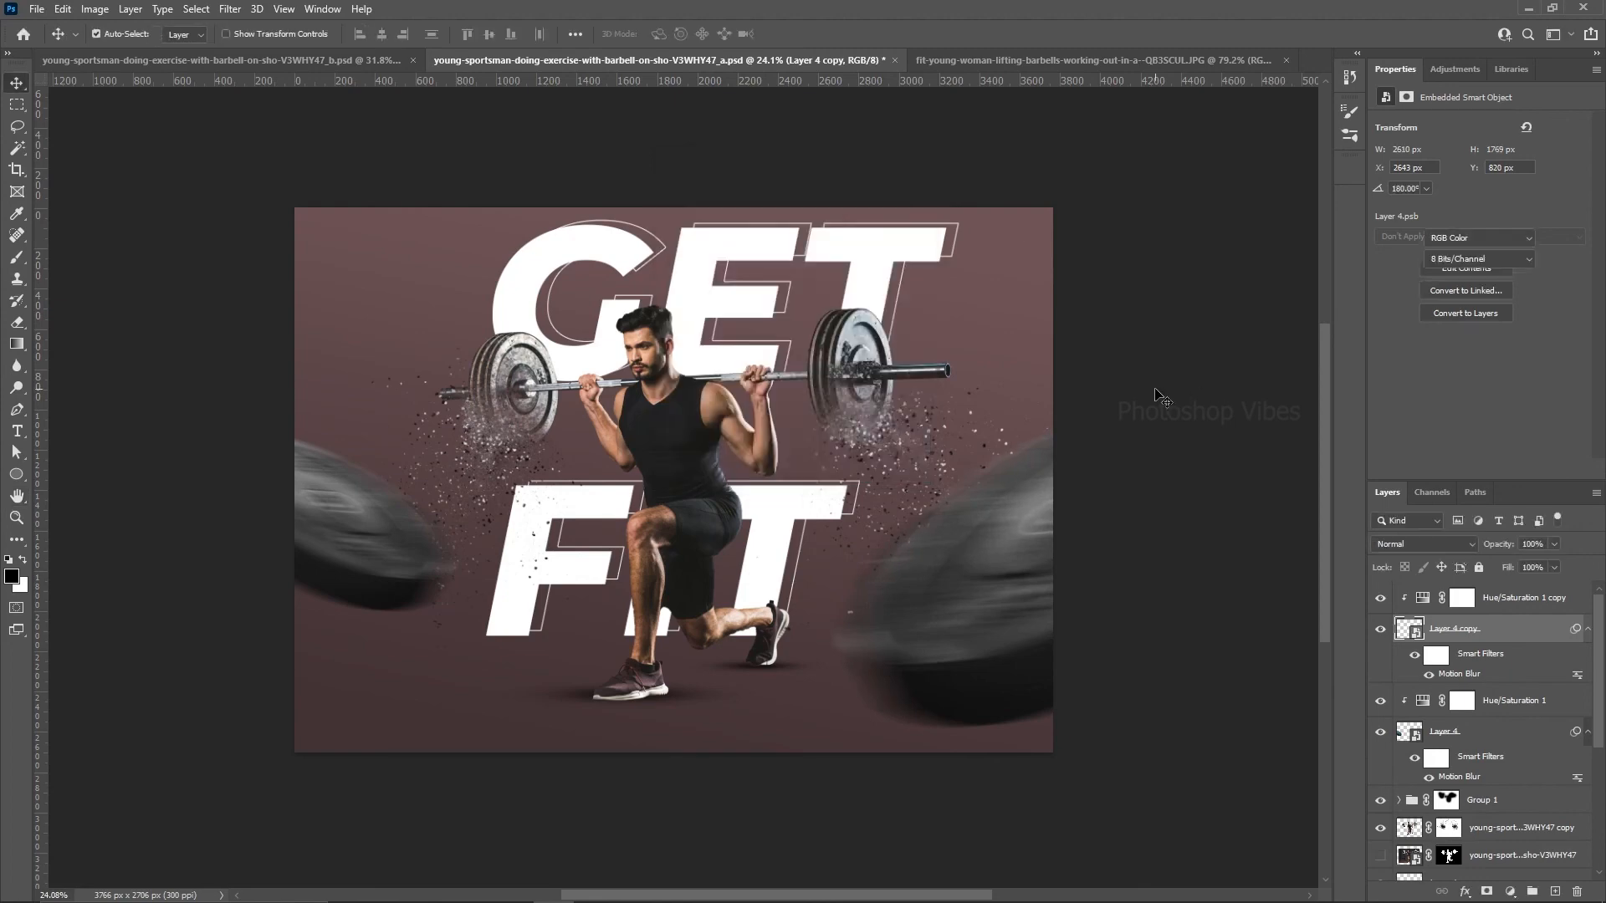
key("ctrl+0")
scroll(741, 460, "down", 2, "alt")
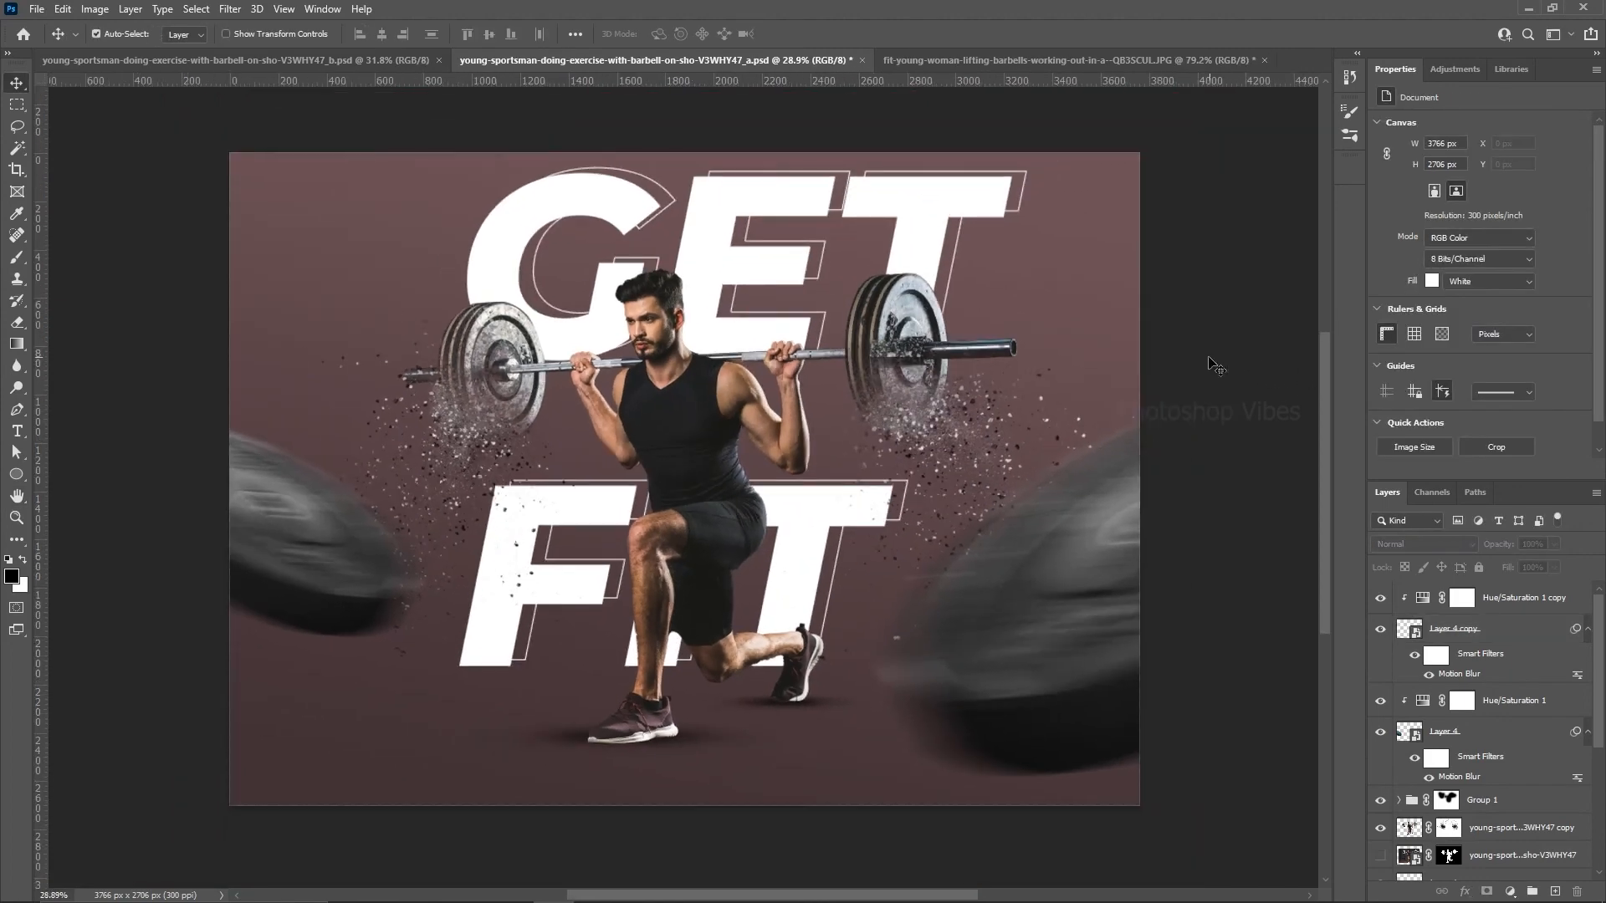